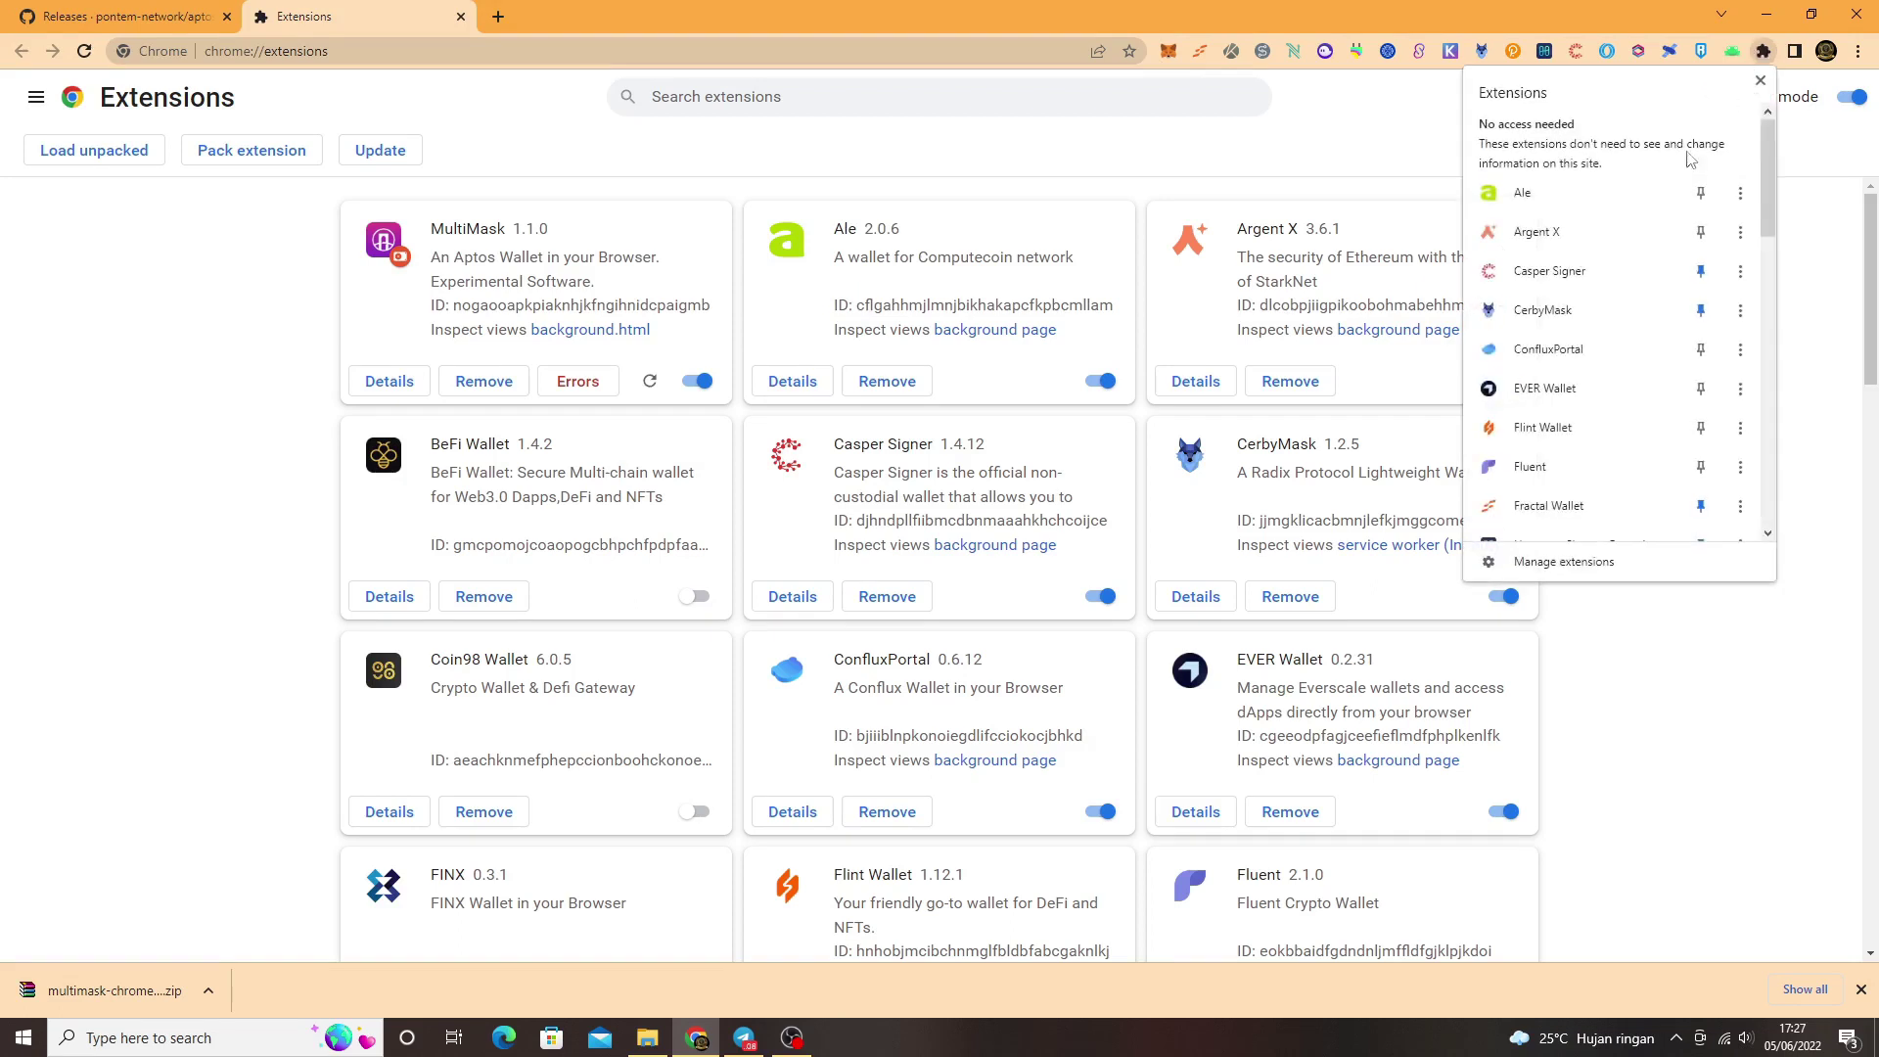
Step: Pin MultiMask to the toolbar and request test APTOS from its faucet three times
scroll(1591, 483, "down", 4)
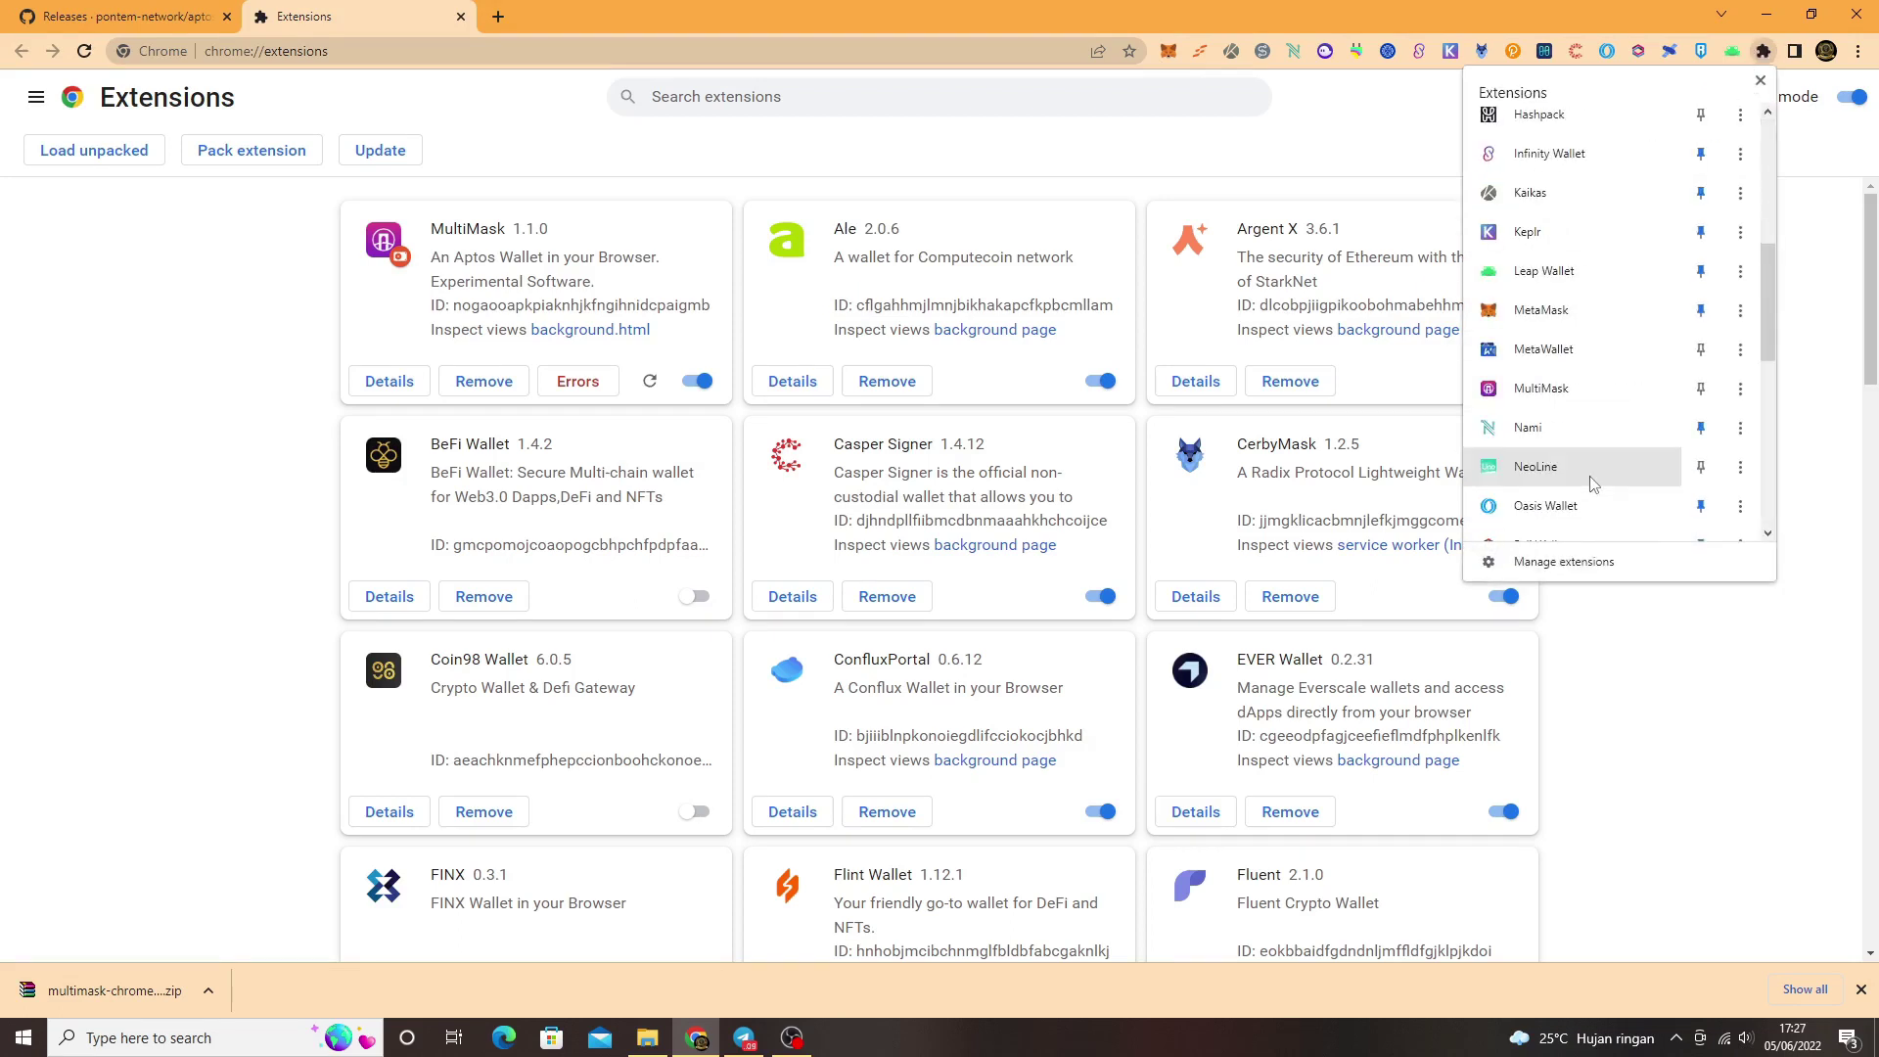
left_click(1530, 166)
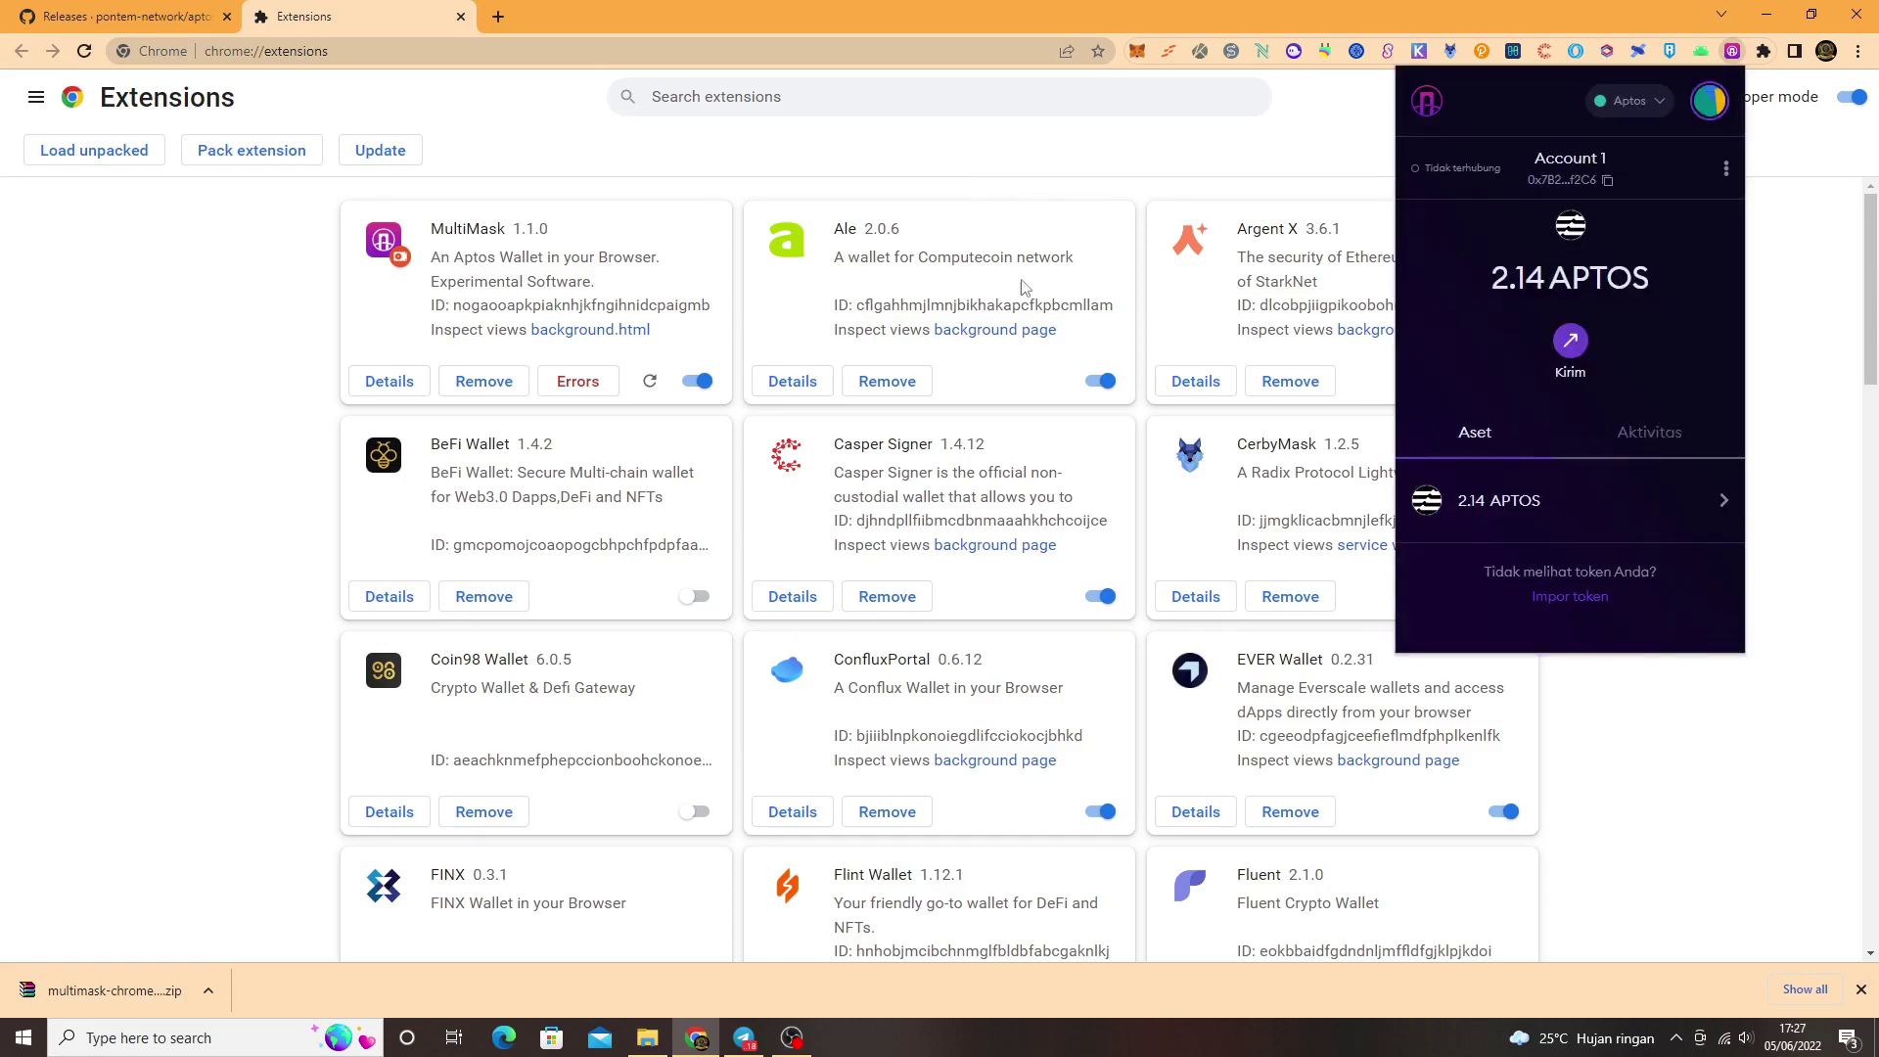
left_click(1726, 171)
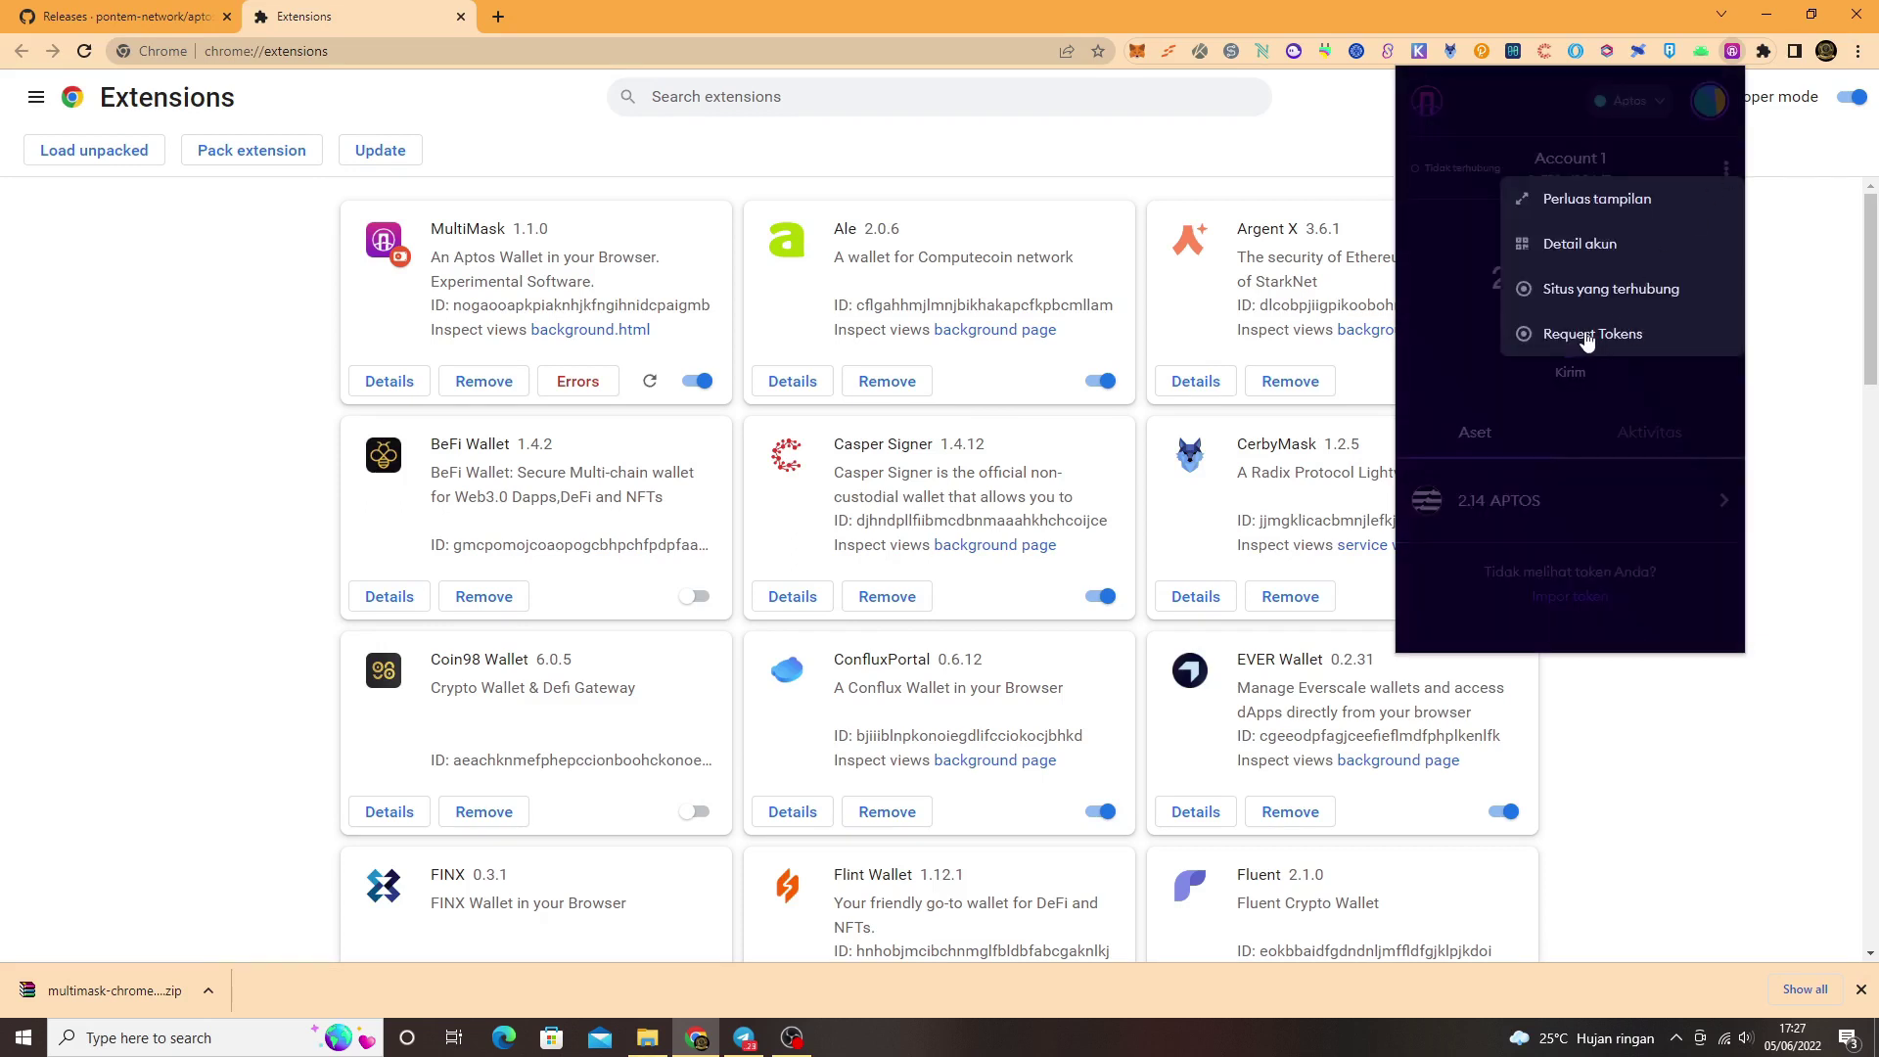
left_click(1590, 332)
left_click(1725, 172)
left_click(1654, 323)
left_click(1726, 173)
left_click(1640, 329)
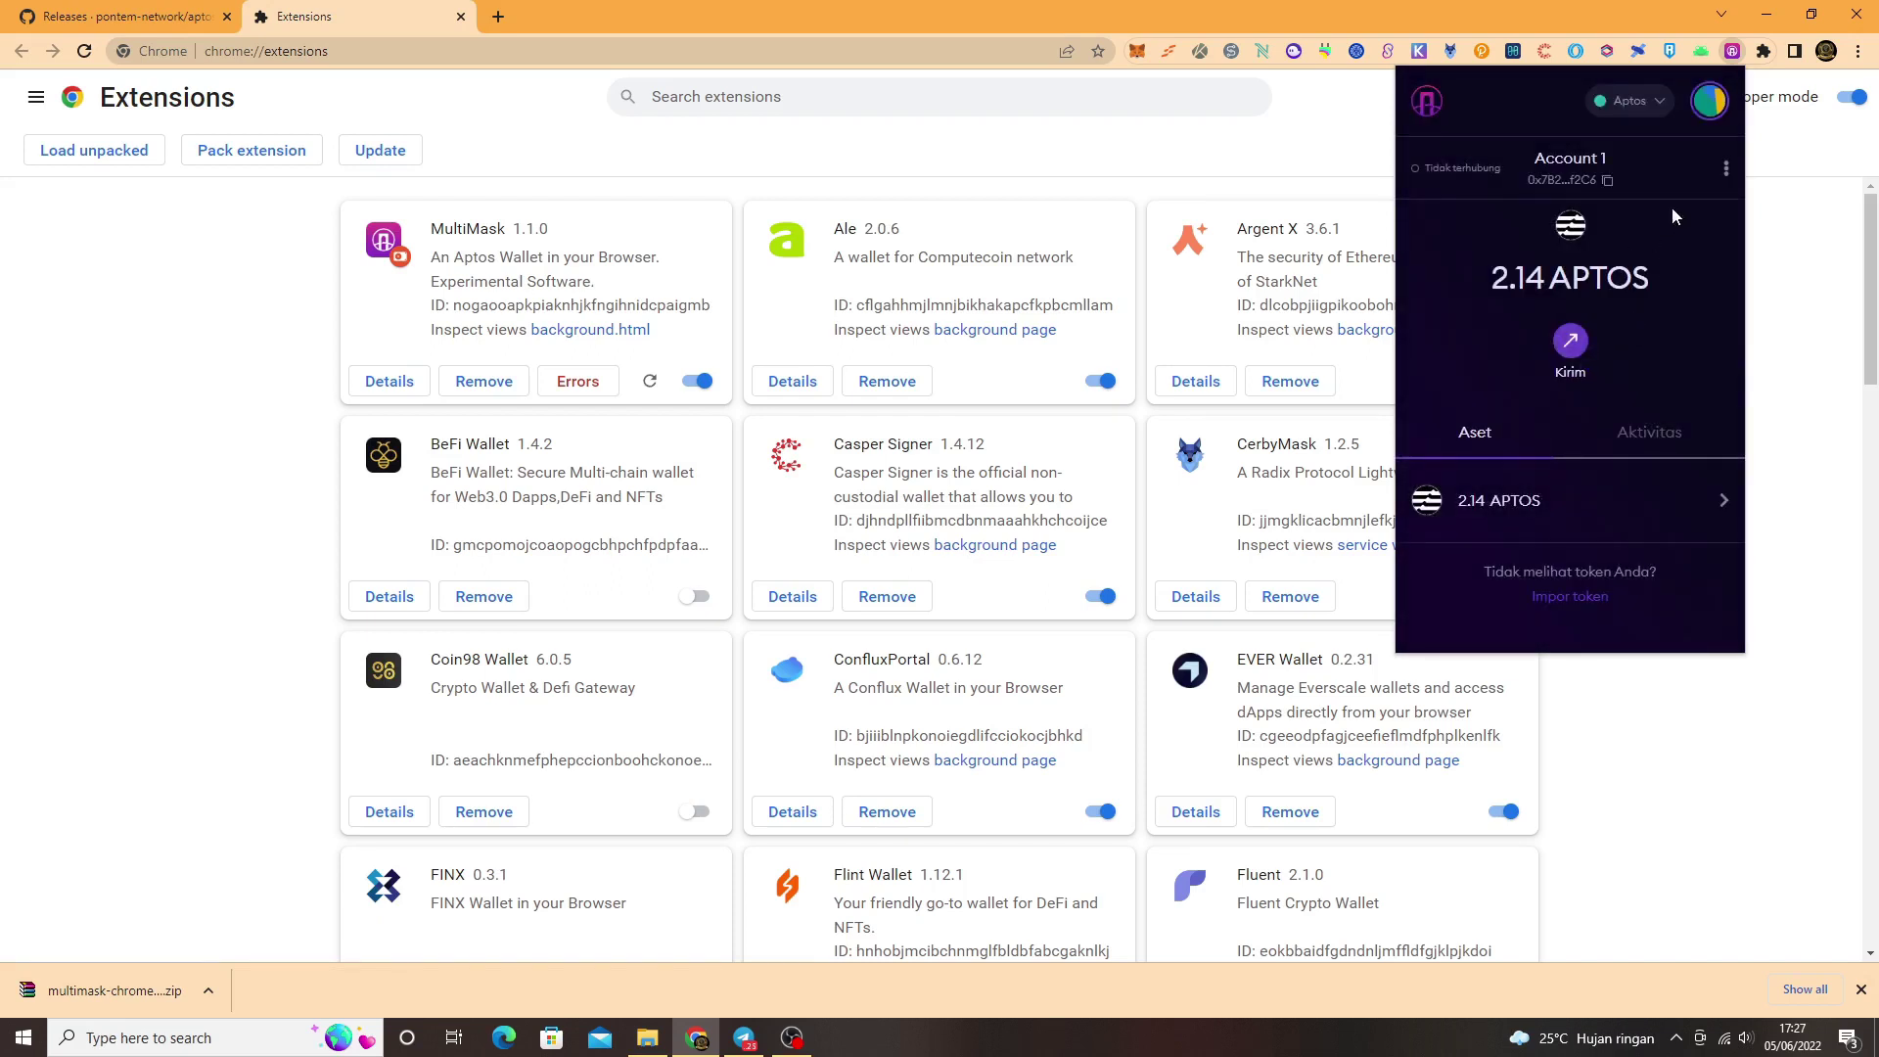
Step: Request test APTOS three more times, reaching 2.14 APTOS, and close the Extensions tab
left_click(1726, 172)
left_click(1648, 331)
left_click(1726, 172)
left_click(1654, 331)
left_click(1726, 173)
left_click(1667, 326)
left_click(461, 20)
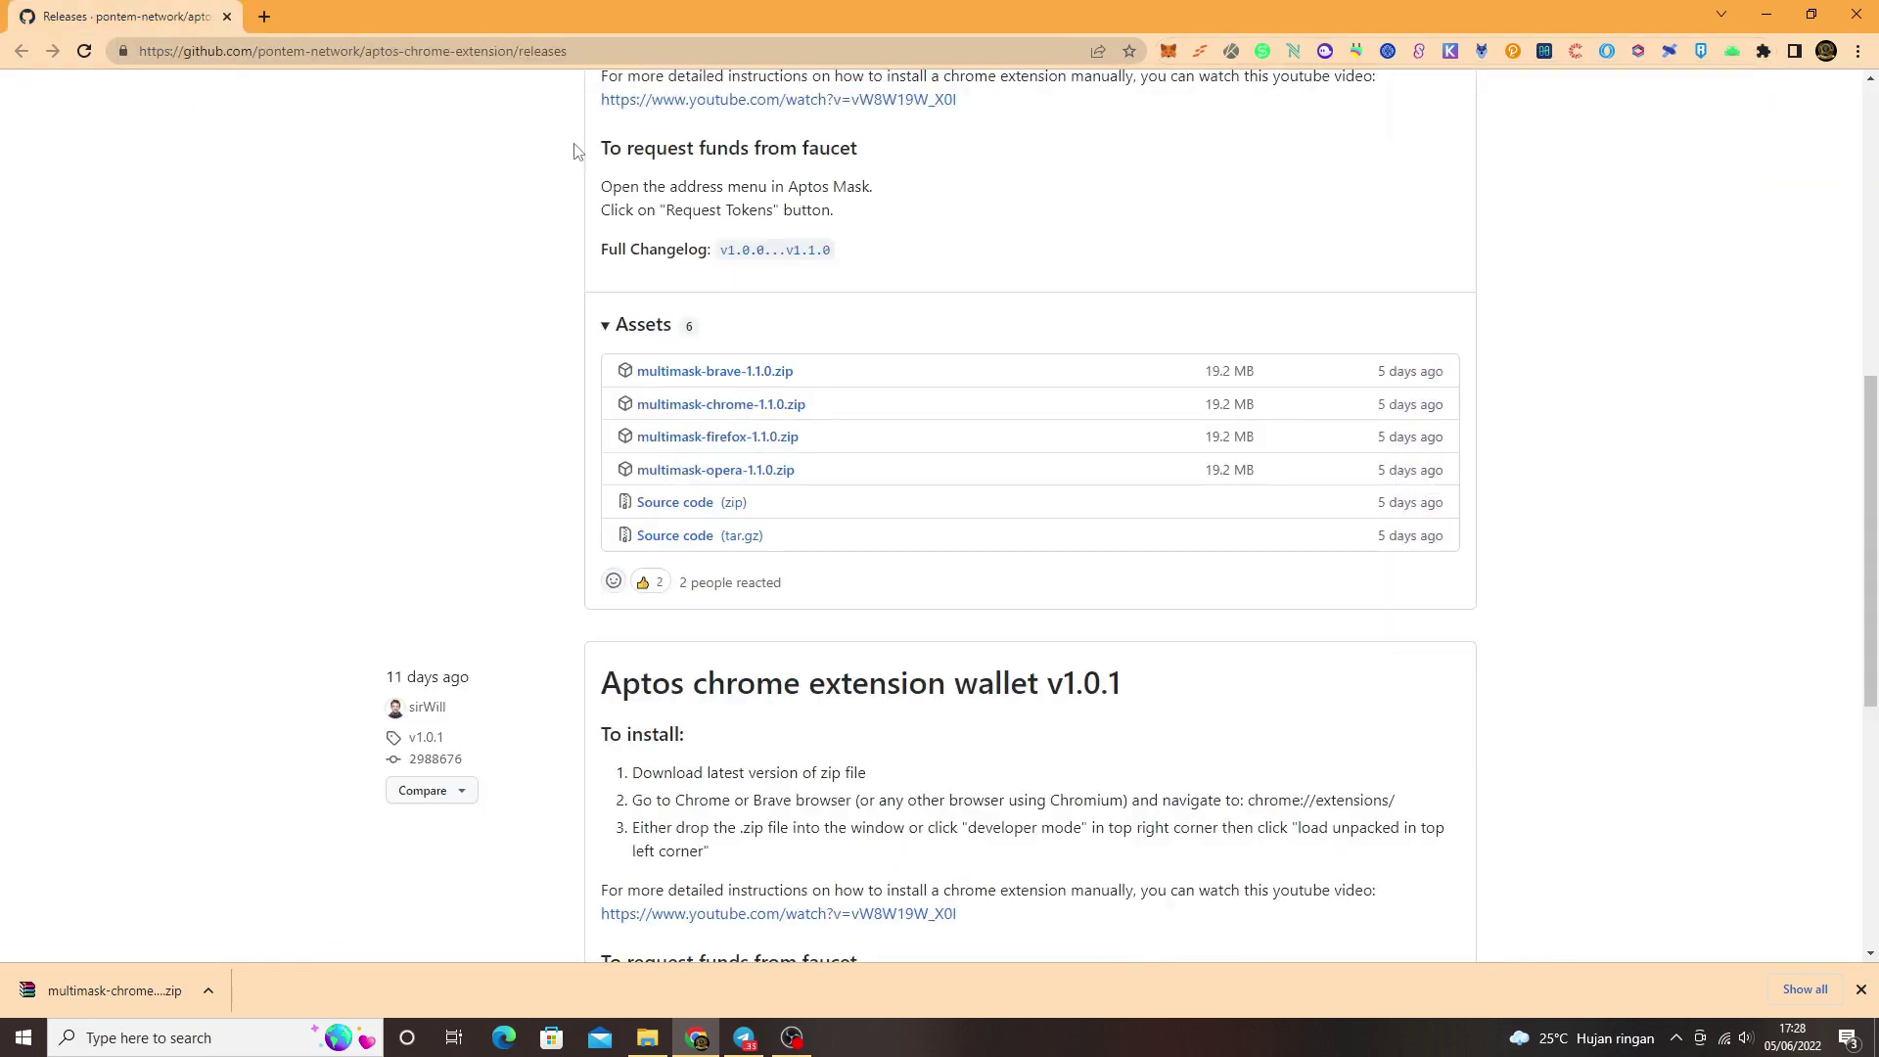
Step: Dismiss the download bar and open the swap.pontem.network testnet link from the Telegram post
left_click(1862, 990)
left_click(744, 1037)
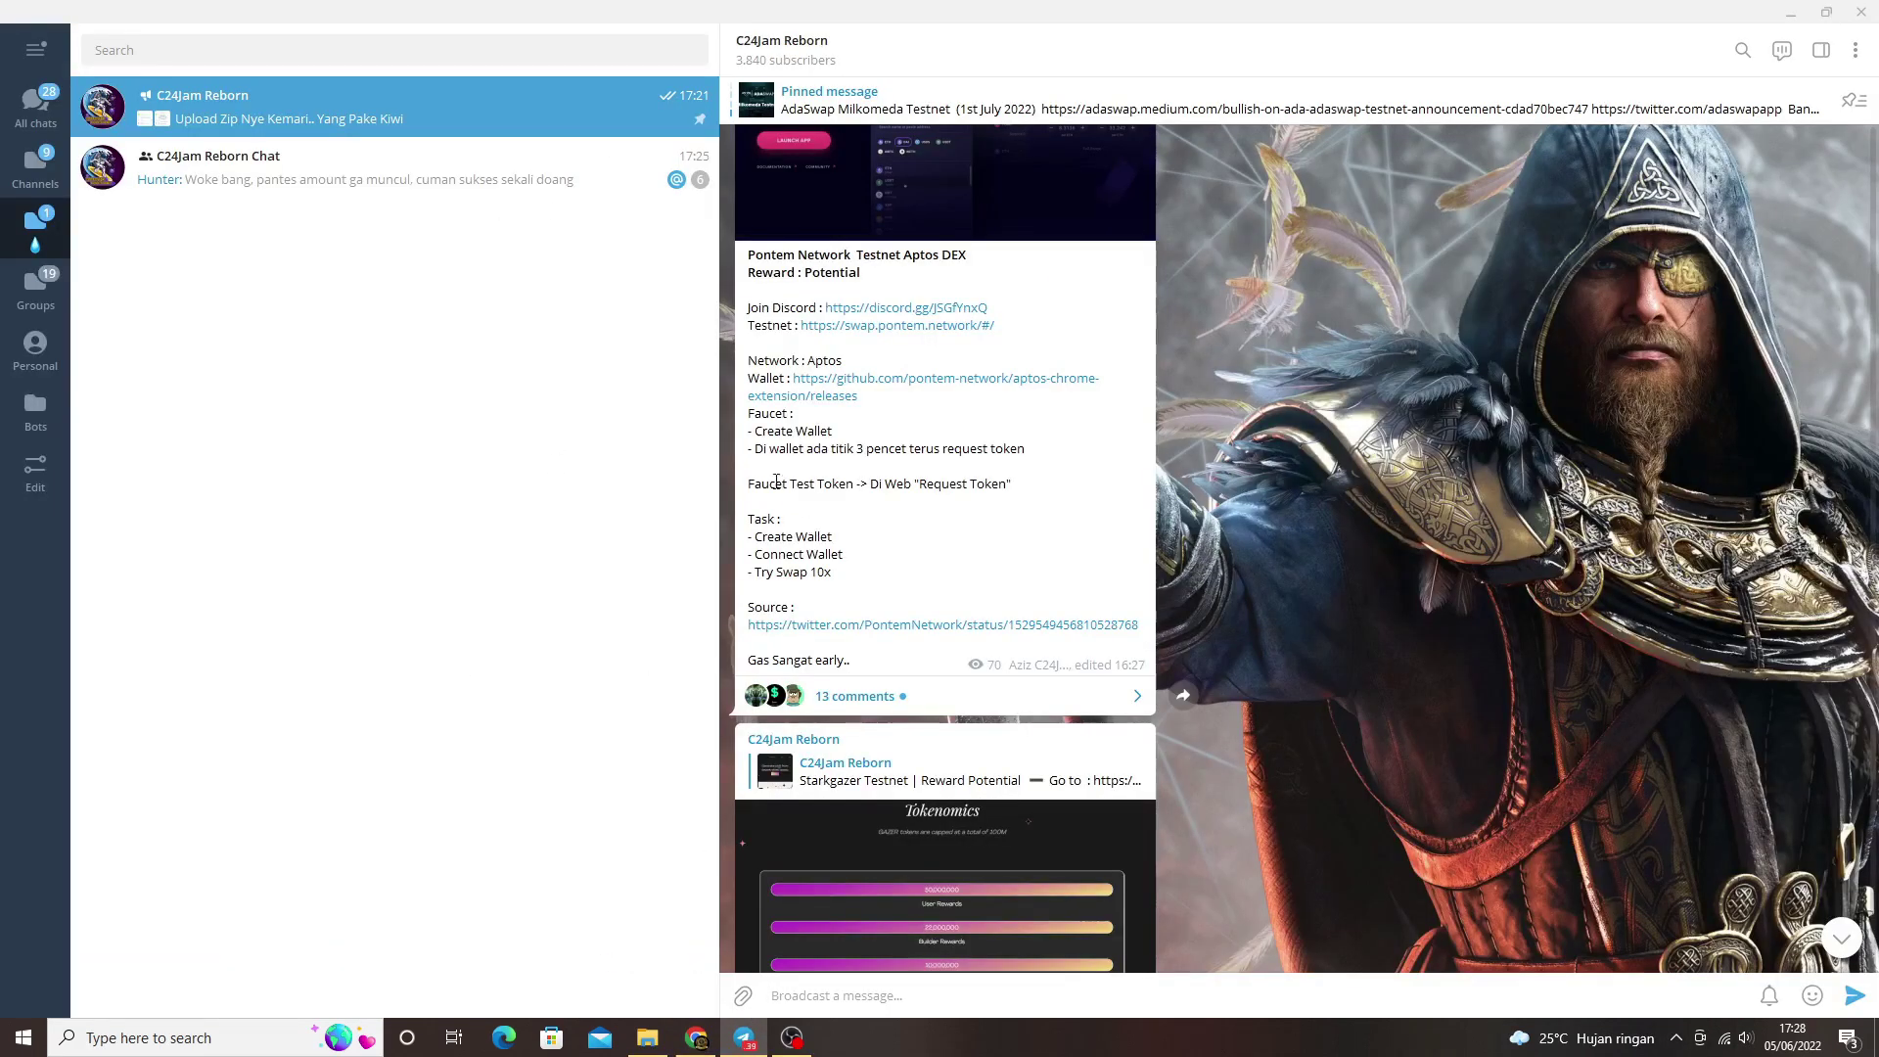
left_click(890, 326)
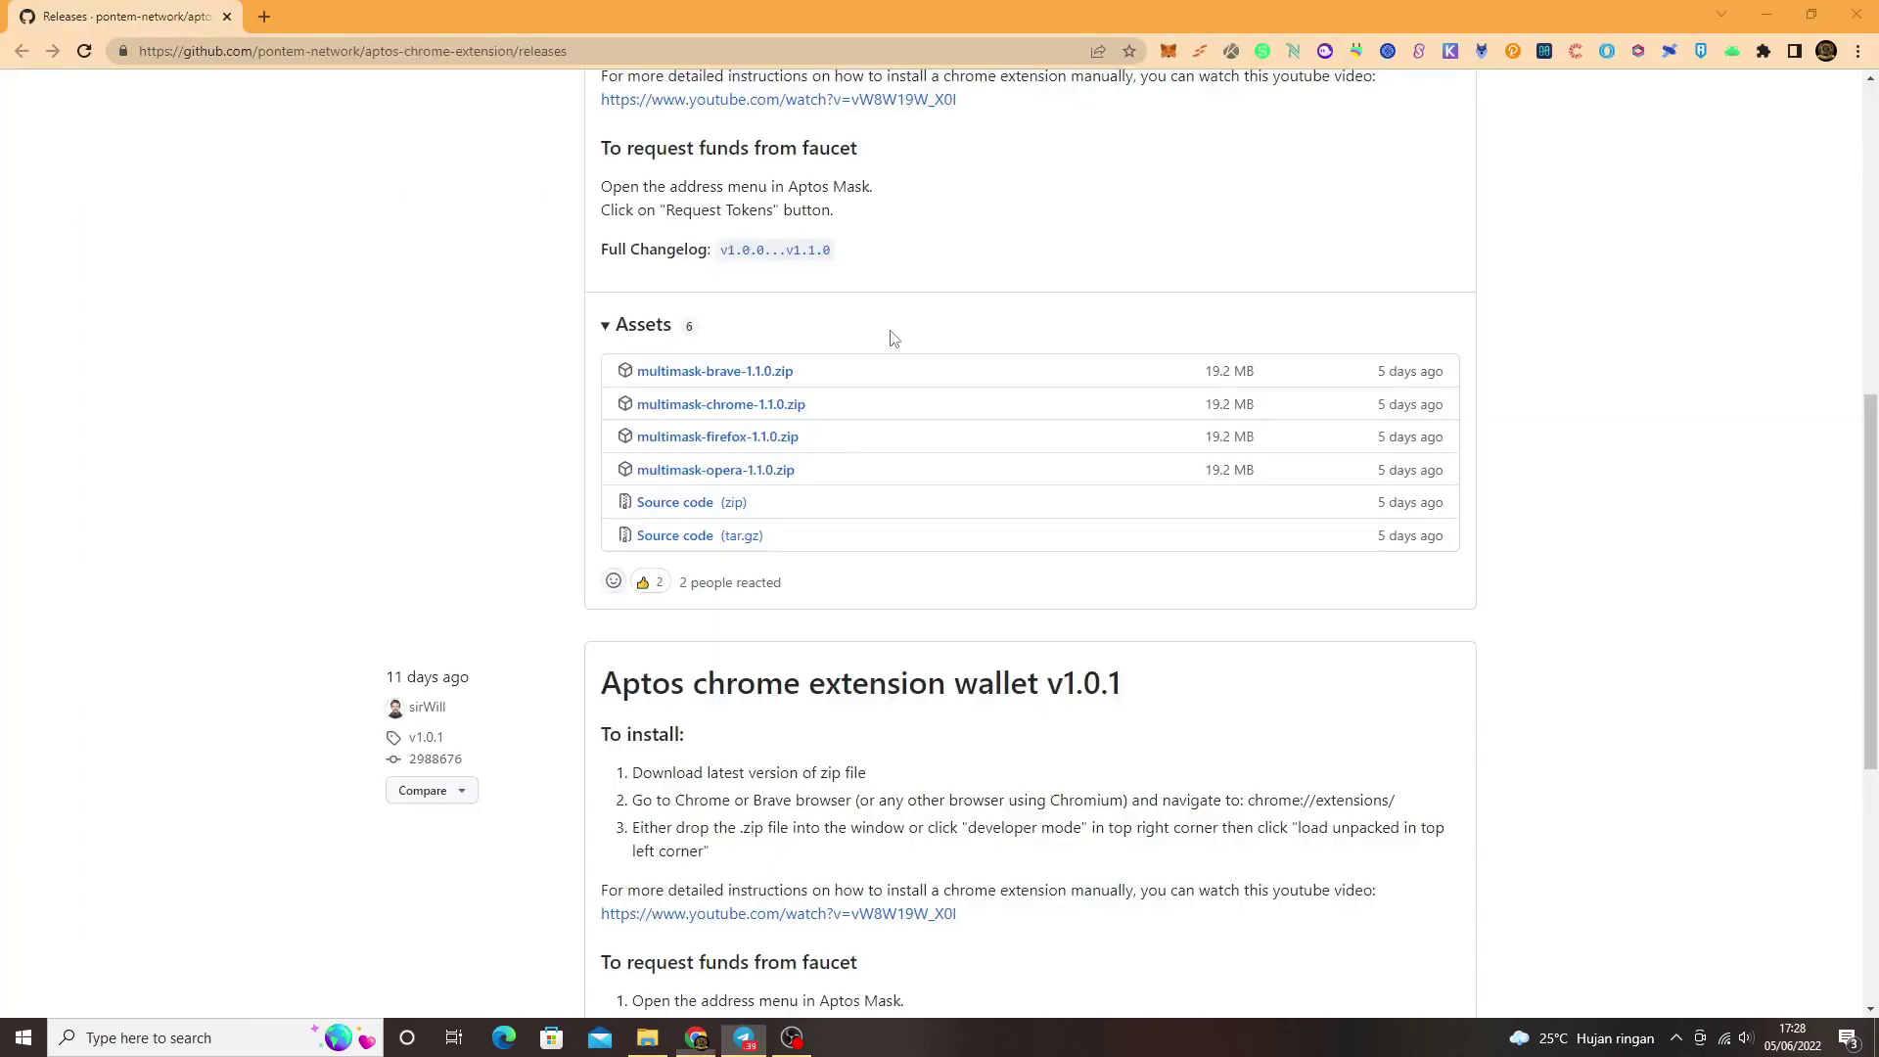
Step: Reread the post's task list, highlighting the 'Try Swap 10x' line, then return to Chrome
left_click(744, 1035)
scroll(914, 591, "up", 1)
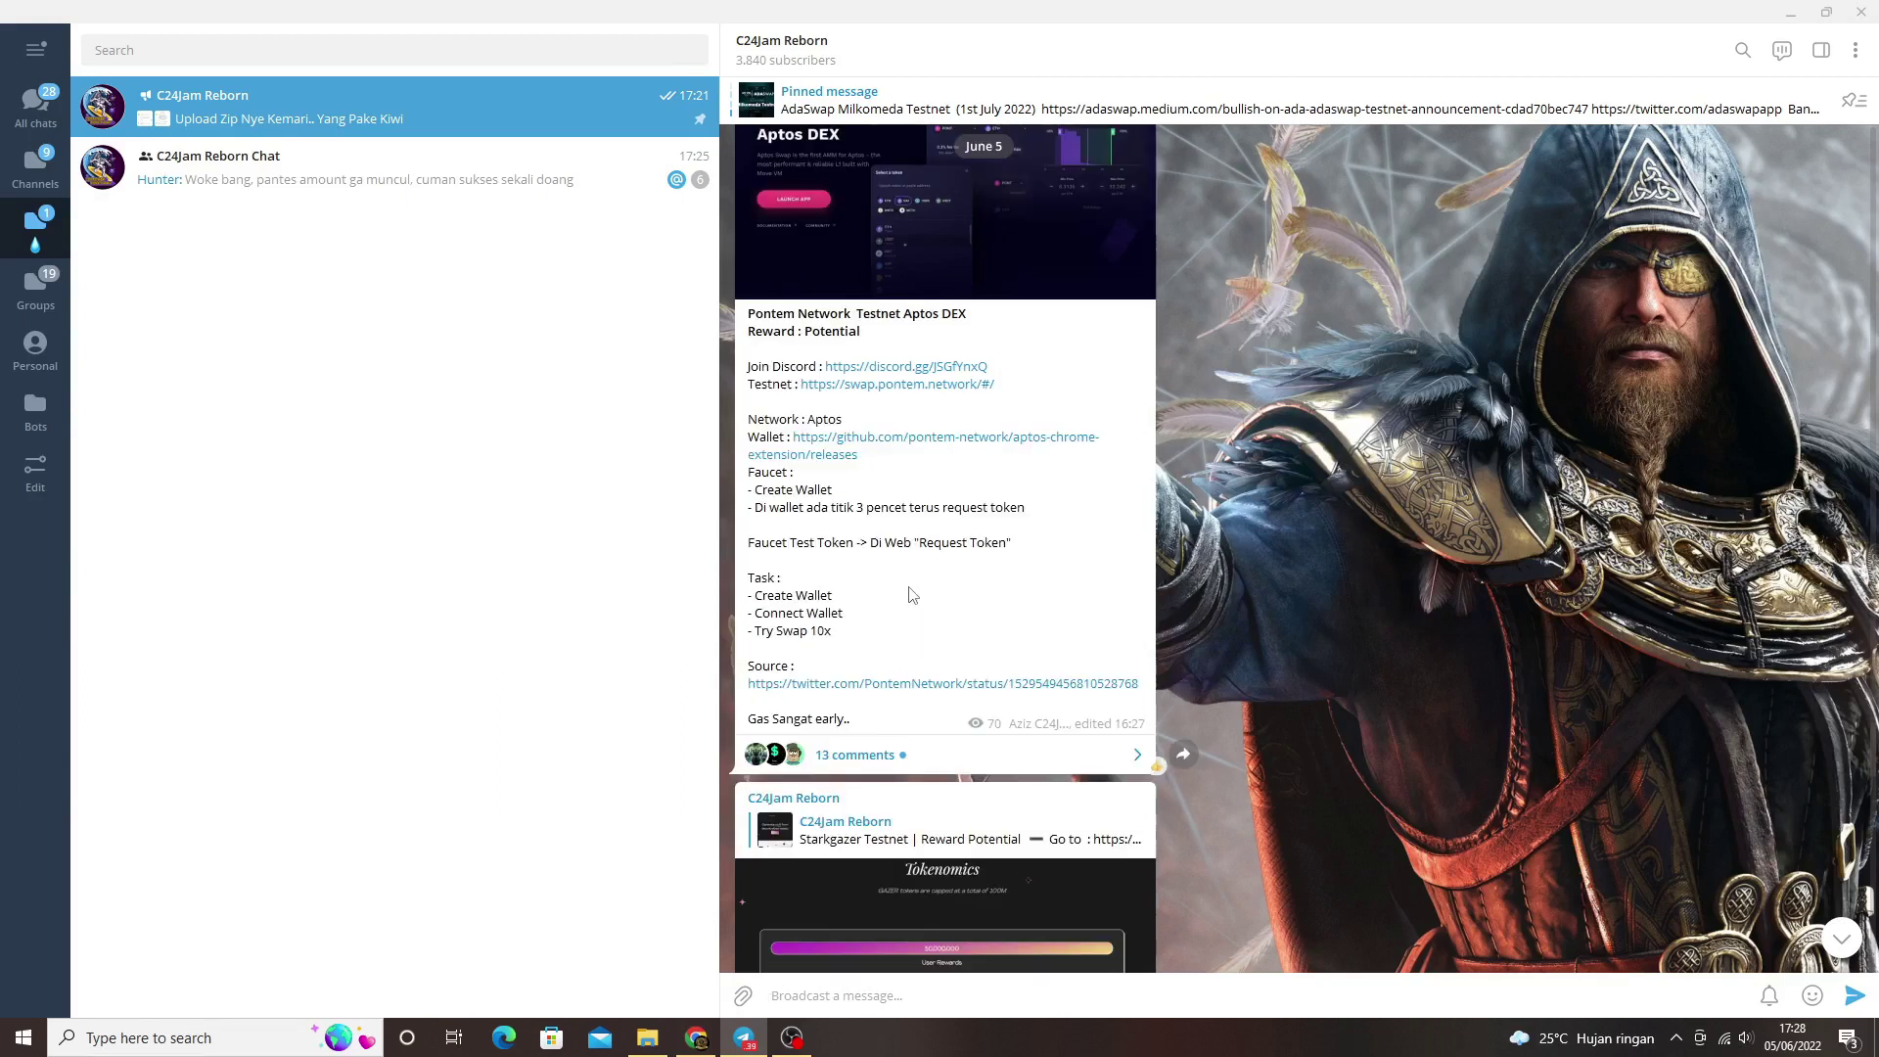
left_click_drag(851, 650, 752, 493)
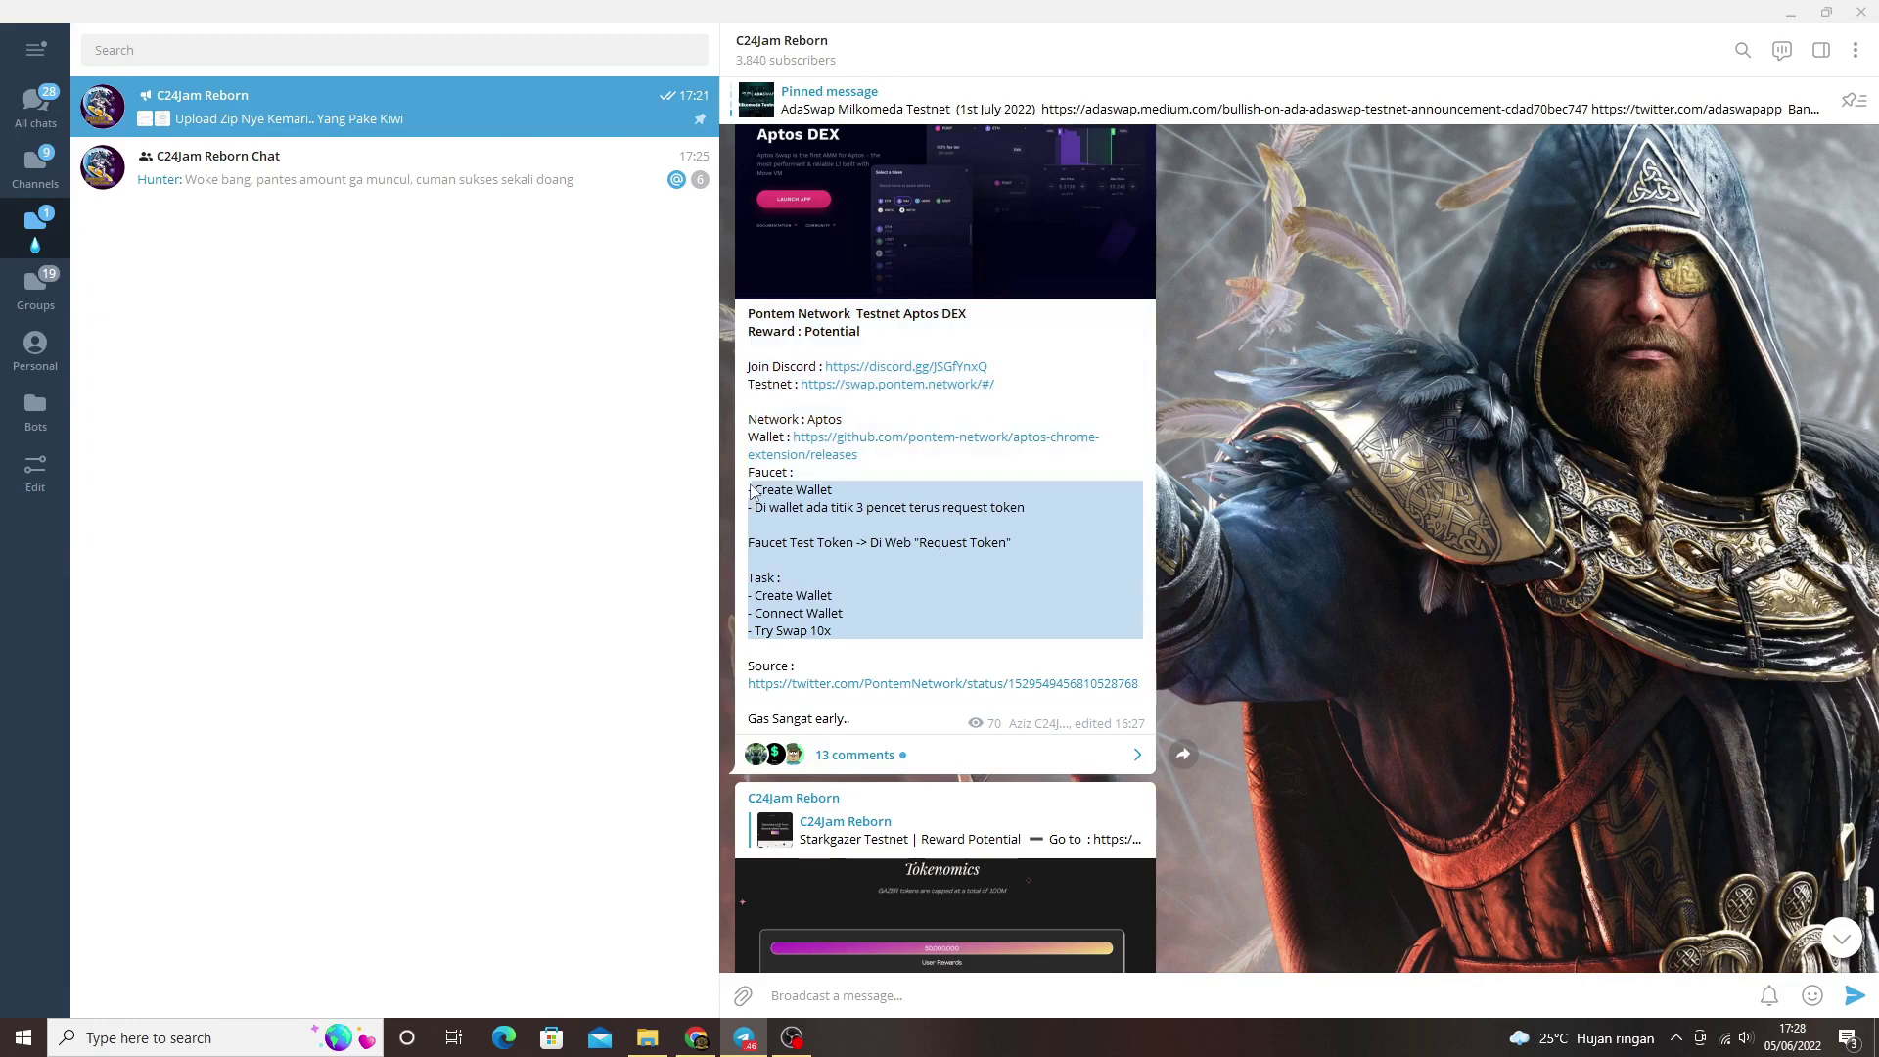
left_click(848, 629)
left_click_drag(835, 636, 825, 595)
left_click(843, 631)
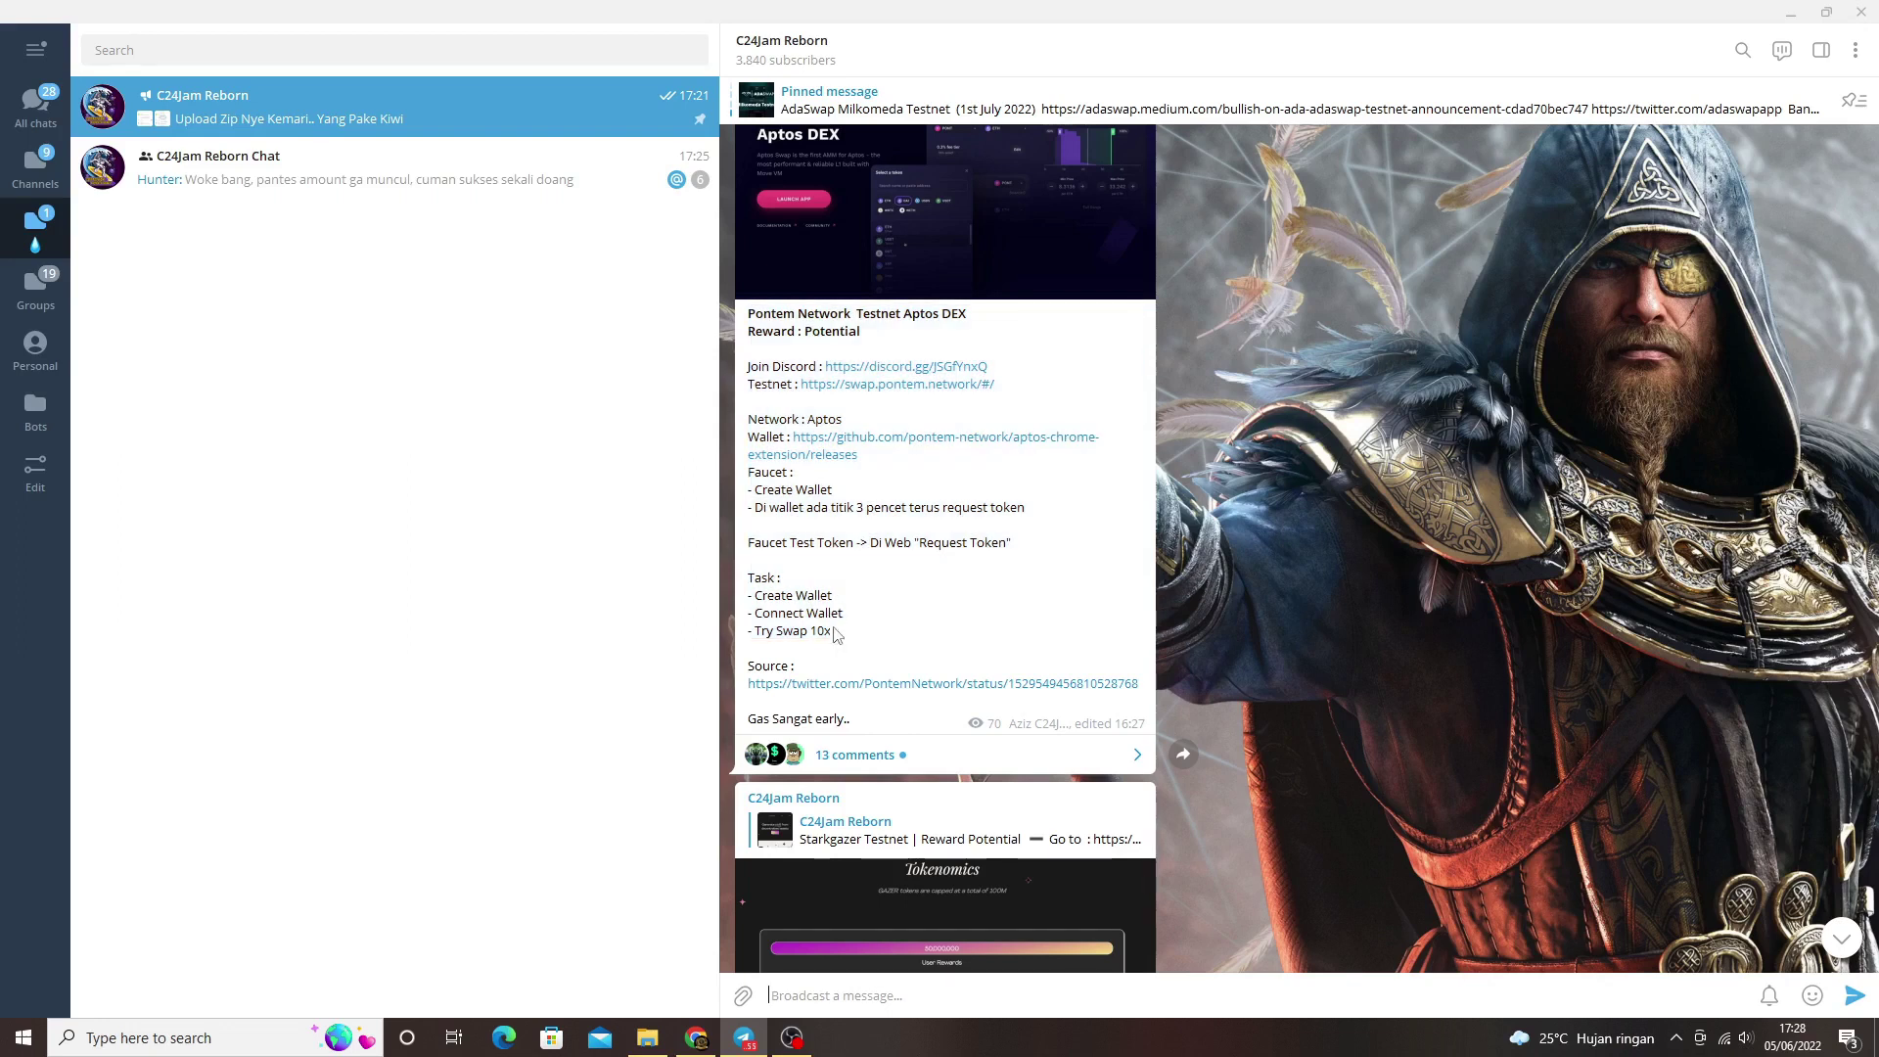
left_click_drag(833, 631, 754, 631)
left_click(697, 1037)
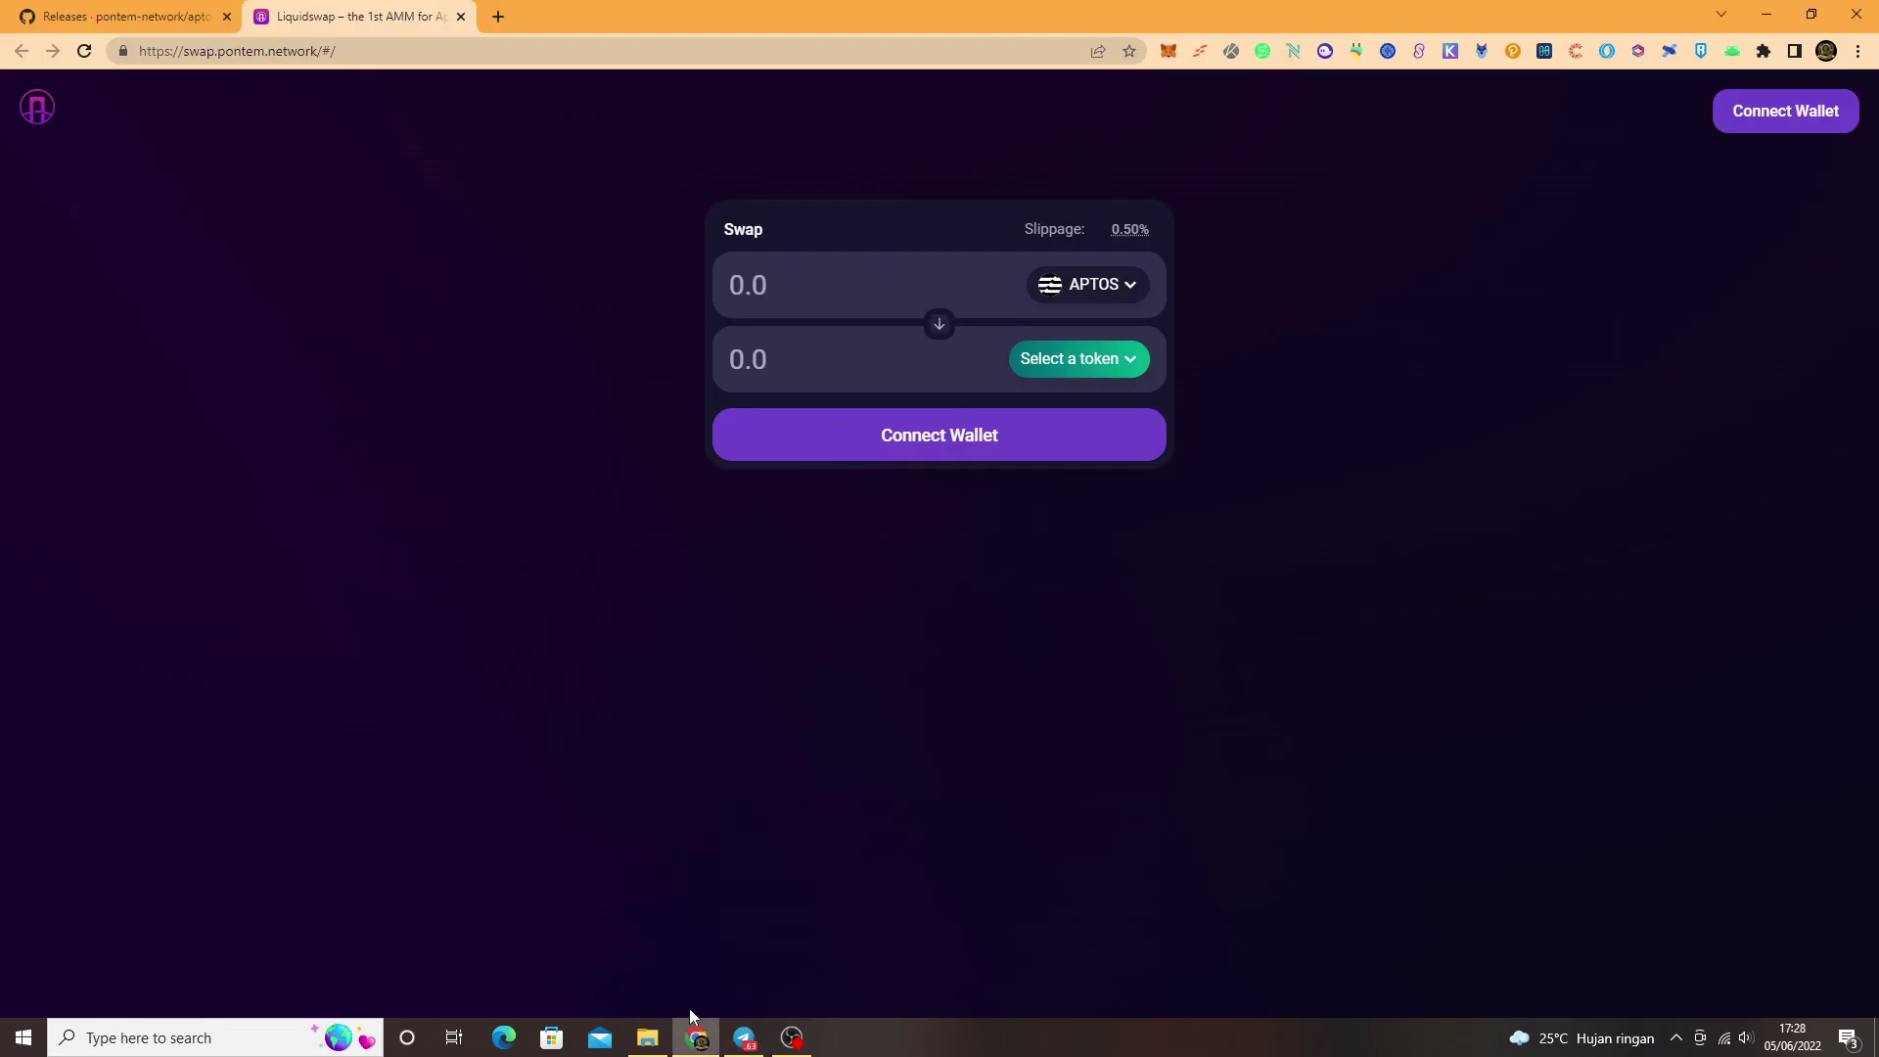
Step: Connect MultiMask Account 1 to Liquidswap via Berikutnya and Hubungkan, showing 2.2600 APTOS
left_click(1812, 121)
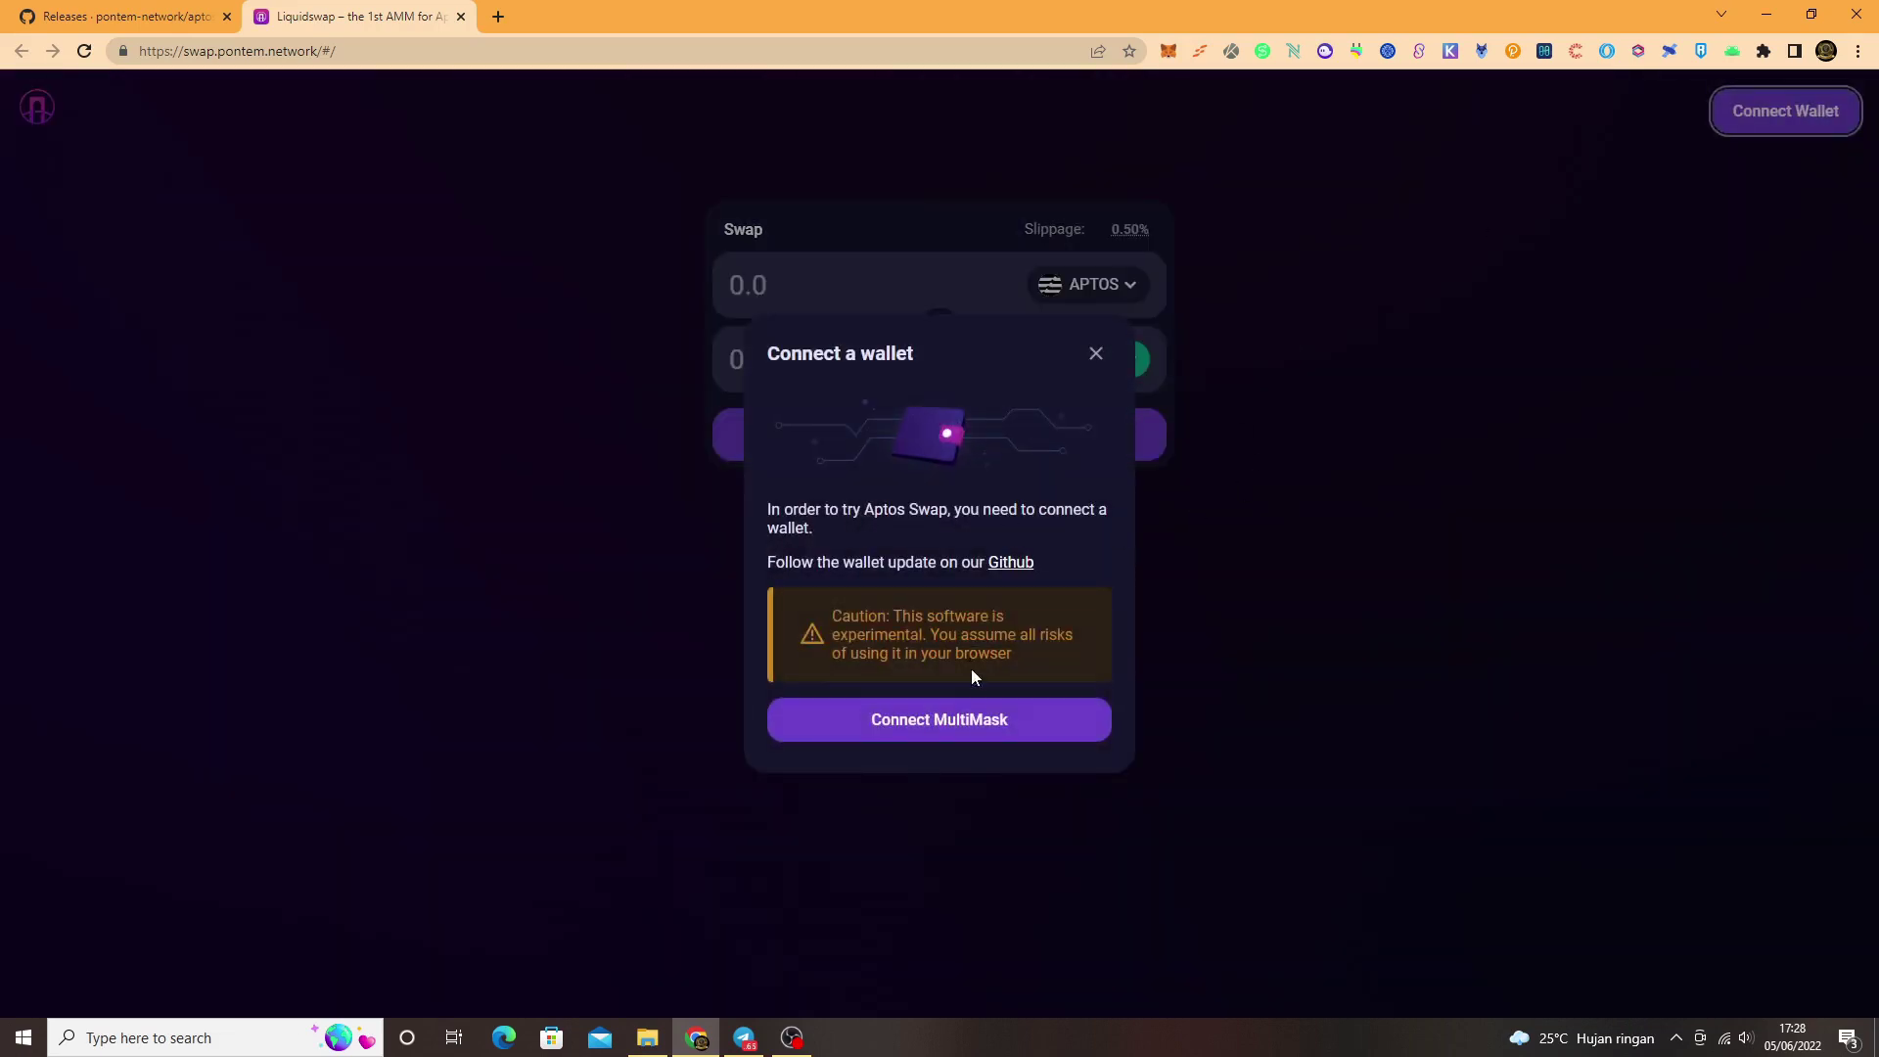
left_click(963, 727)
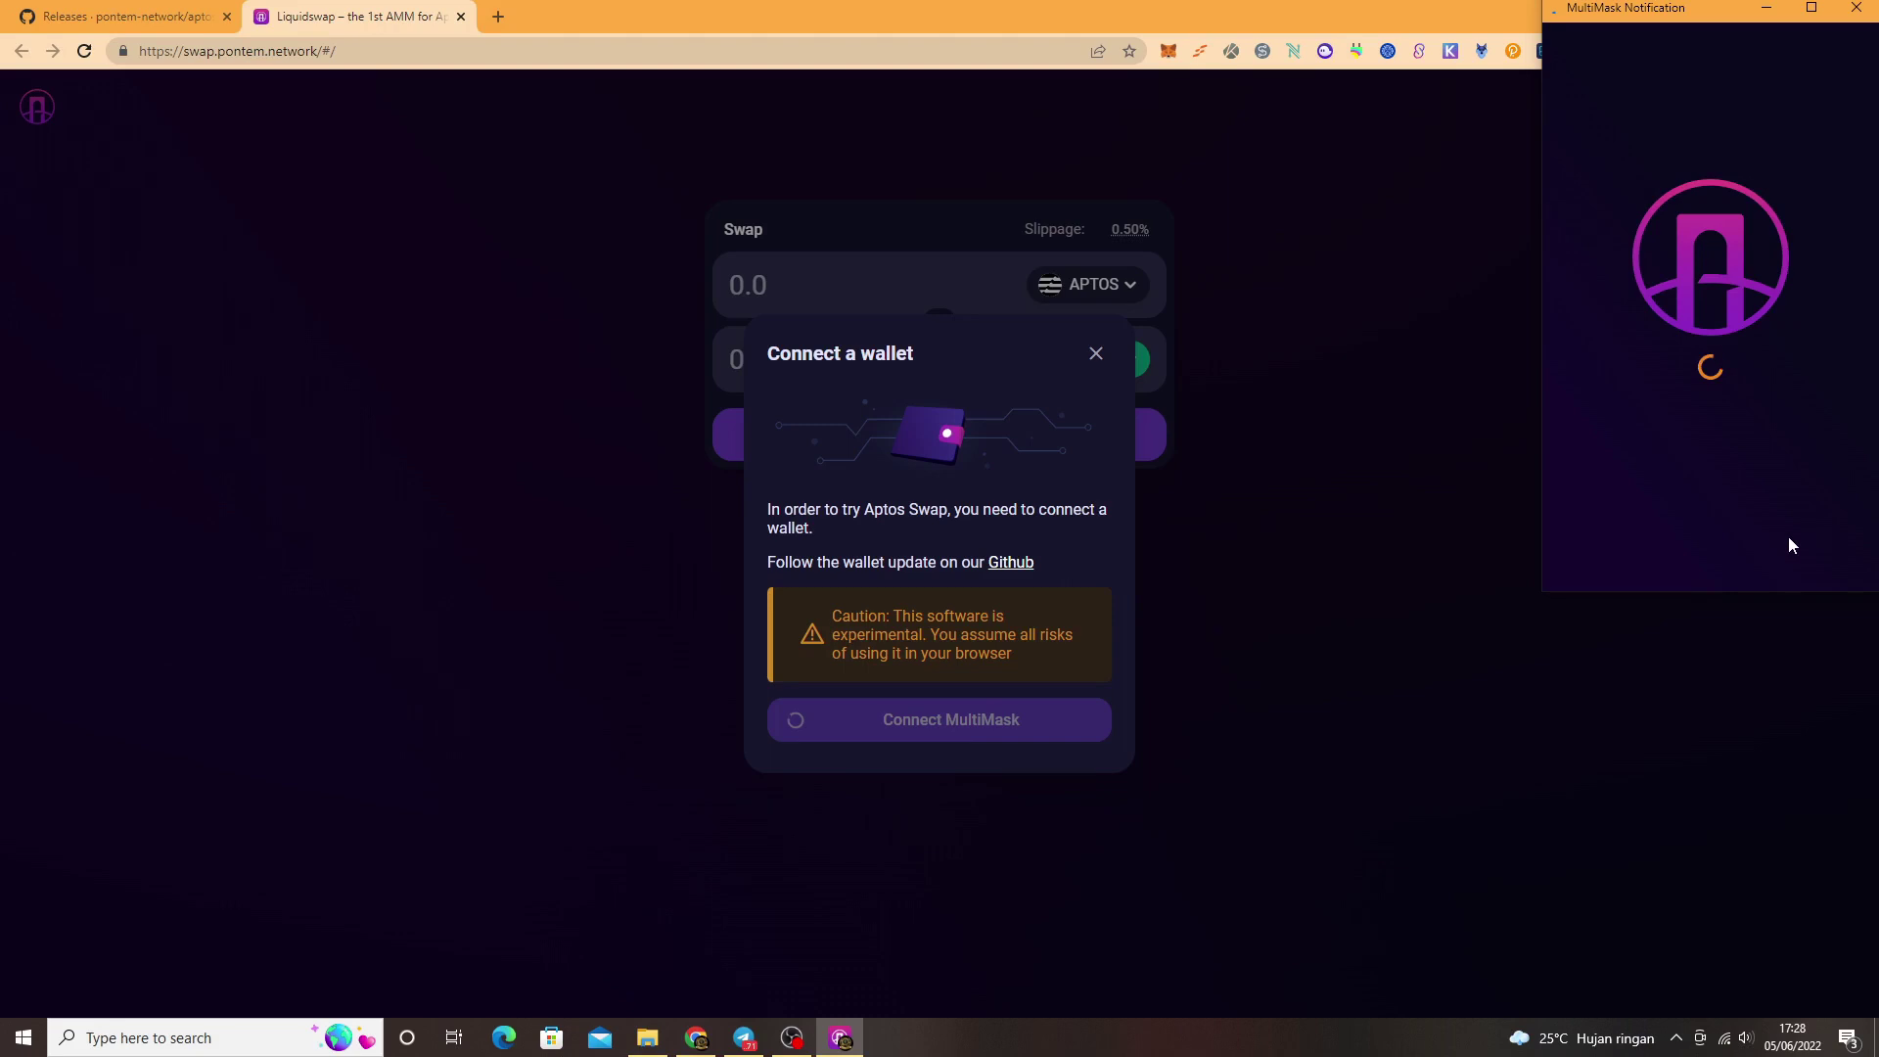
left_click(1803, 556)
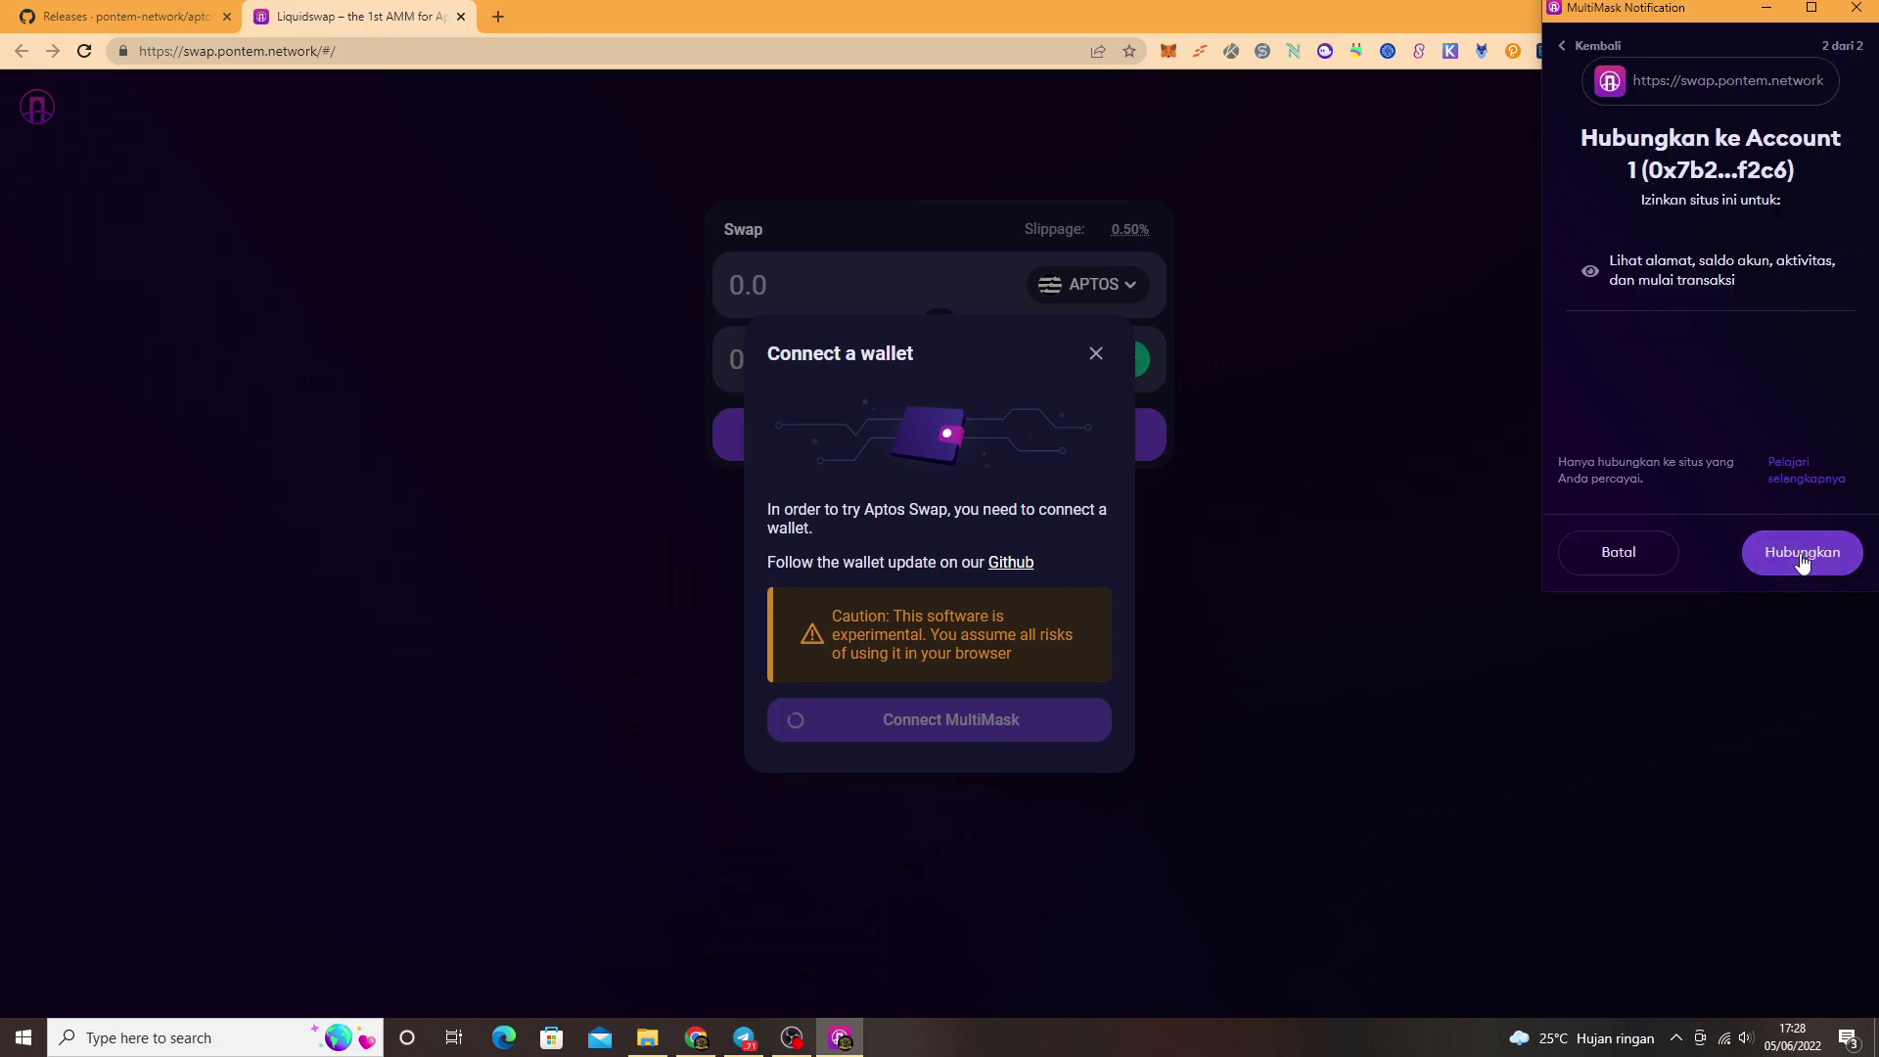
left_click(1805, 551)
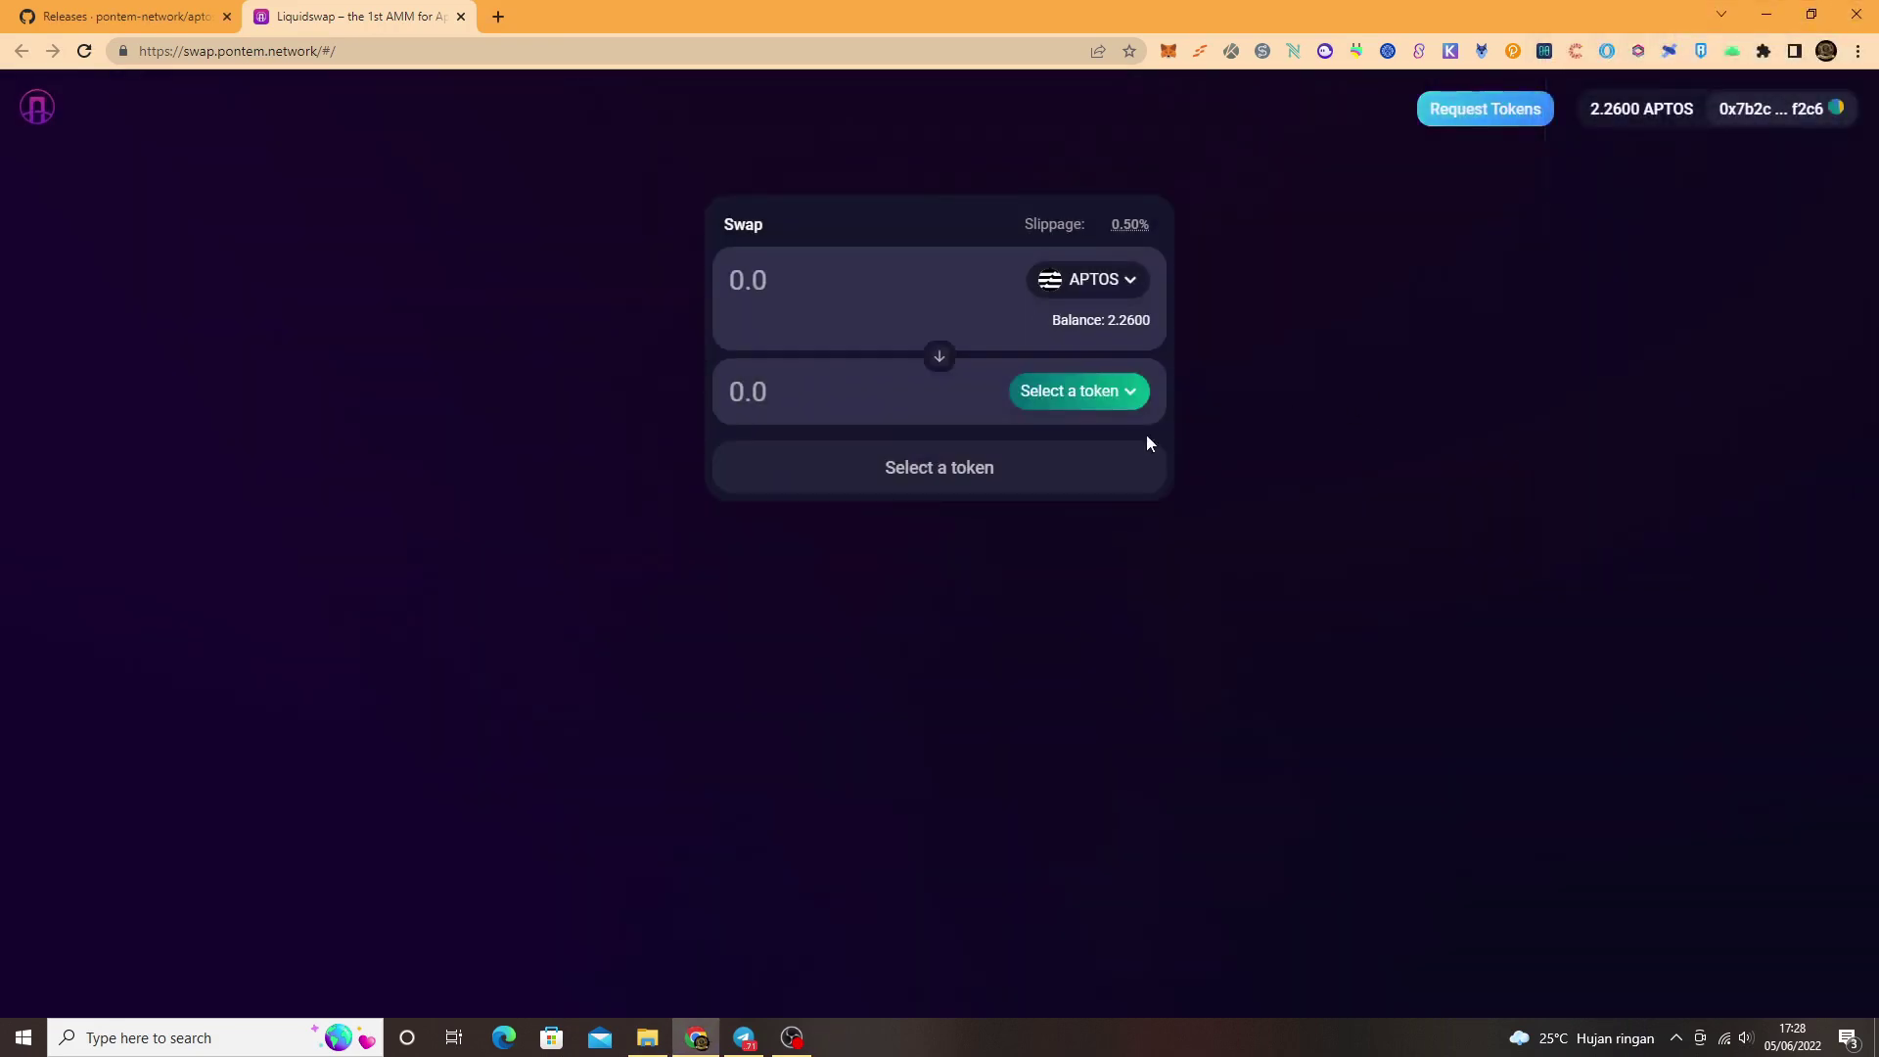
left_click(1125, 401)
Step: Choose USDT to receive, enter 0.1 APTOS, and confirm the USDT registration transaction
left_click(1120, 509)
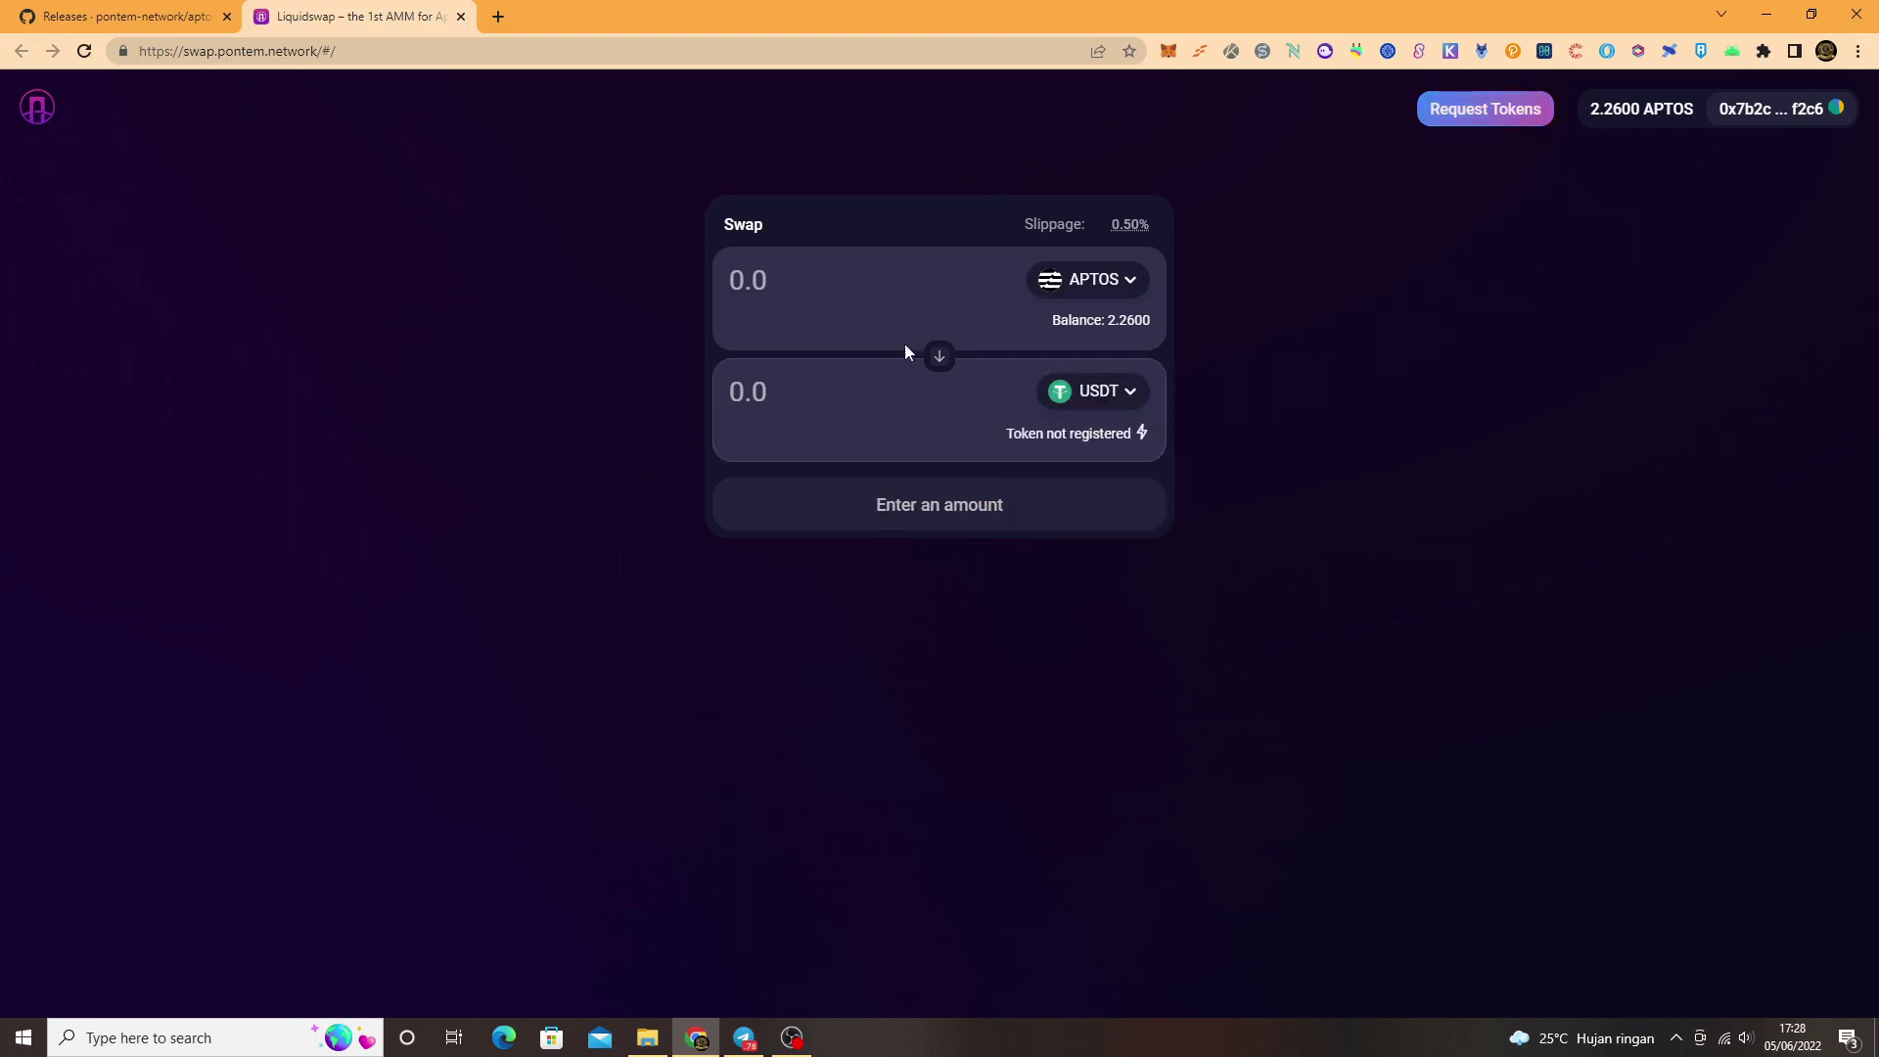
left_click(804, 299)
type("0.1")
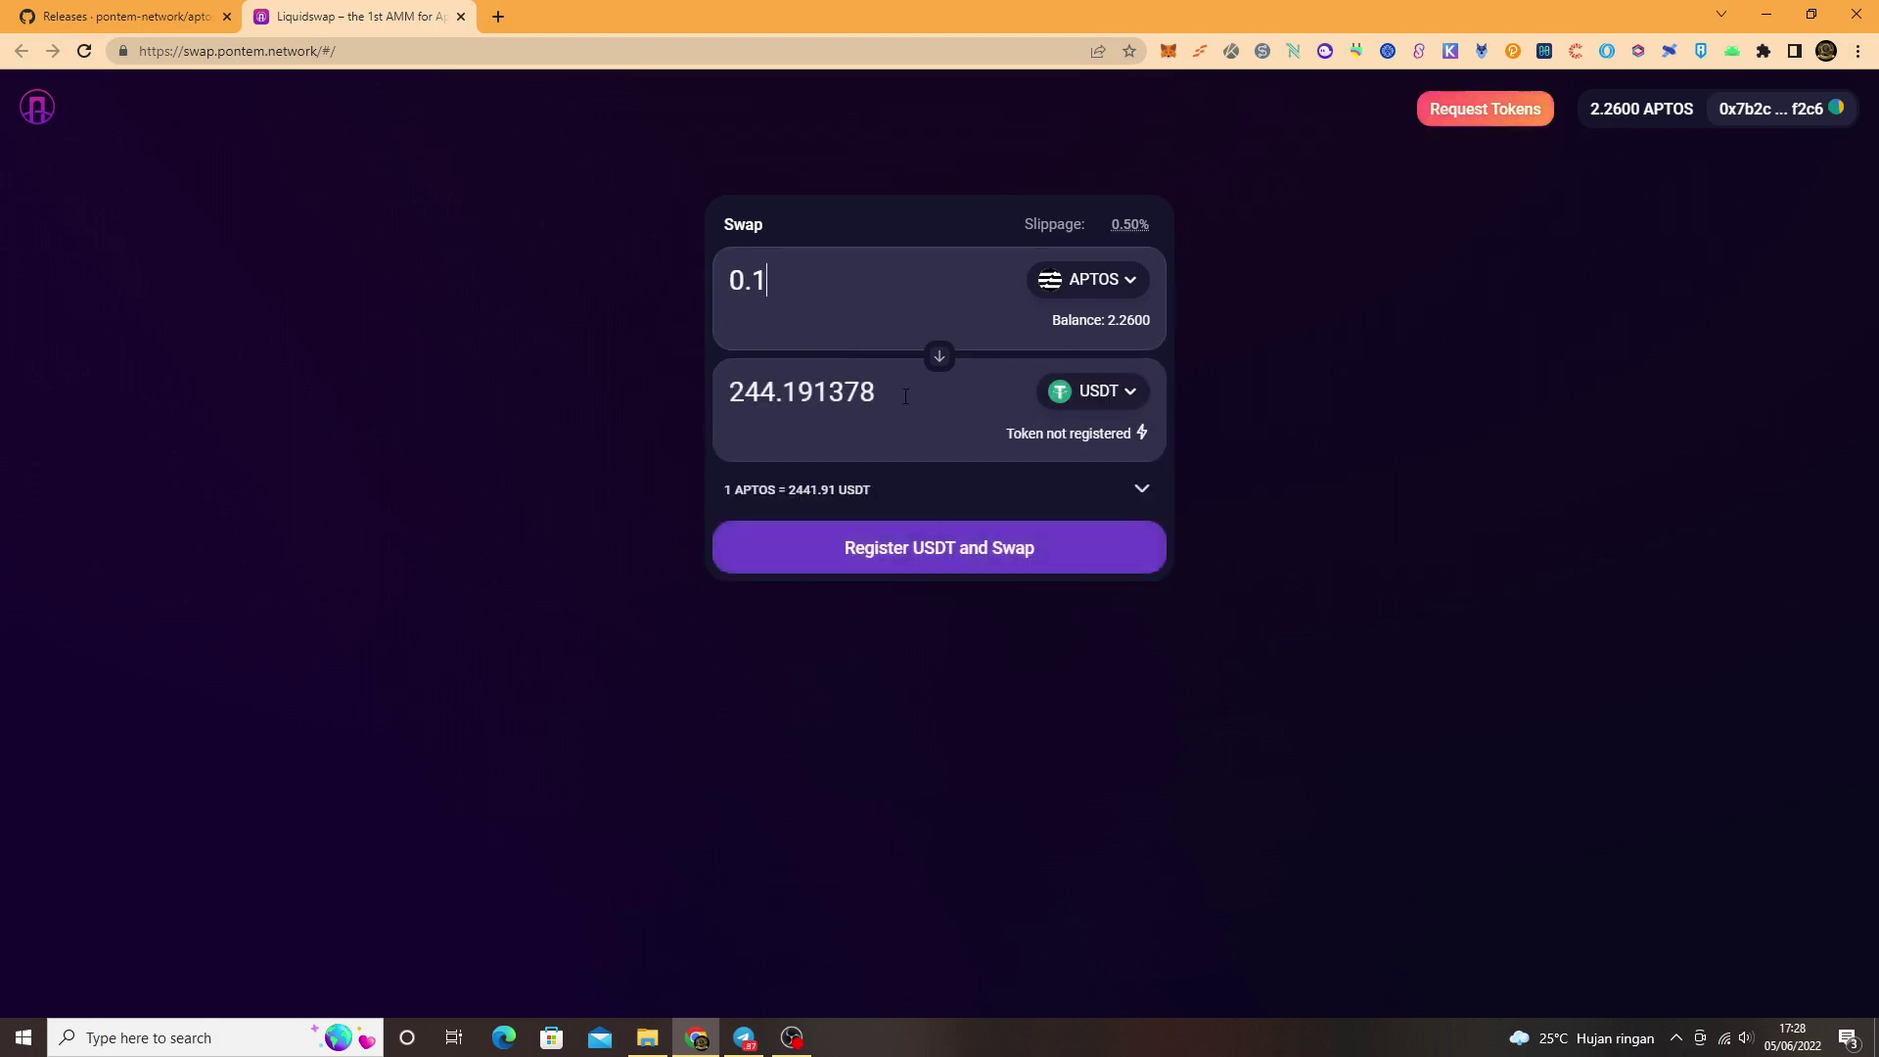
left_click(949, 560)
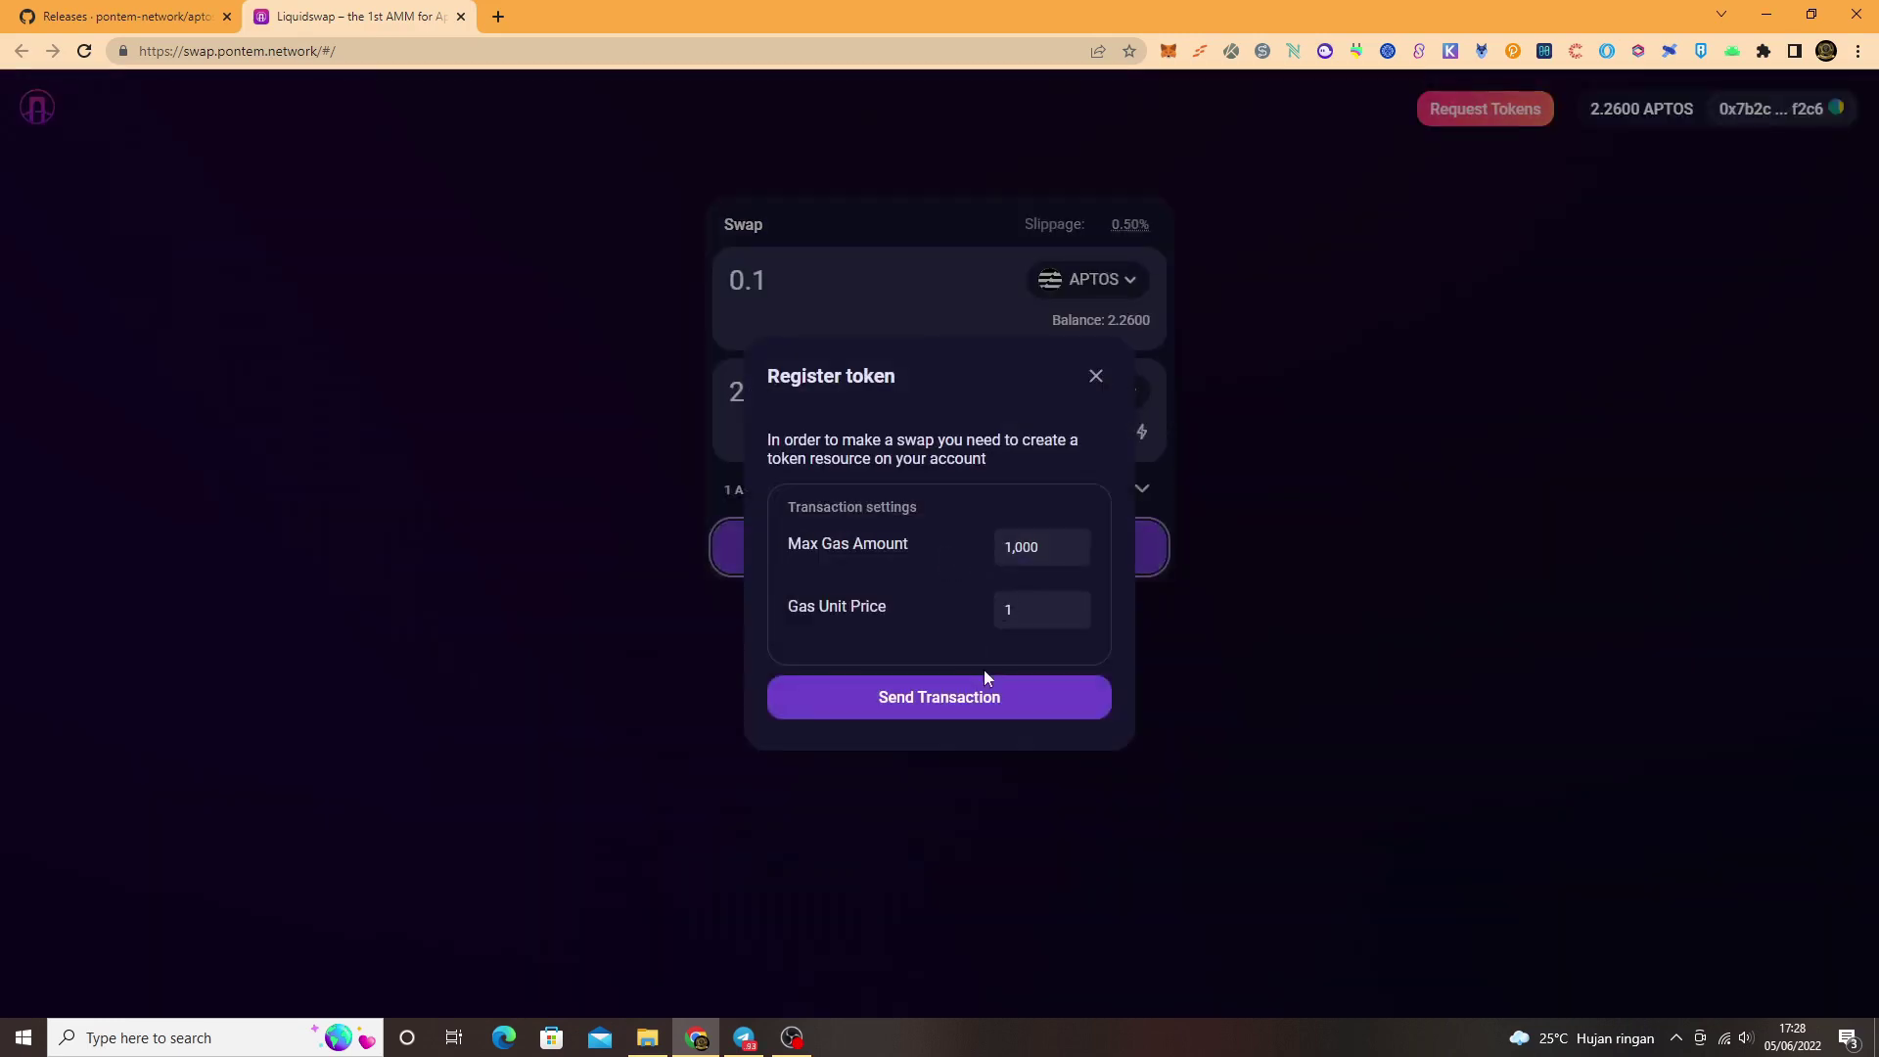
left_click(994, 708)
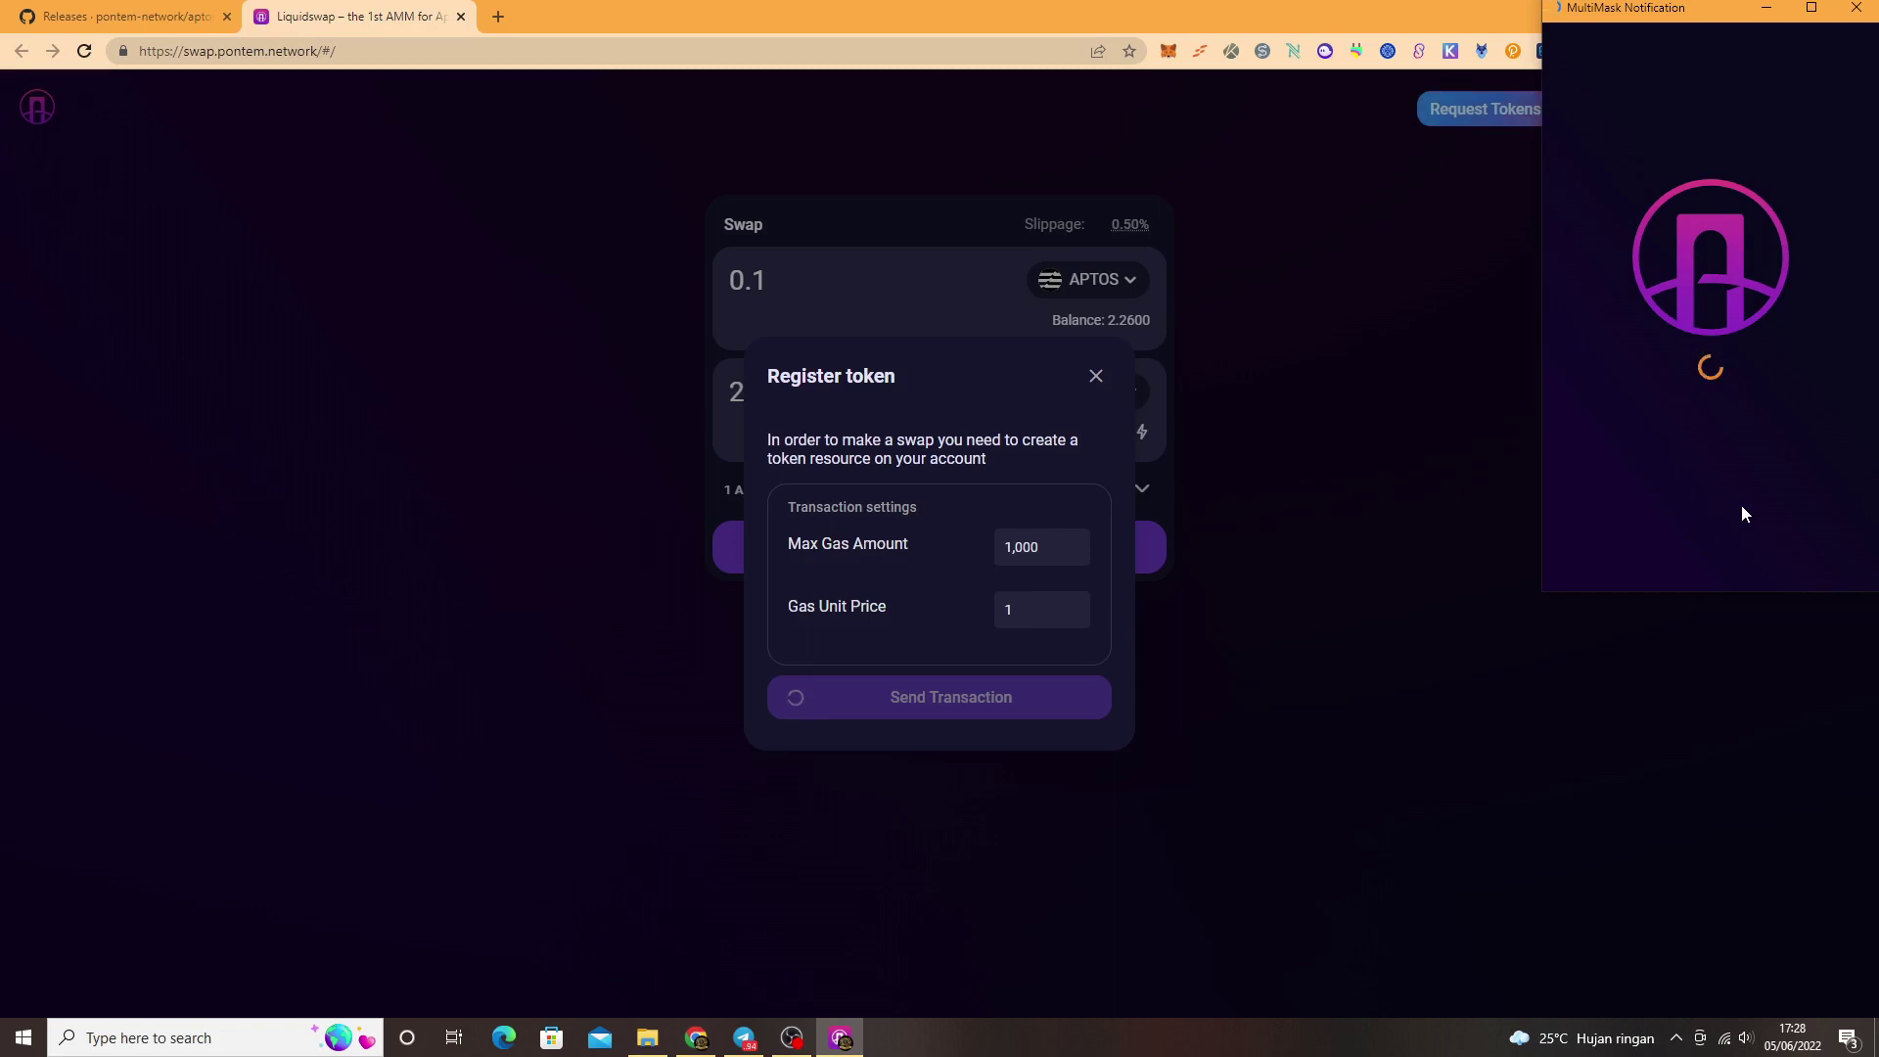
left_click(1795, 550)
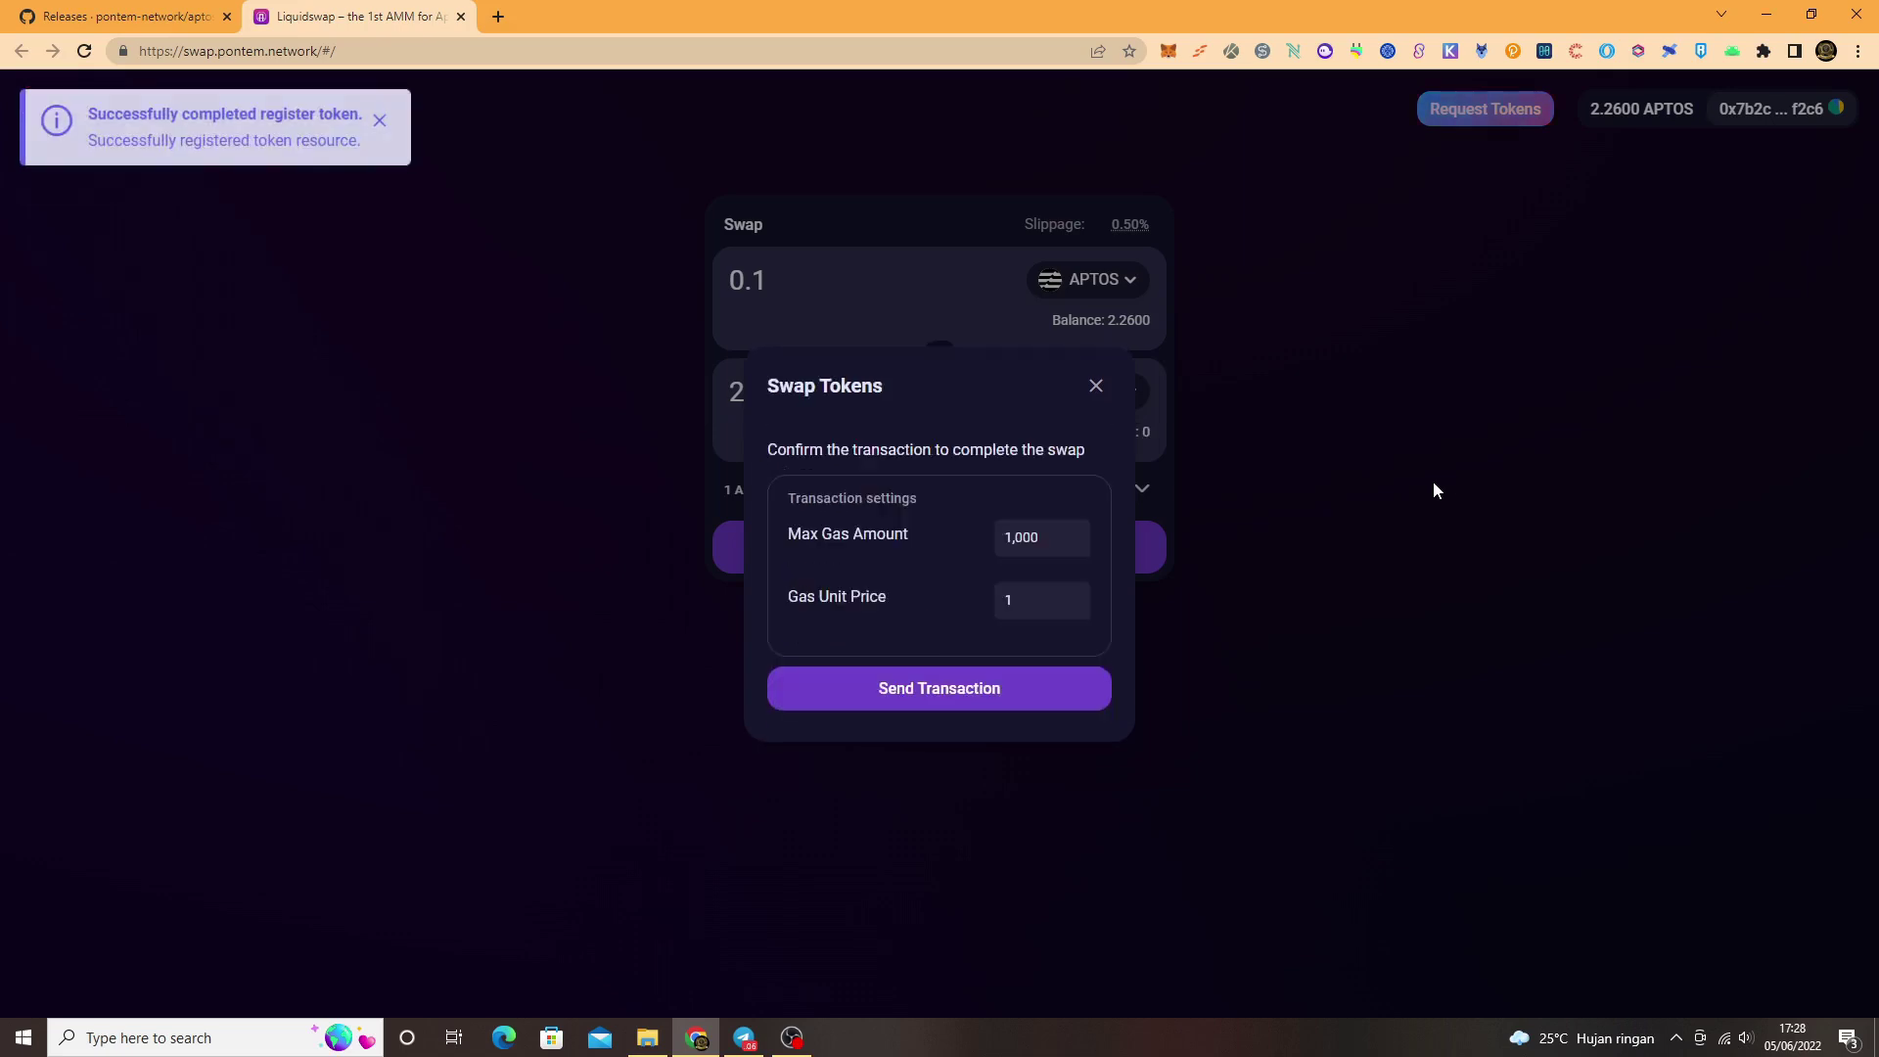
Step: Send and confirm the 0.1 APTOS-to-USDT swap, then close the failed transaction details
left_click(1077, 693)
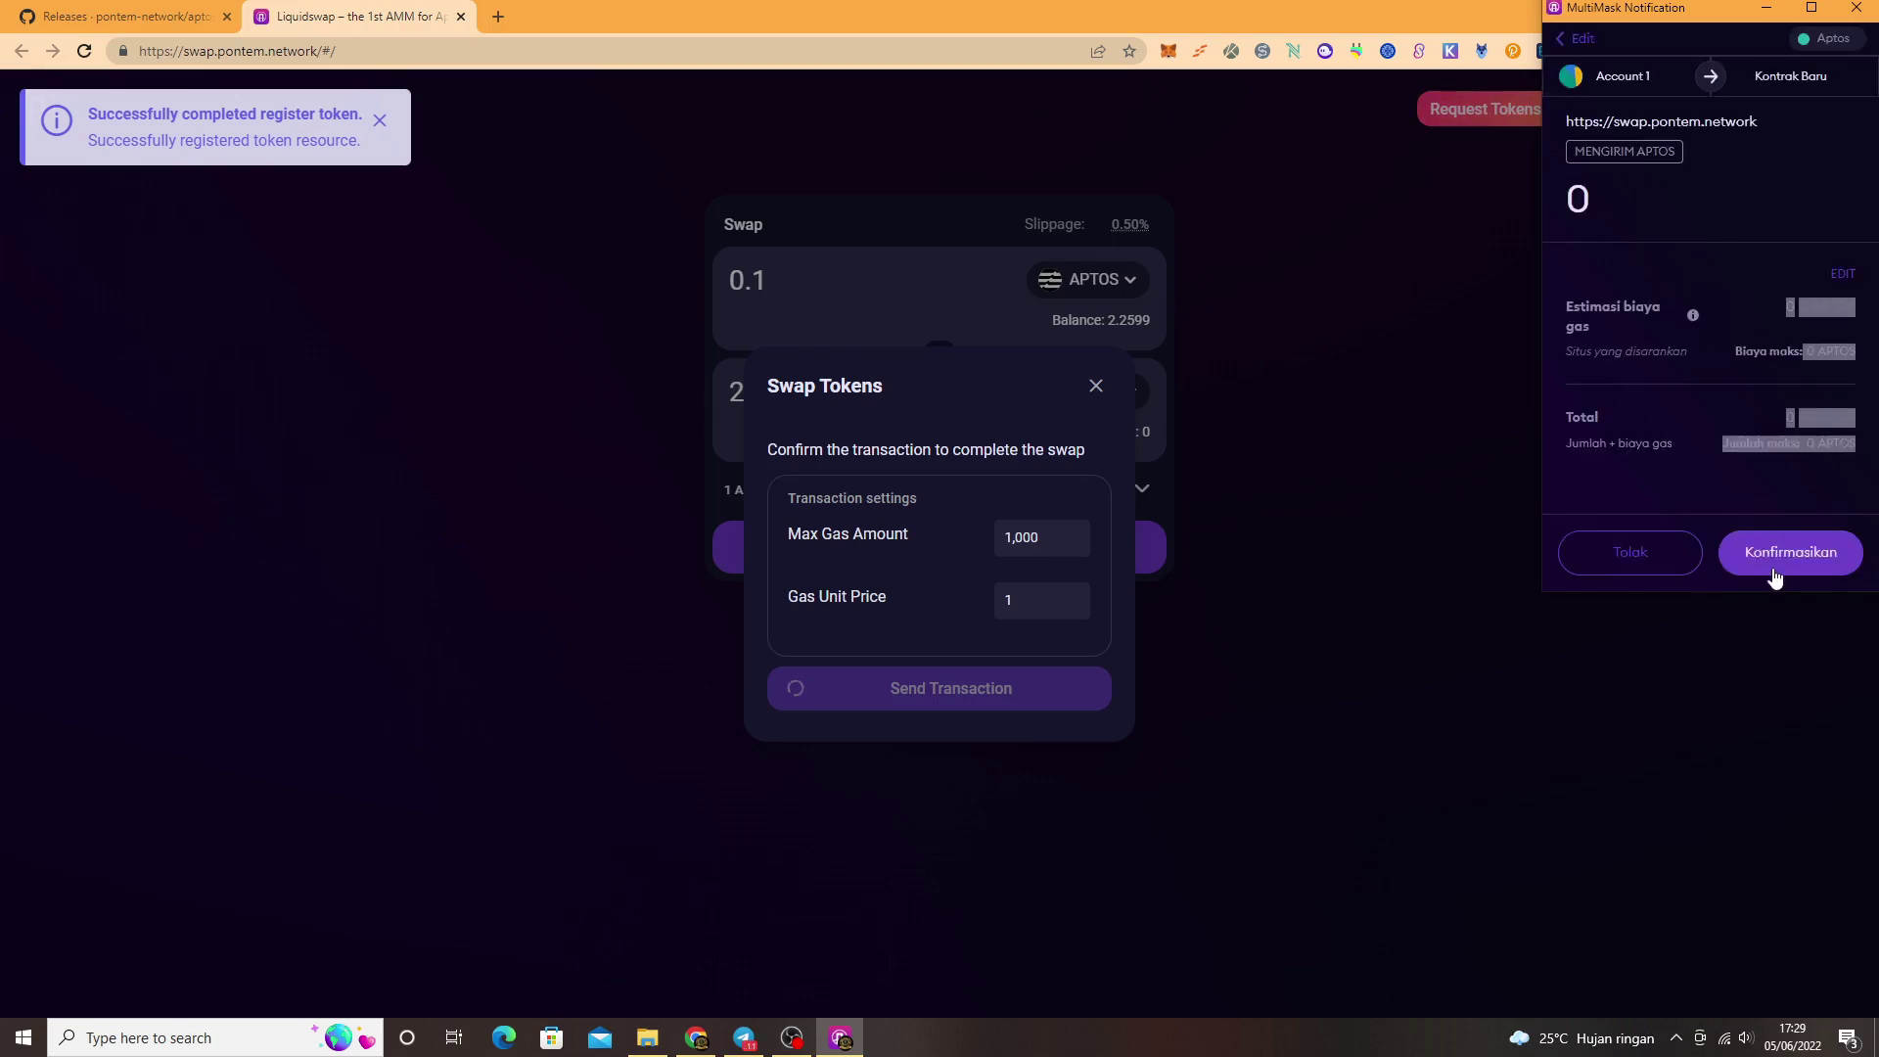
left_click(1774, 571)
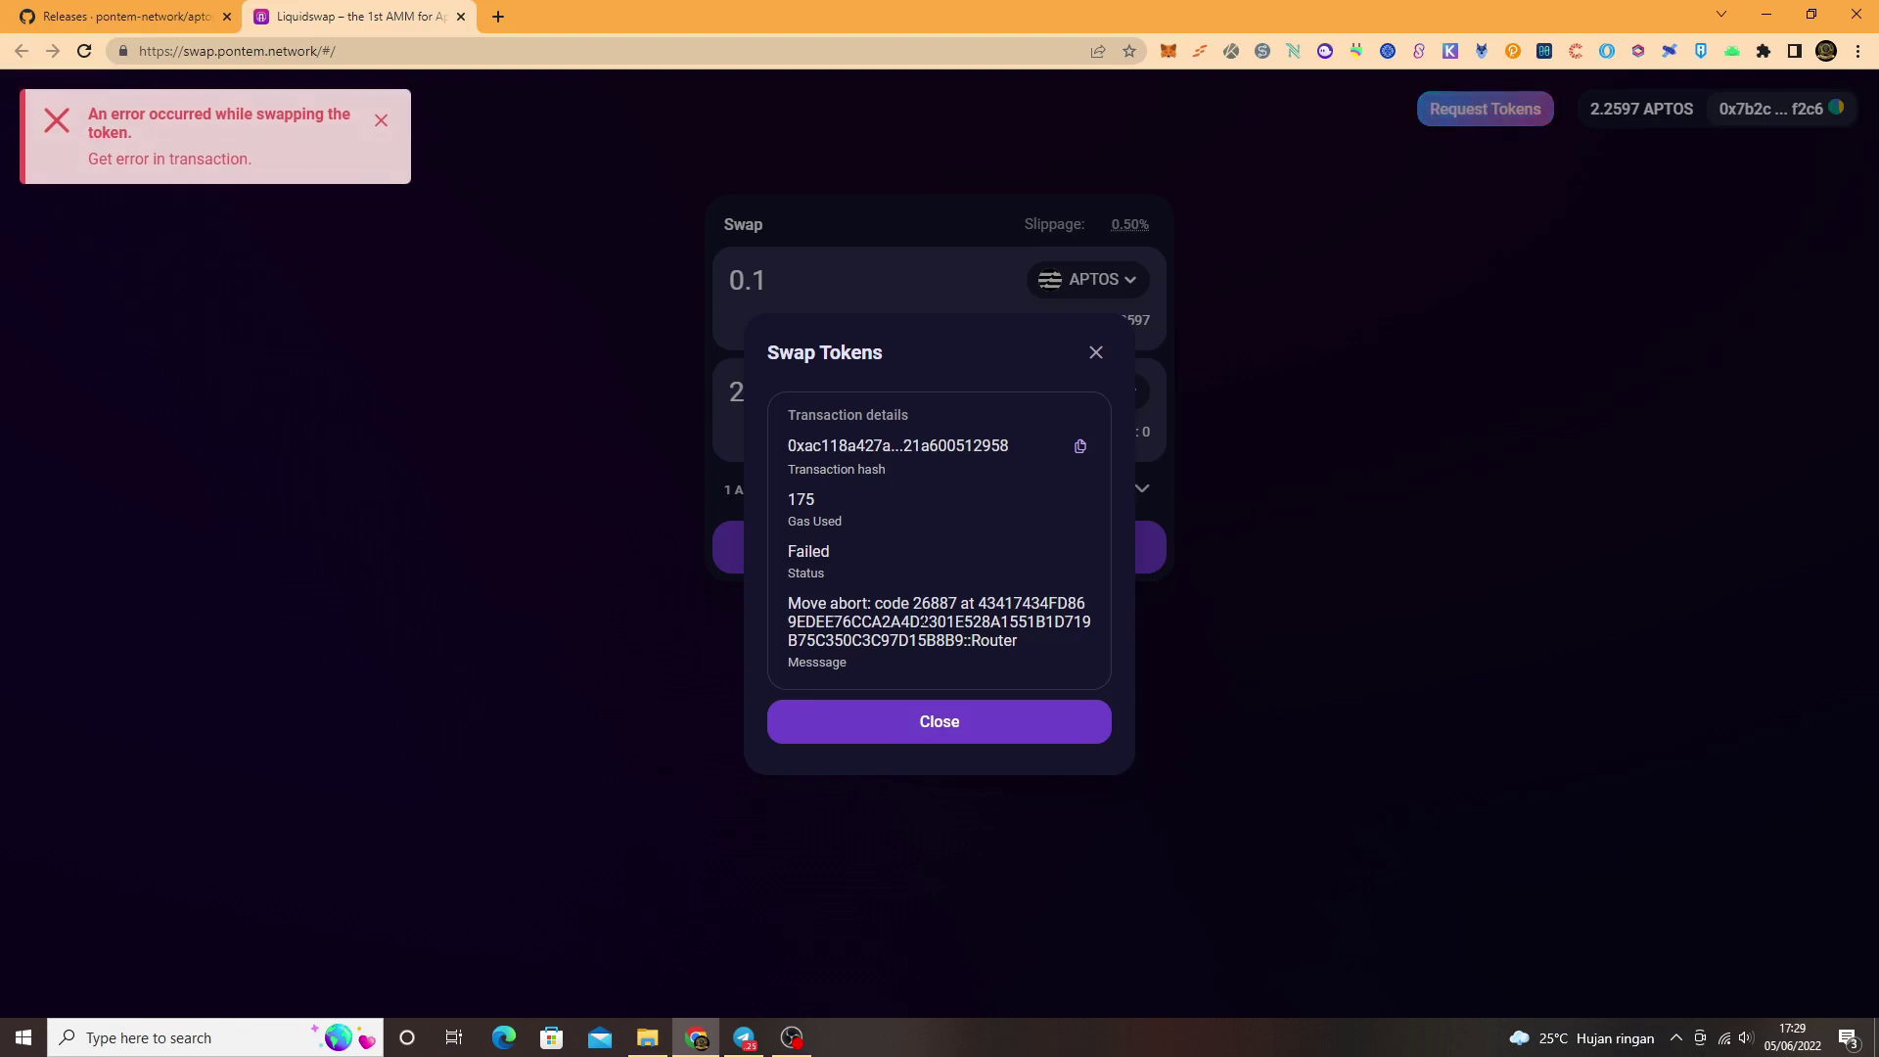
left_click(1006, 724)
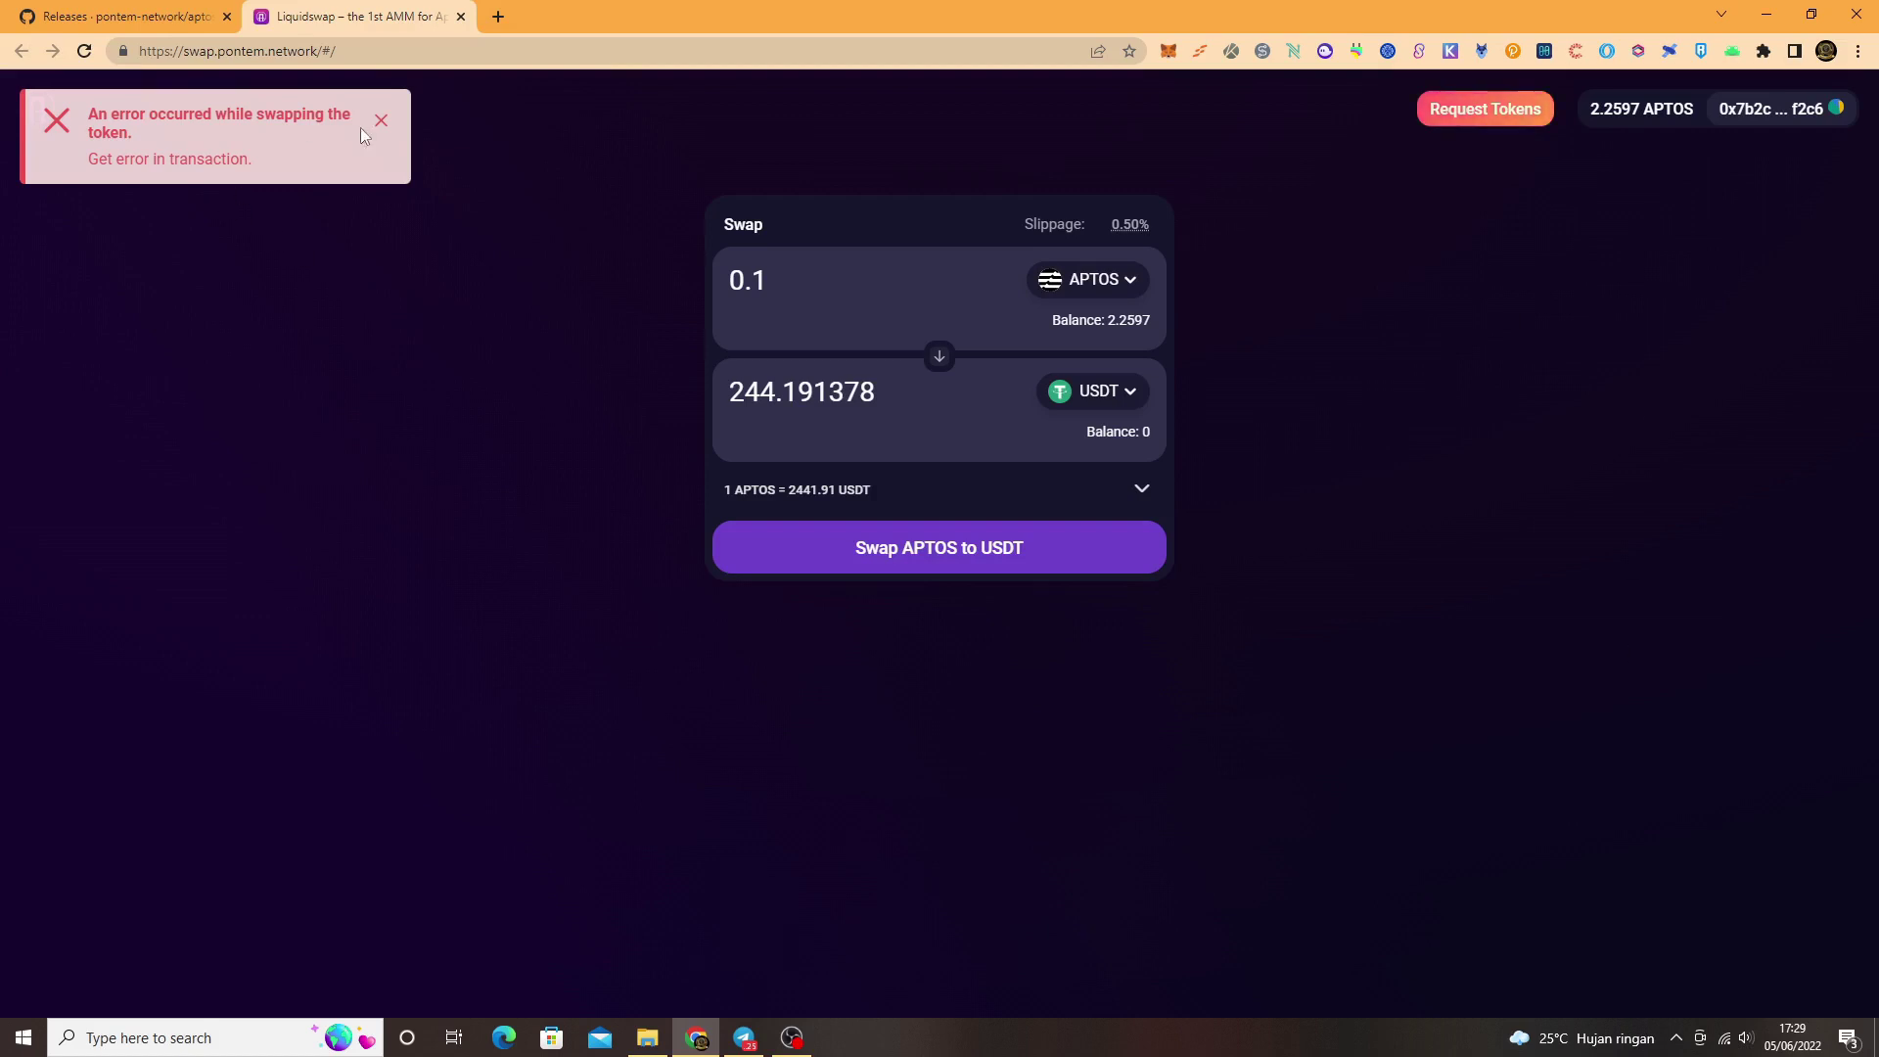
Step: Request test BTC from the Liquidswap faucet and confirm the transaction in MultiMask
left_click(1494, 114)
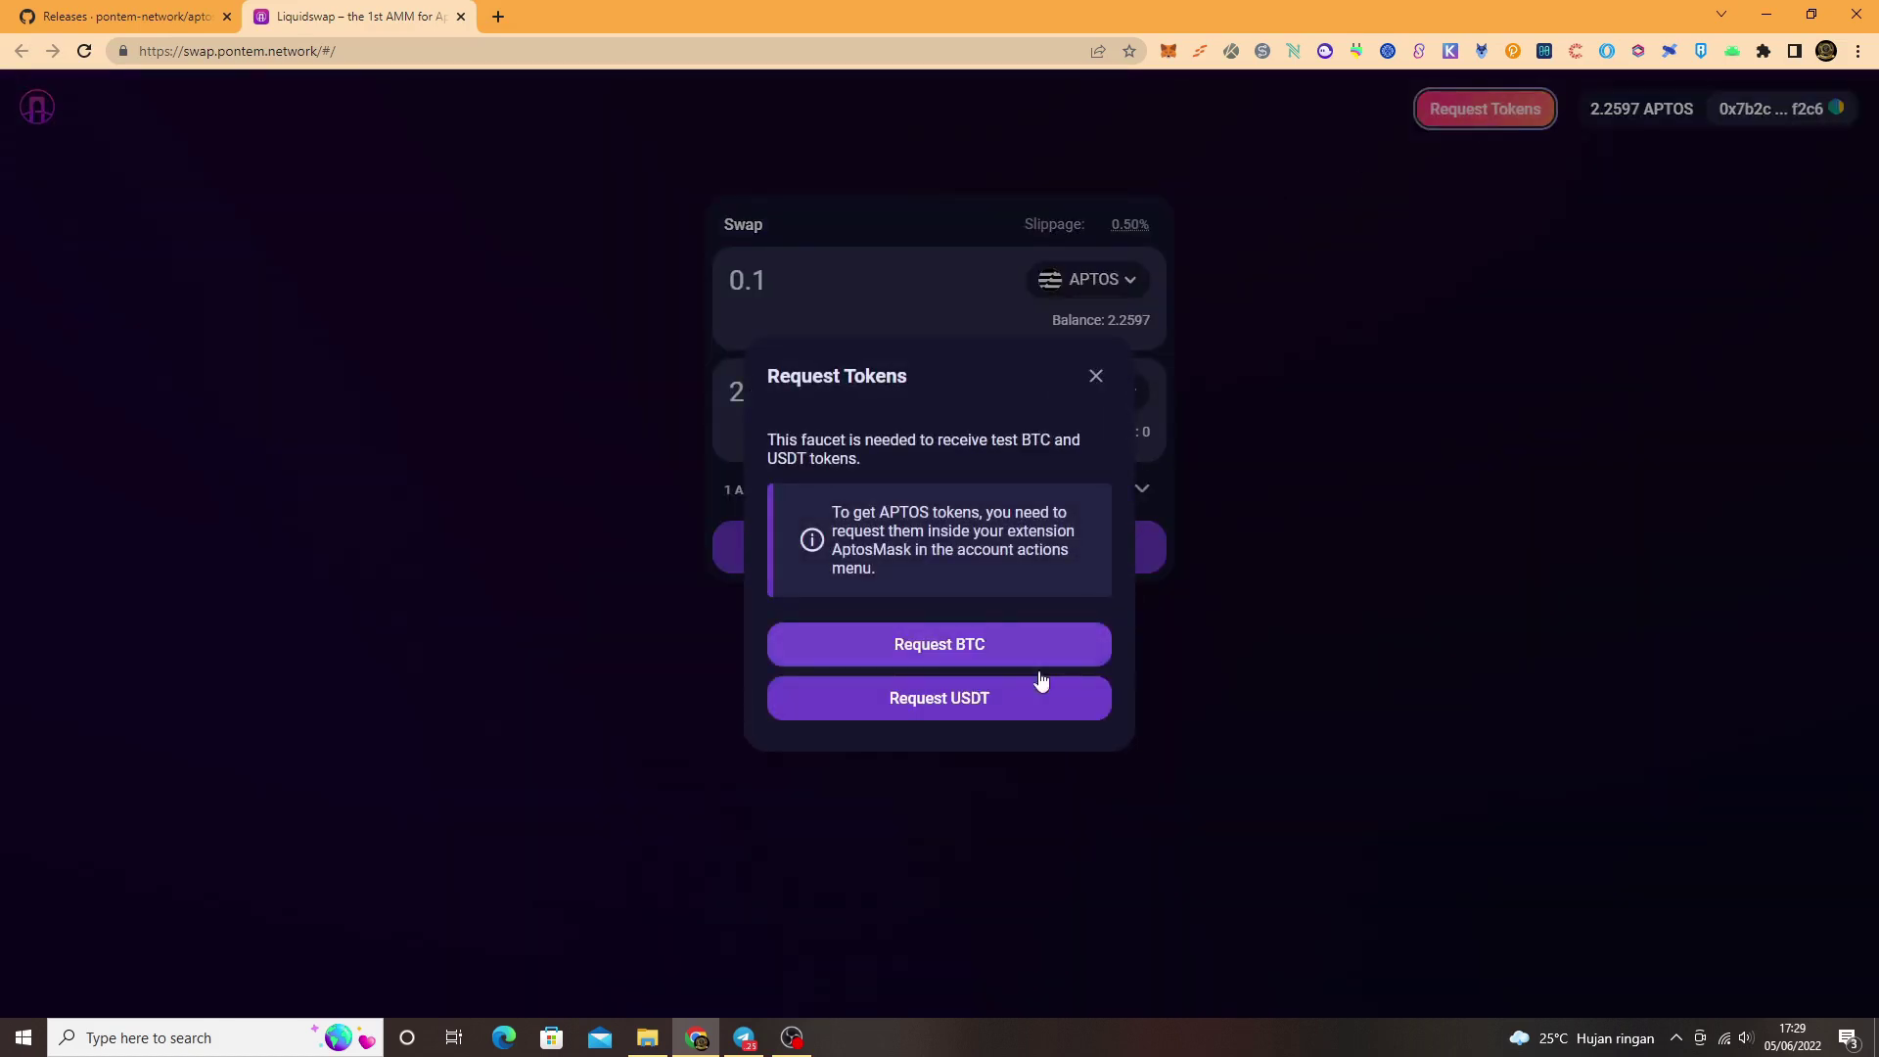
left_click(963, 642)
left_click(925, 697)
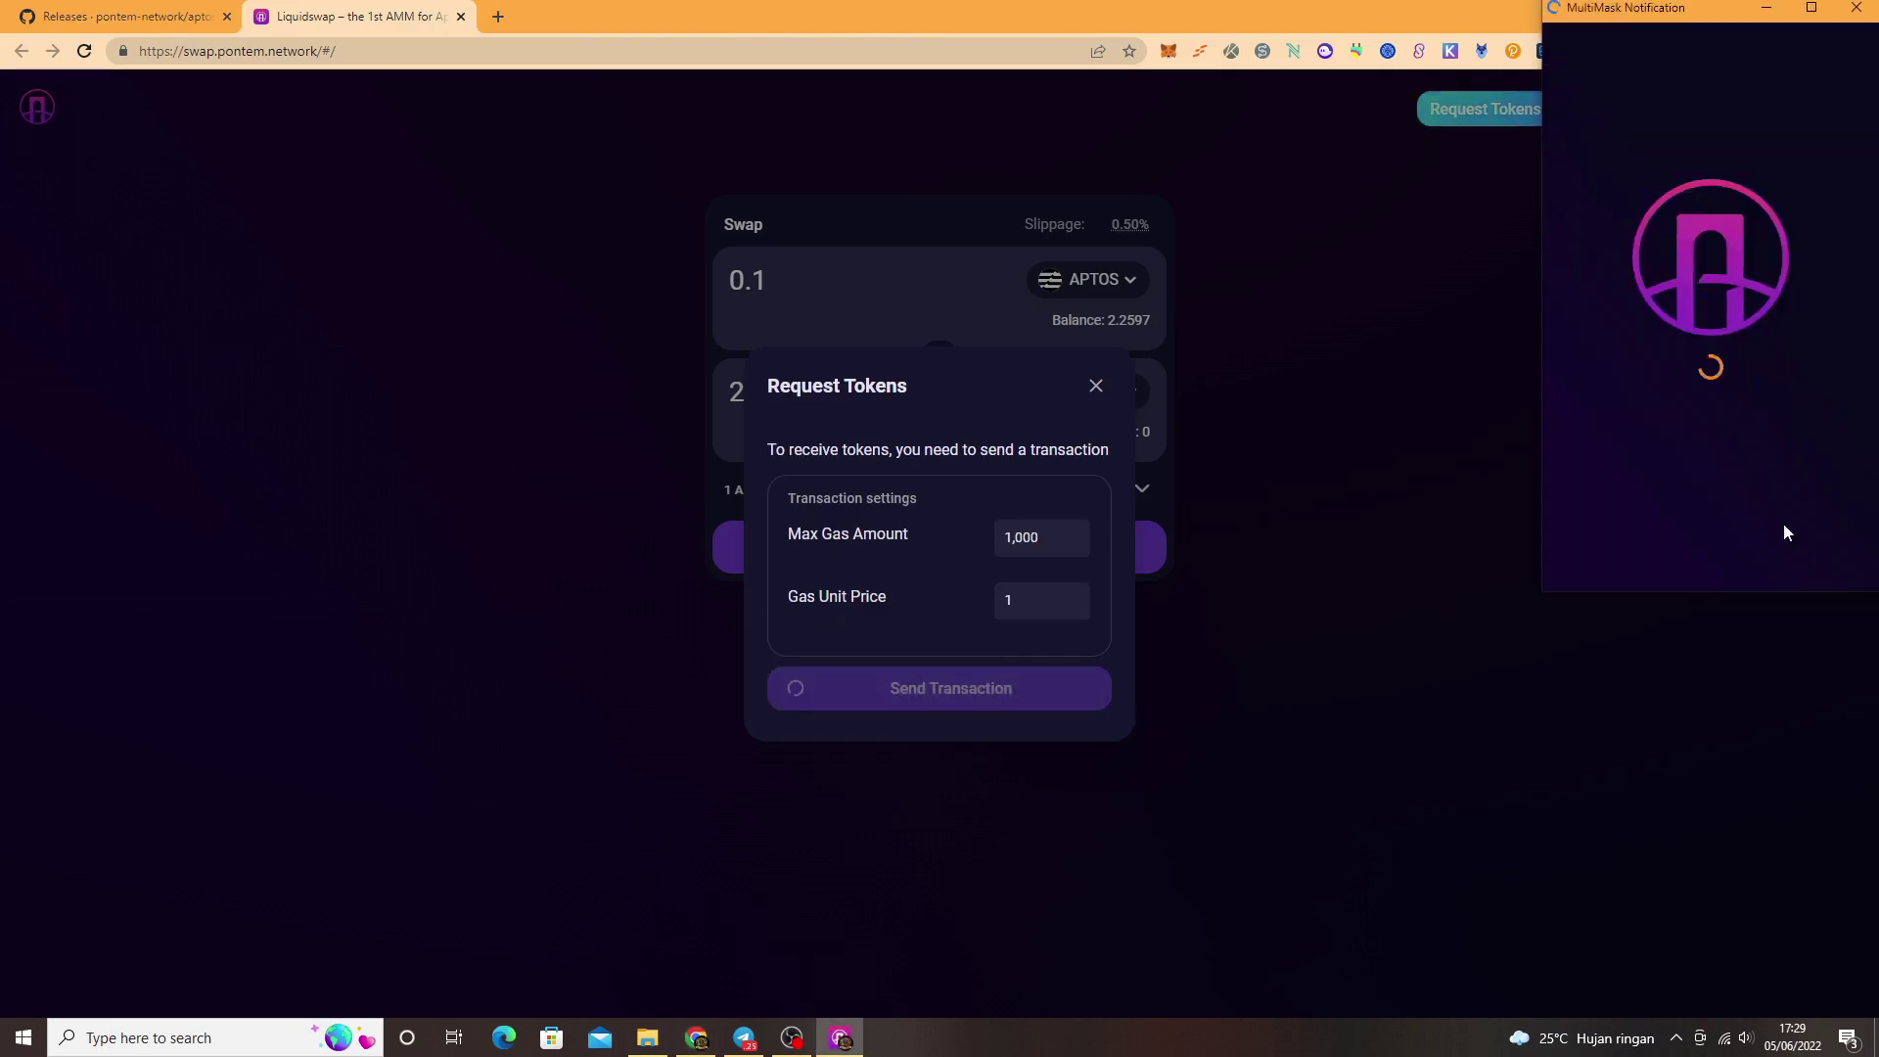
left_click(1797, 548)
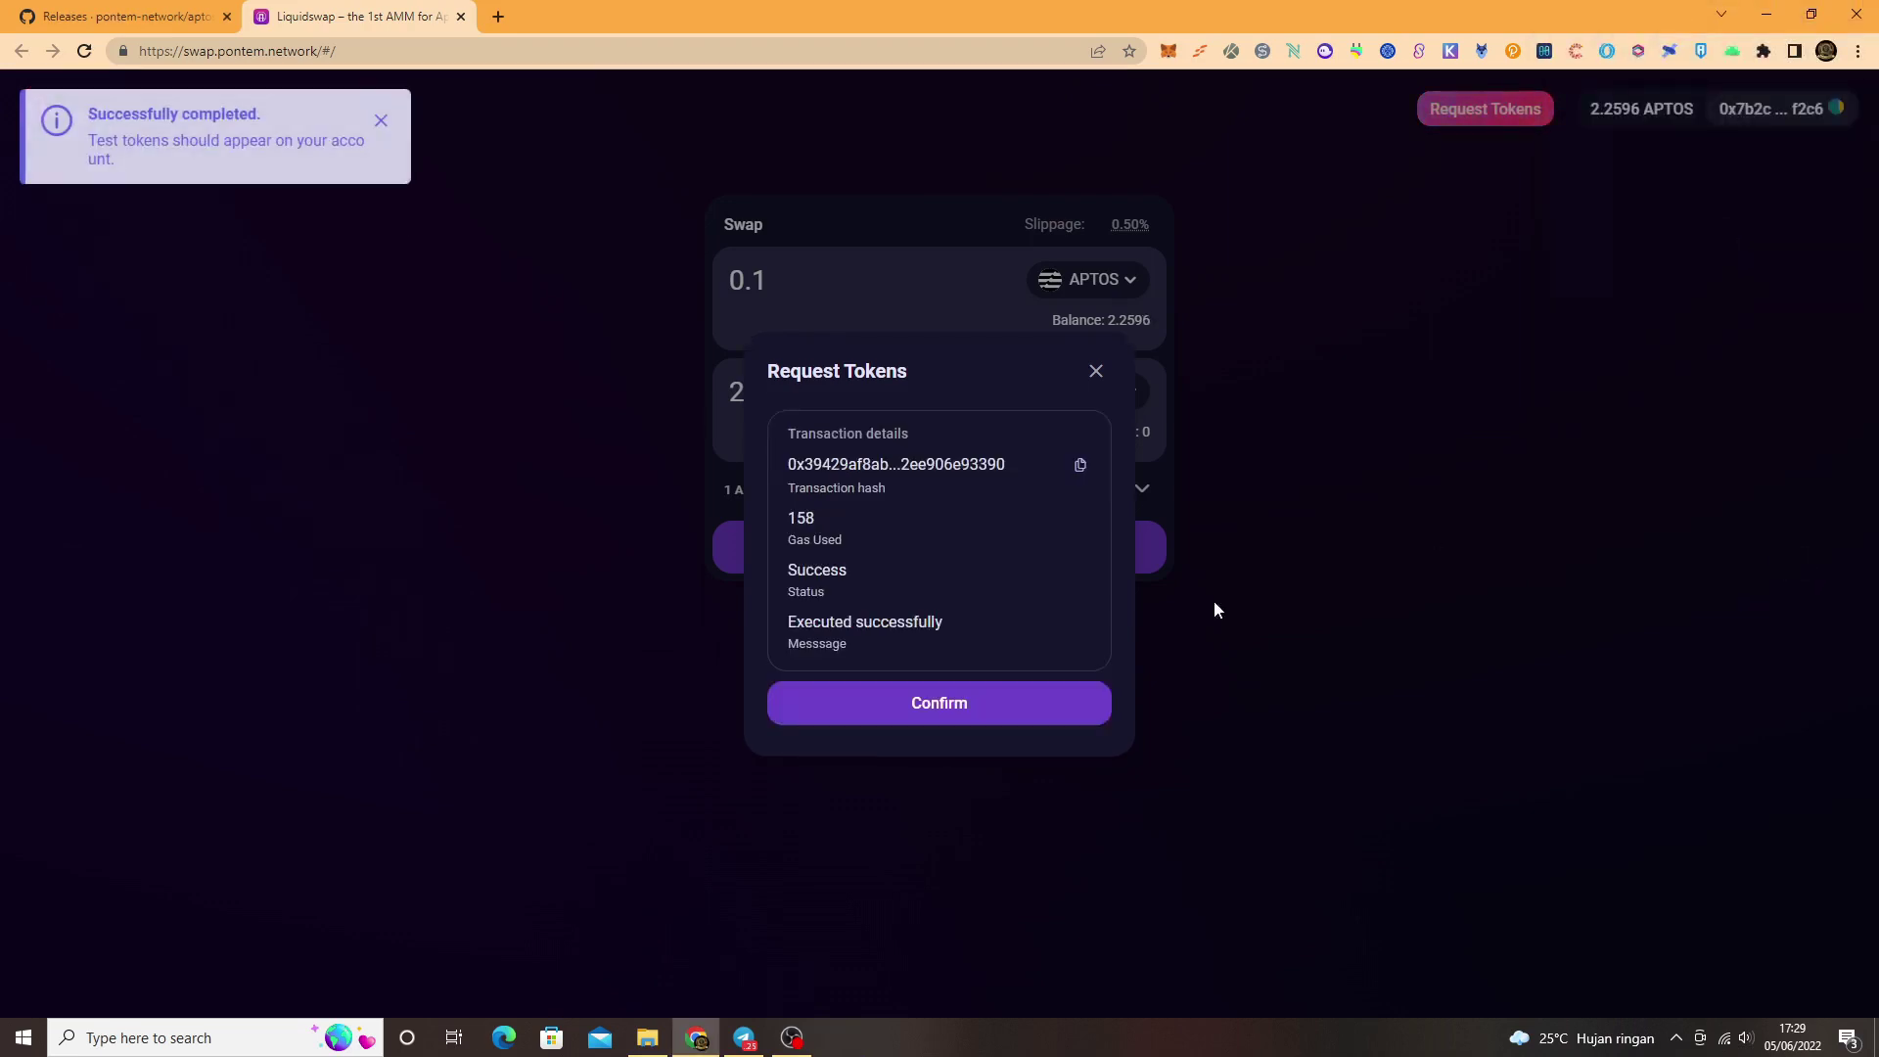
left_click(925, 710)
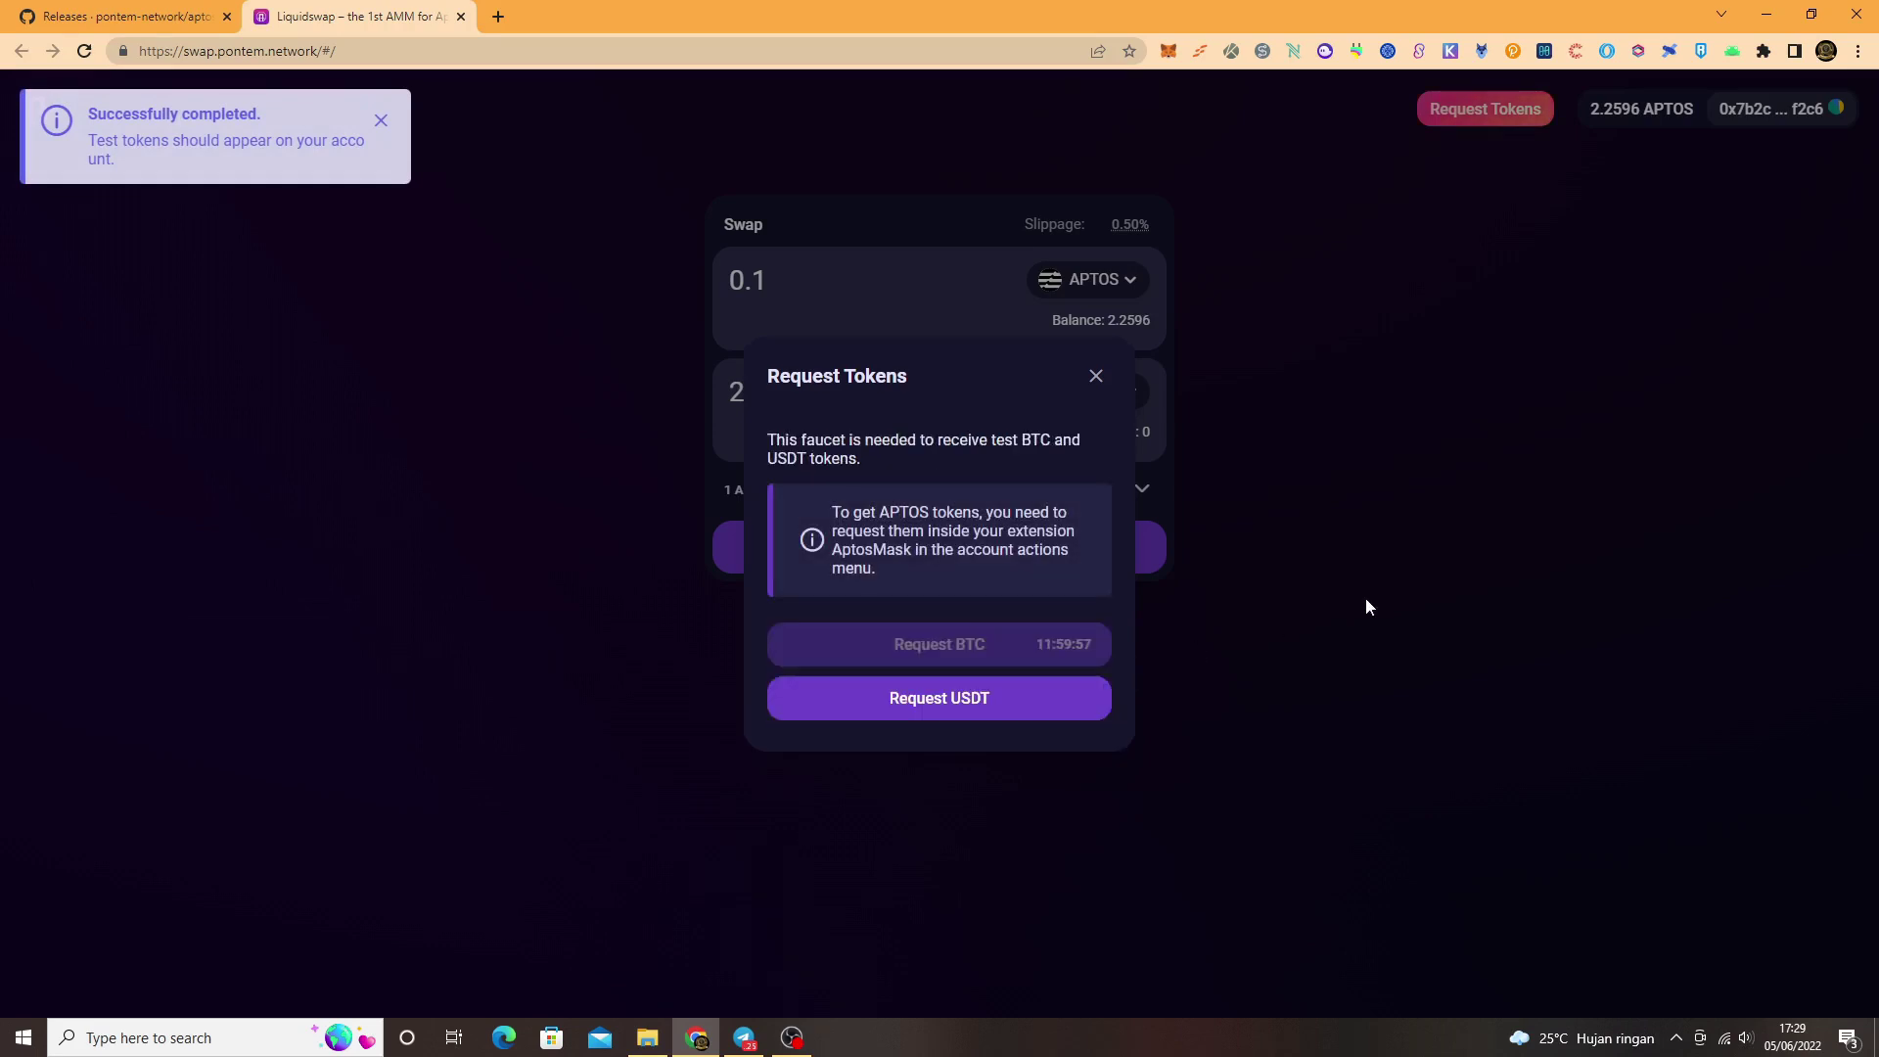
Step: Request test USDT from the faucet, approve it with Konfirmasikan, and close the dialog
left_click(1005, 701)
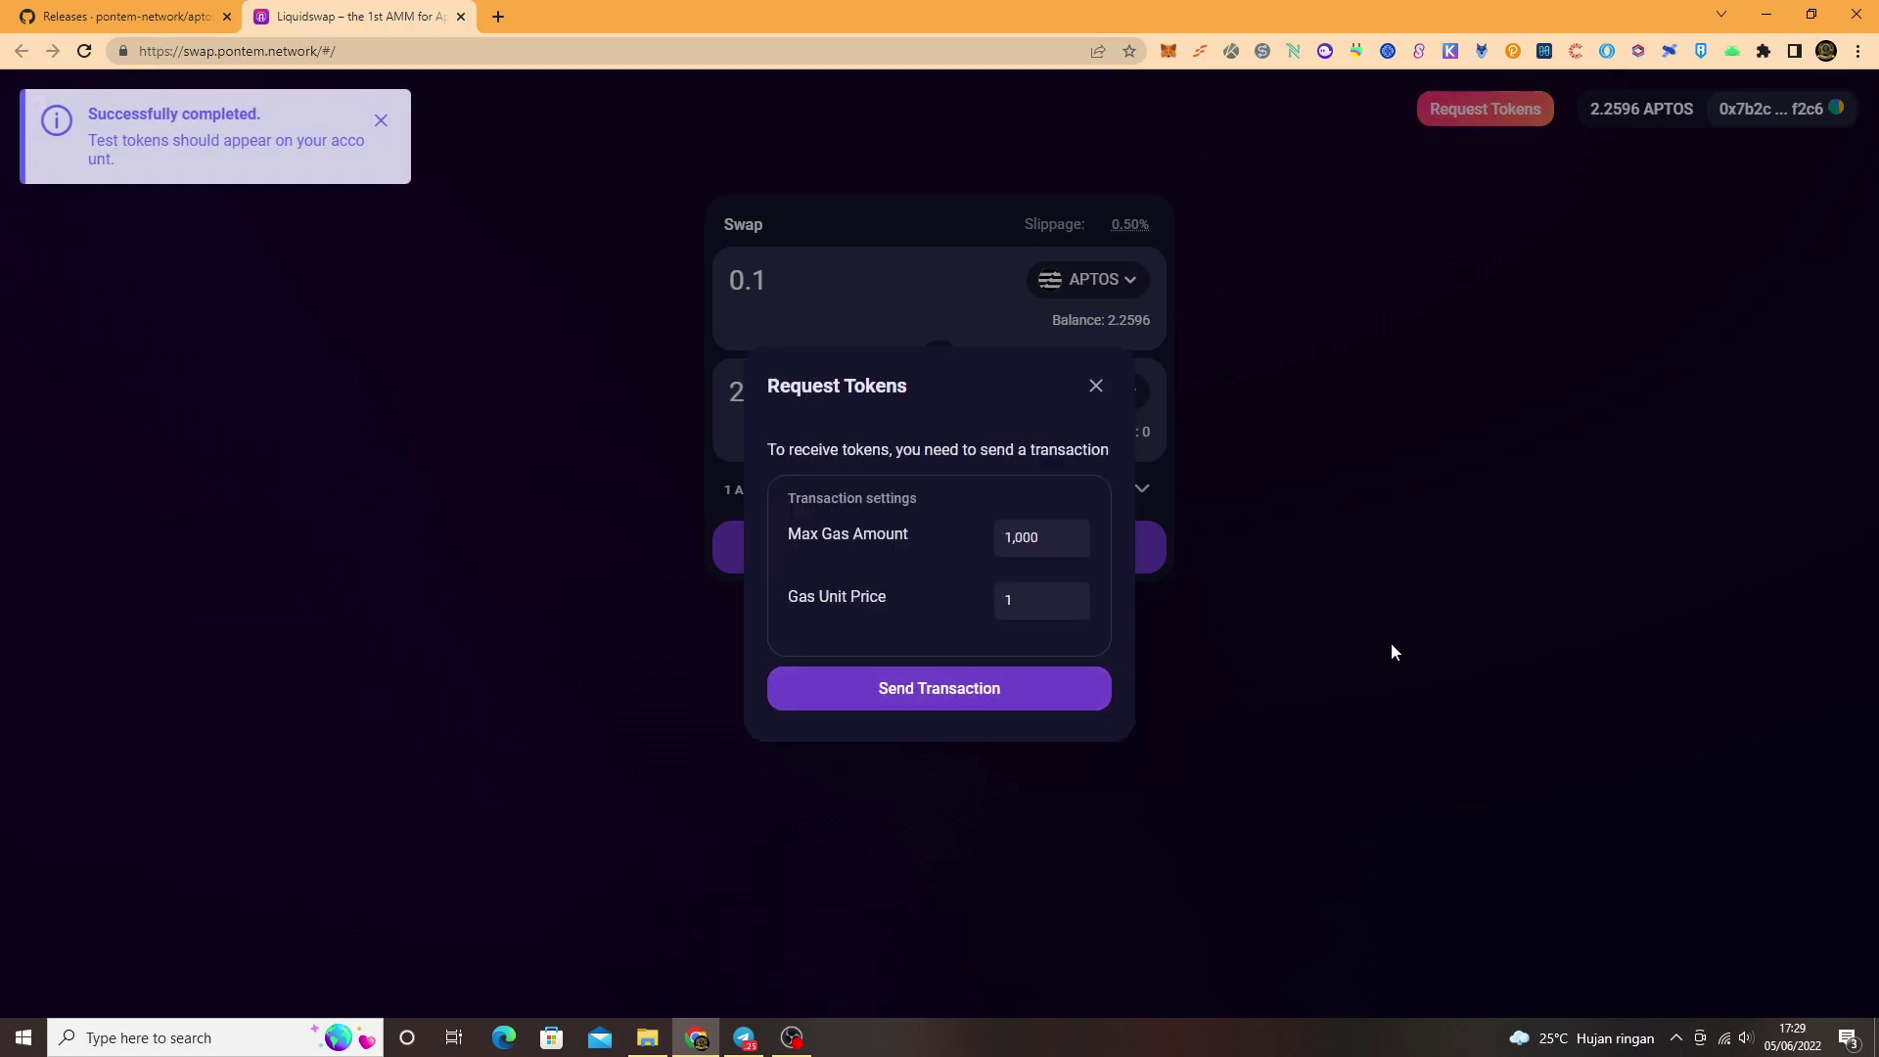
left_click(1043, 712)
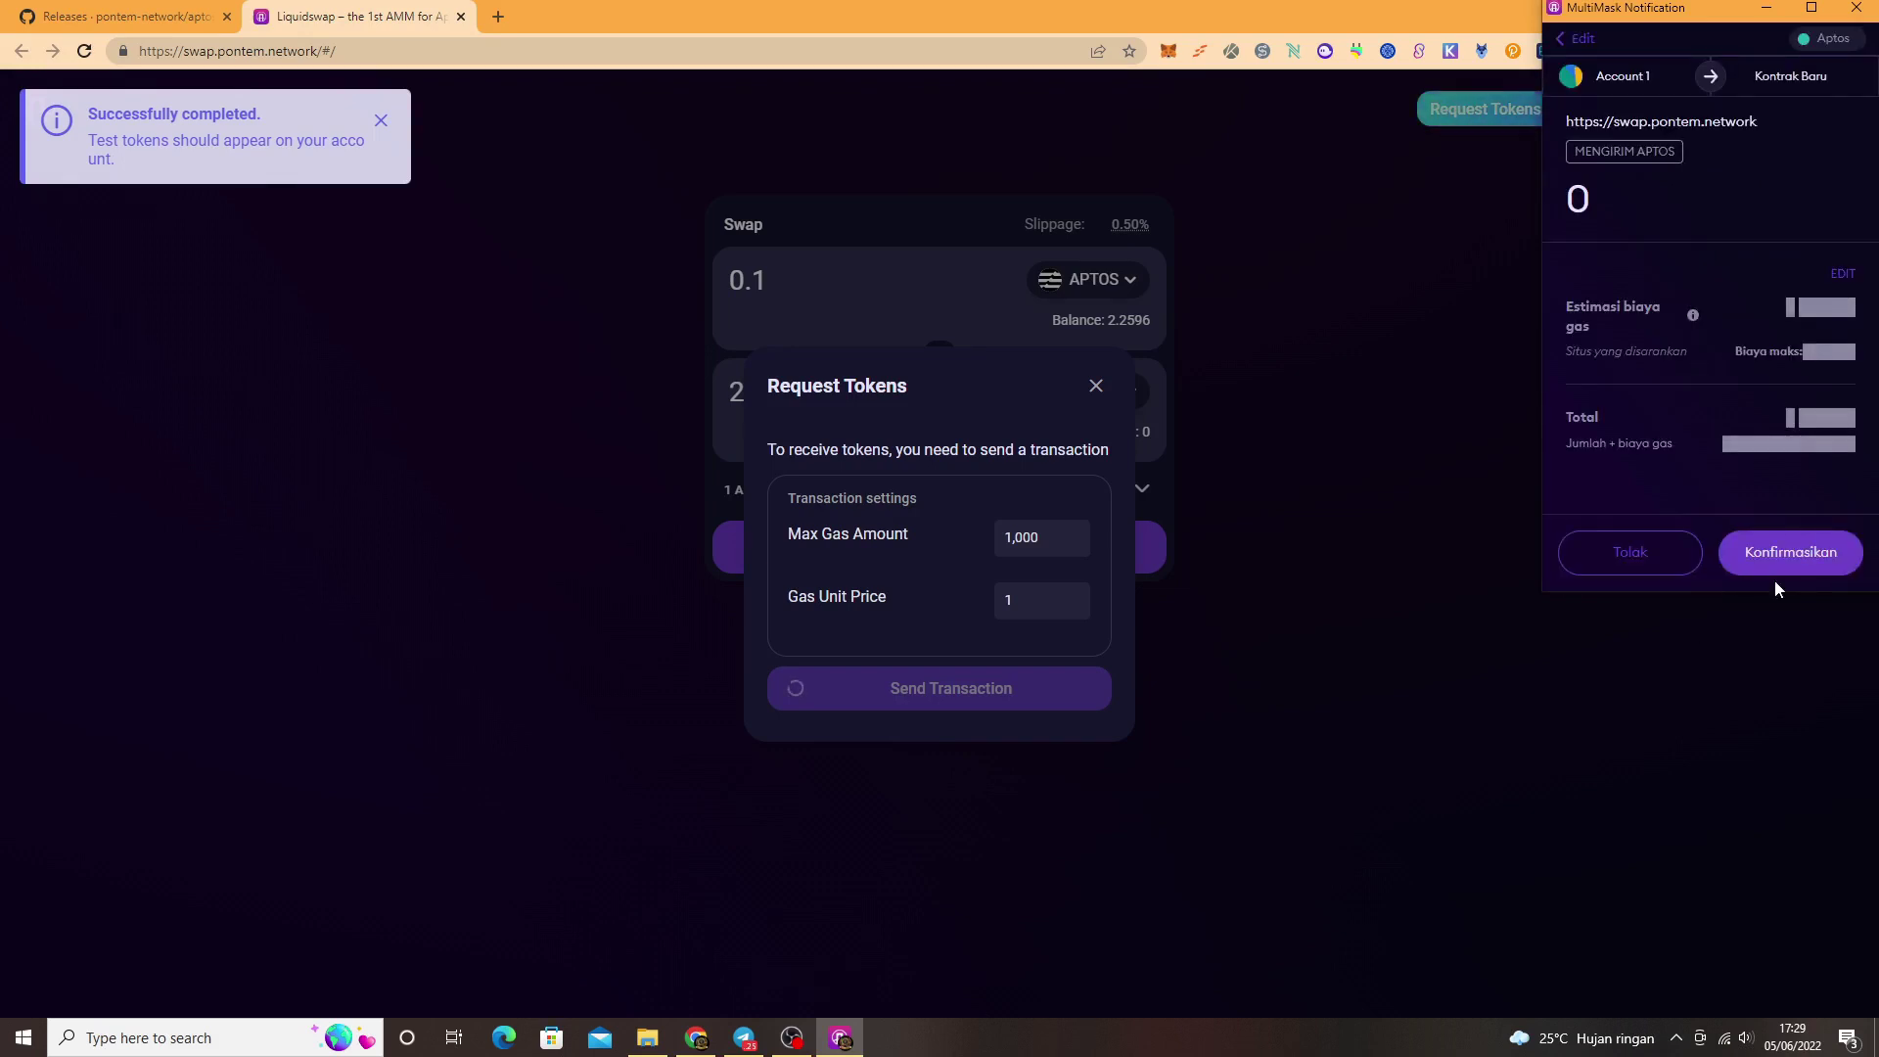
left_click(1778, 570)
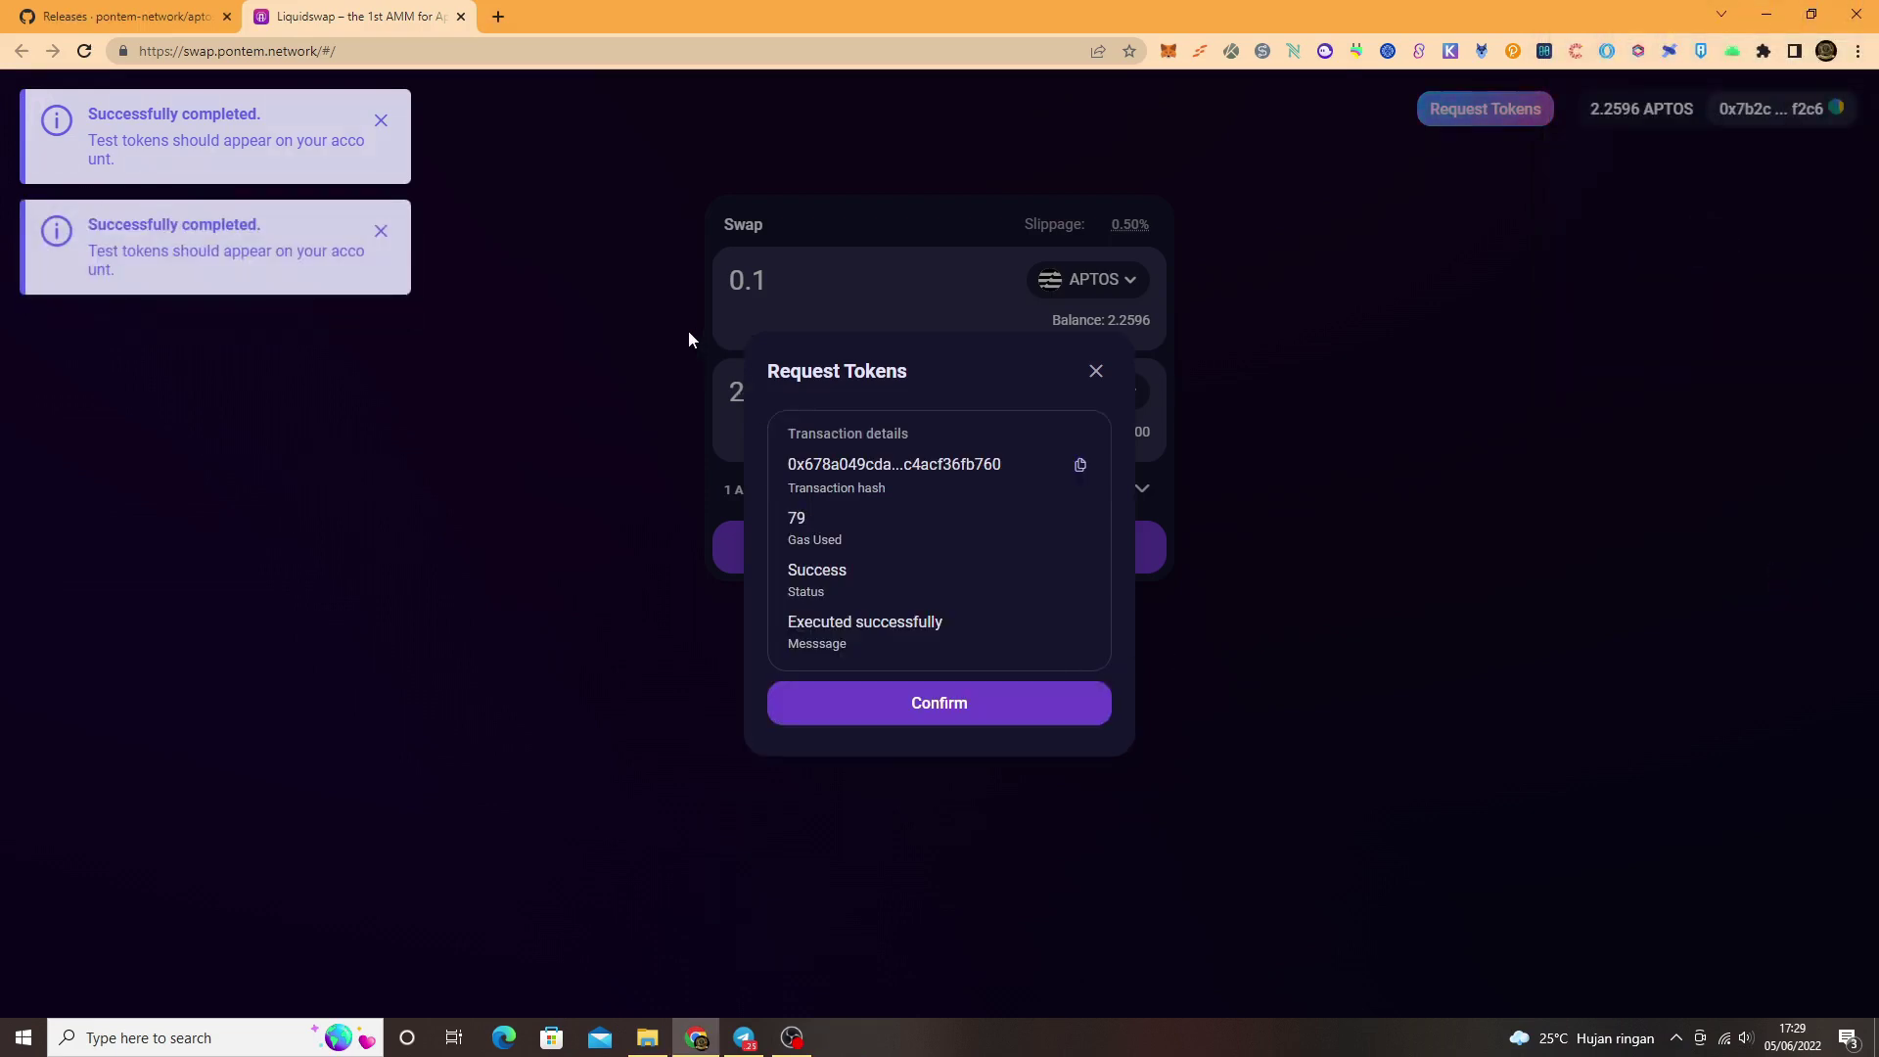
left_click(1028, 710)
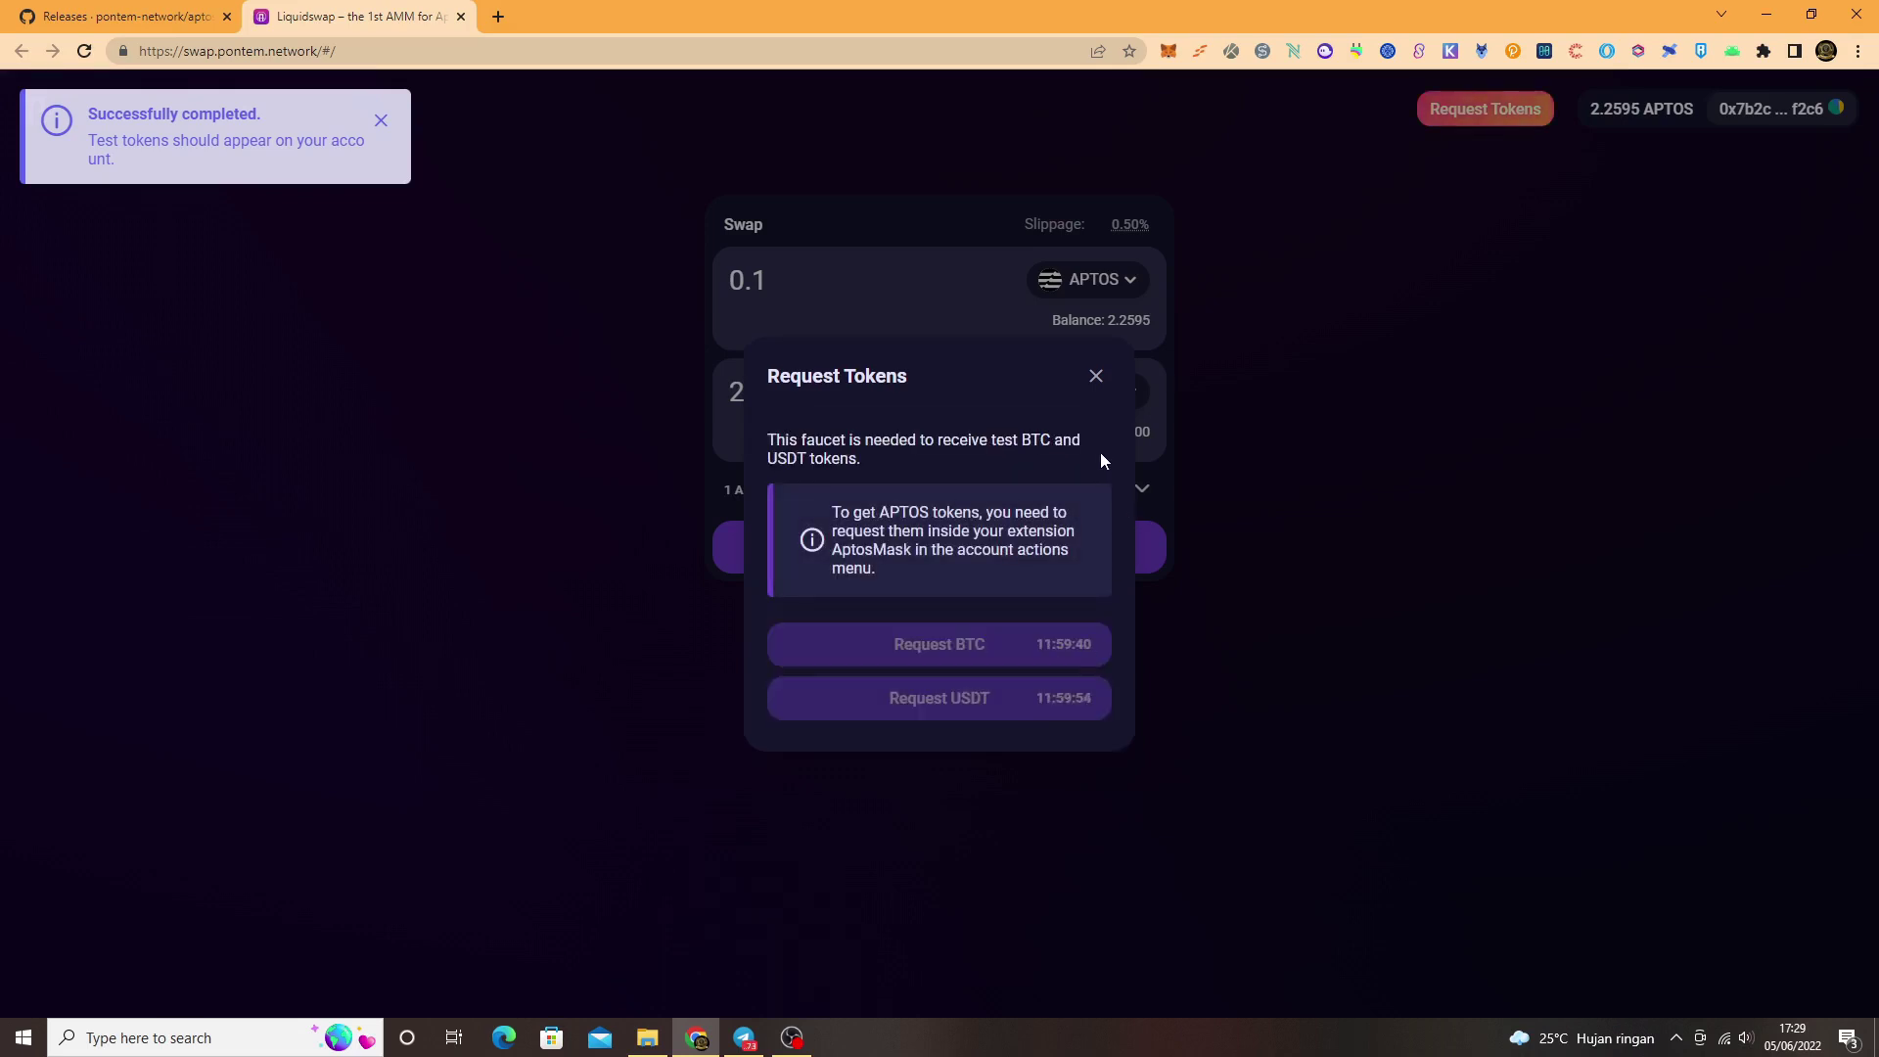
left_click(1096, 389)
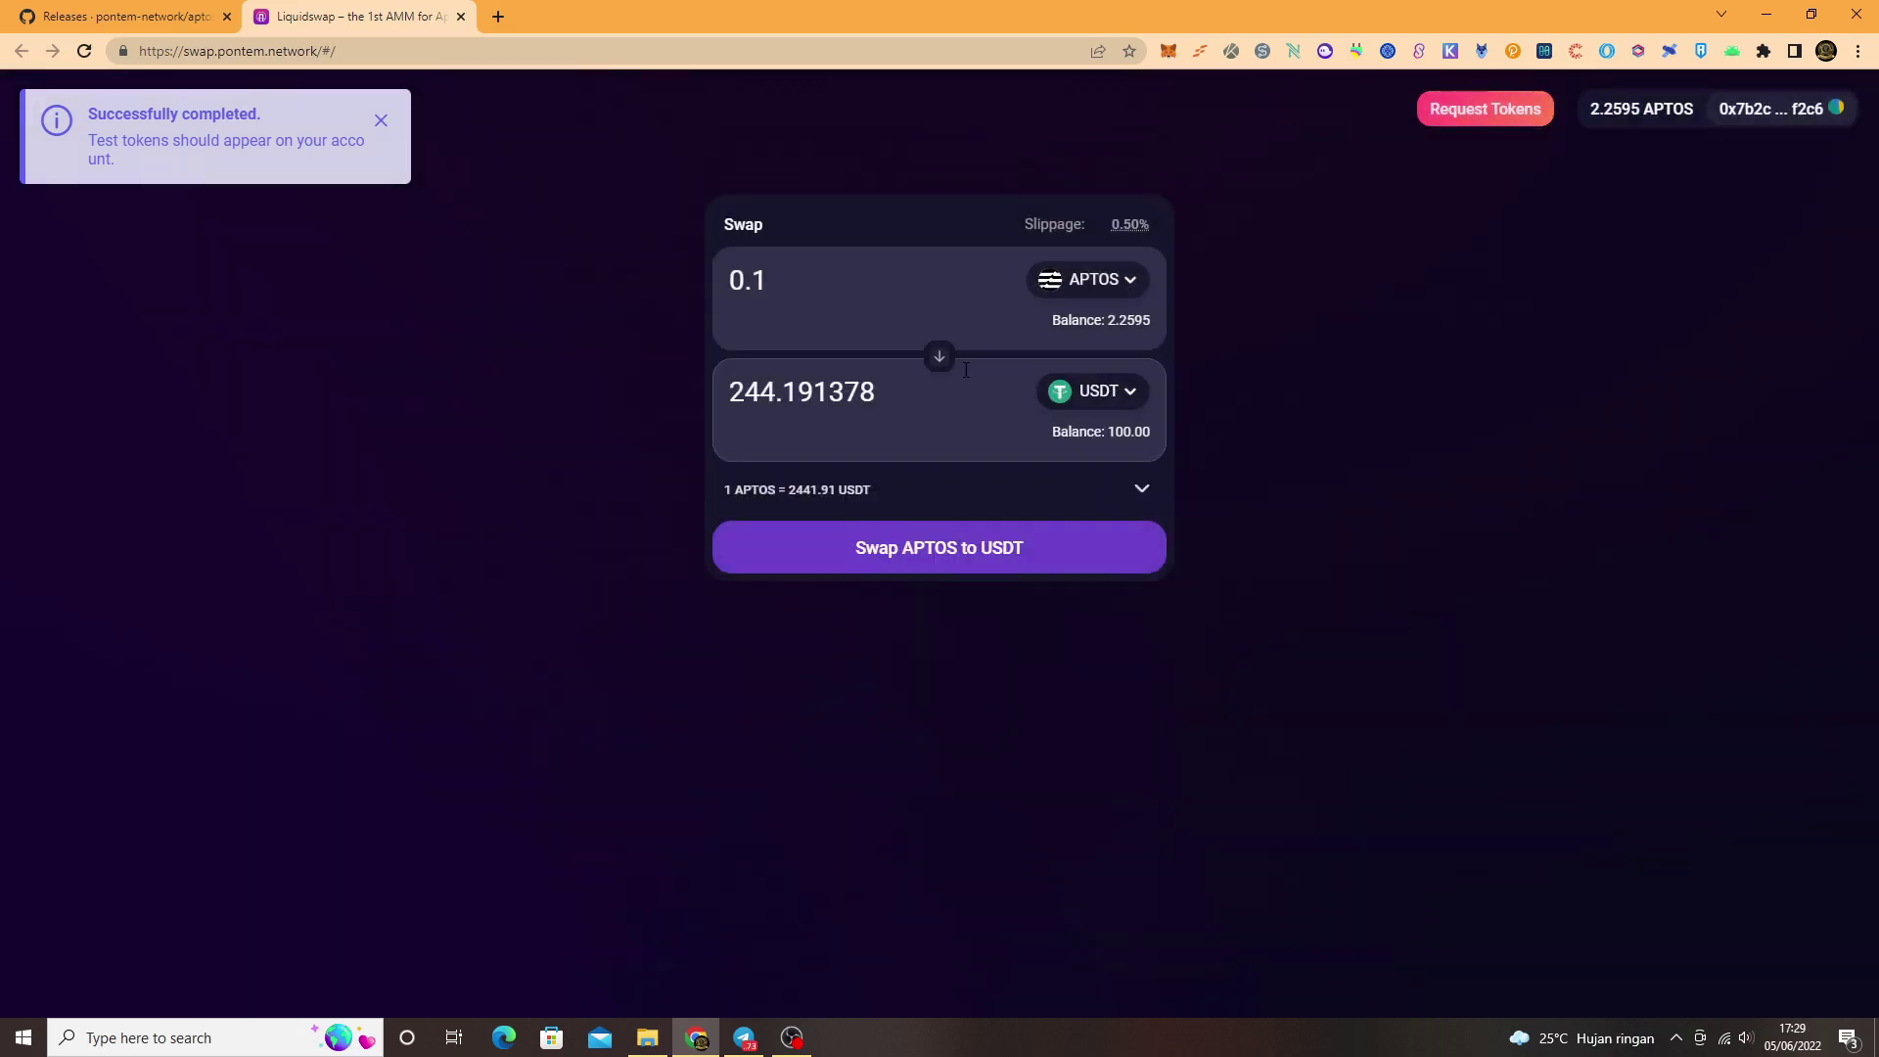
Step: Reverse the pair and swap 50 USDT for APTOS, approving in MultiMask; close the failed result
left_click(930, 363)
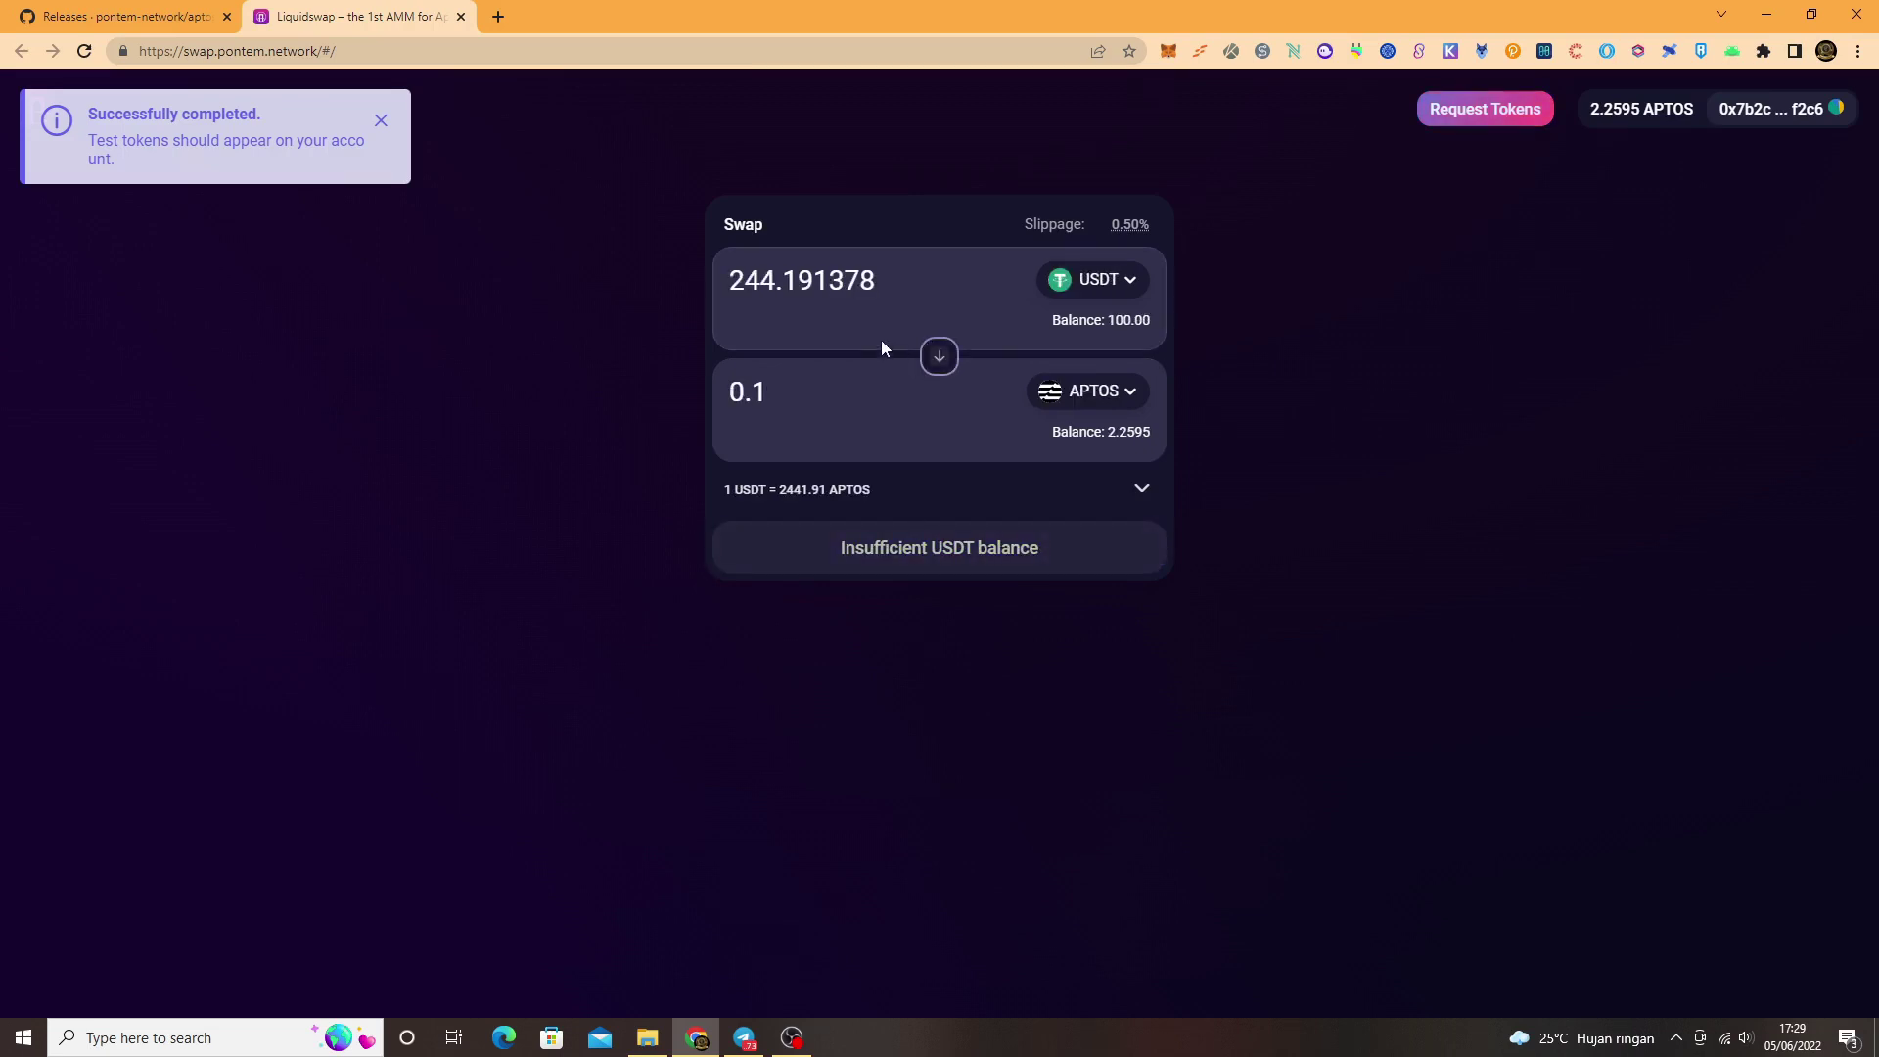
double_click(894, 282)
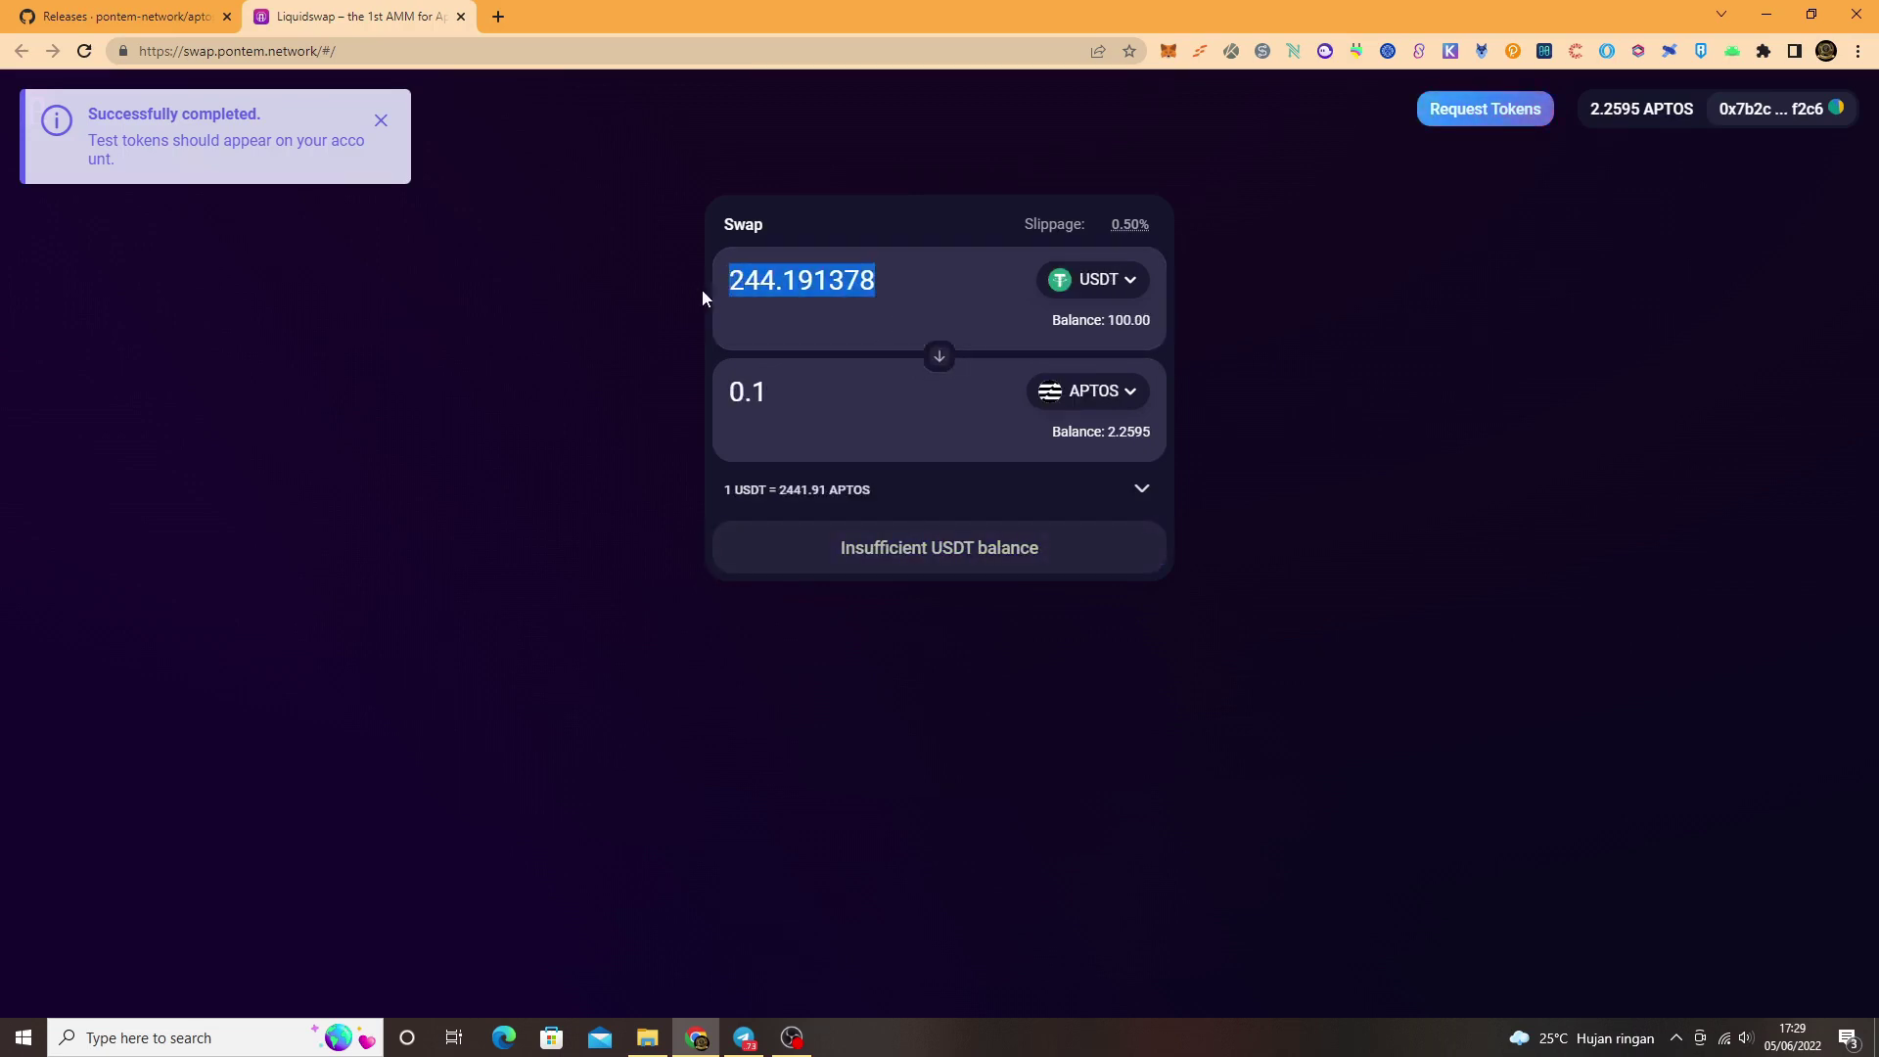
type("50")
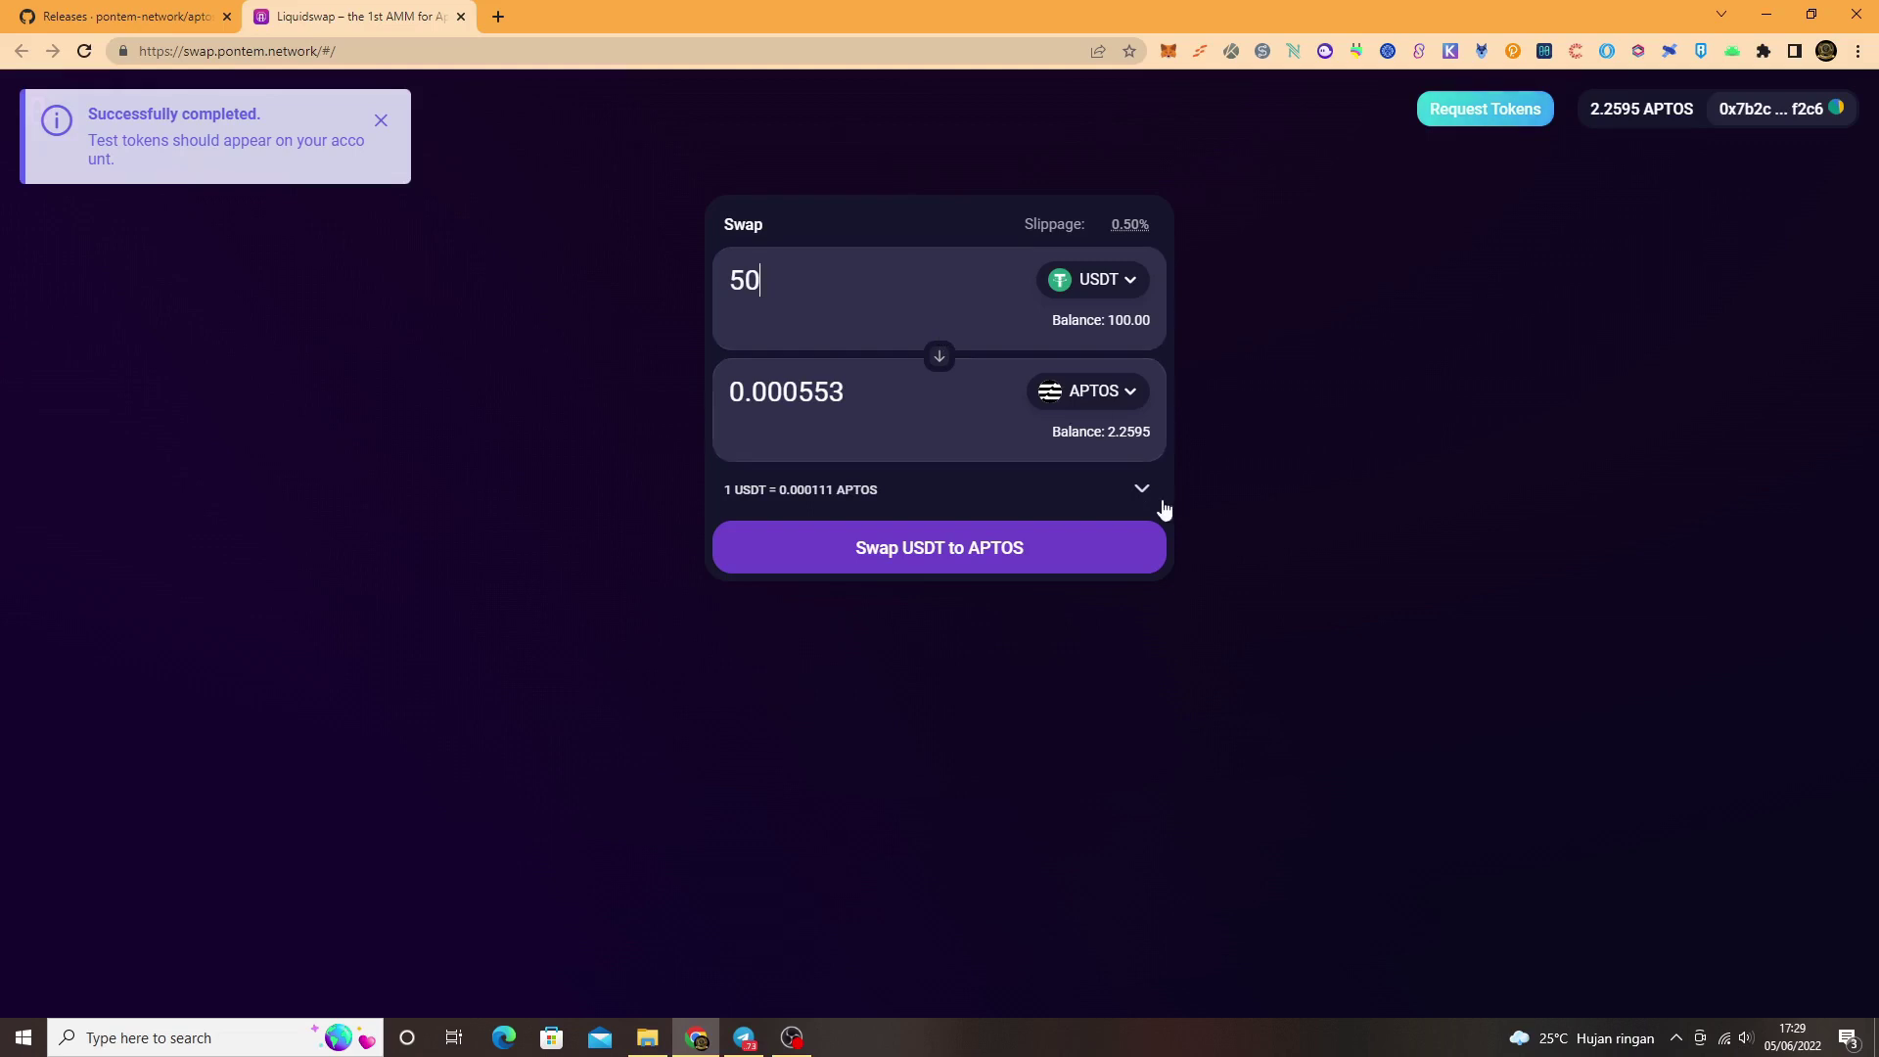
left_click(1072, 561)
left_click(1043, 688)
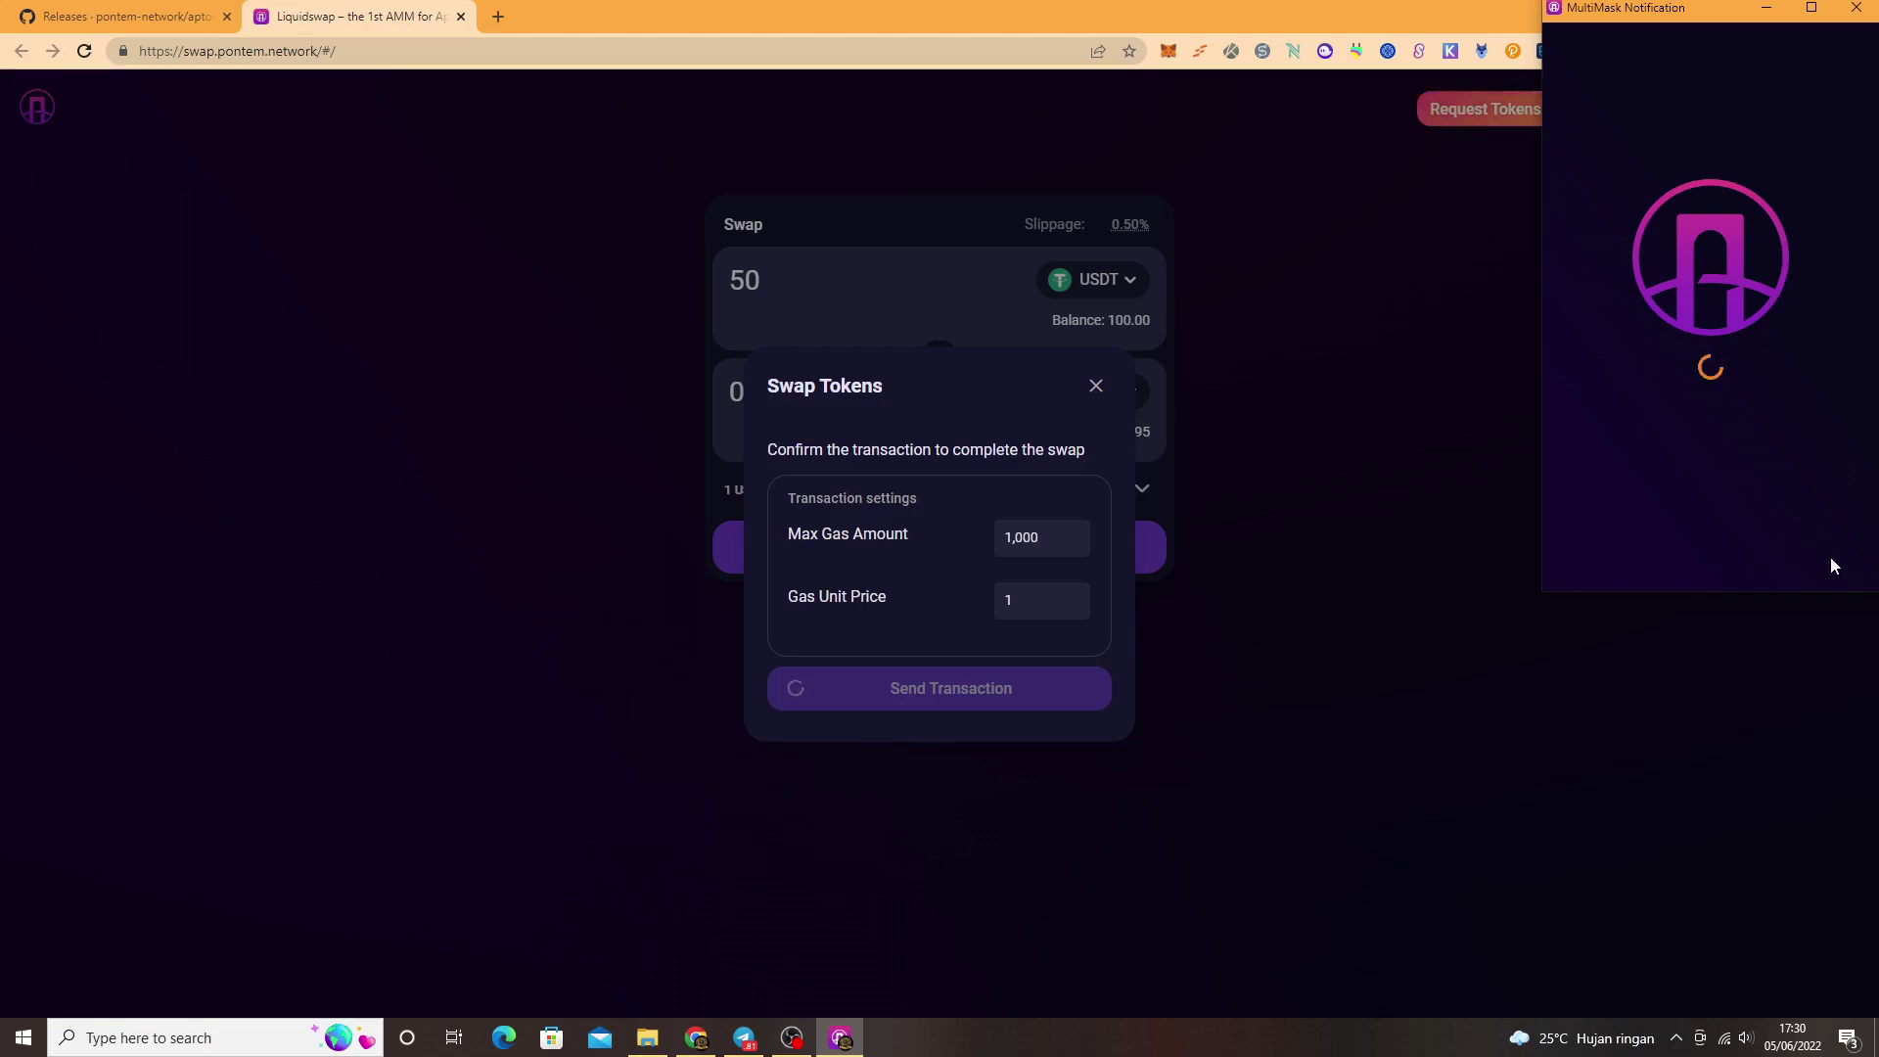
left_click(1830, 558)
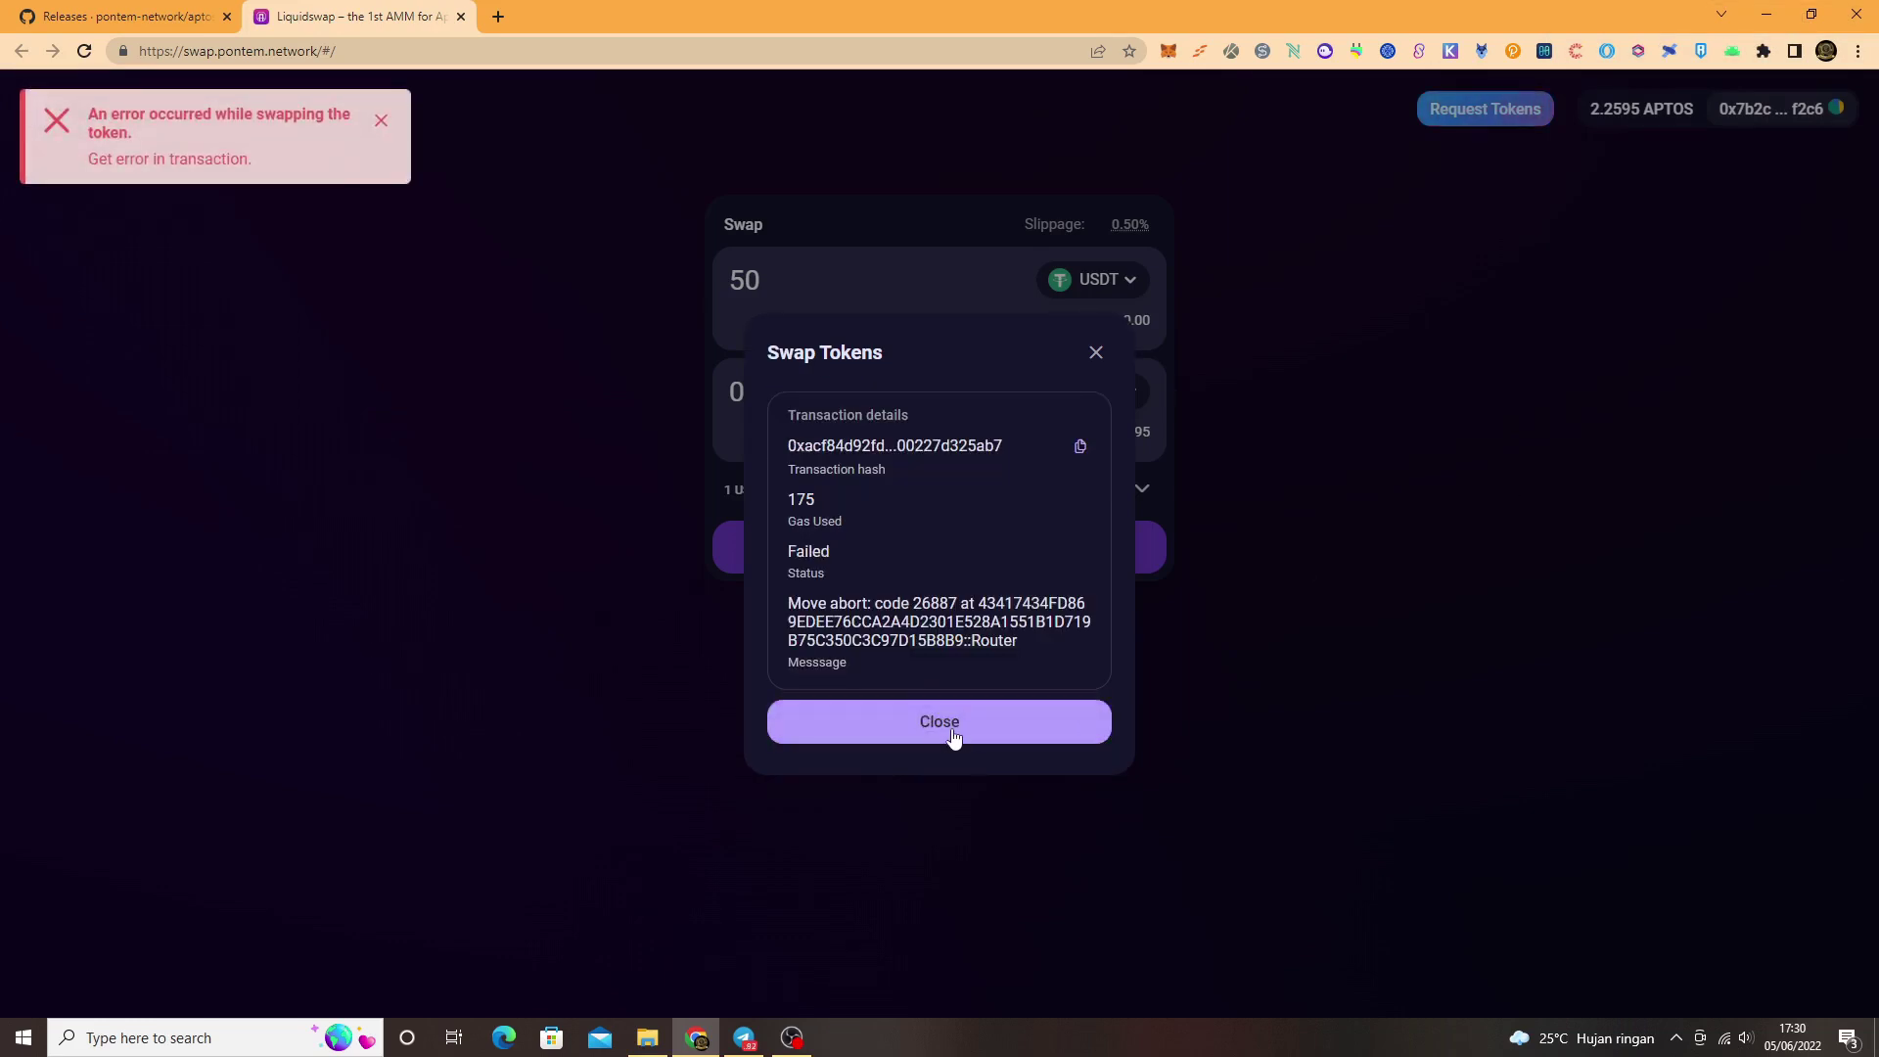
left_click(1043, 742)
left_click(1116, 285)
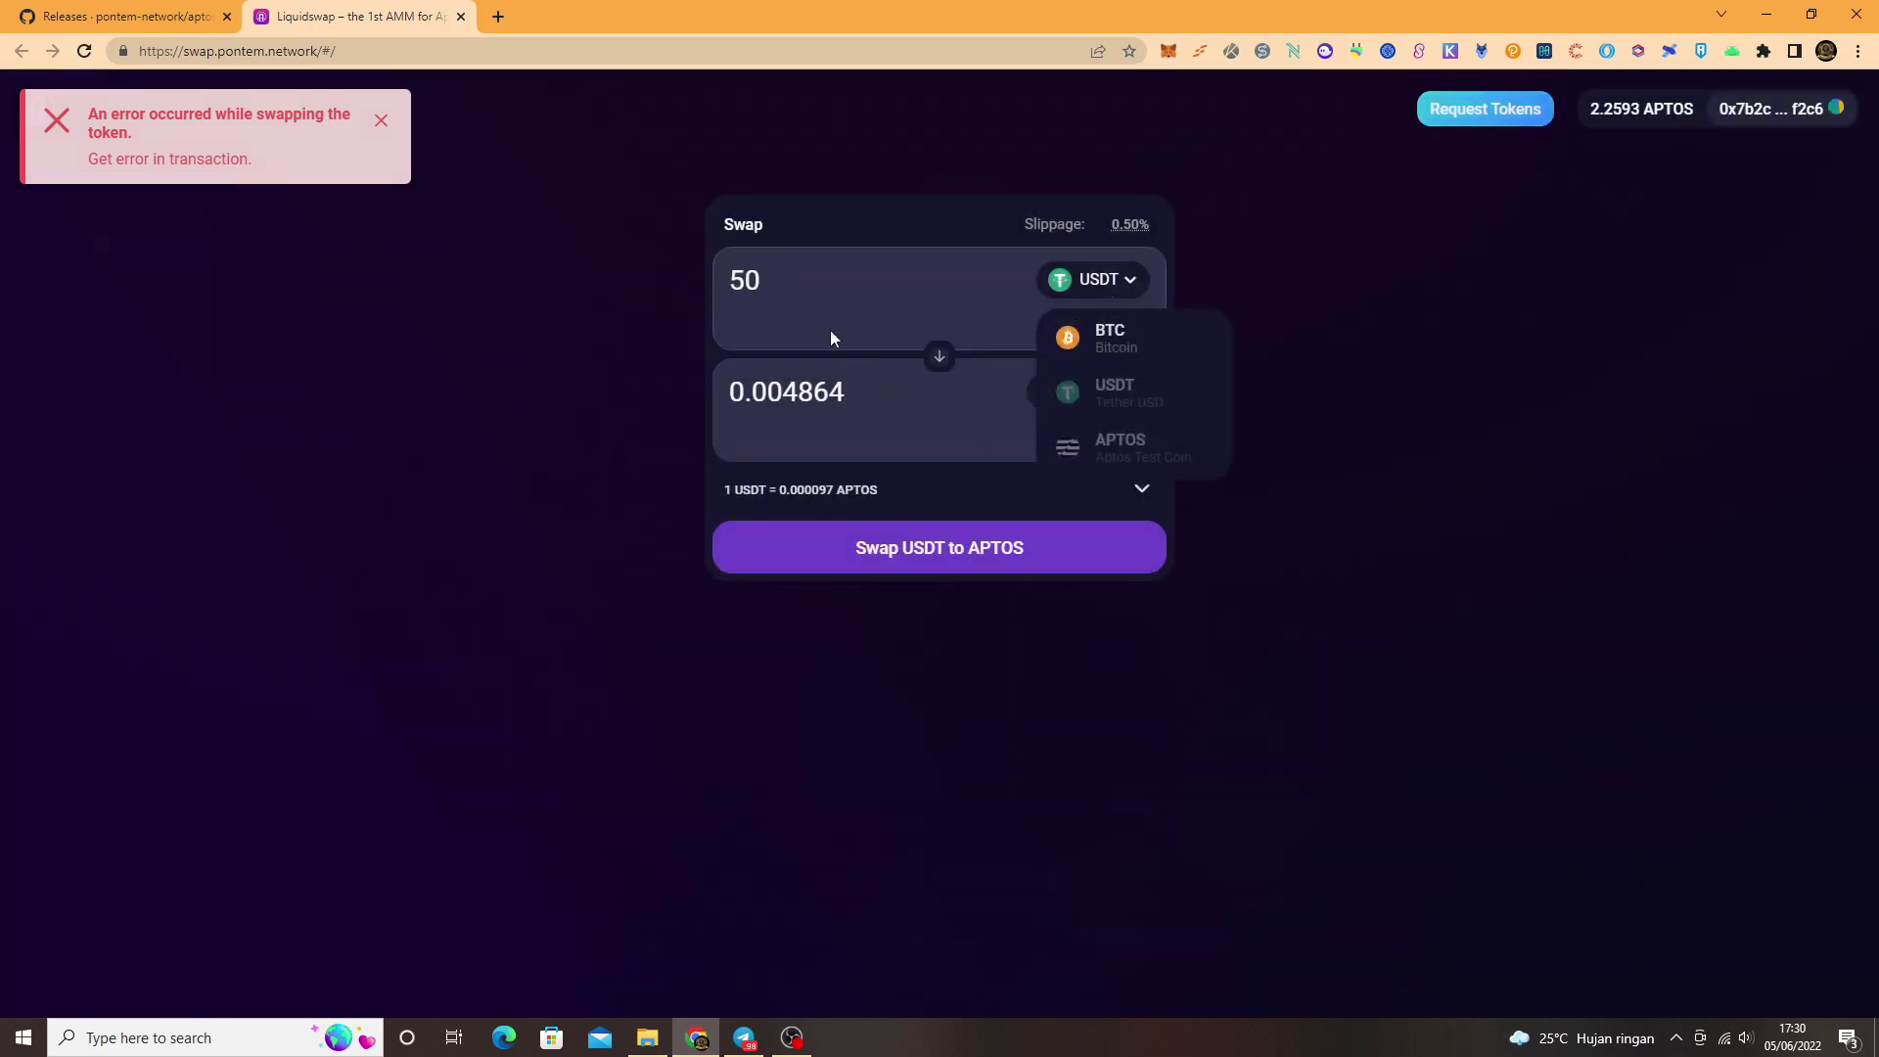
Step: Choose BTC as the token to sell and set the amount to 0.001
left_click(1112, 338)
left_click(841, 286)
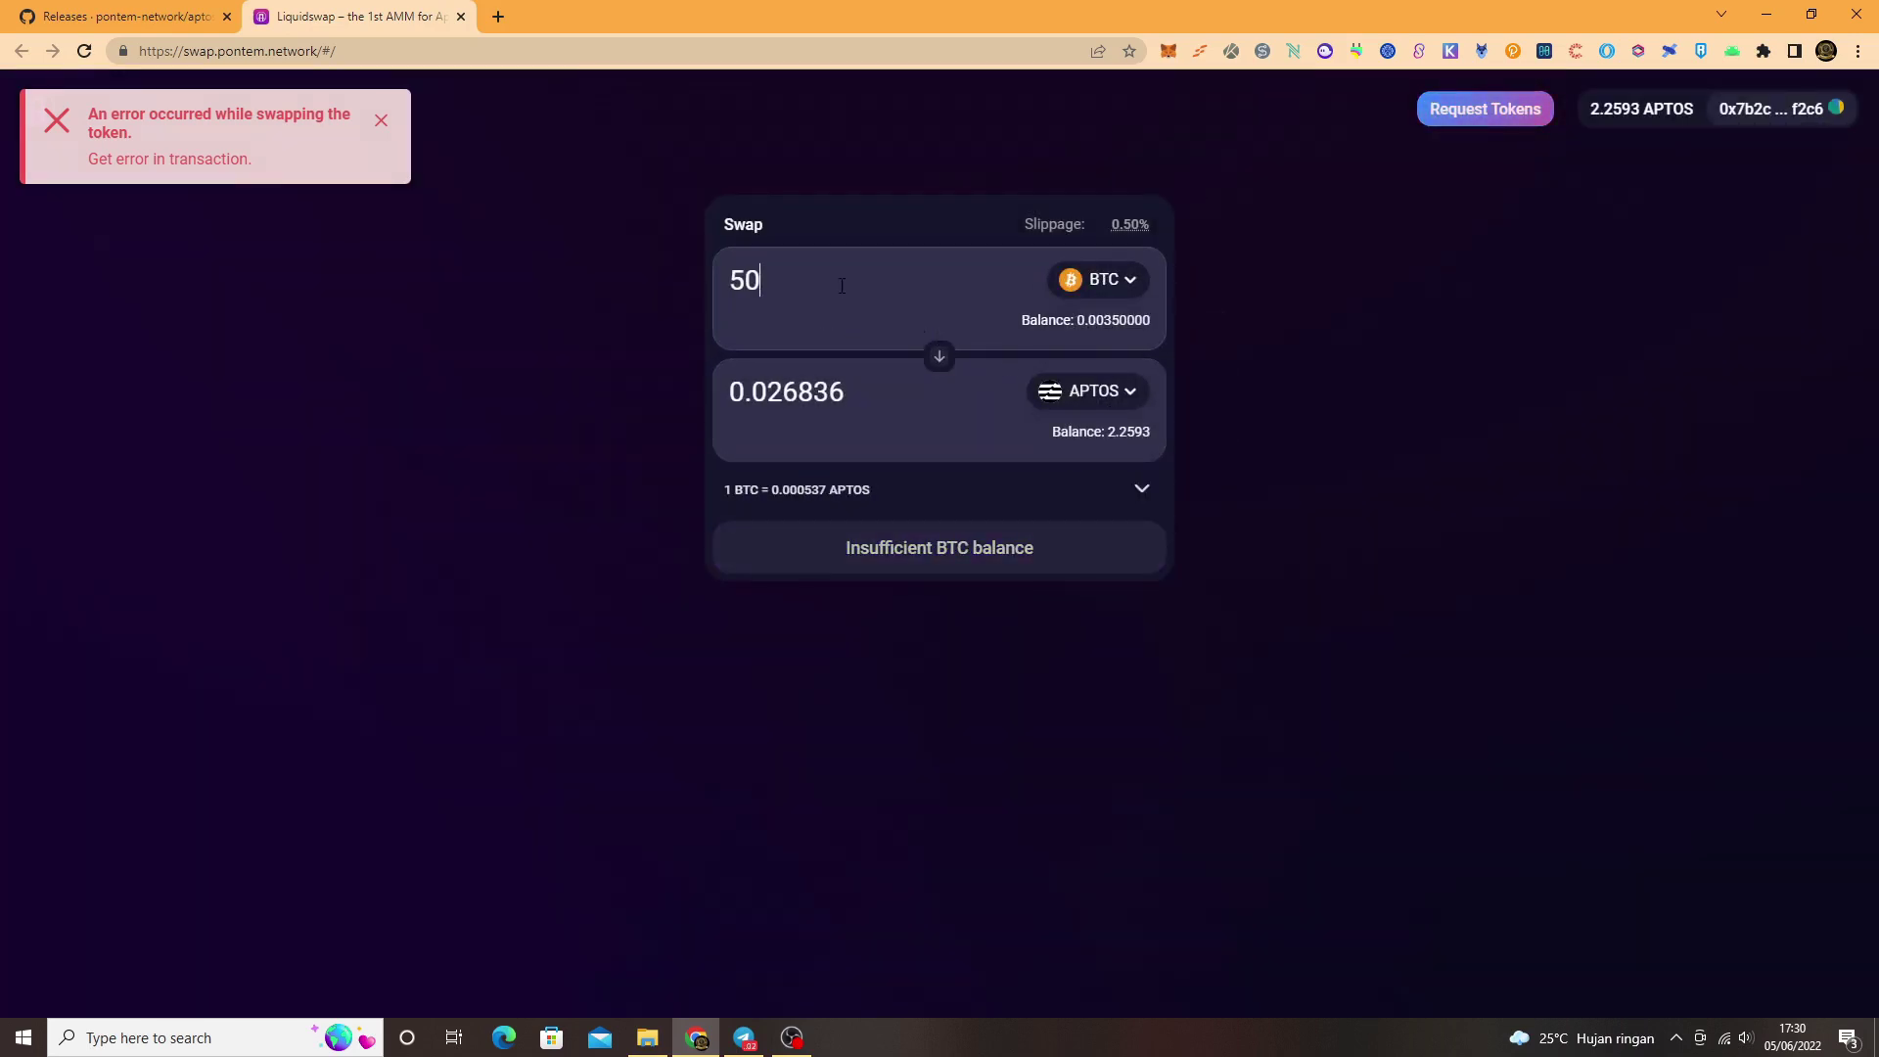
key("BackSpace")
key("BackSpace")
type("0")
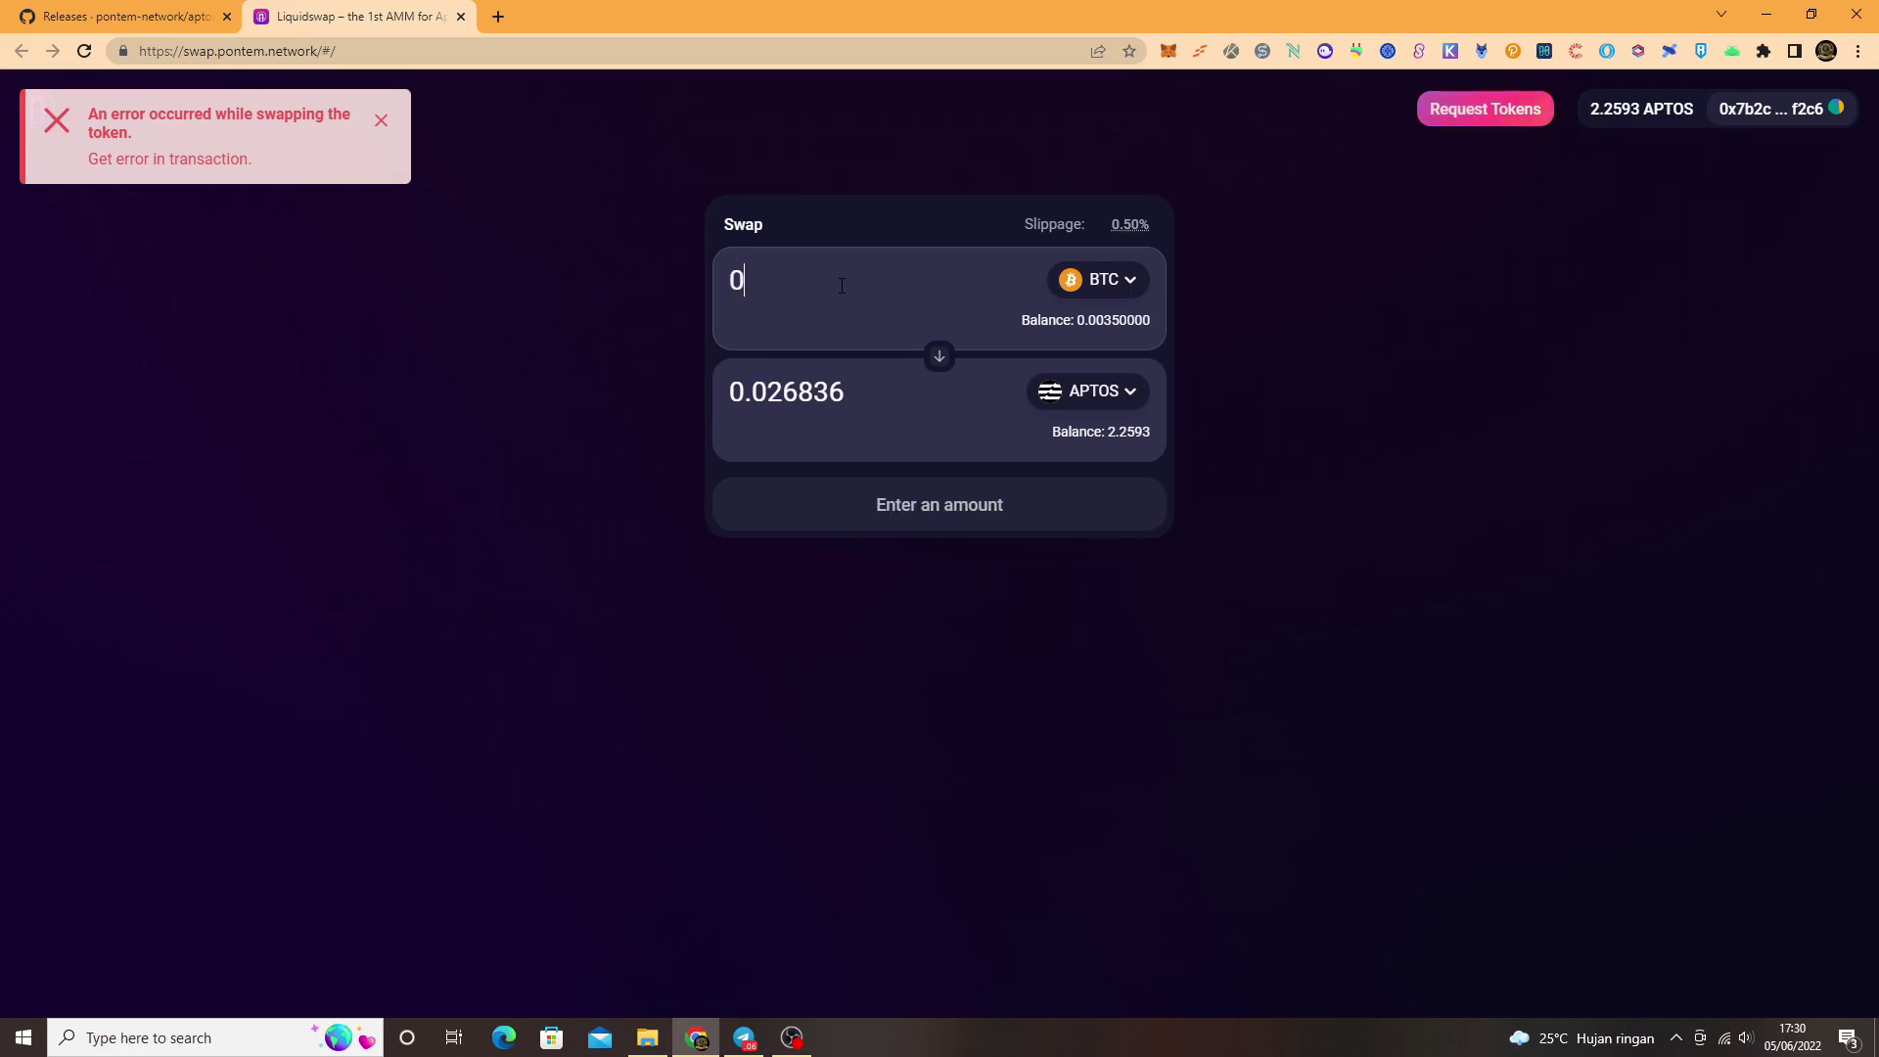
type(".0001")
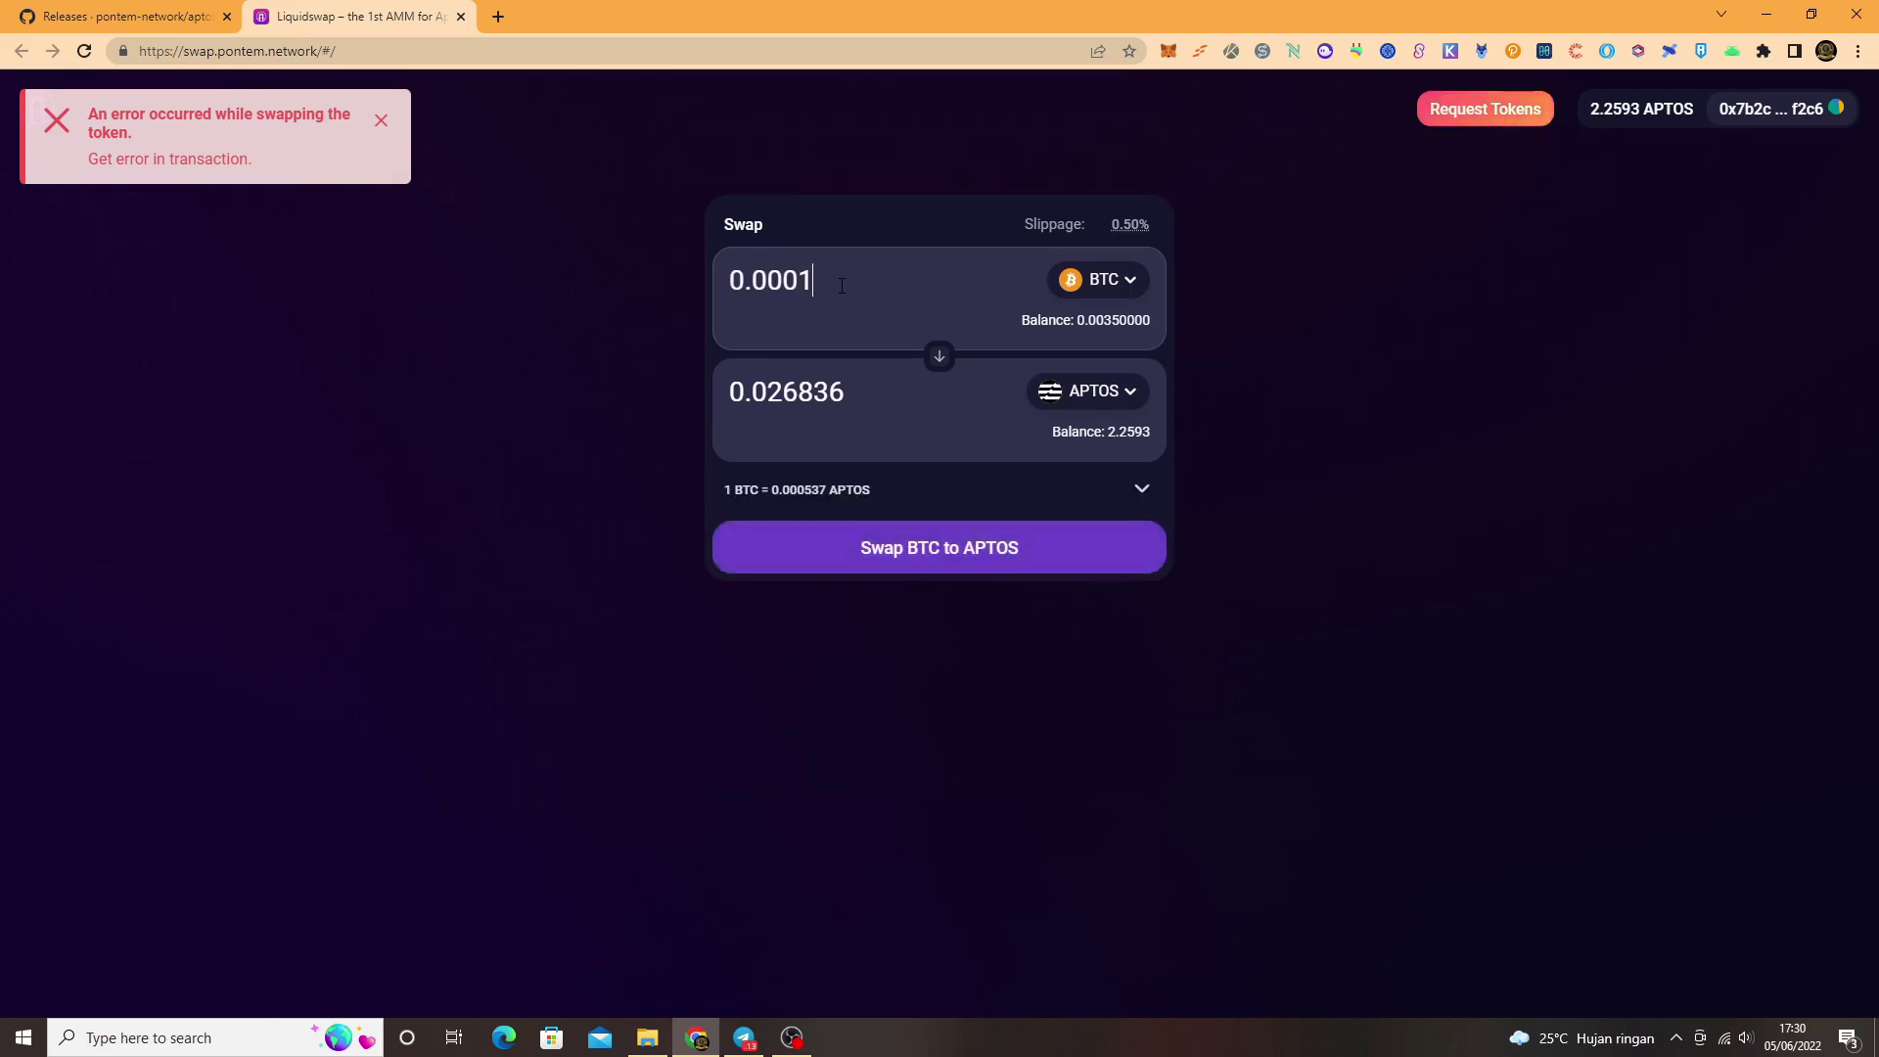
key("BackSpace")
key("BackSpace")
key("BackSpace")
key("BackSpace")
key("BackSpace")
key("BackSpace")
type("1")
key("BackSpace")
type("0.001")
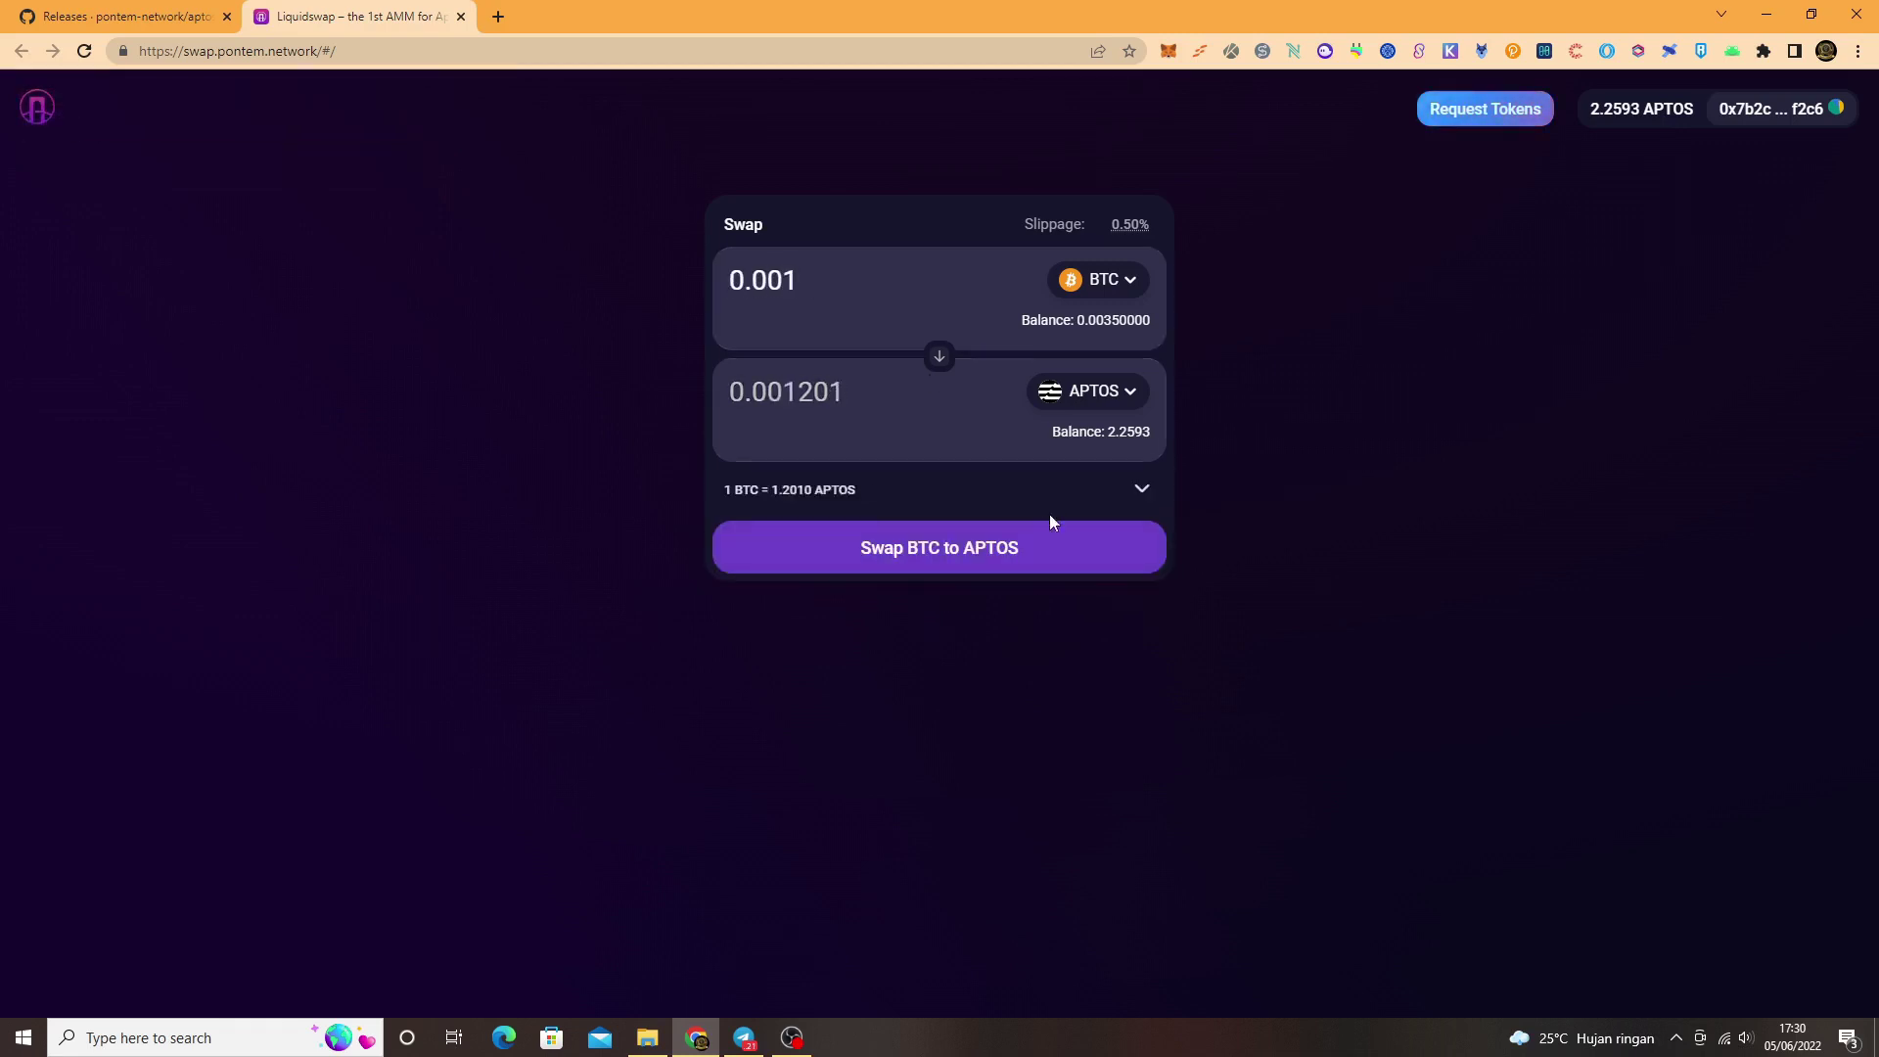
Step: Swap 0.001 BTC for APTOS with Konfirmasikan, close the failed result, and switch to Telegram
left_click(1017, 550)
left_click(1036, 691)
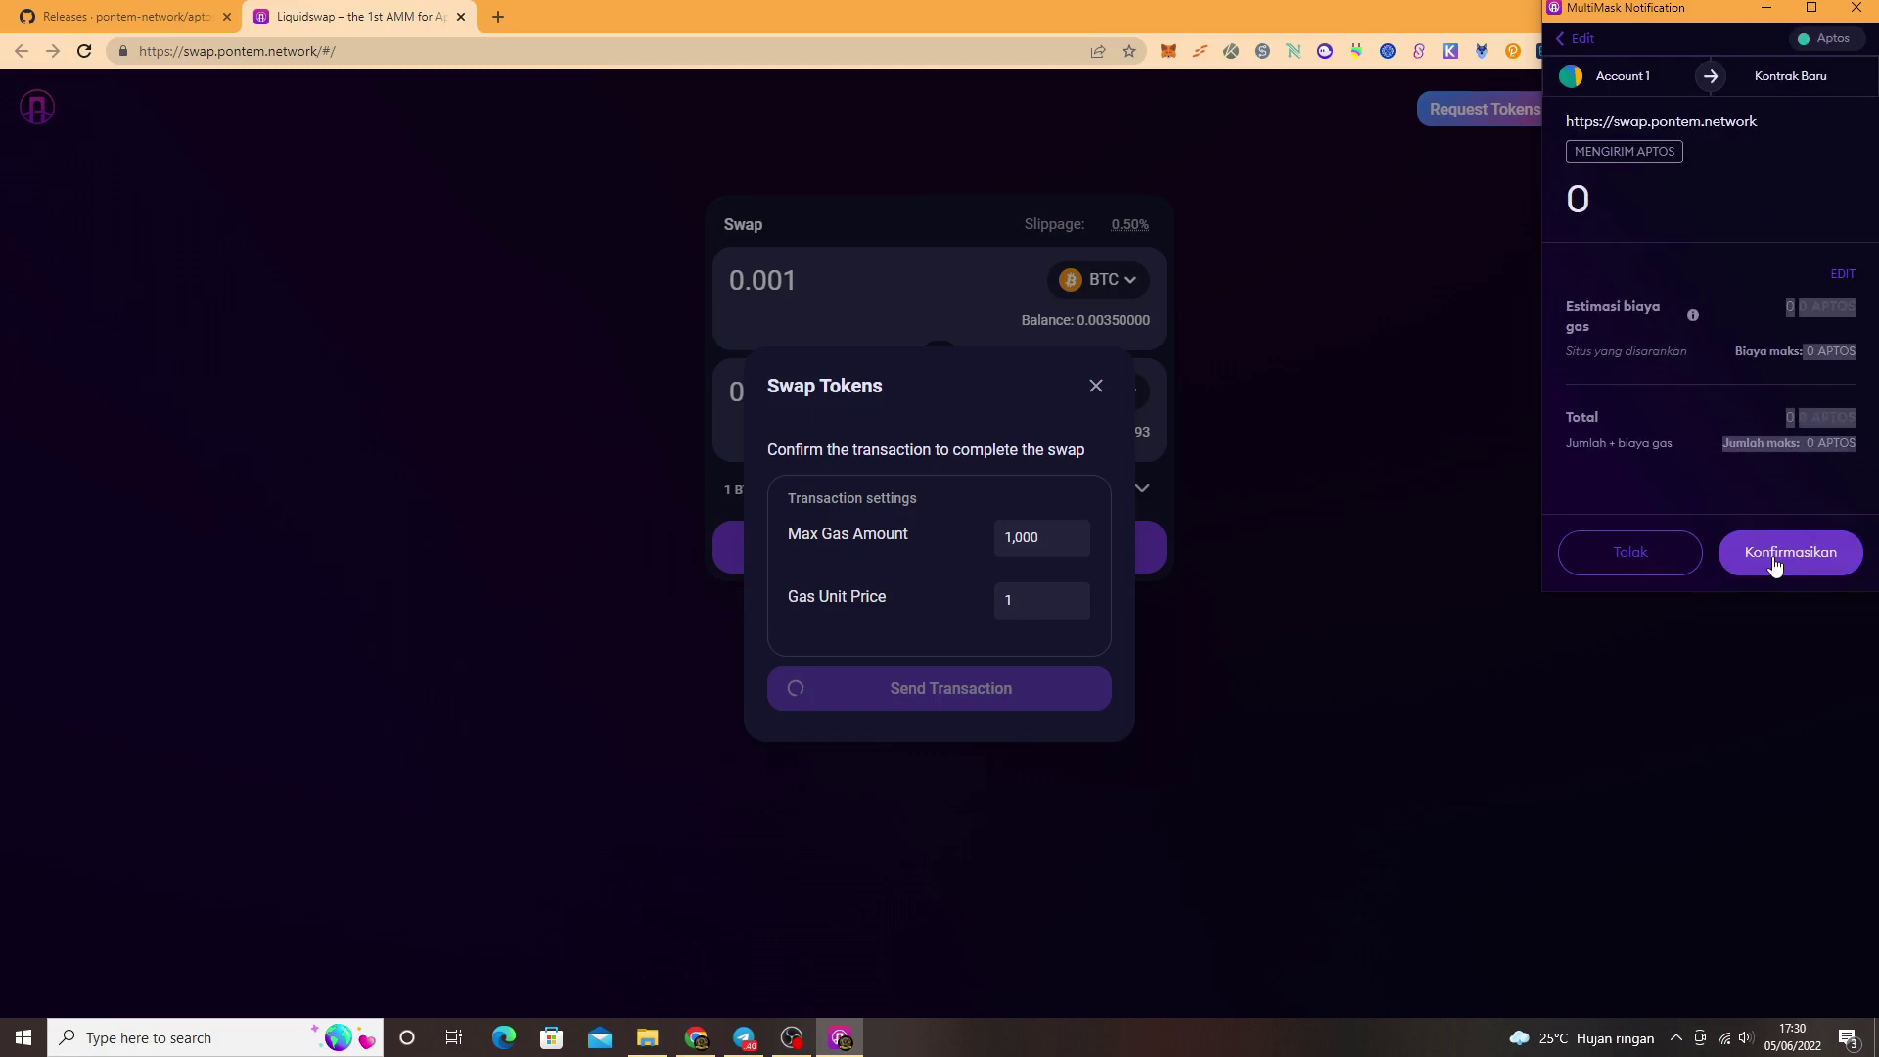
left_click(1774, 558)
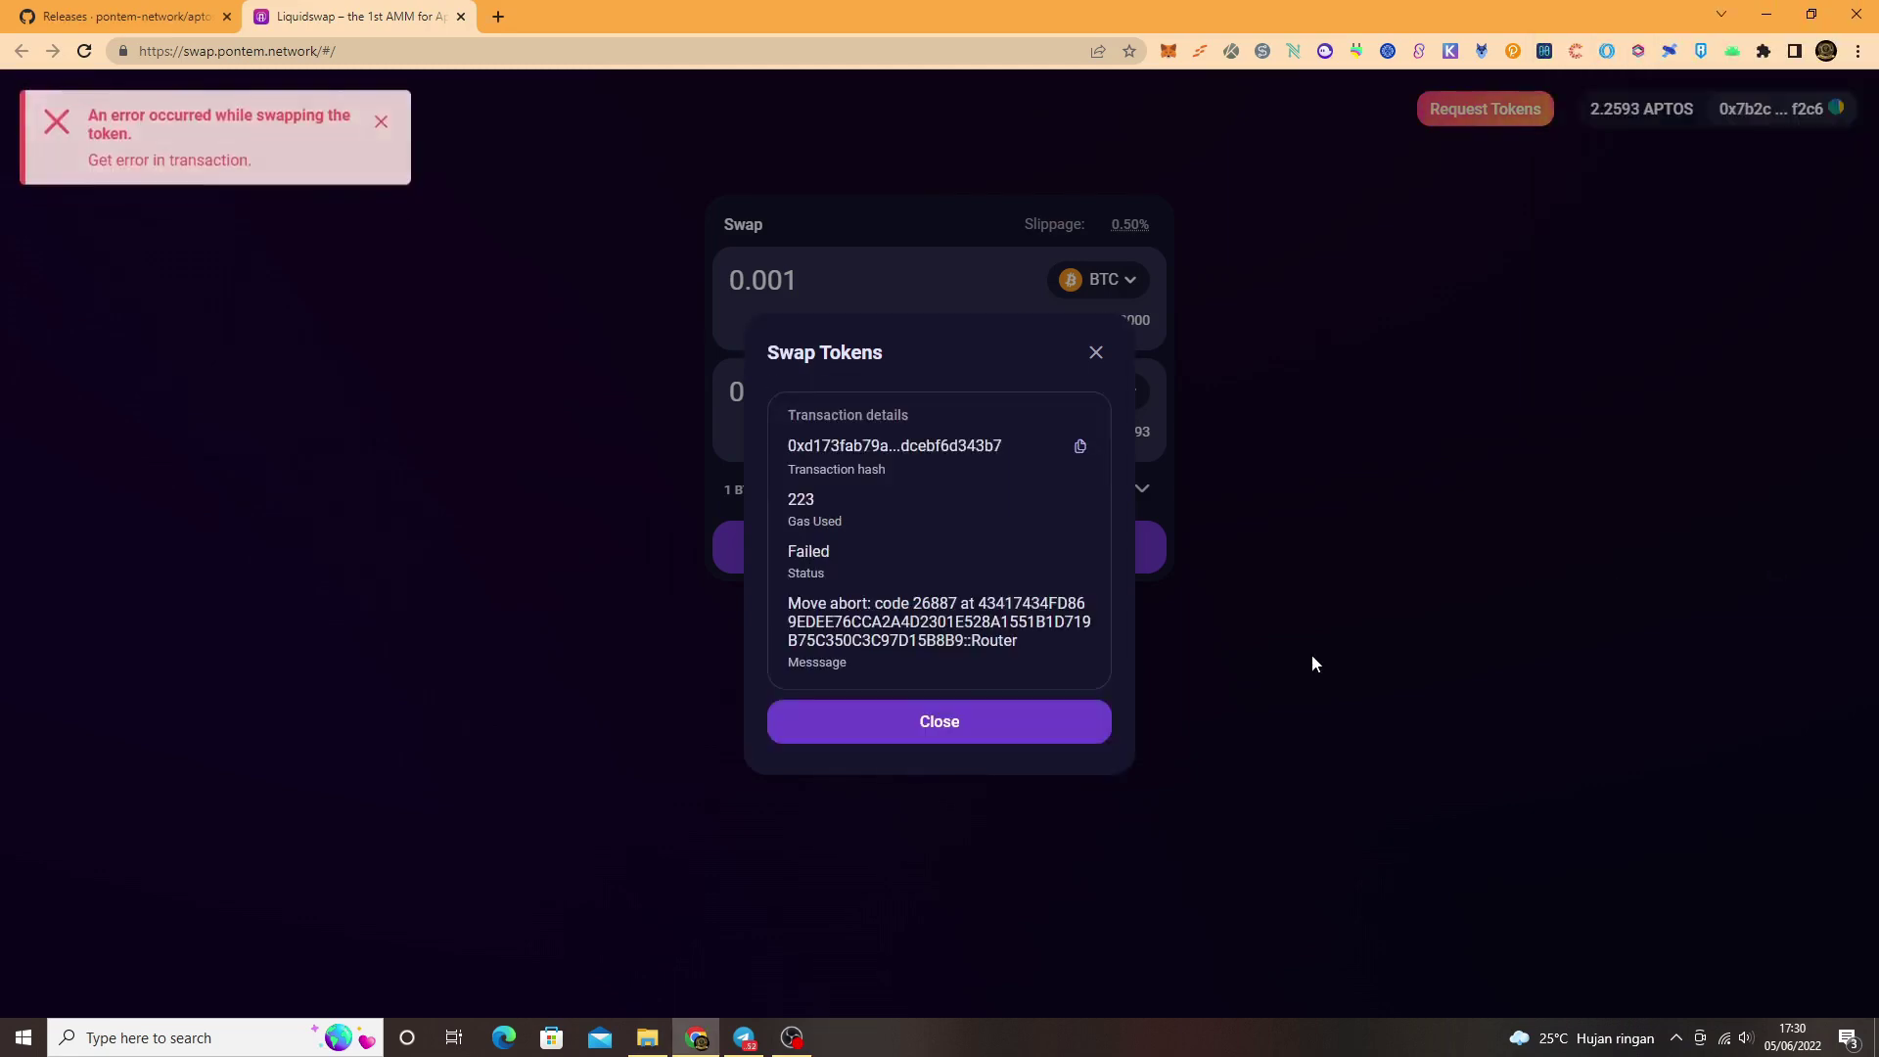
left_click(989, 724)
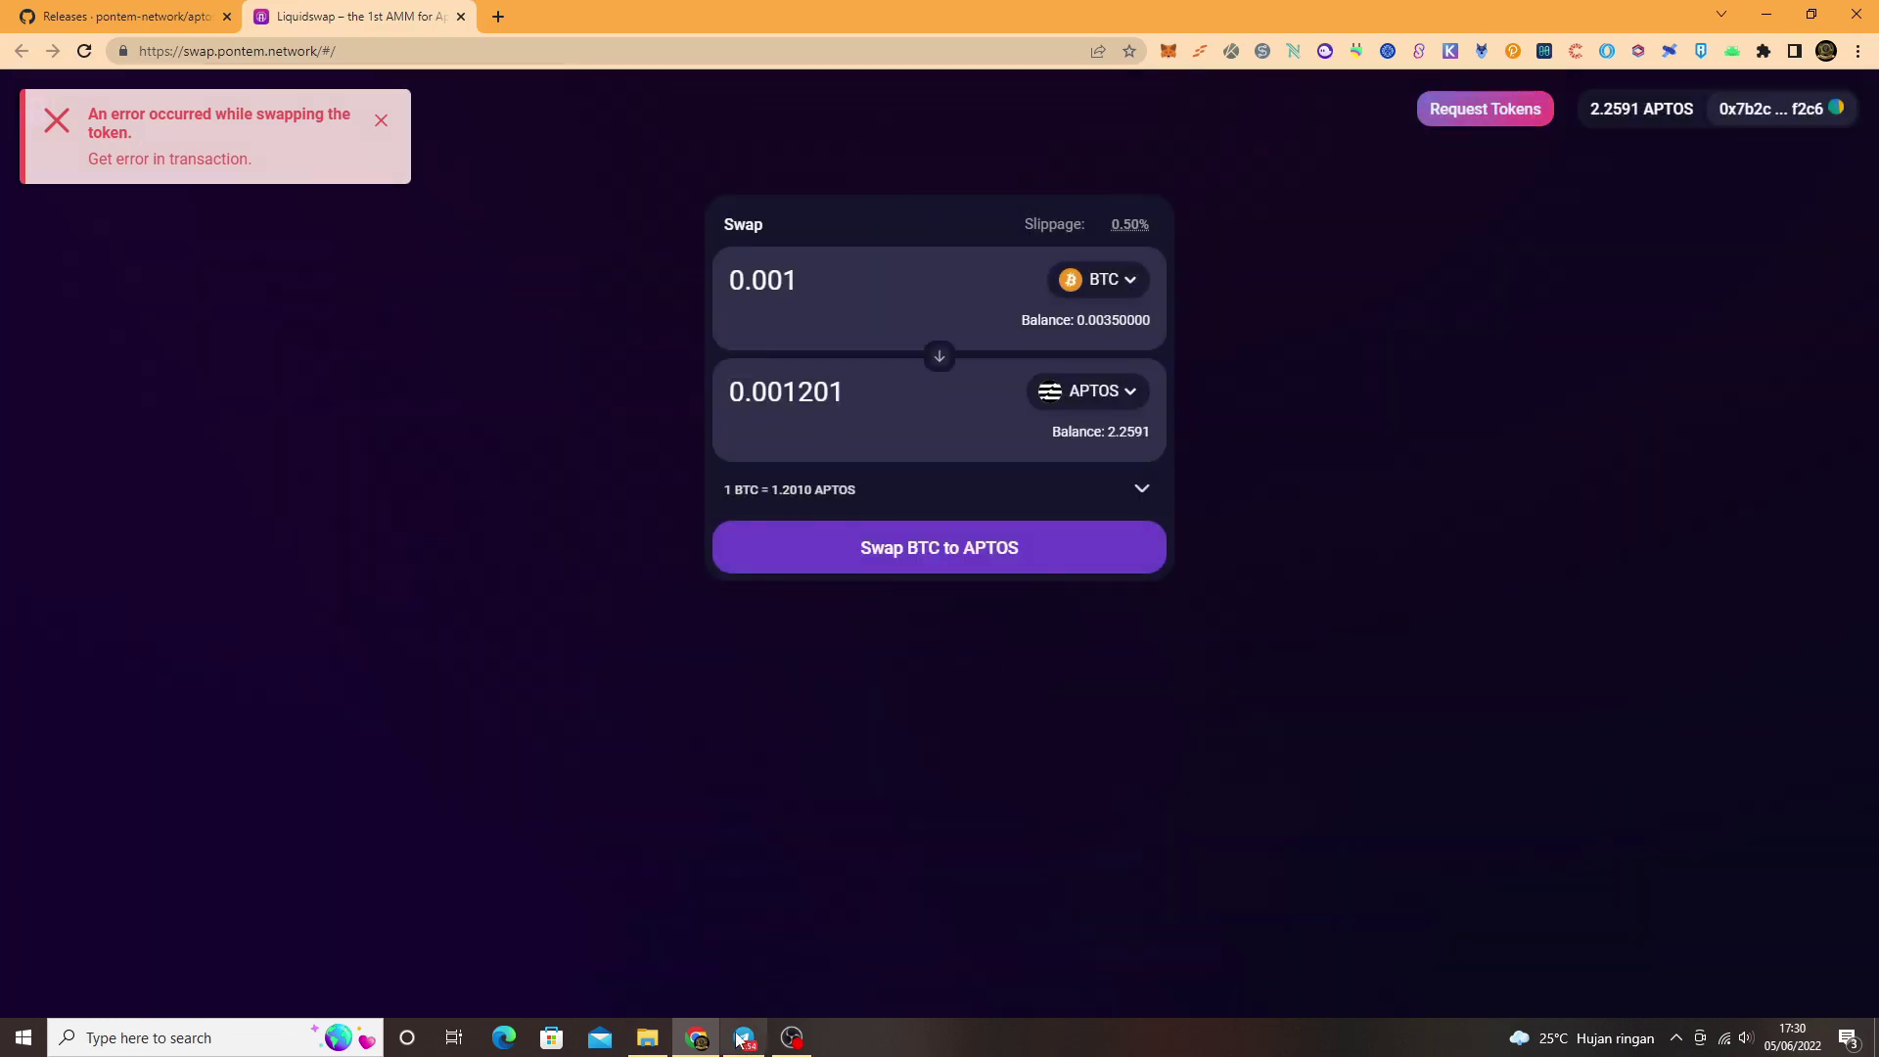
left_click(744, 1038)
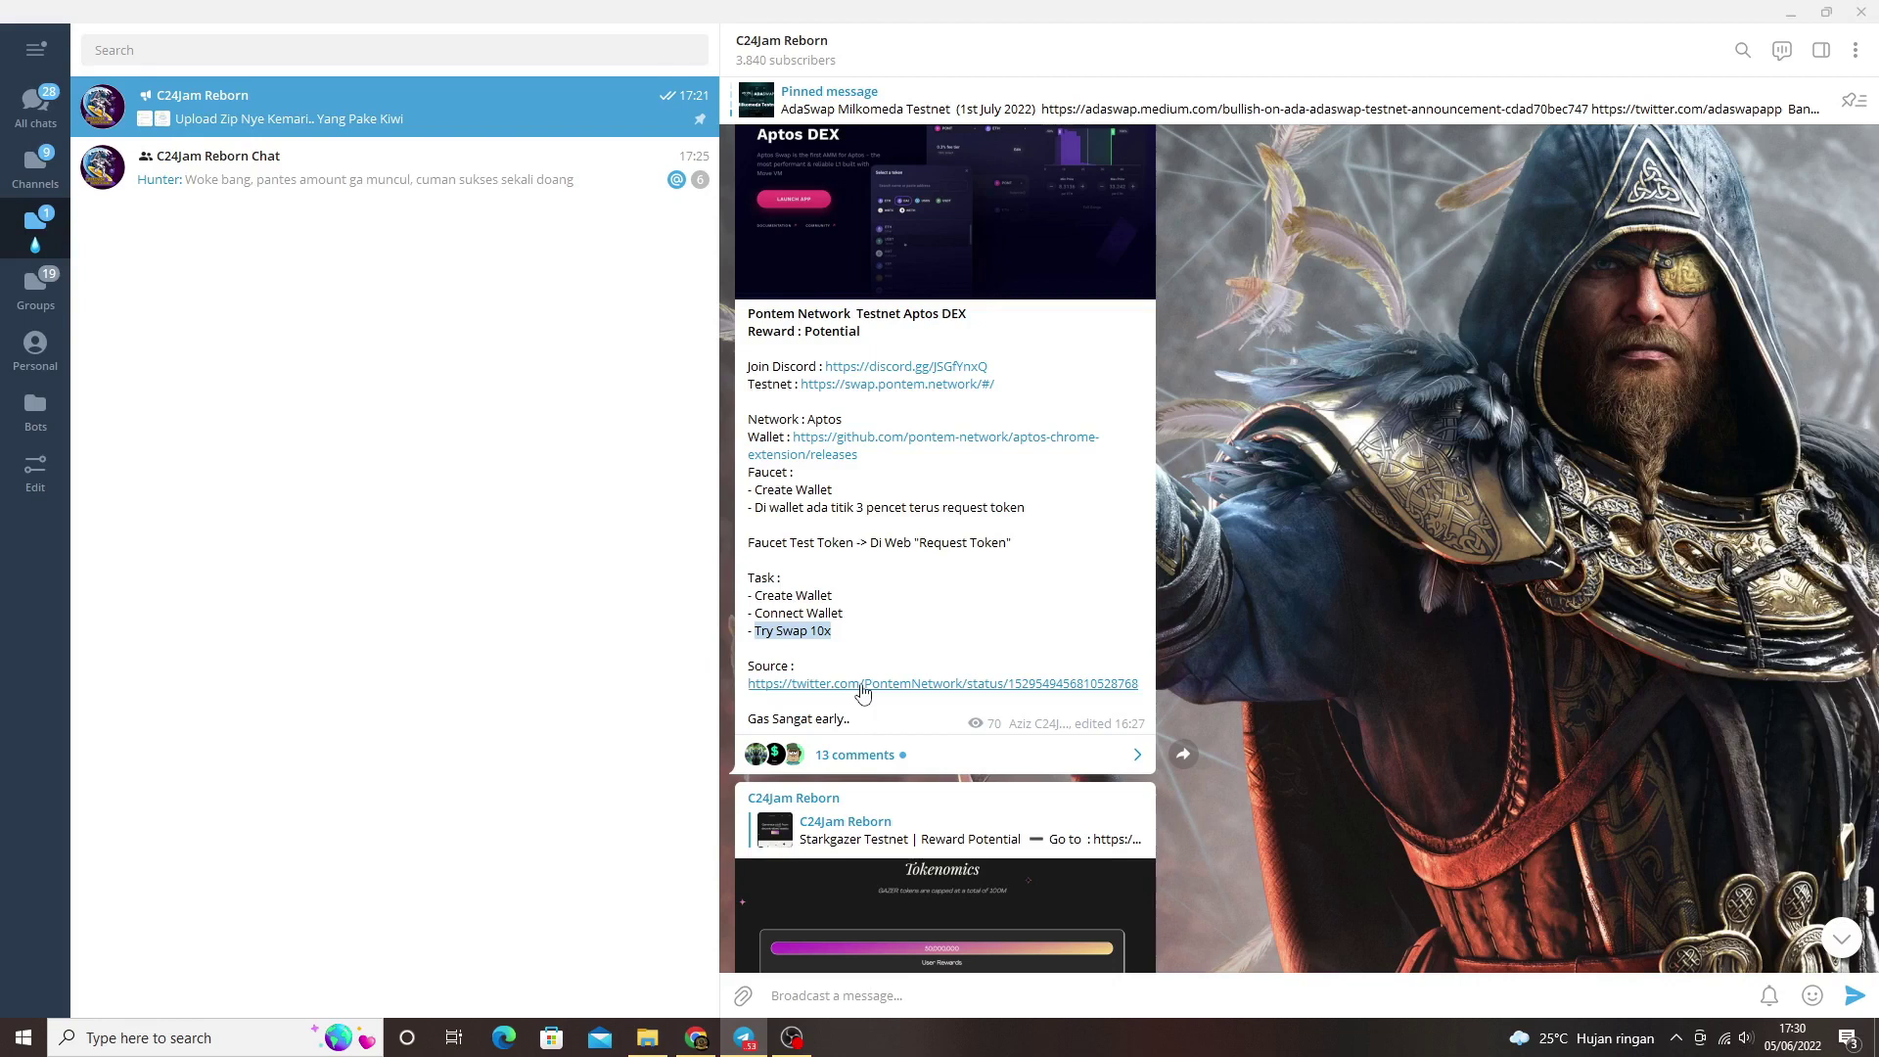
Step: Leave a 'report bug in dc' draft in the channel's message box and return to Chrome
left_click(893, 990)
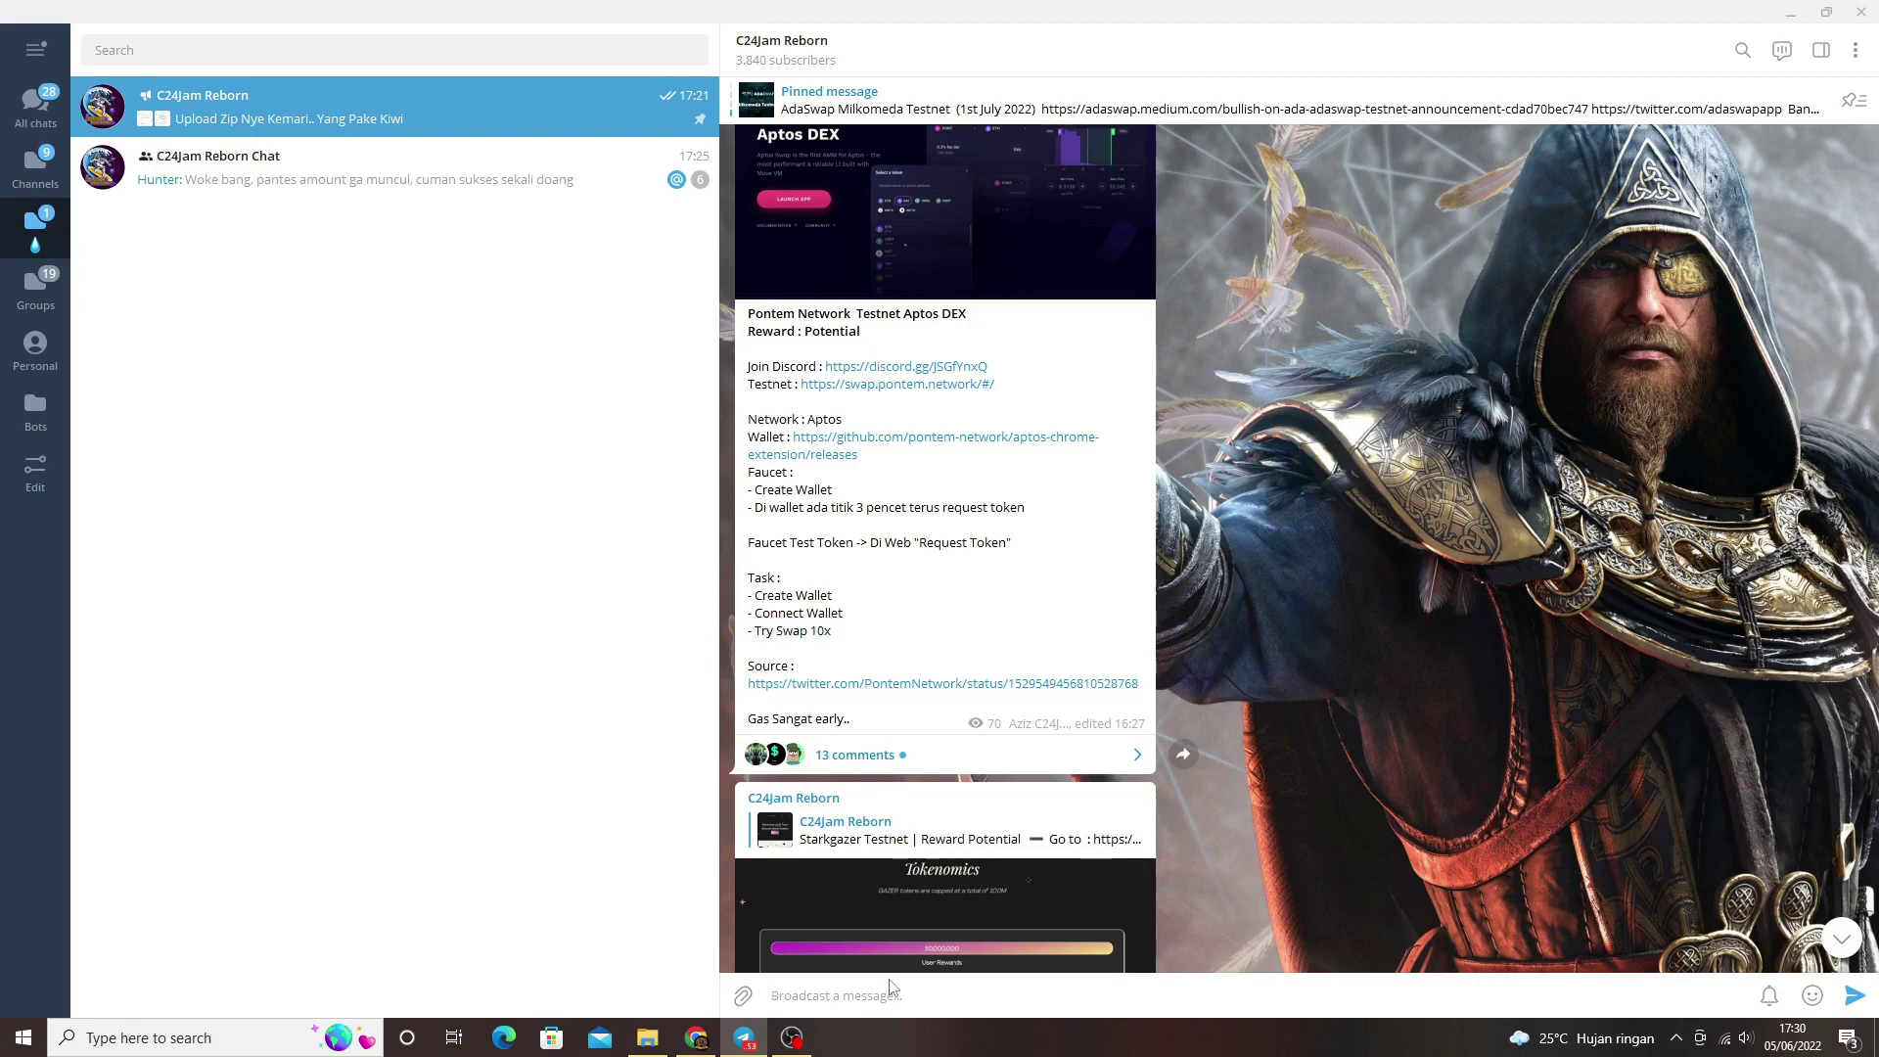
type("report bug in dc")
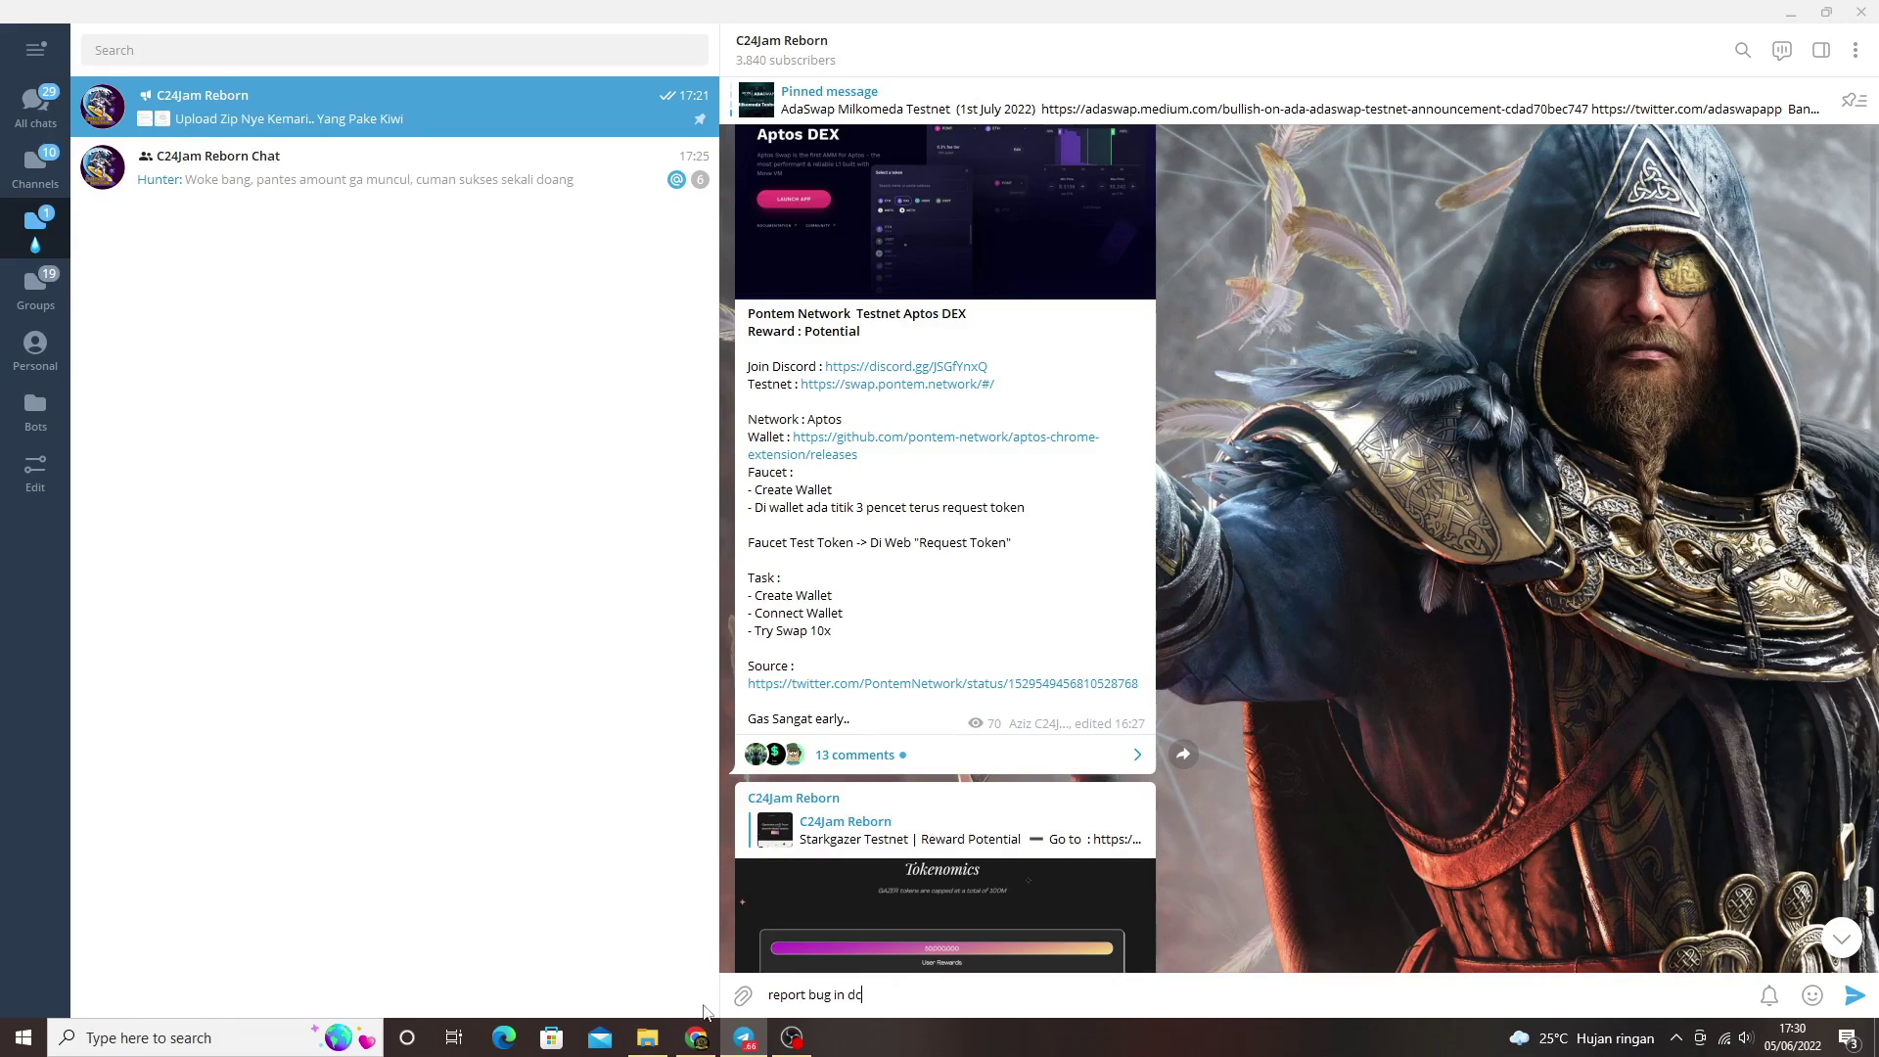
left_click(696, 1037)
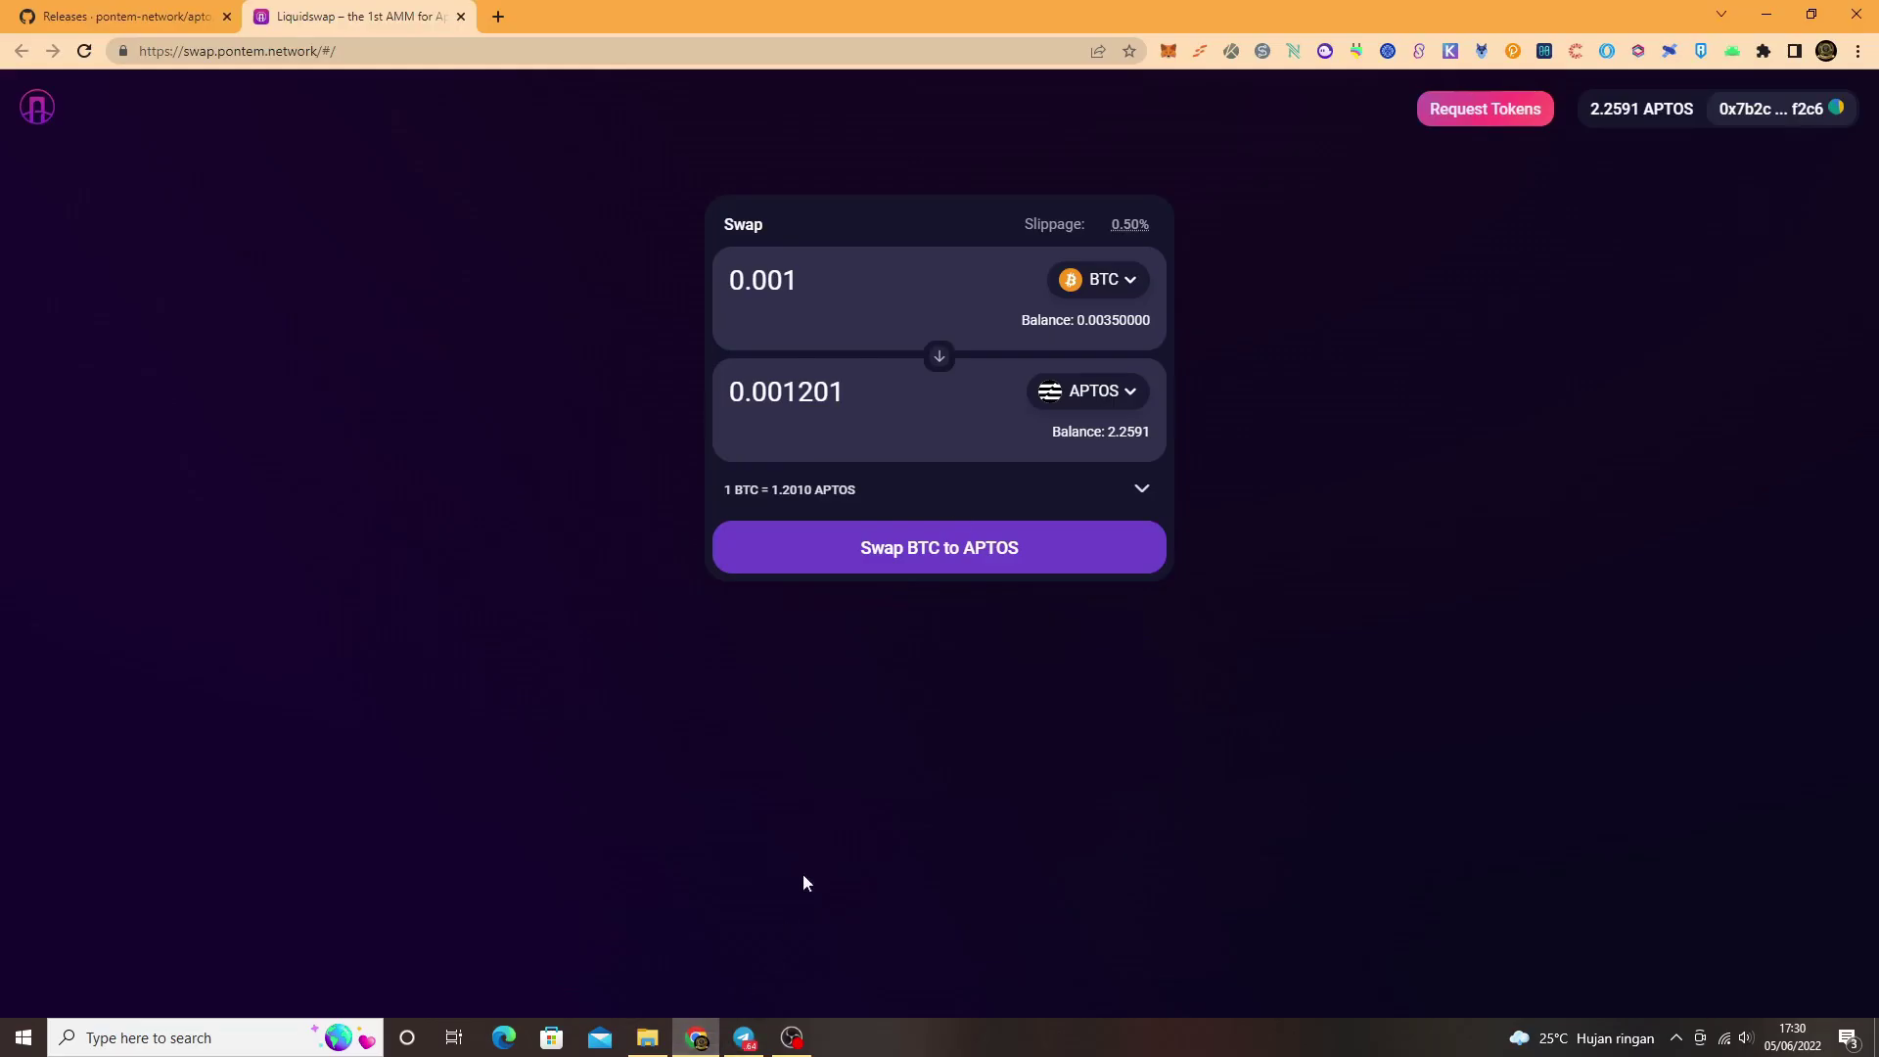
Step: Pick USDT to receive and swap 0.001 BTC for USDT, approving with Konfirmasikan in MultiMask
left_click(1098, 391)
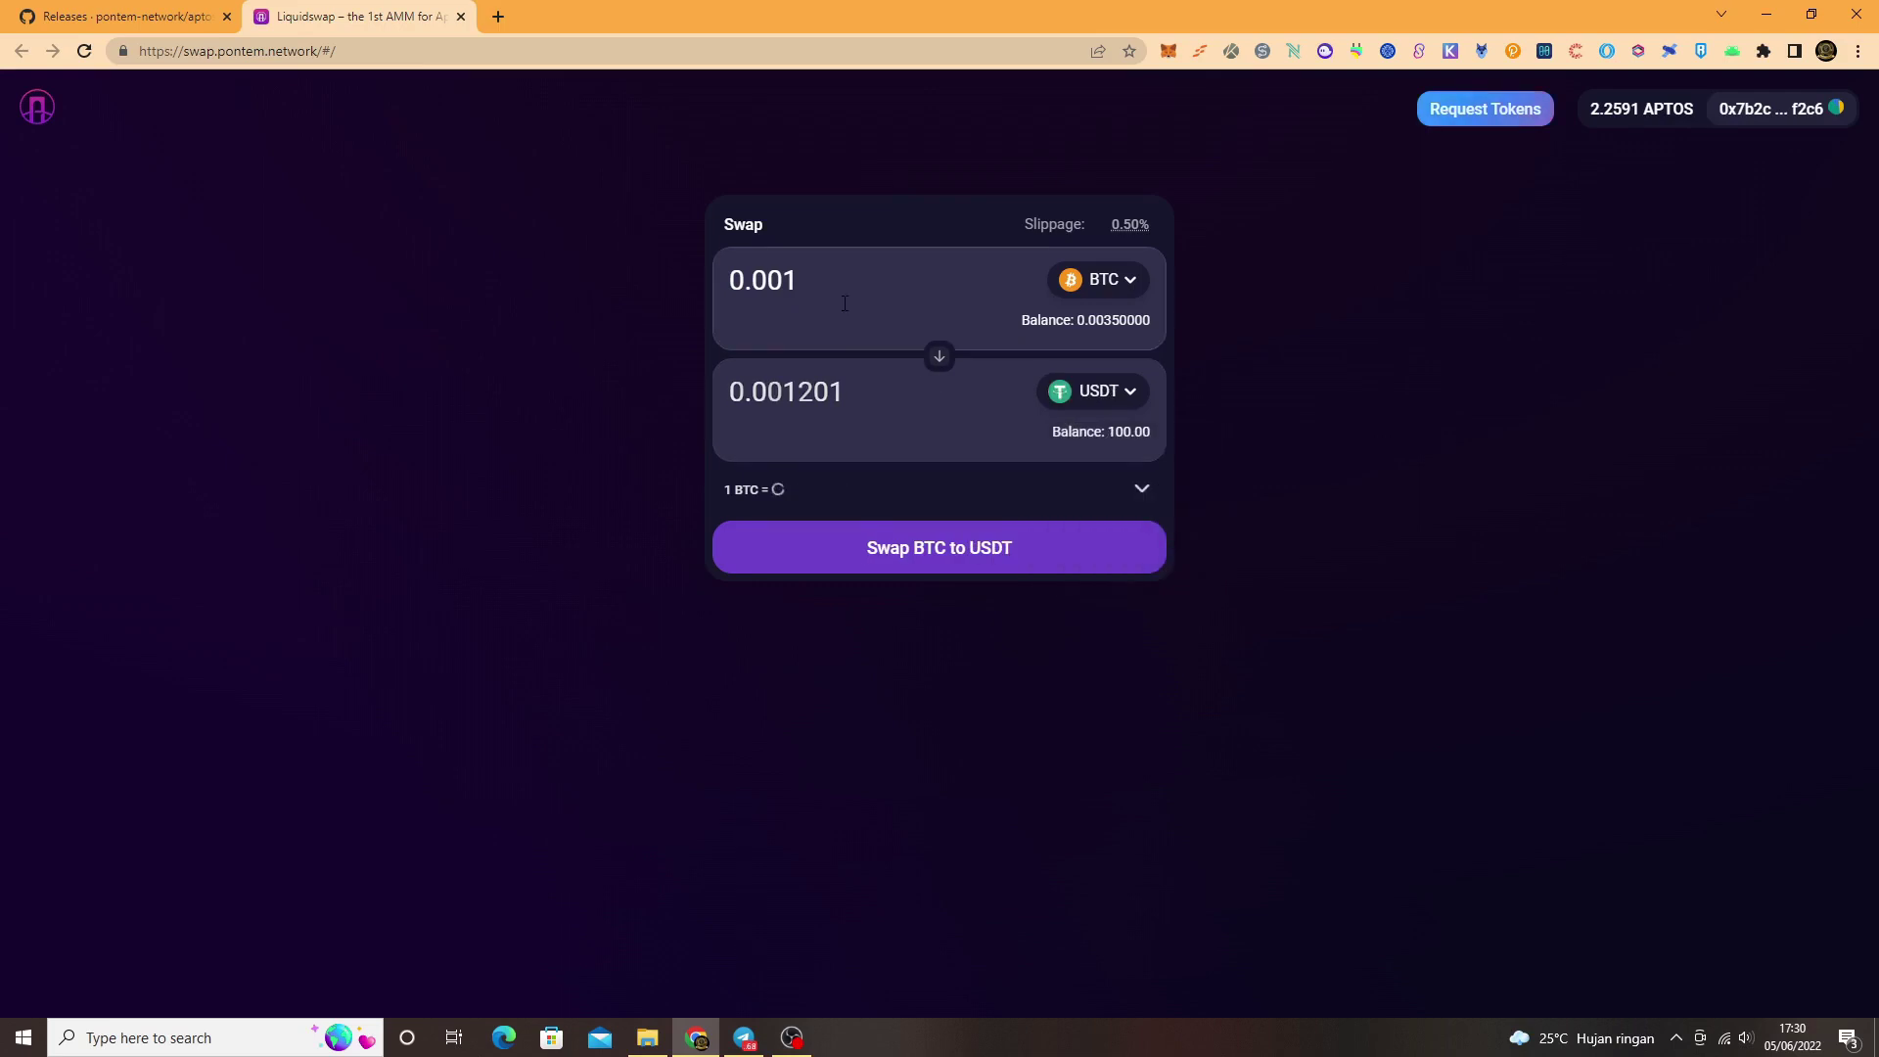
left_click(997, 565)
left_click(1030, 688)
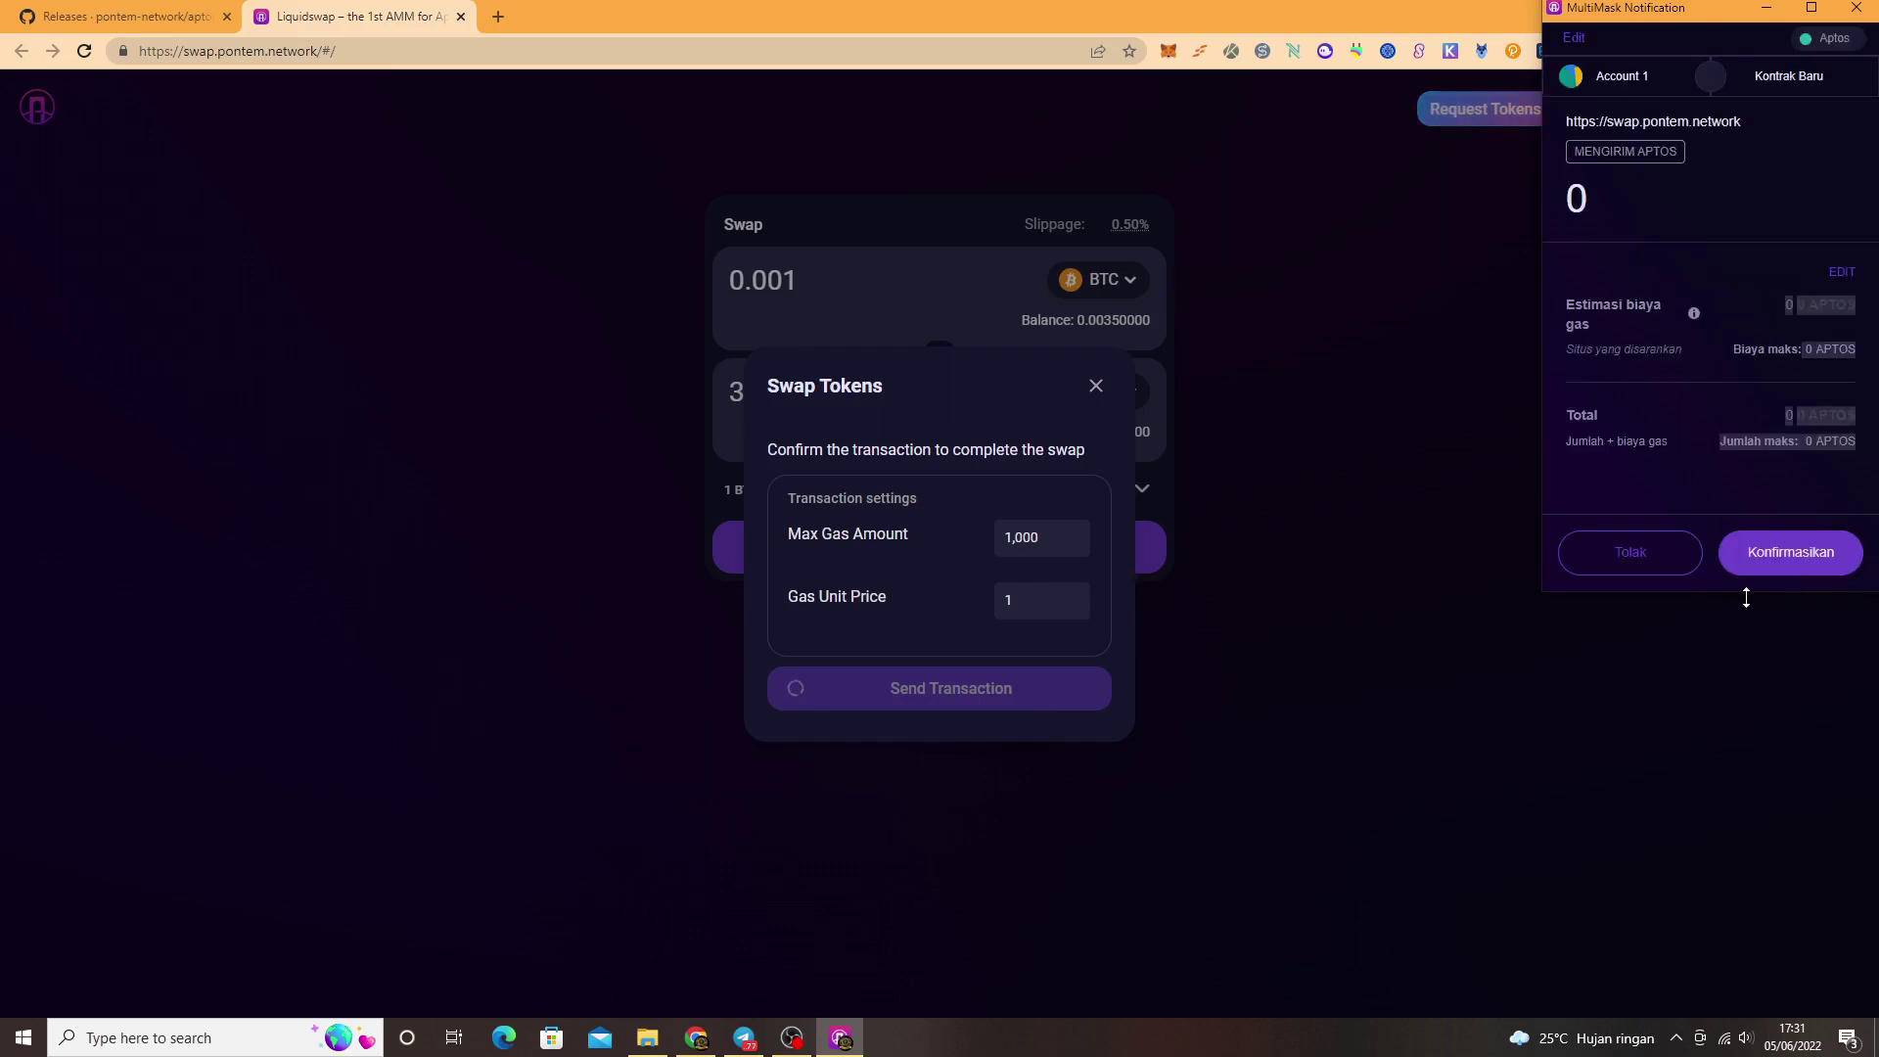
left_click(1790, 554)
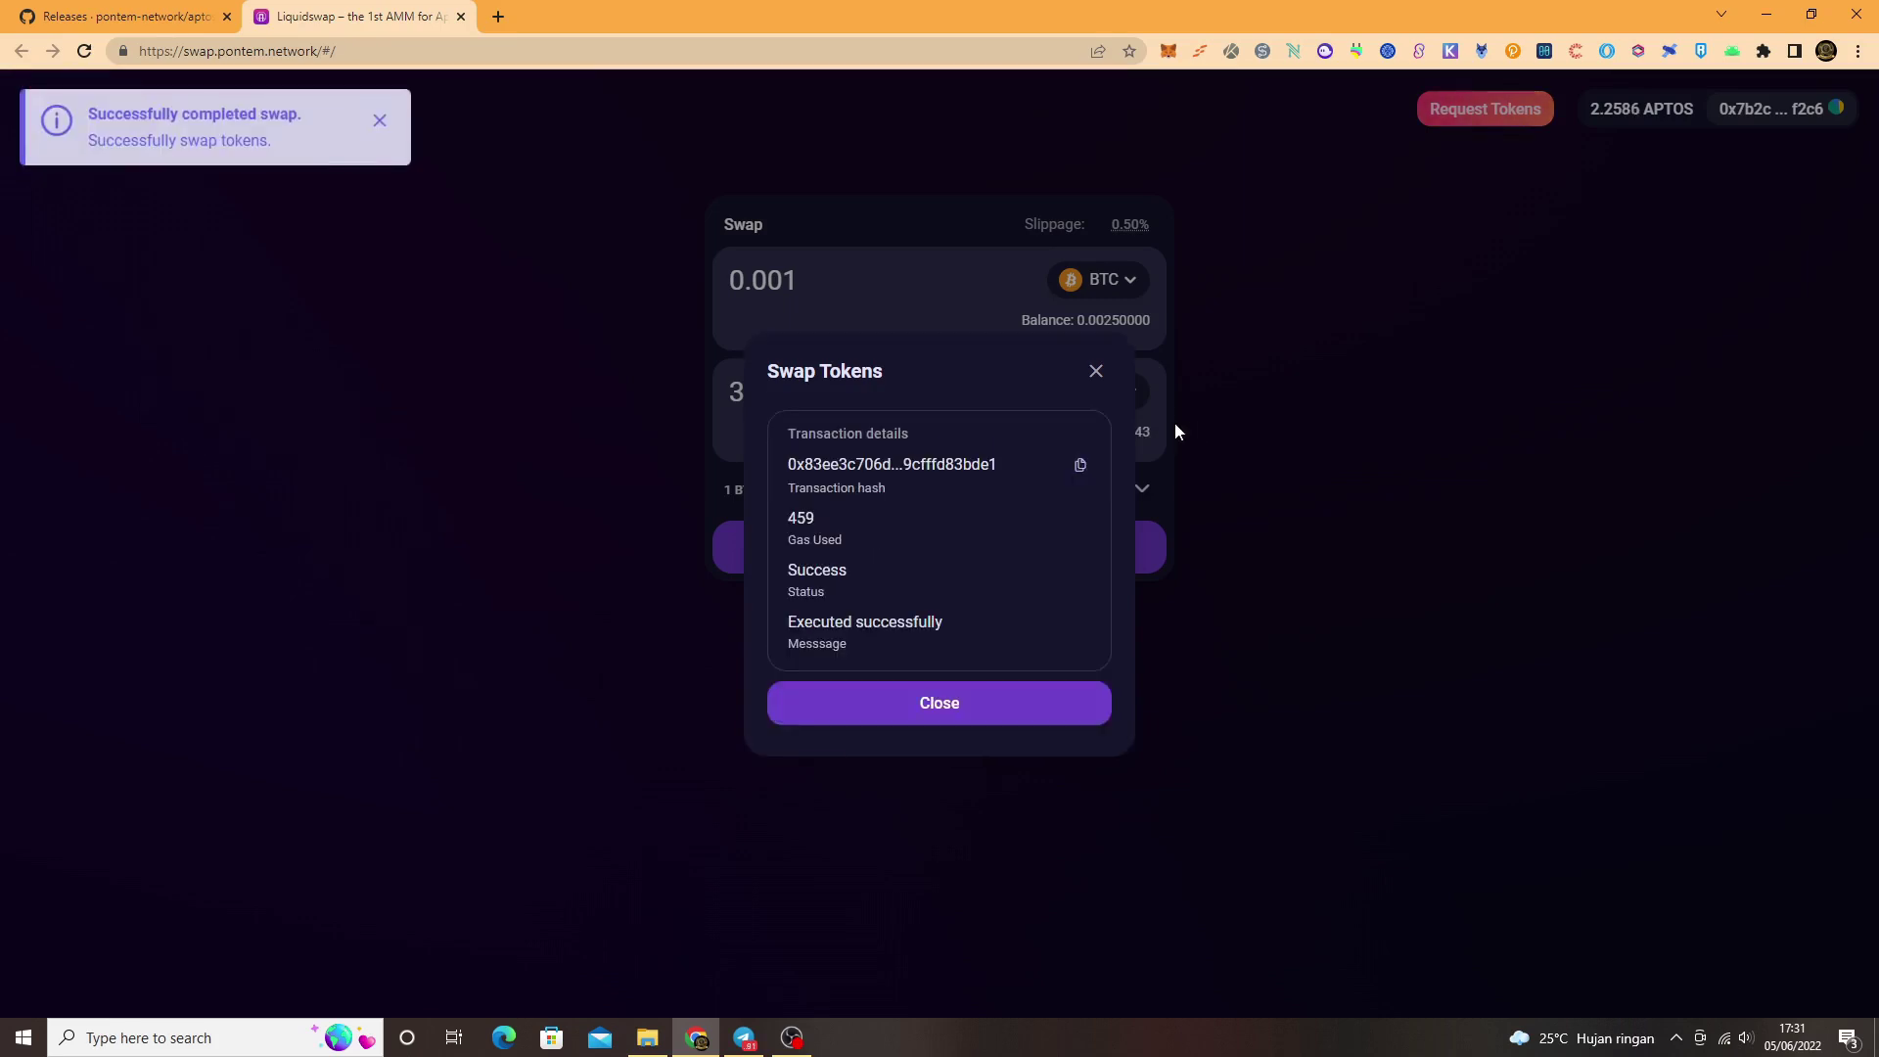
left_click(981, 712)
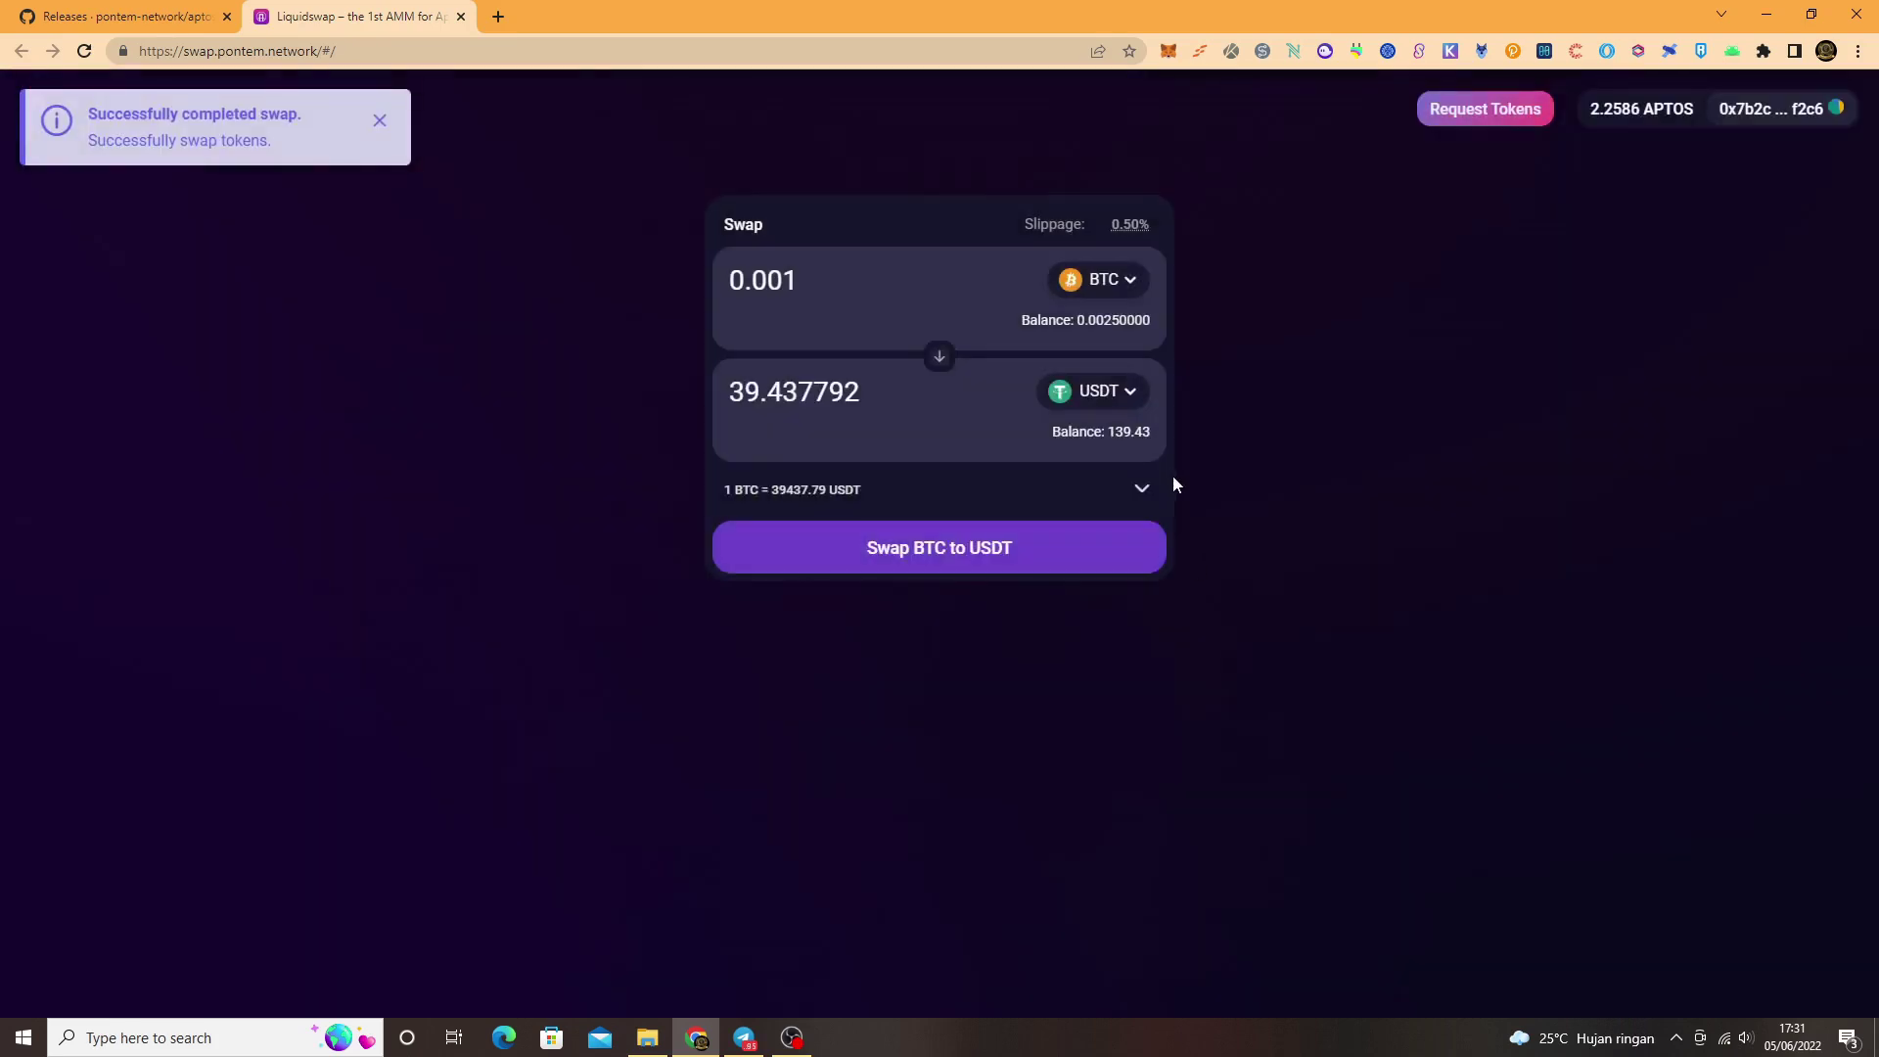
Step: Reverse the pair and swap 50 USDT for BTC, approving in MultiMask, then close the result
left_click(936, 358)
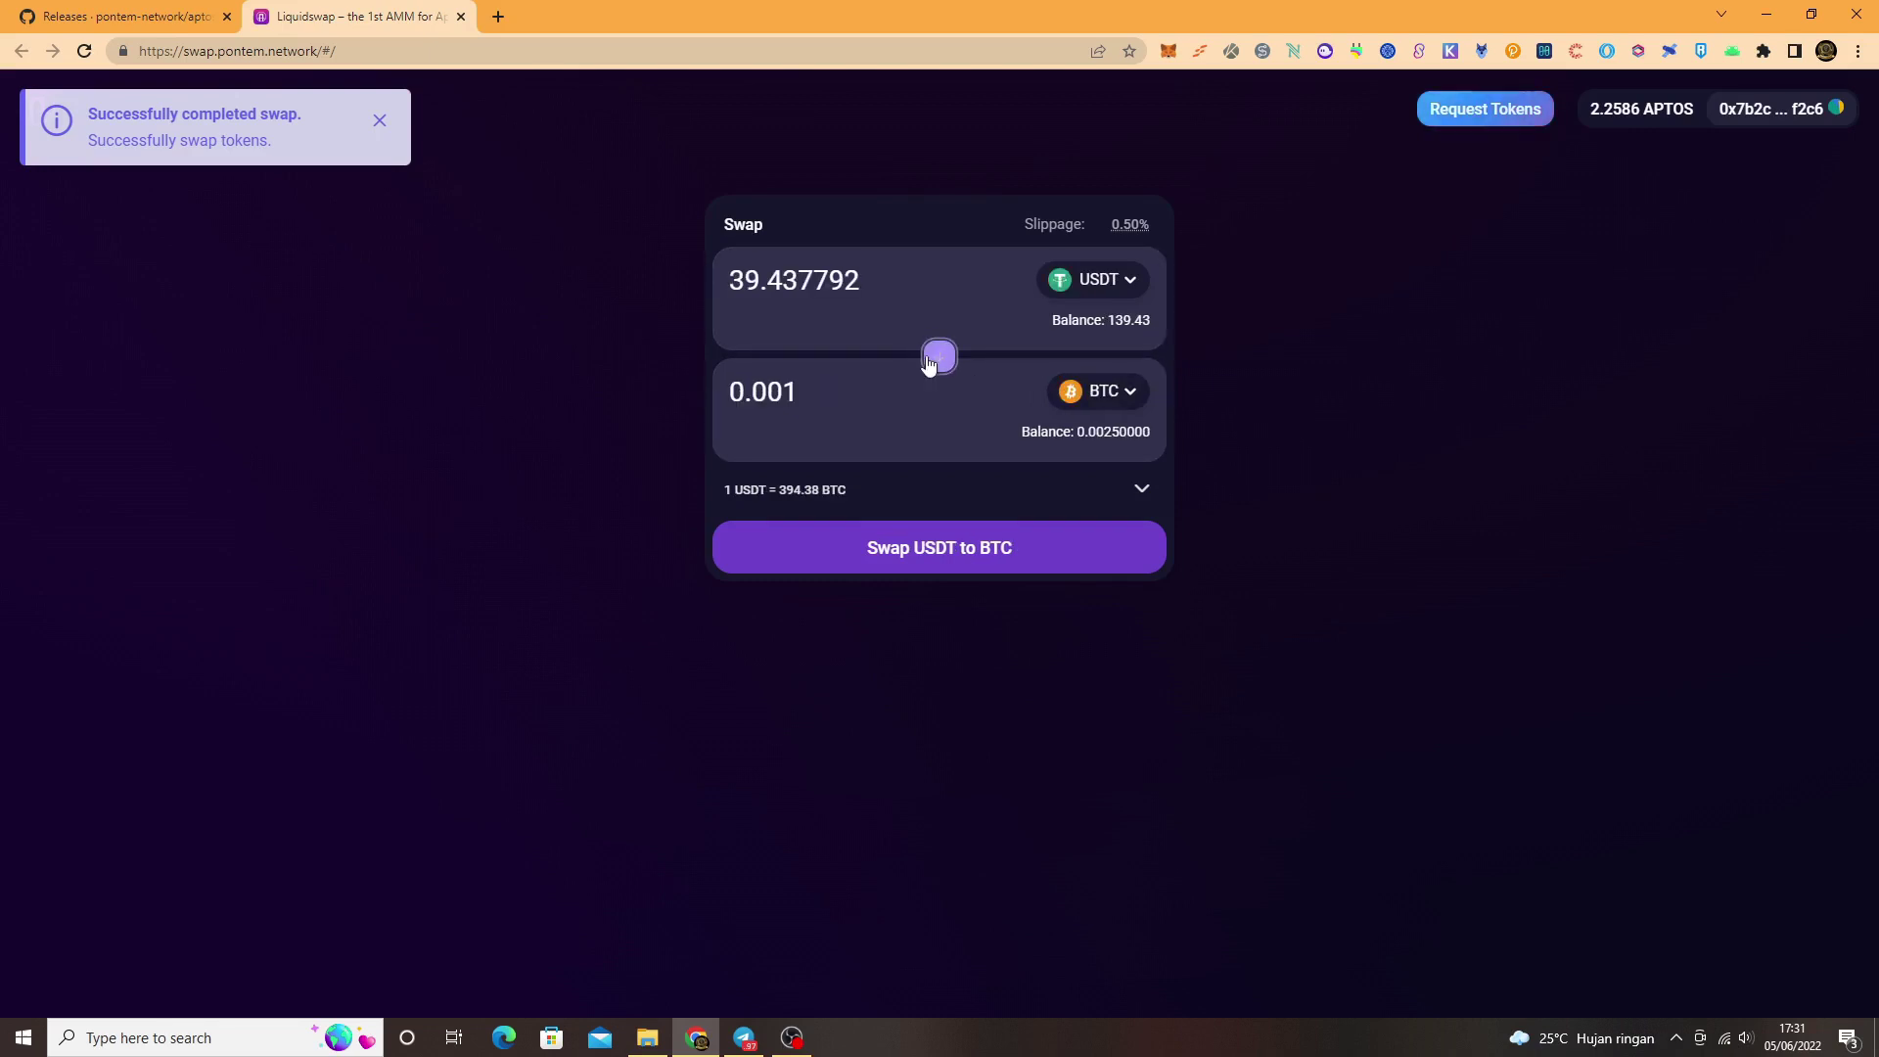
left_click_drag(868, 296, 731, 272)
type("50")
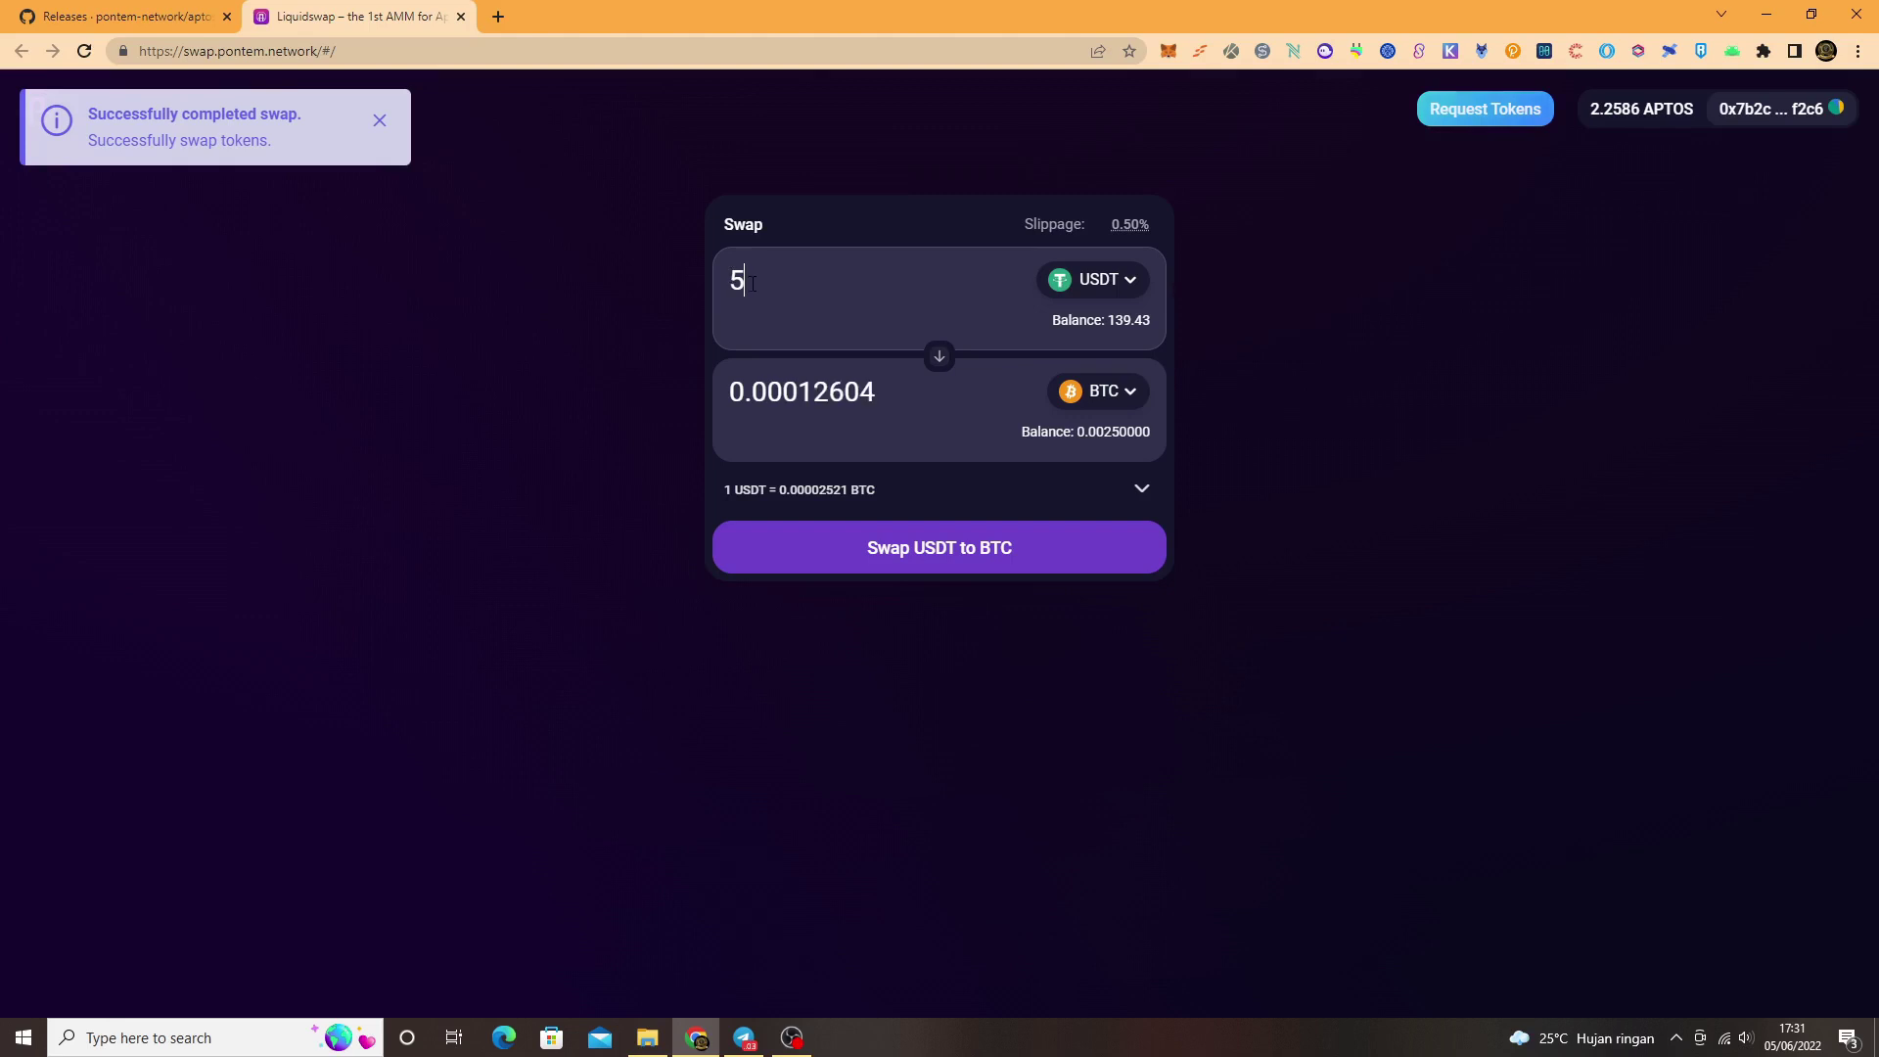
left_click(983, 554)
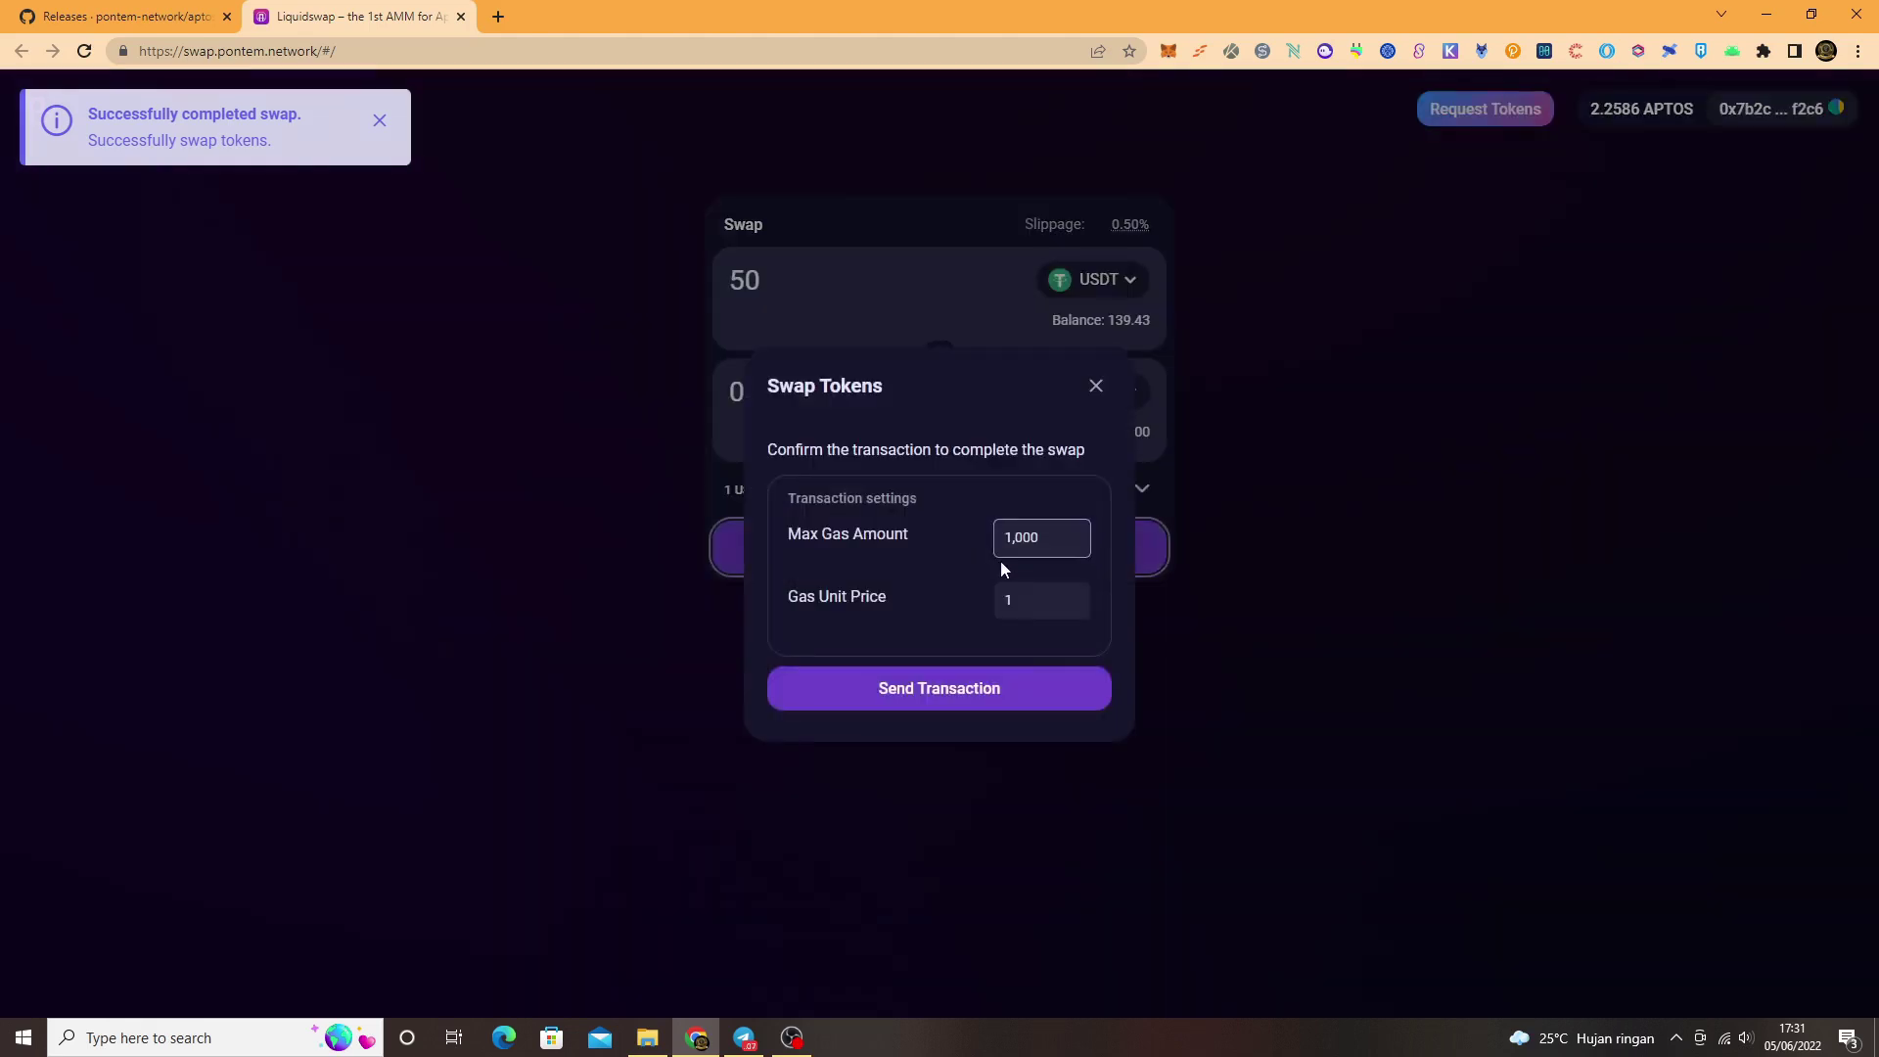
left_click(1048, 697)
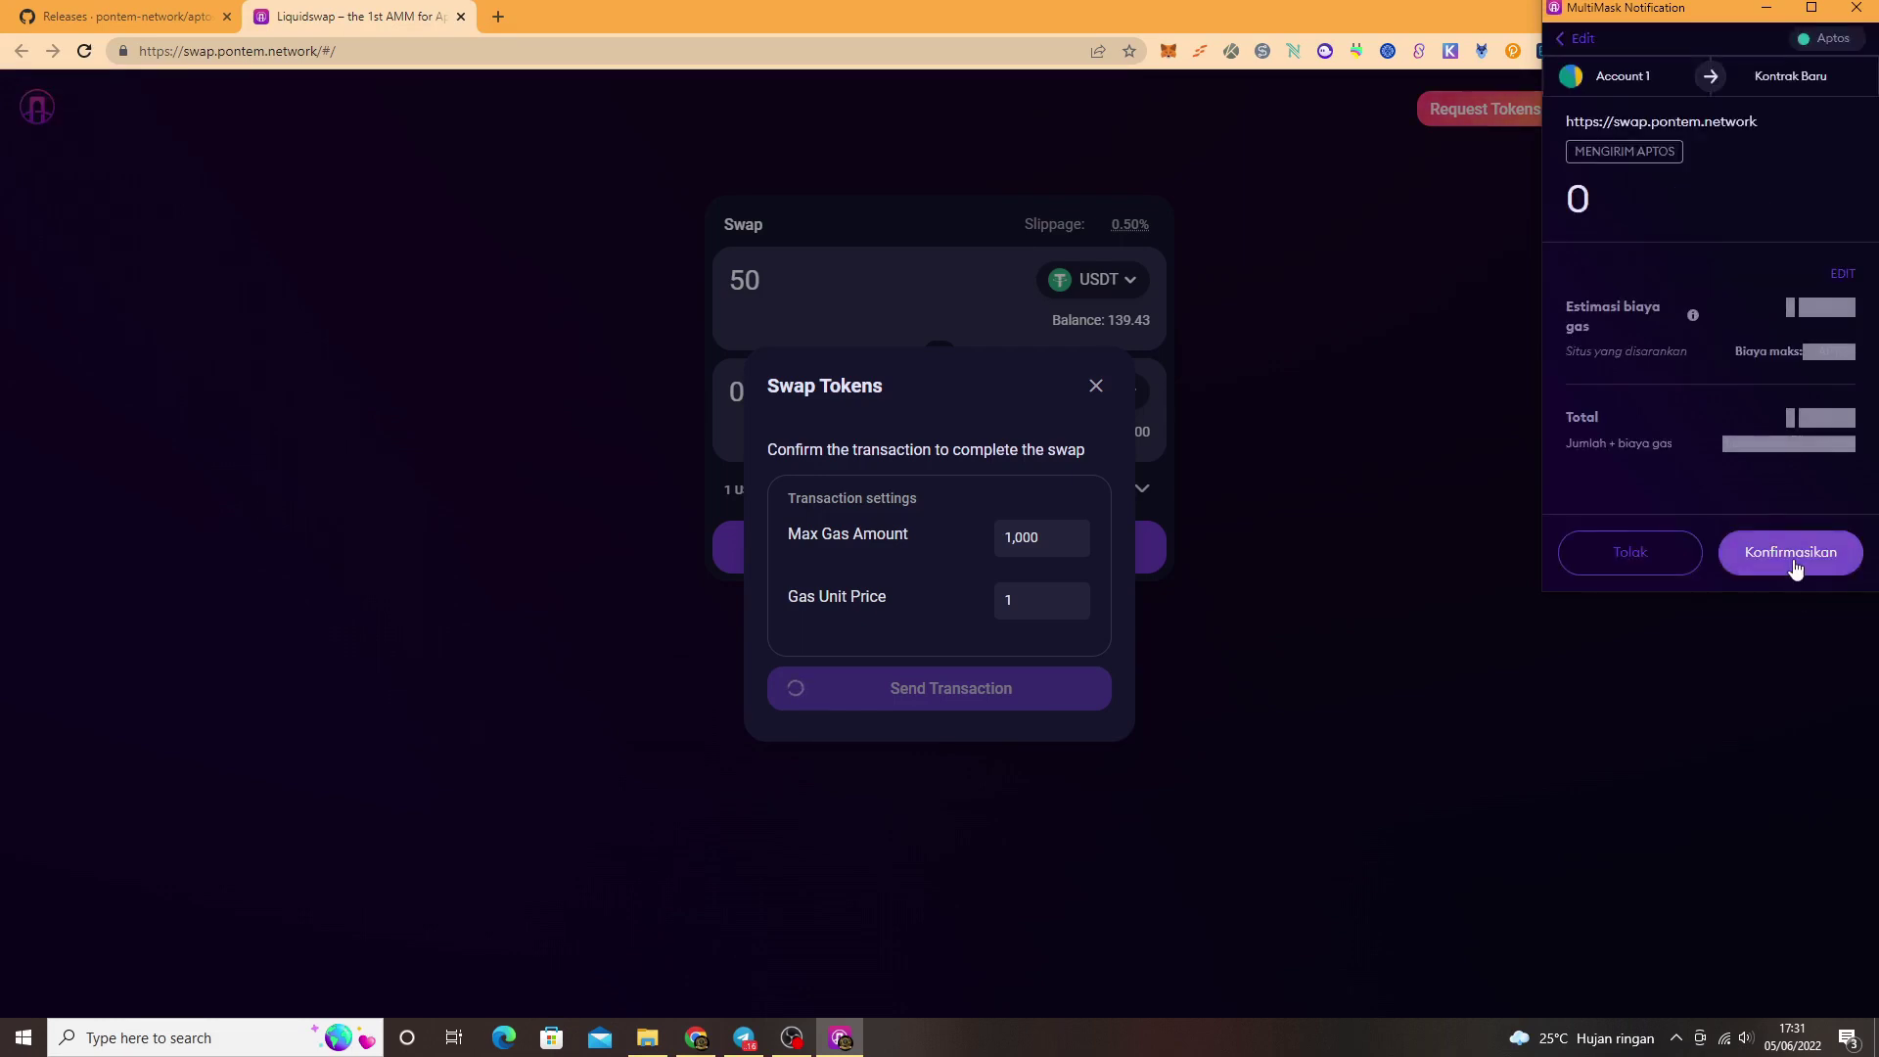
left_click(1791, 560)
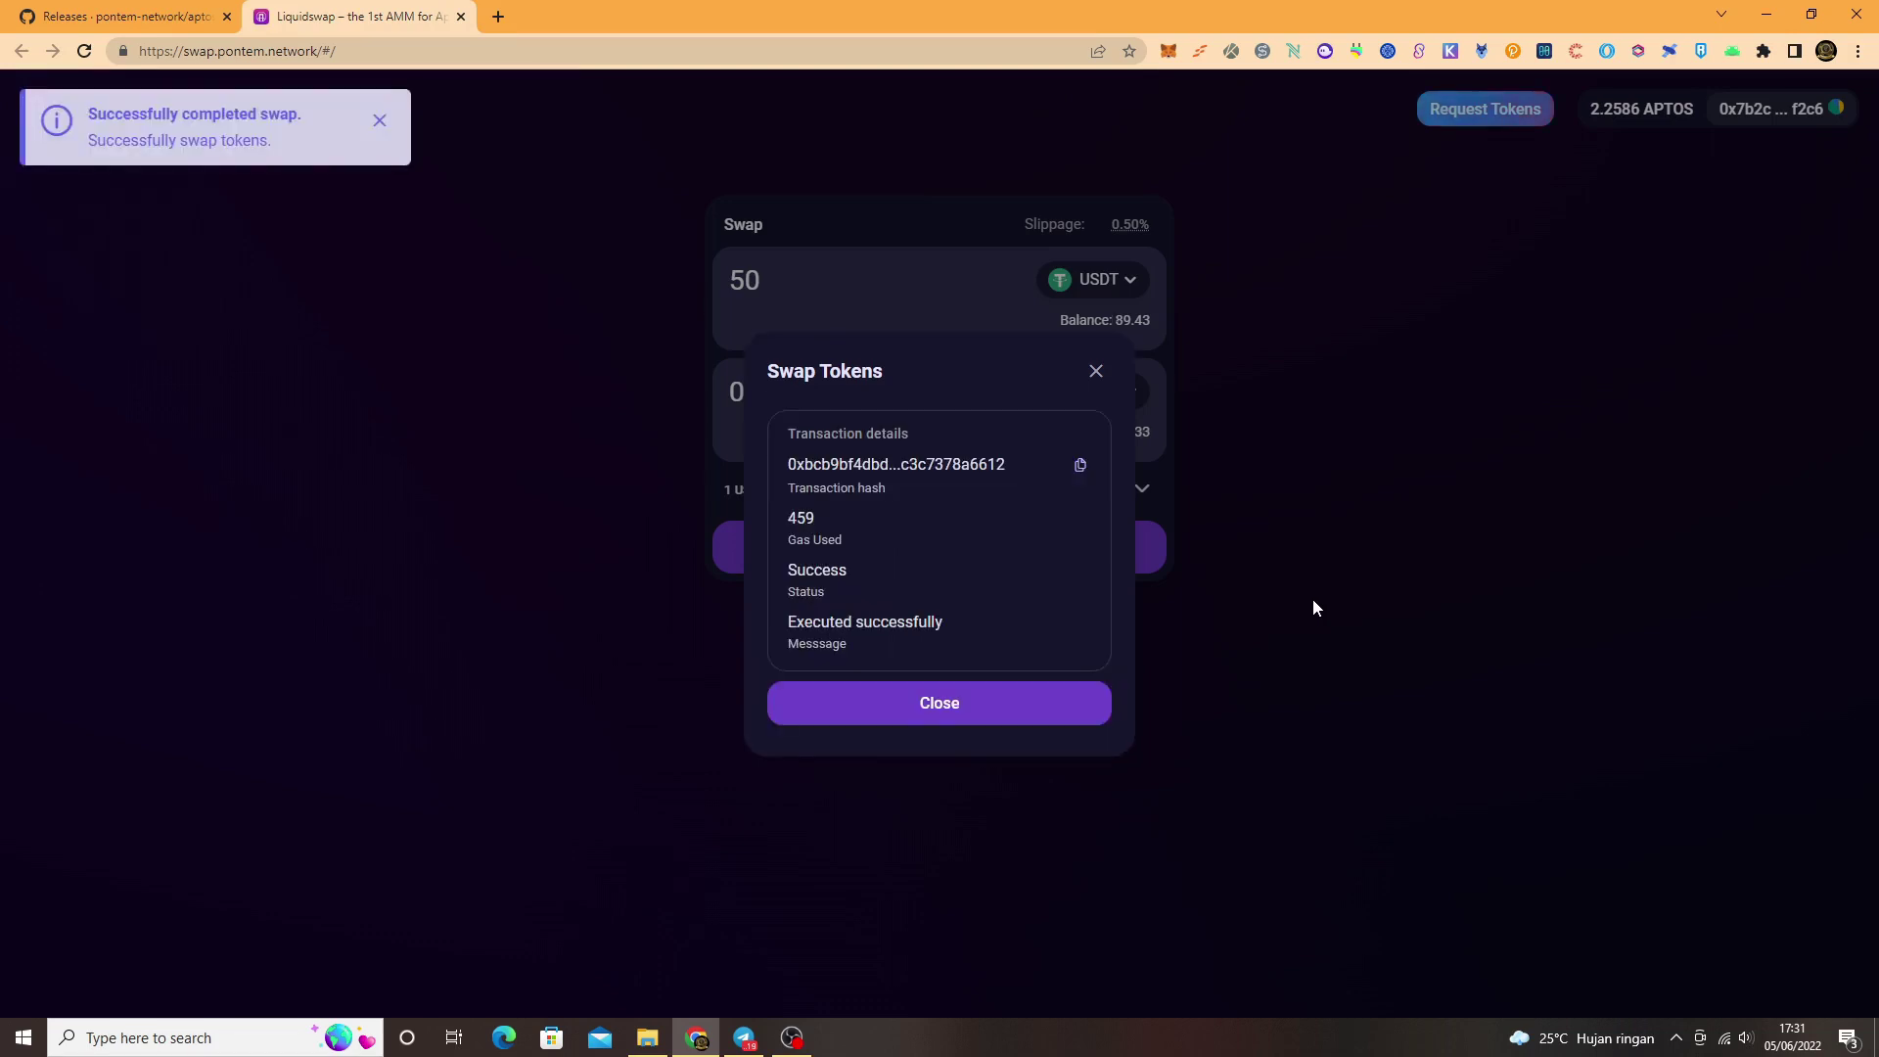
left_click(1022, 705)
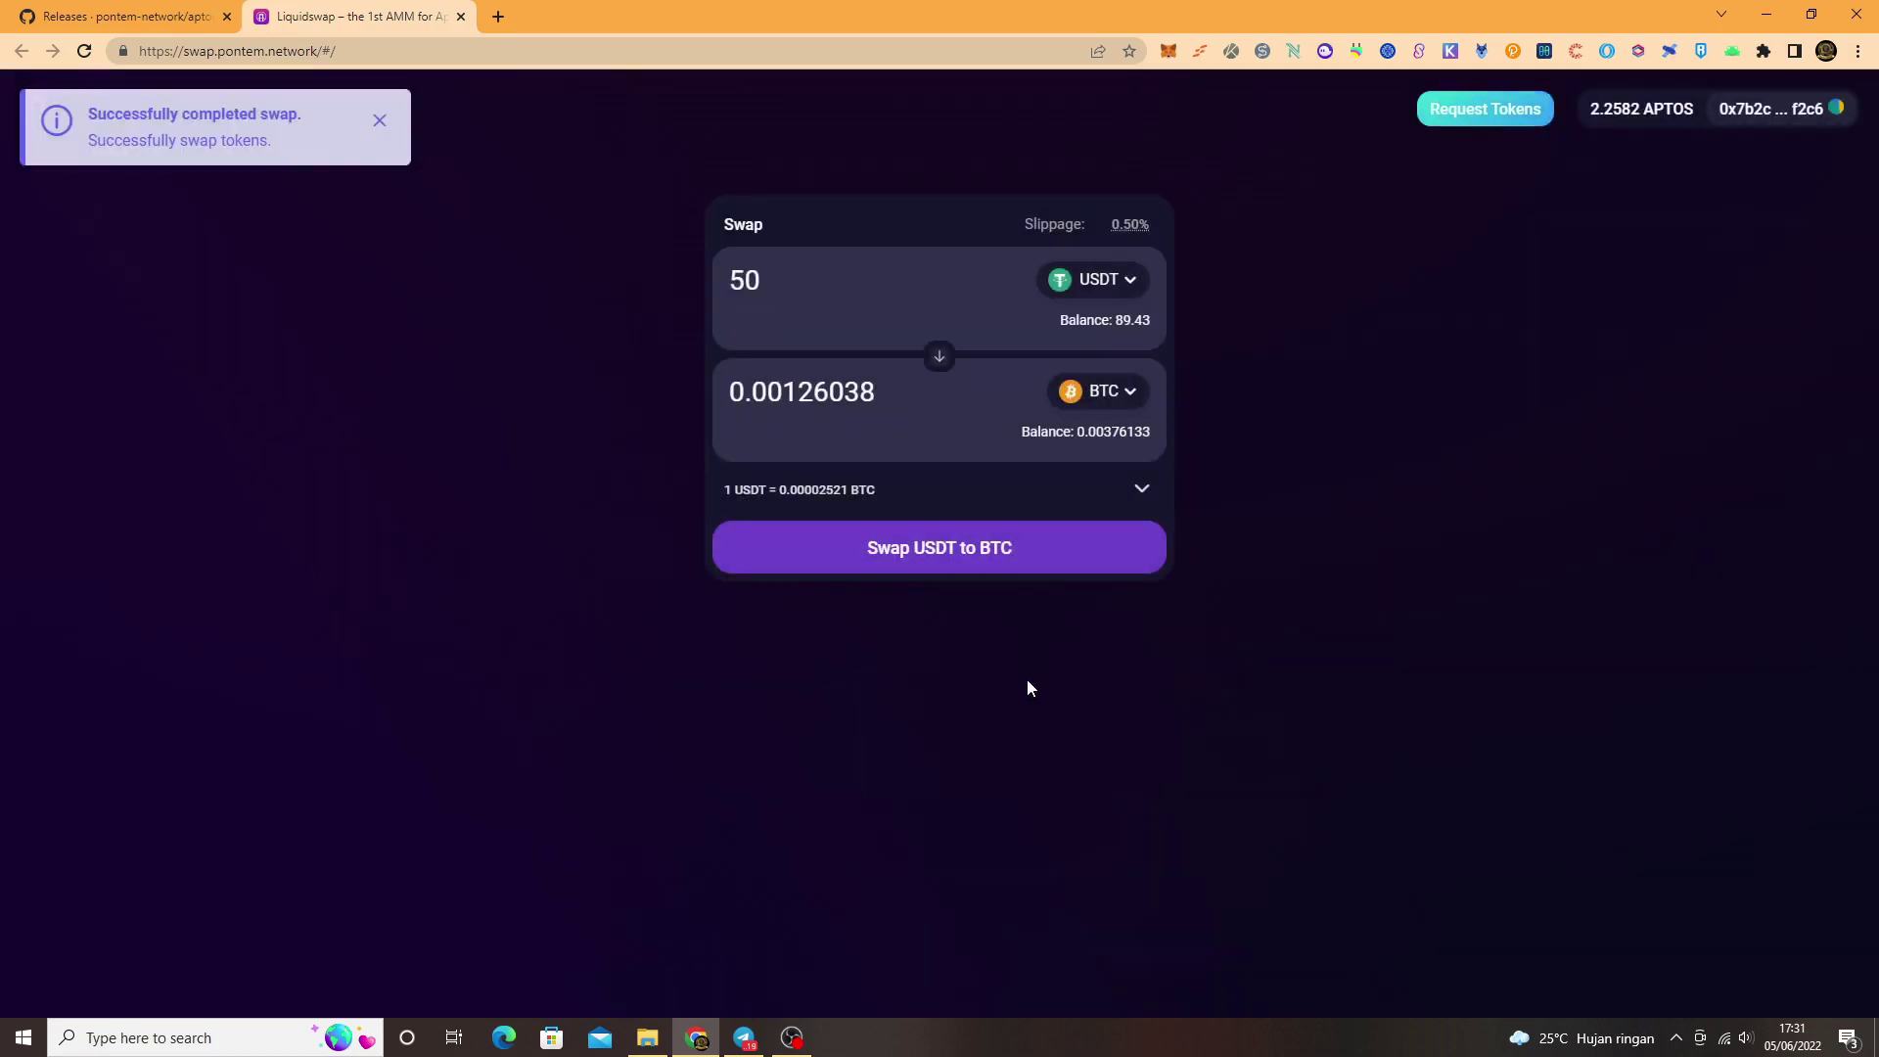
Step: Sell 1 APTOS for BTC, approve it in MultiMask, and close the success summary
left_click(1110, 284)
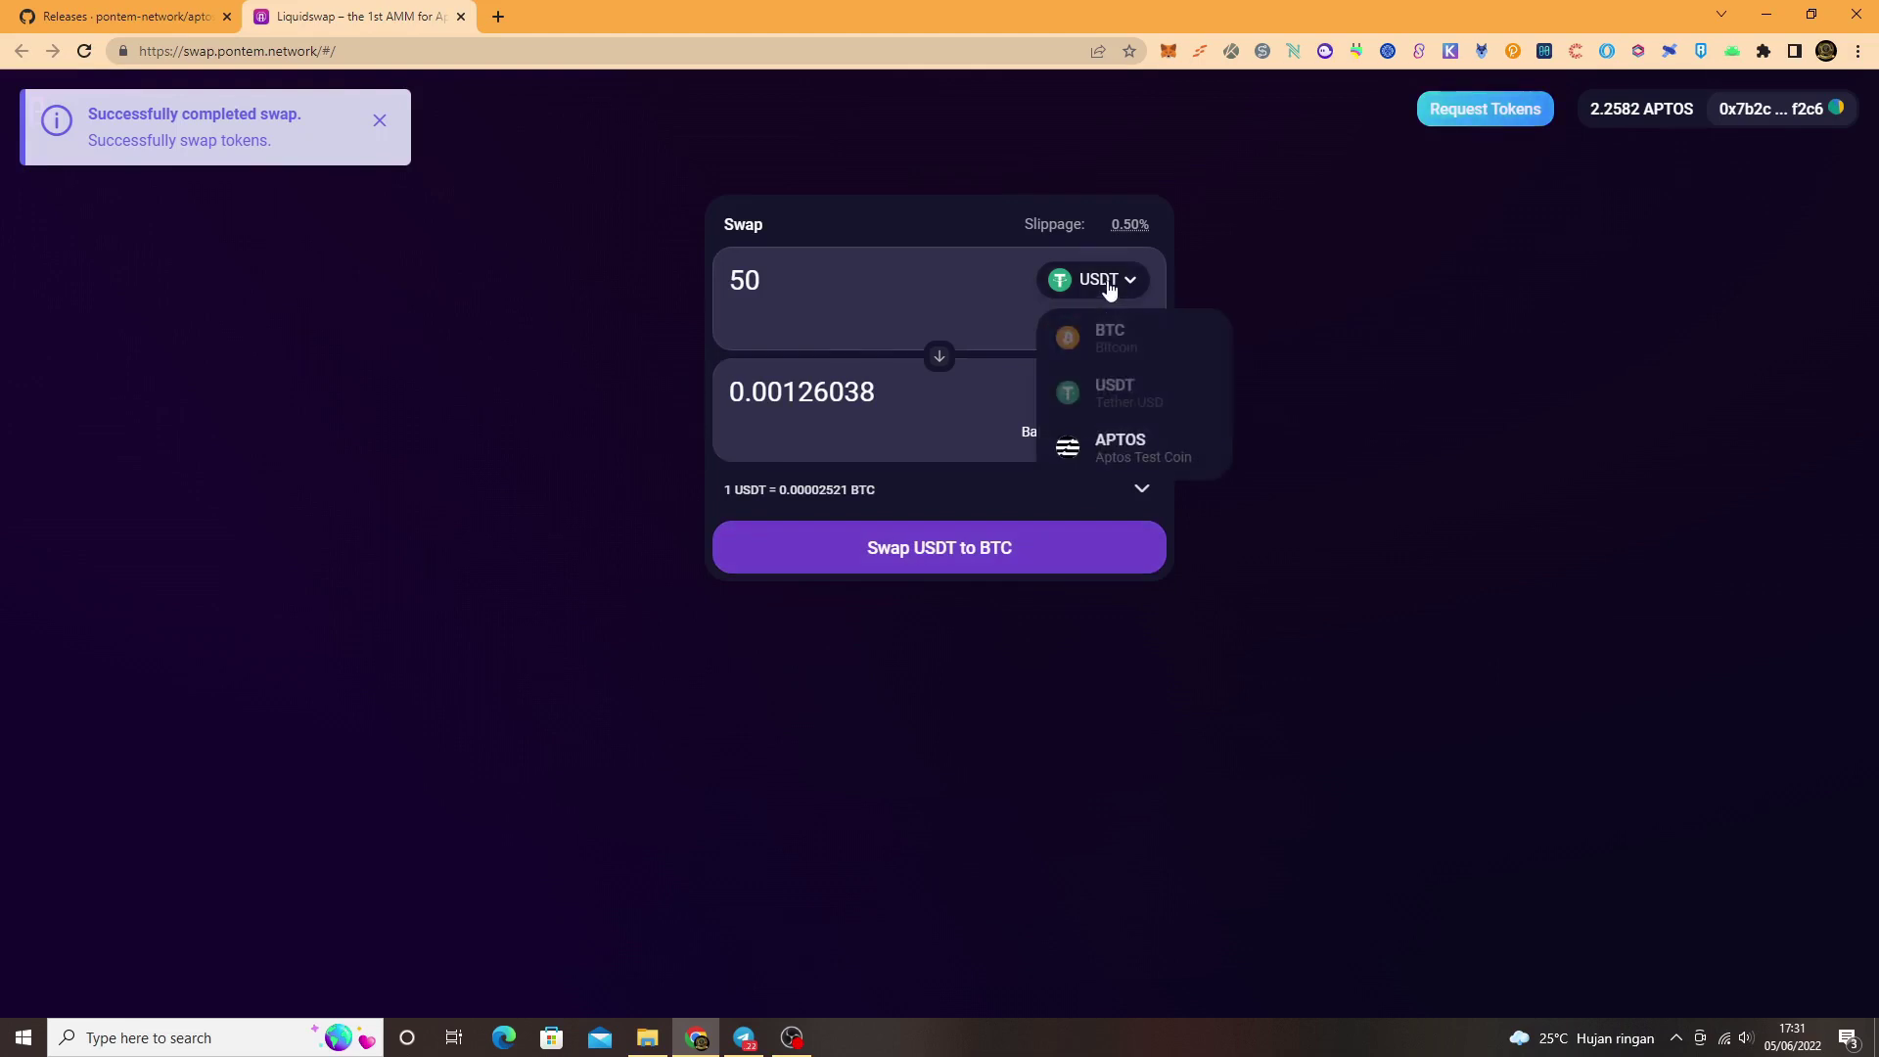
left_click(1123, 447)
left_click_drag(814, 292, 713, 270)
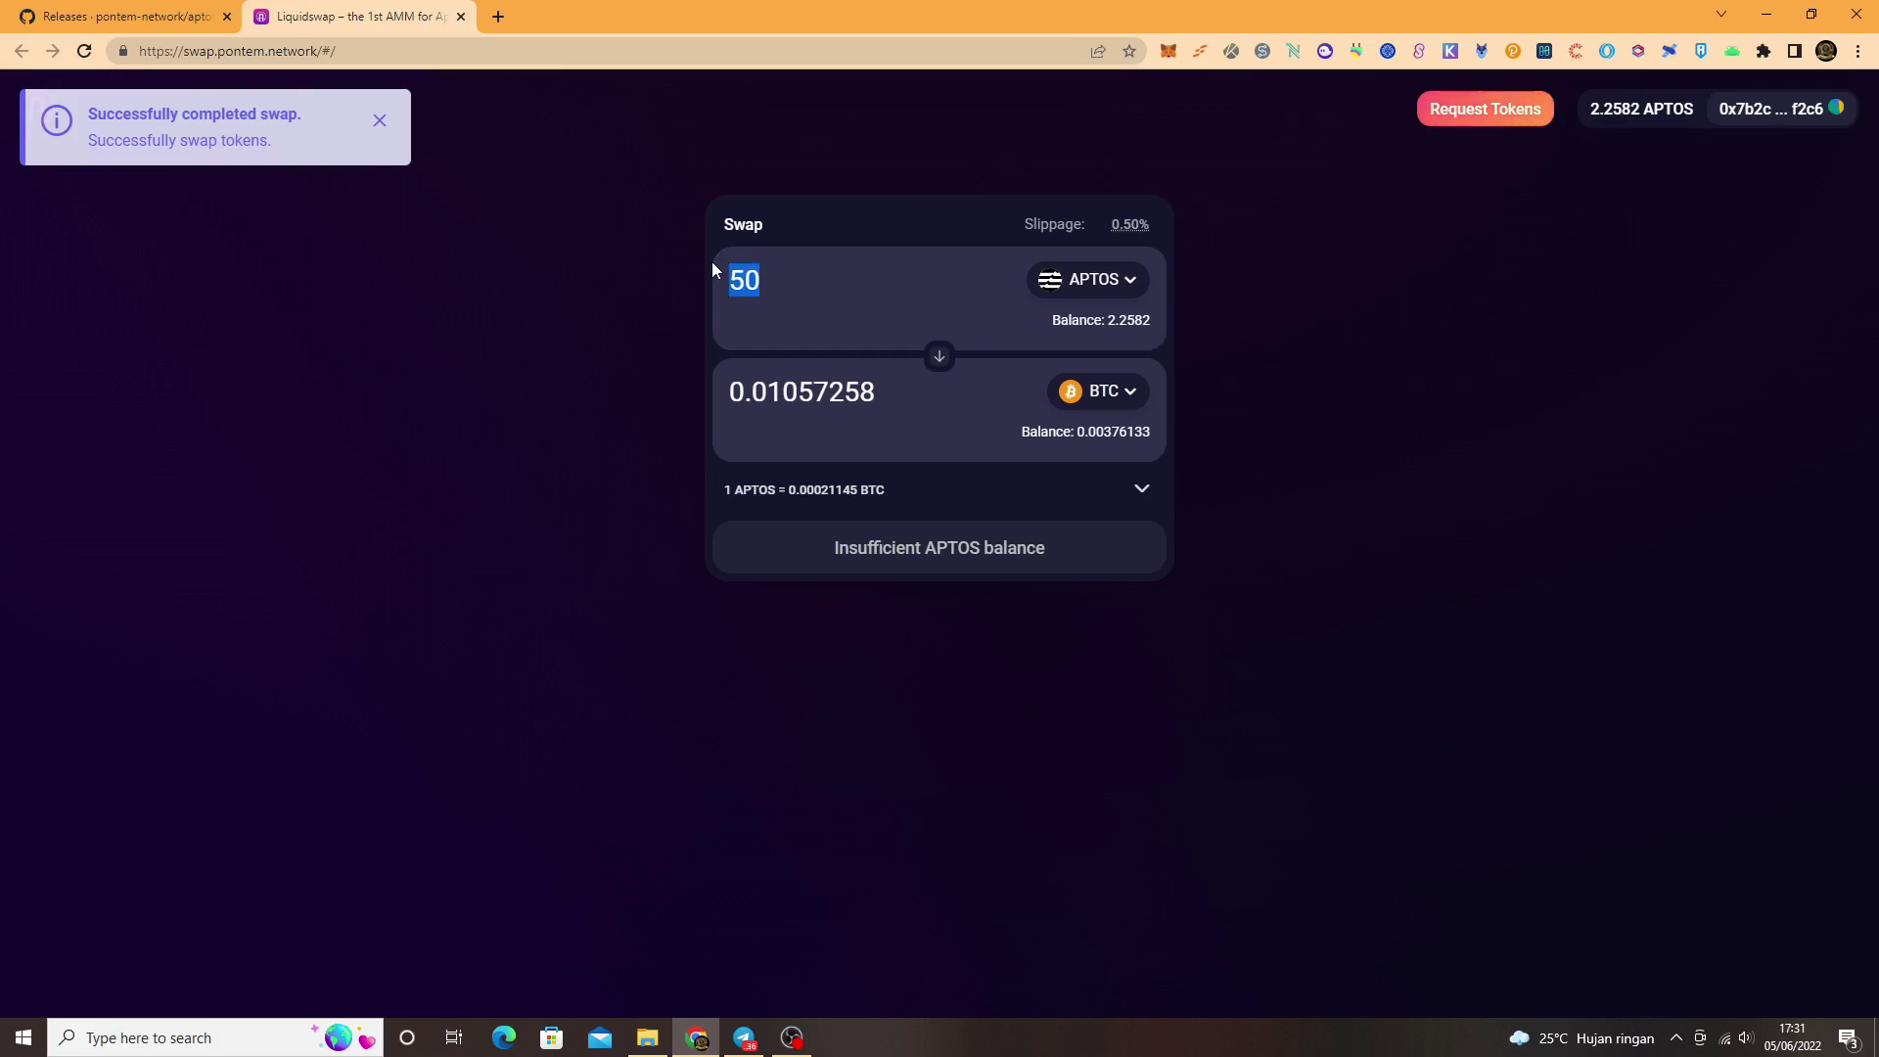
type("1")
left_click(922, 565)
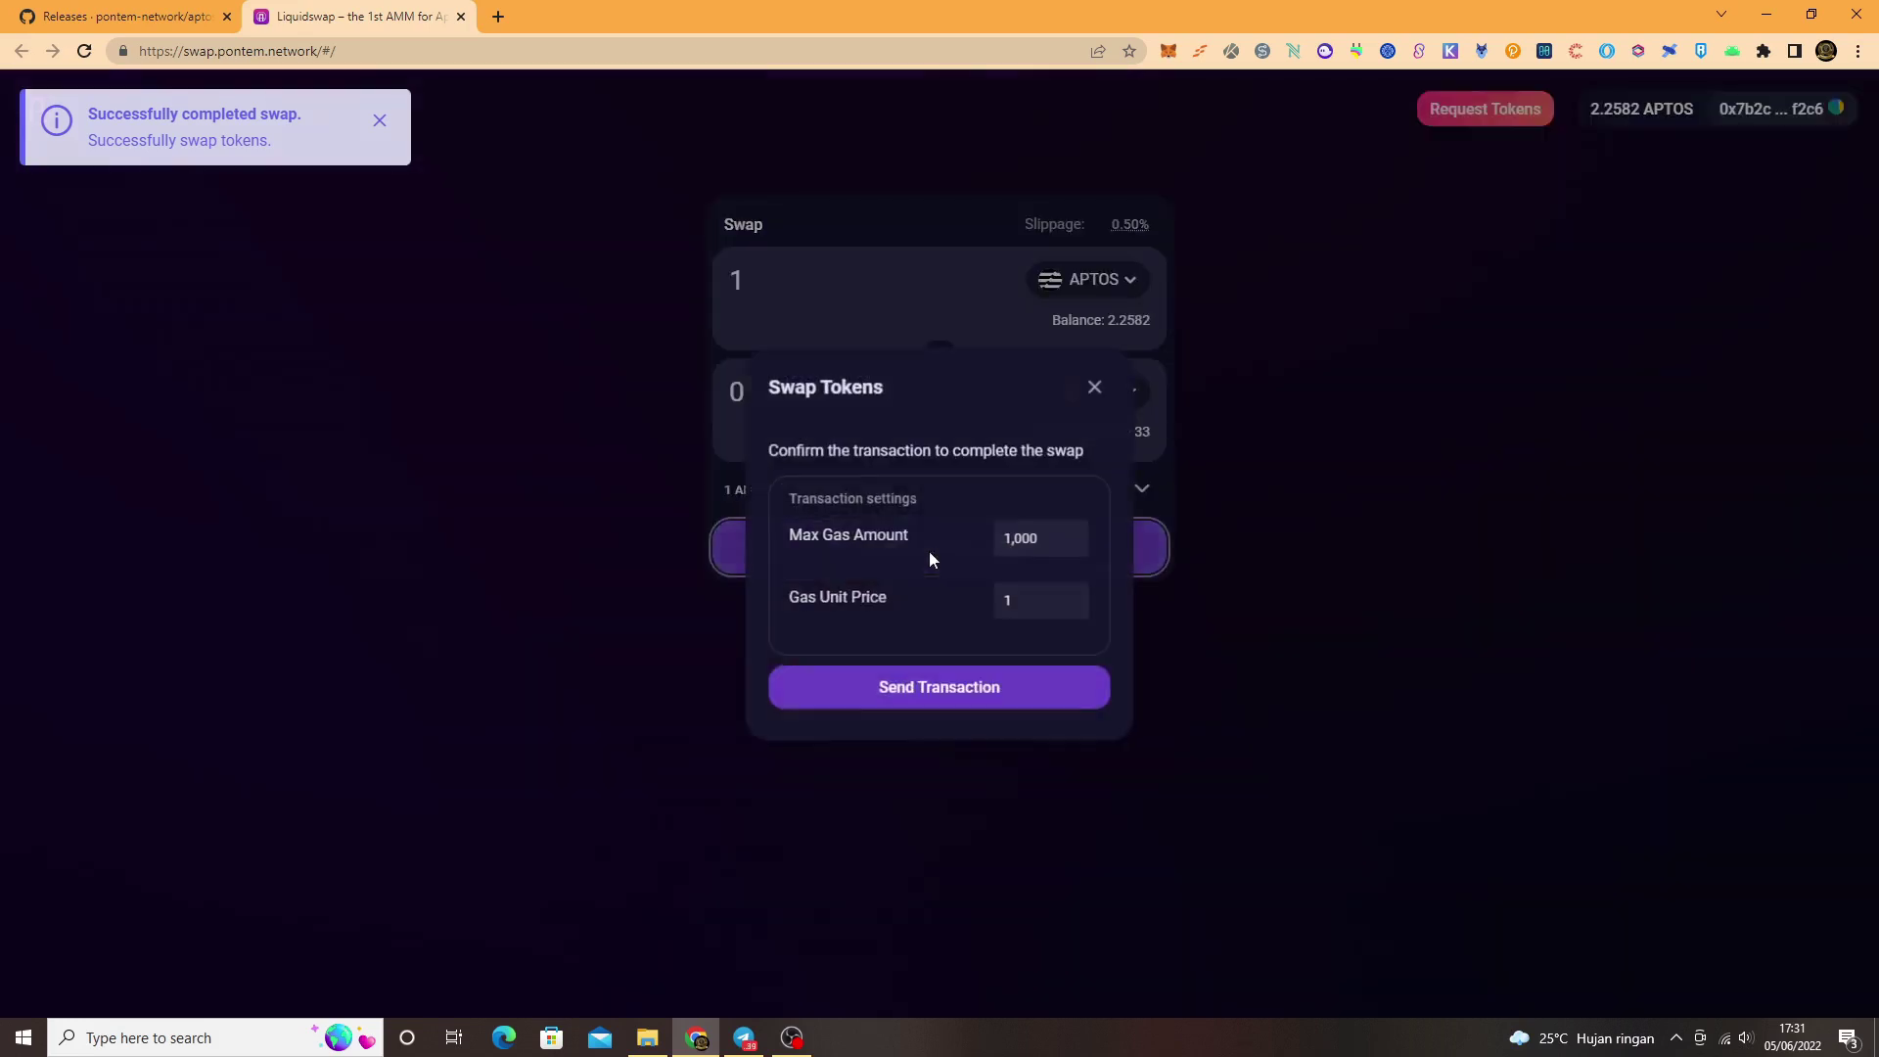
left_click(1043, 684)
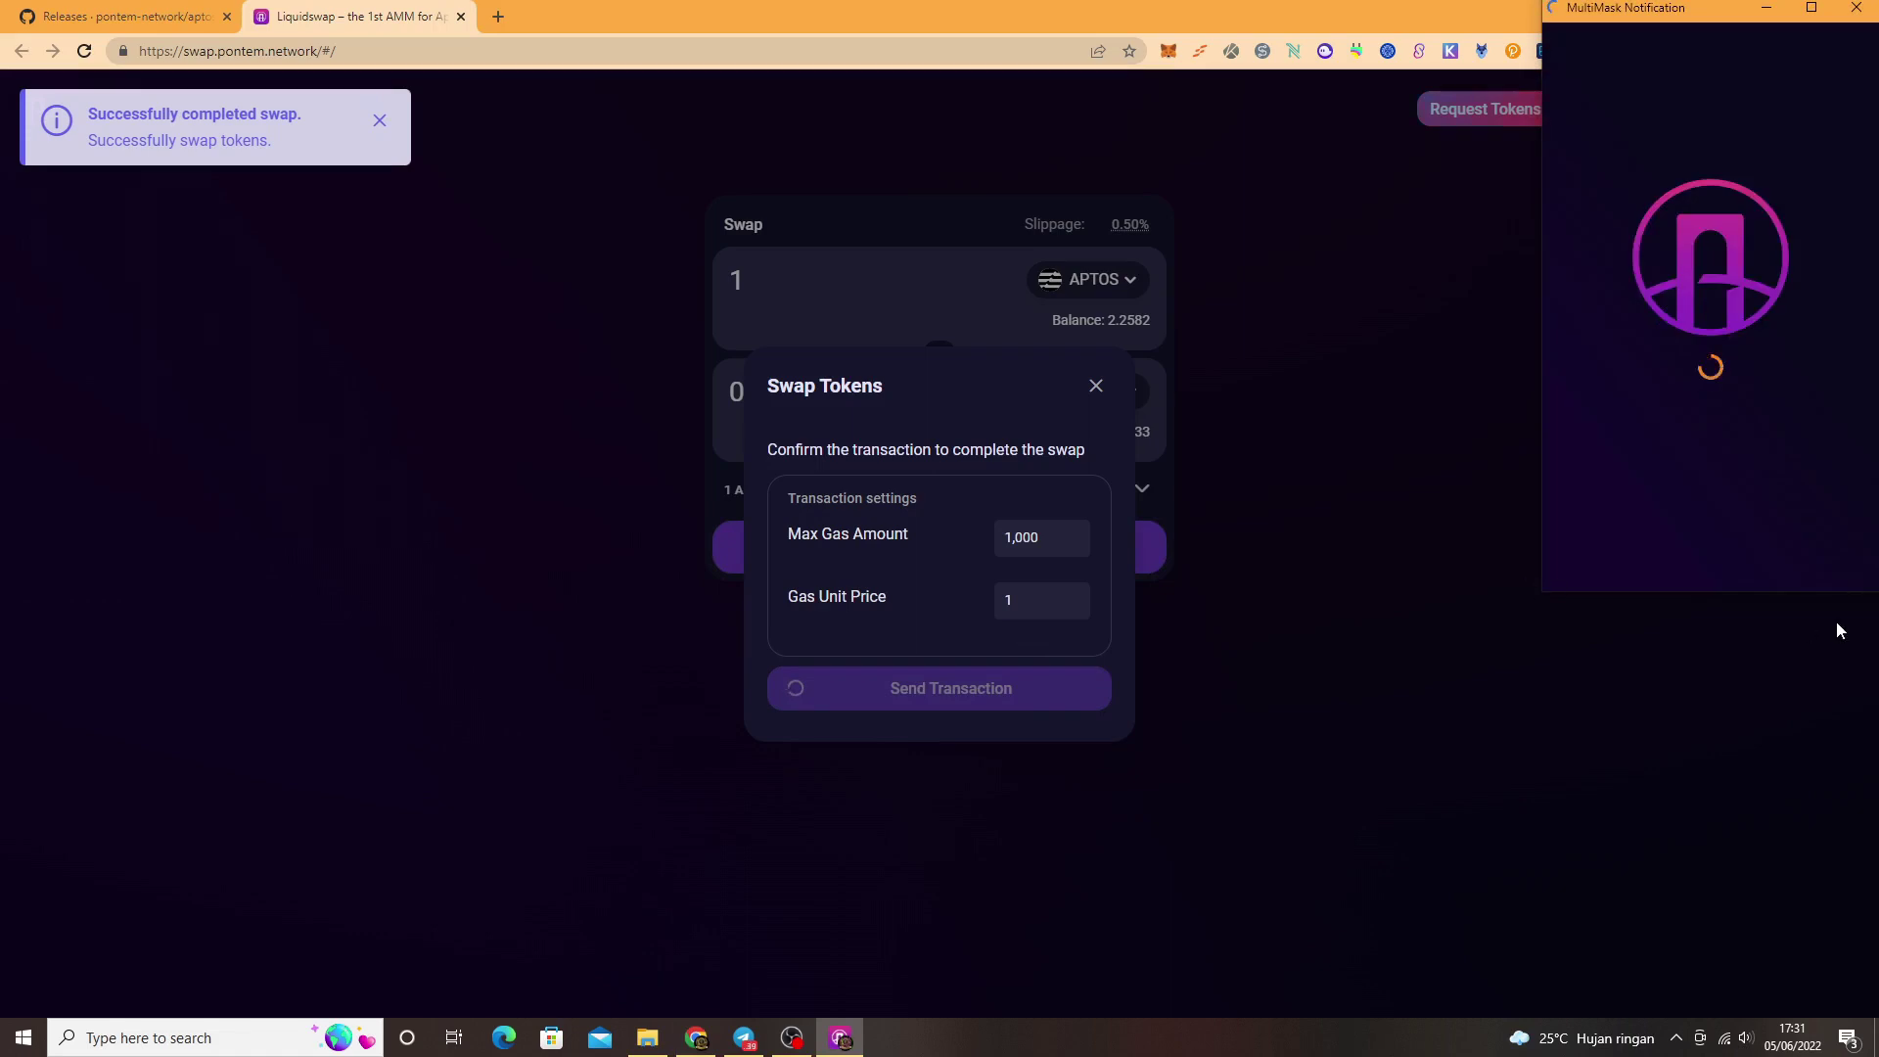
left_click(1797, 554)
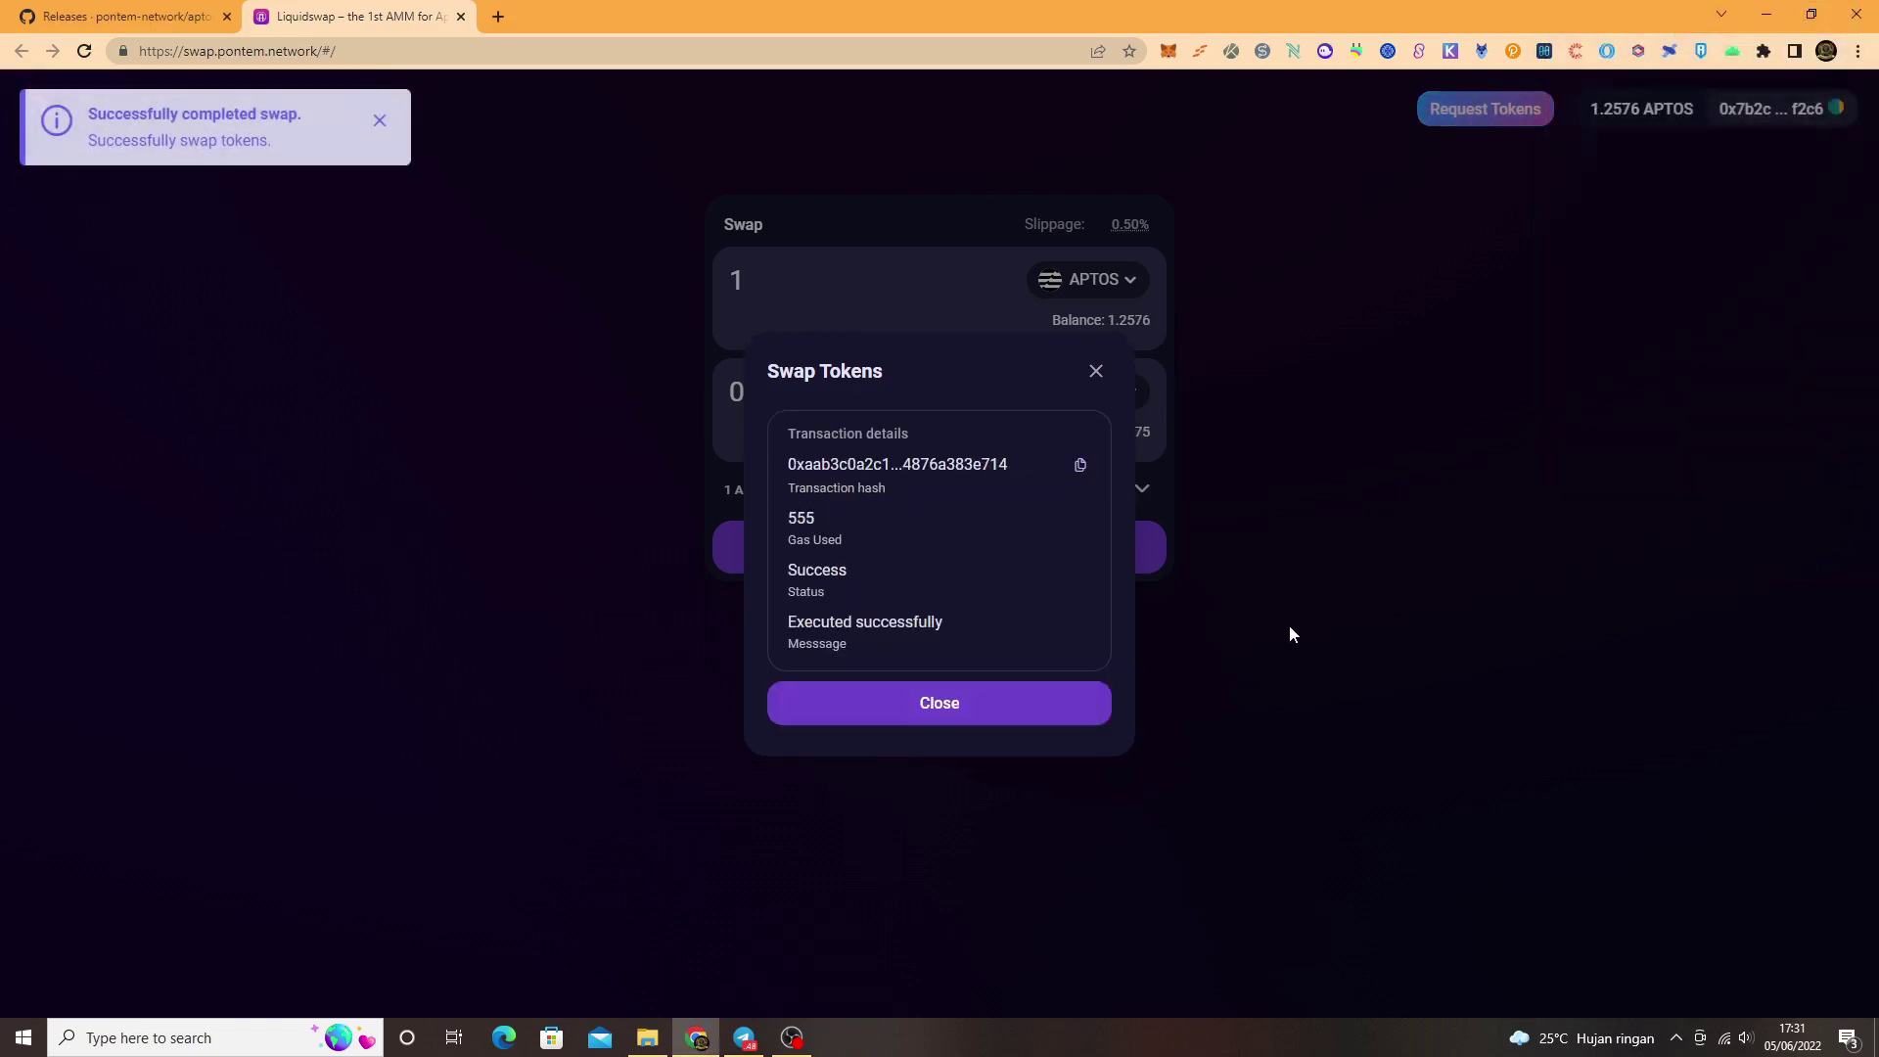
left_click(997, 697)
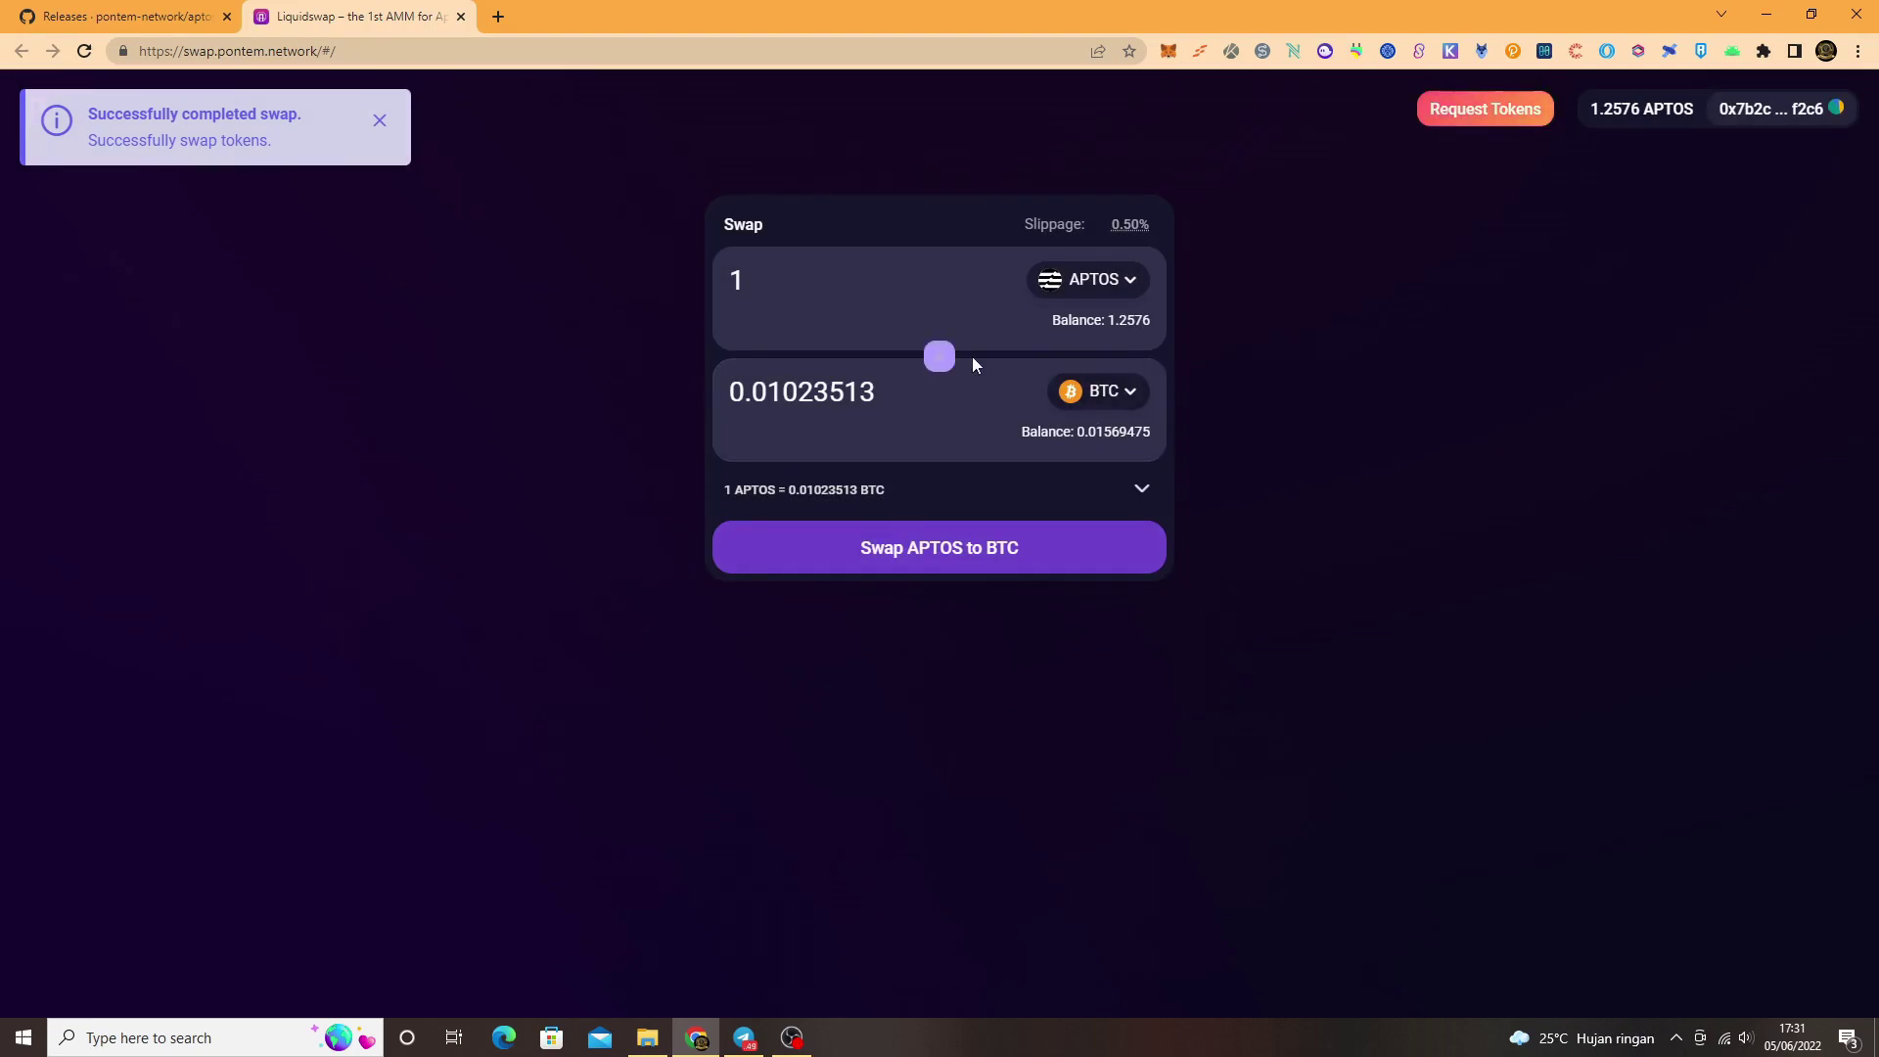
Step: Switch the receive token to USDT and swap 0.2 APTOS, approving it in MultiMask
left_click(1089, 396)
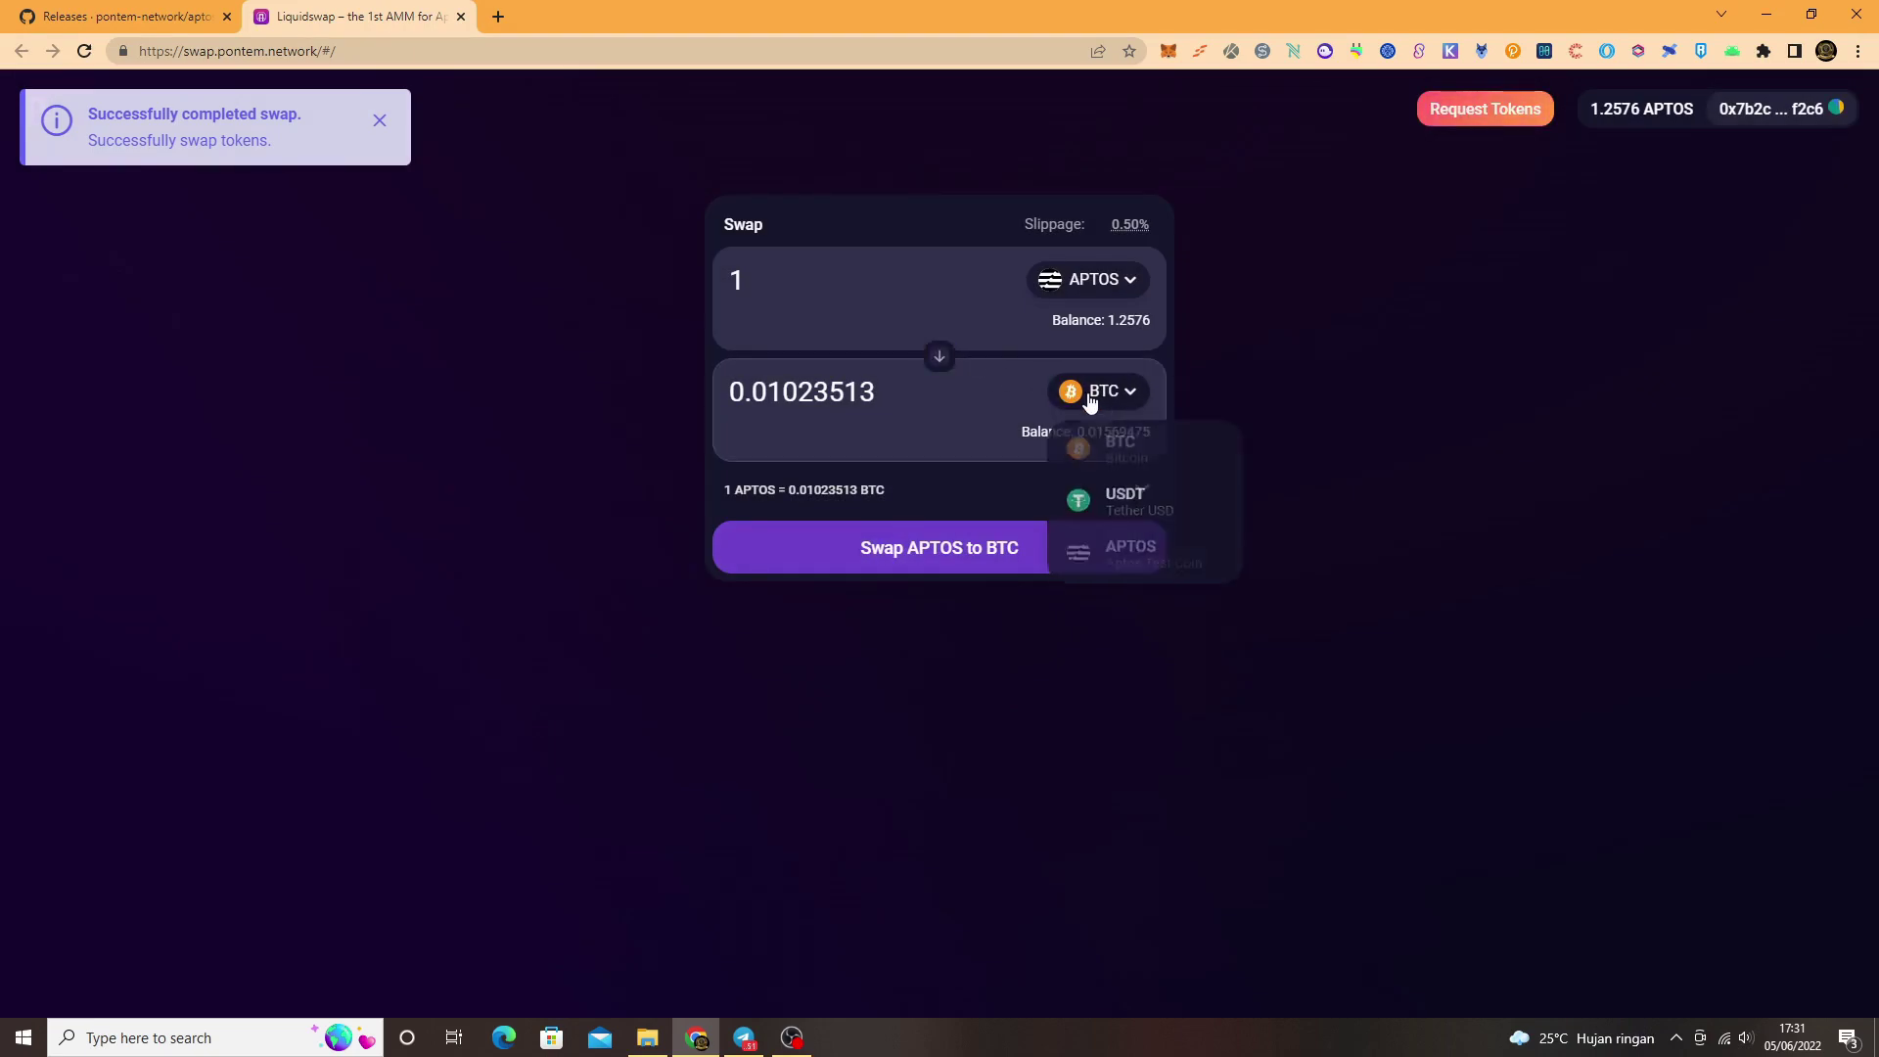
left_click(1131, 507)
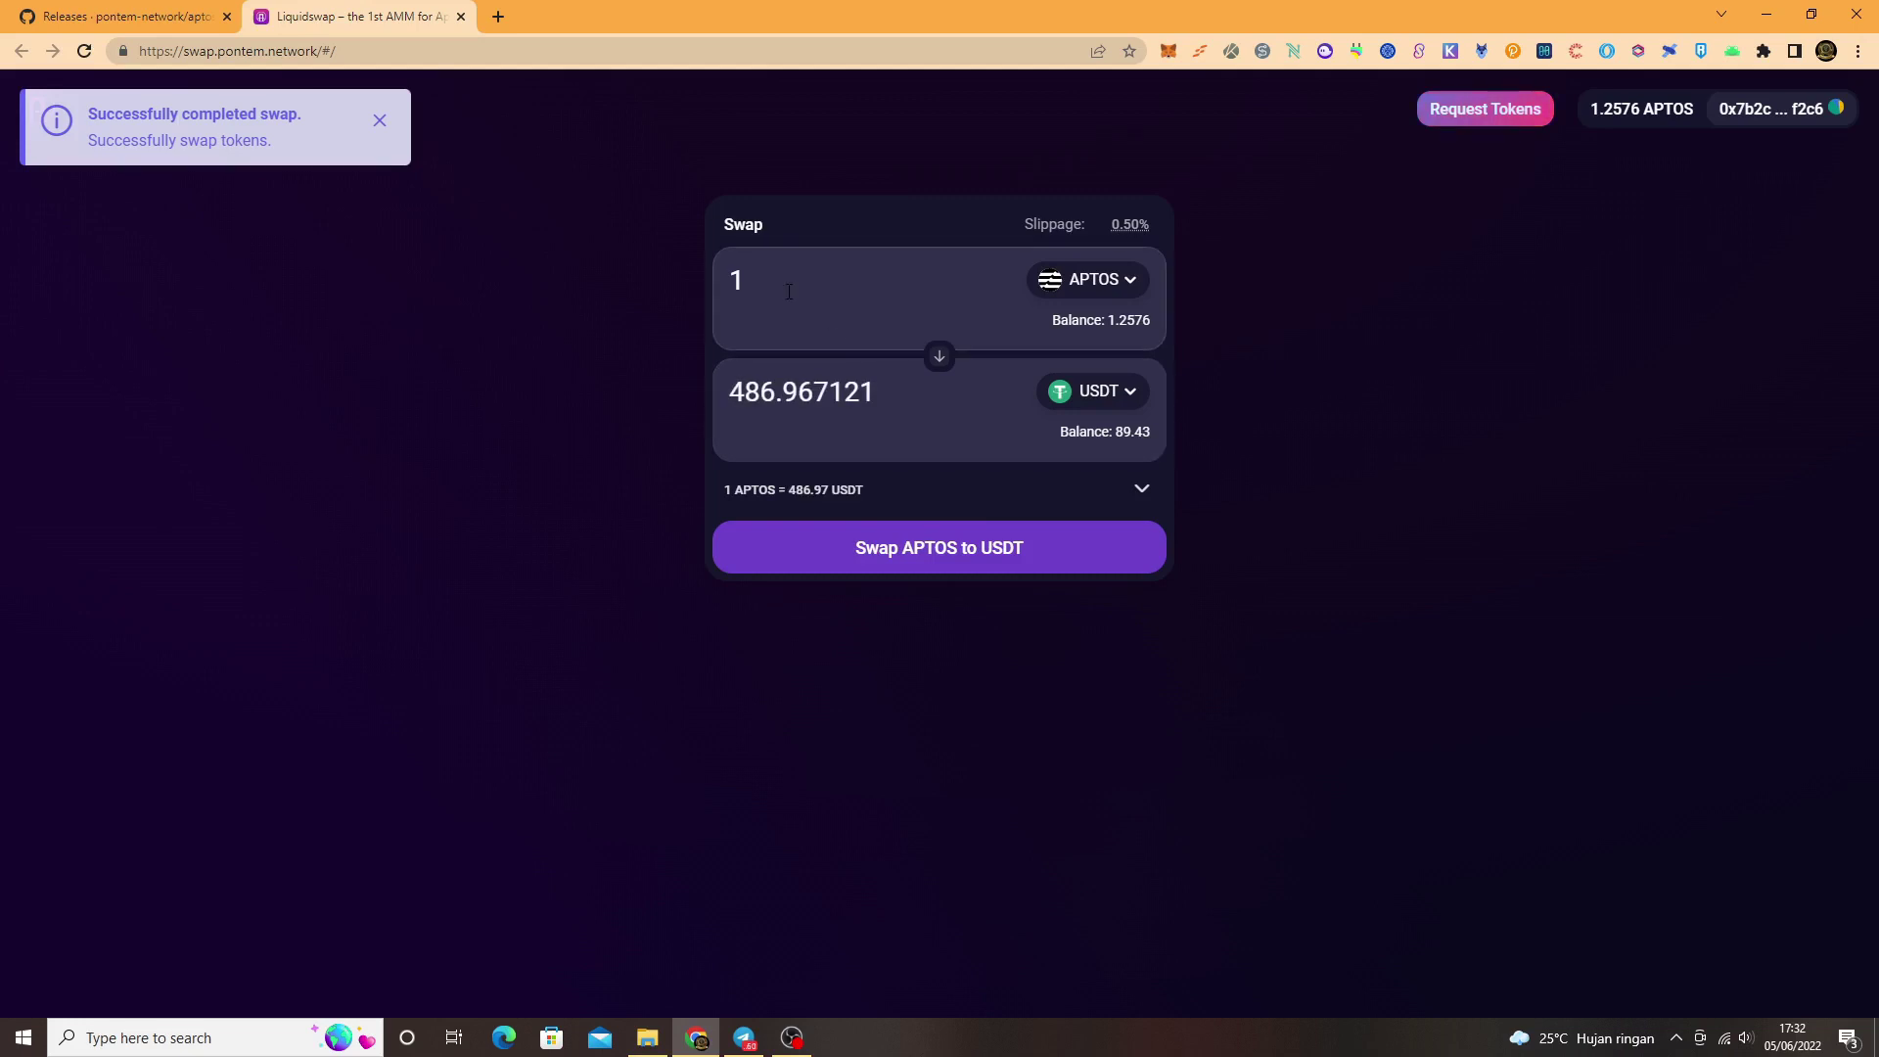
left_click_drag(789, 276, 712, 278)
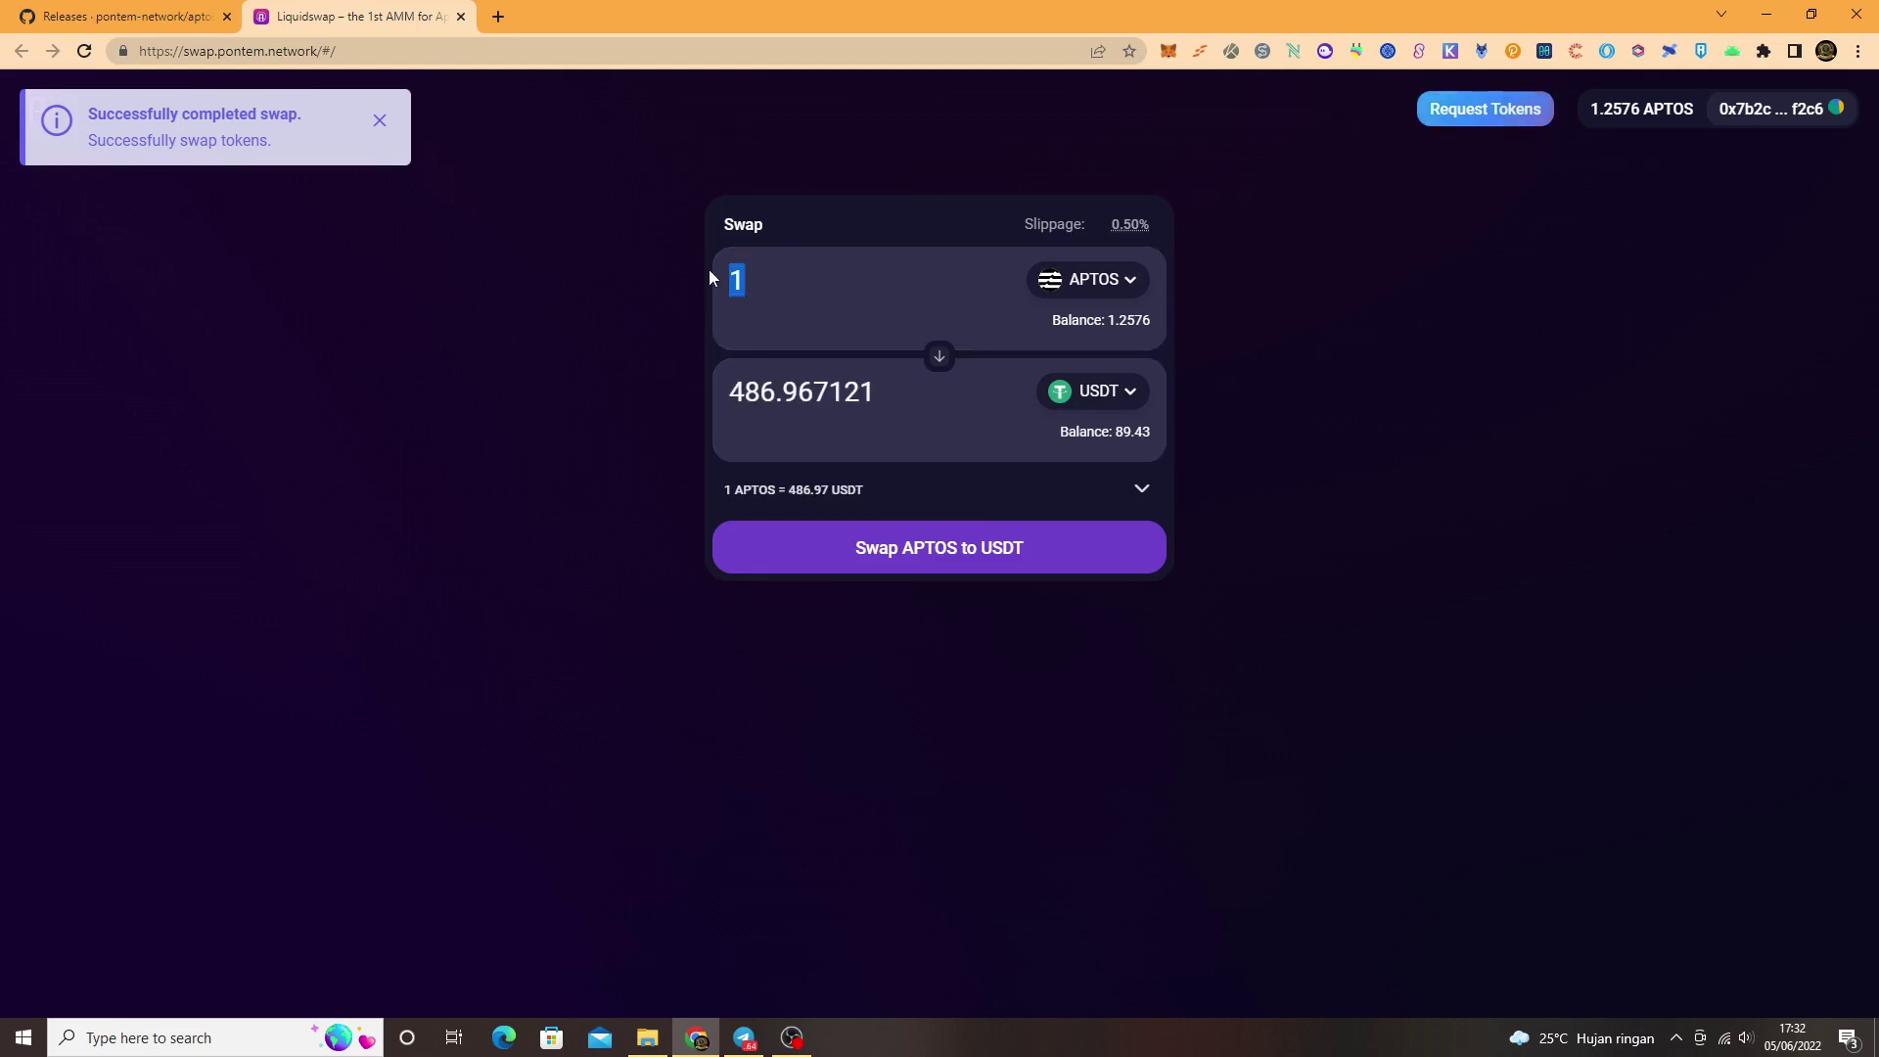
type("0.")
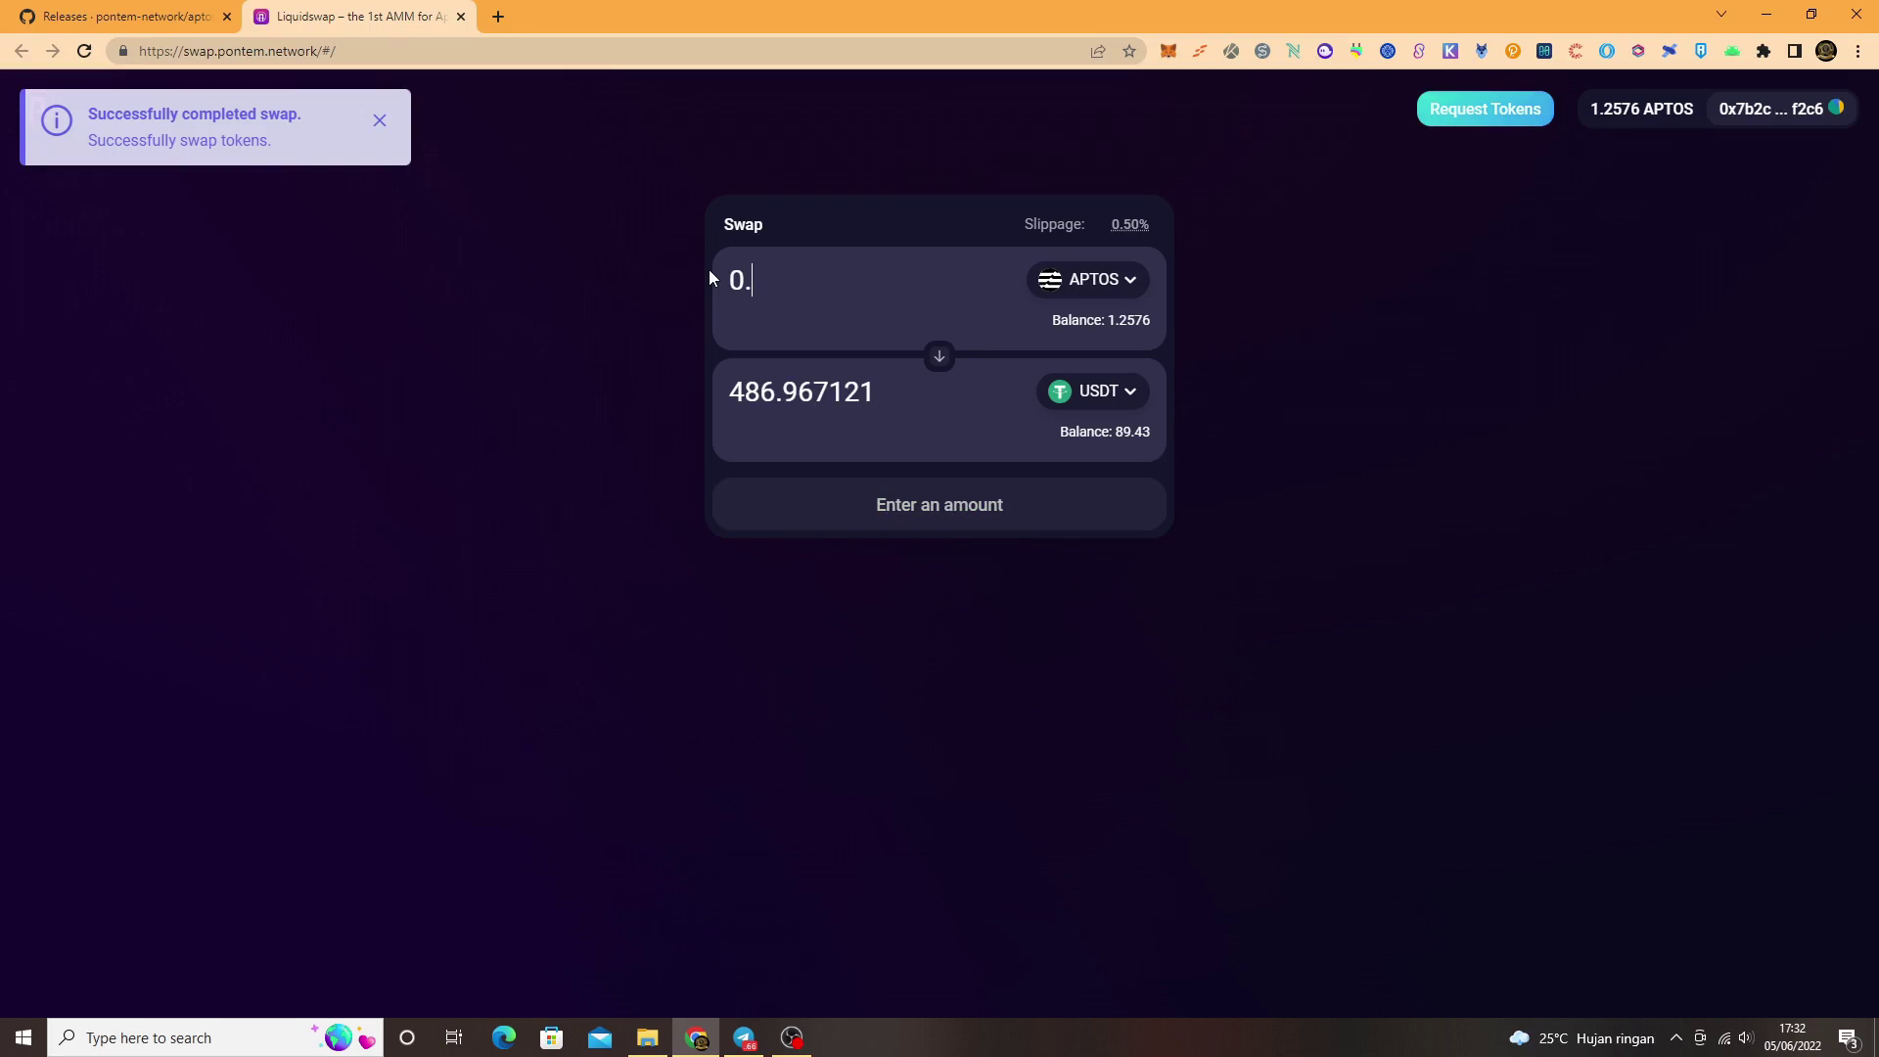
type("2")
left_click(922, 548)
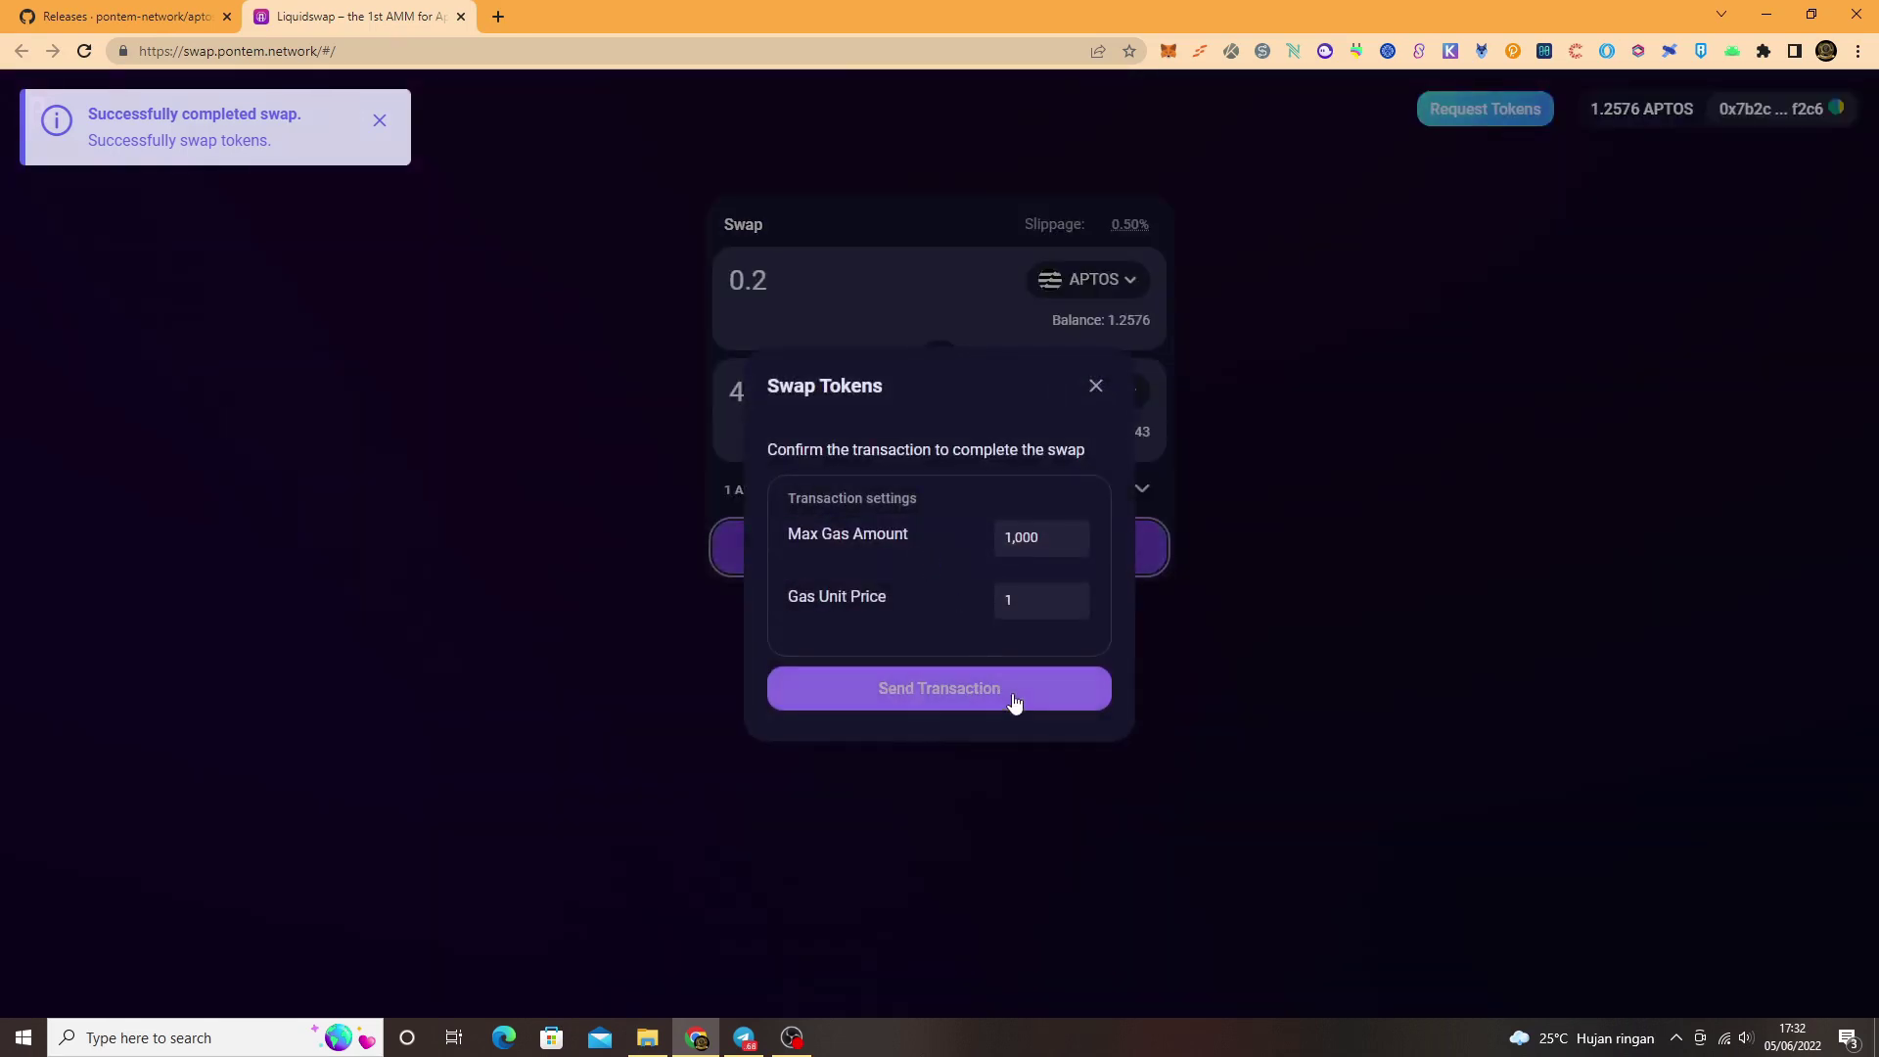
left_click(1014, 702)
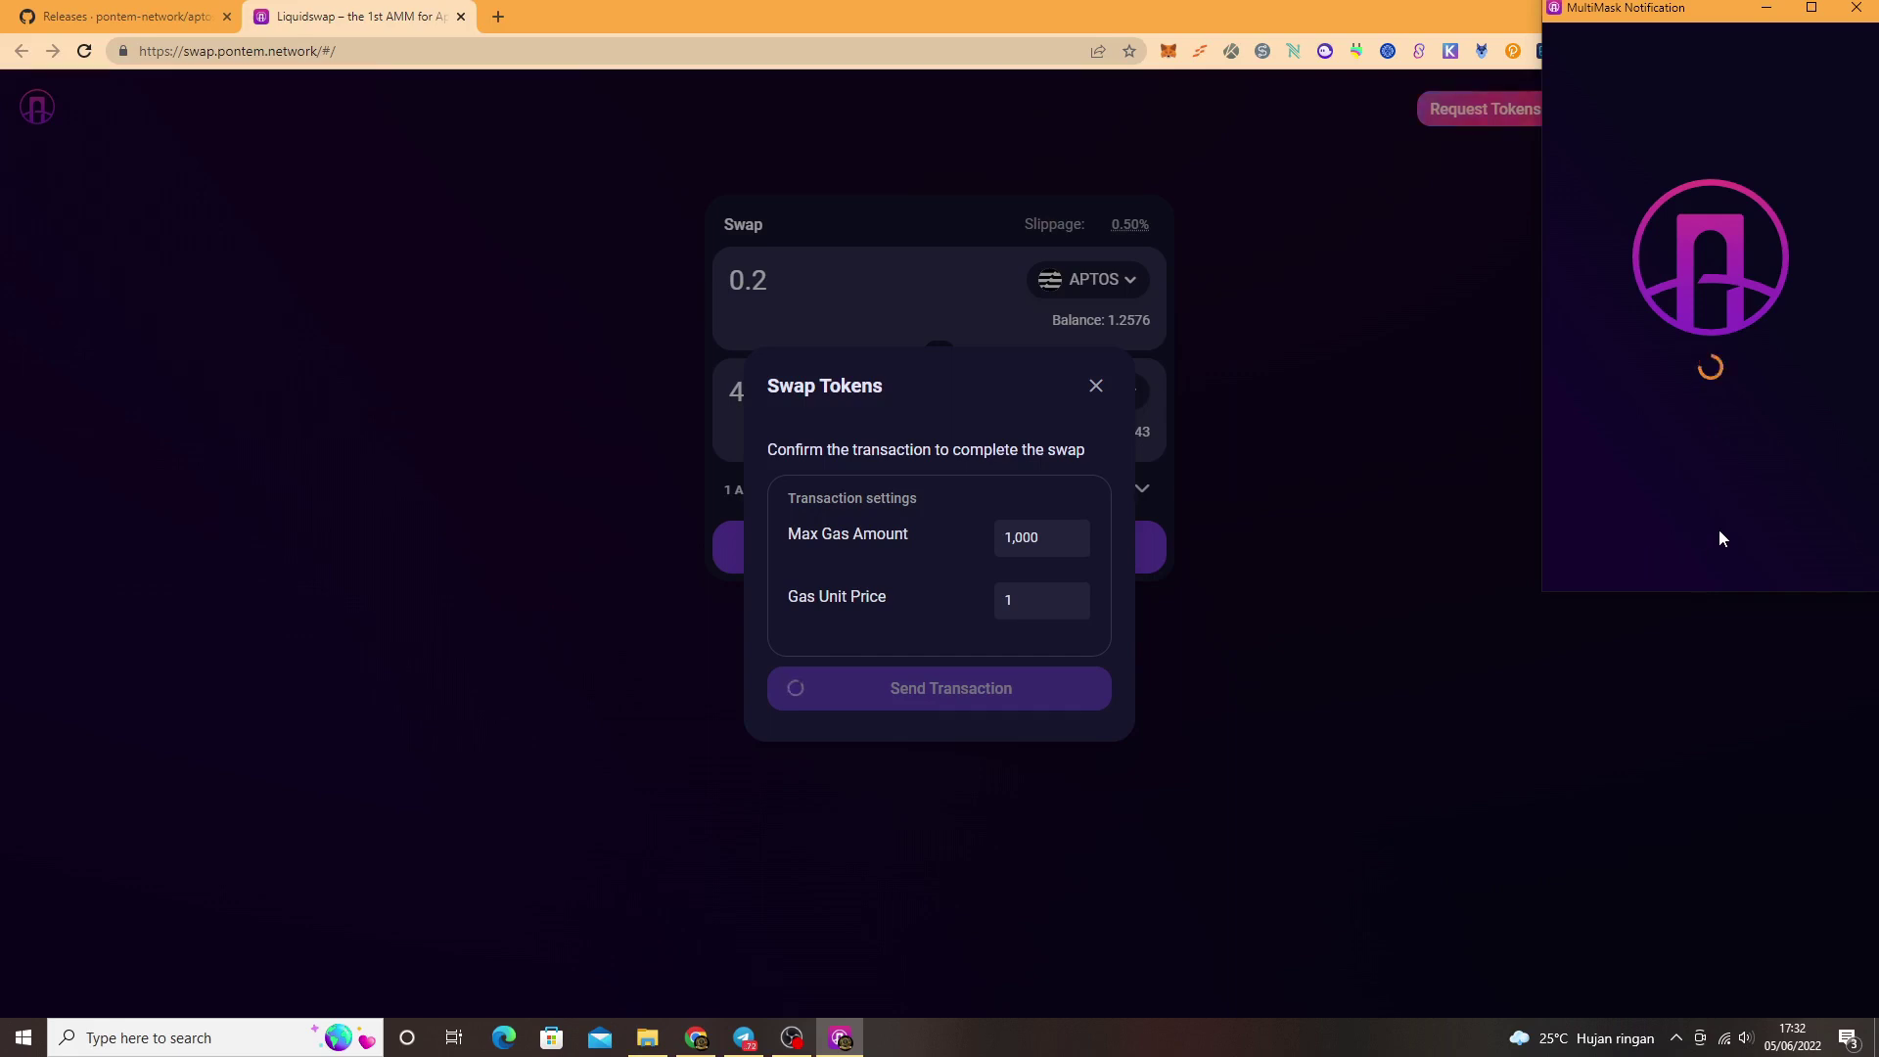
left_click(1779, 569)
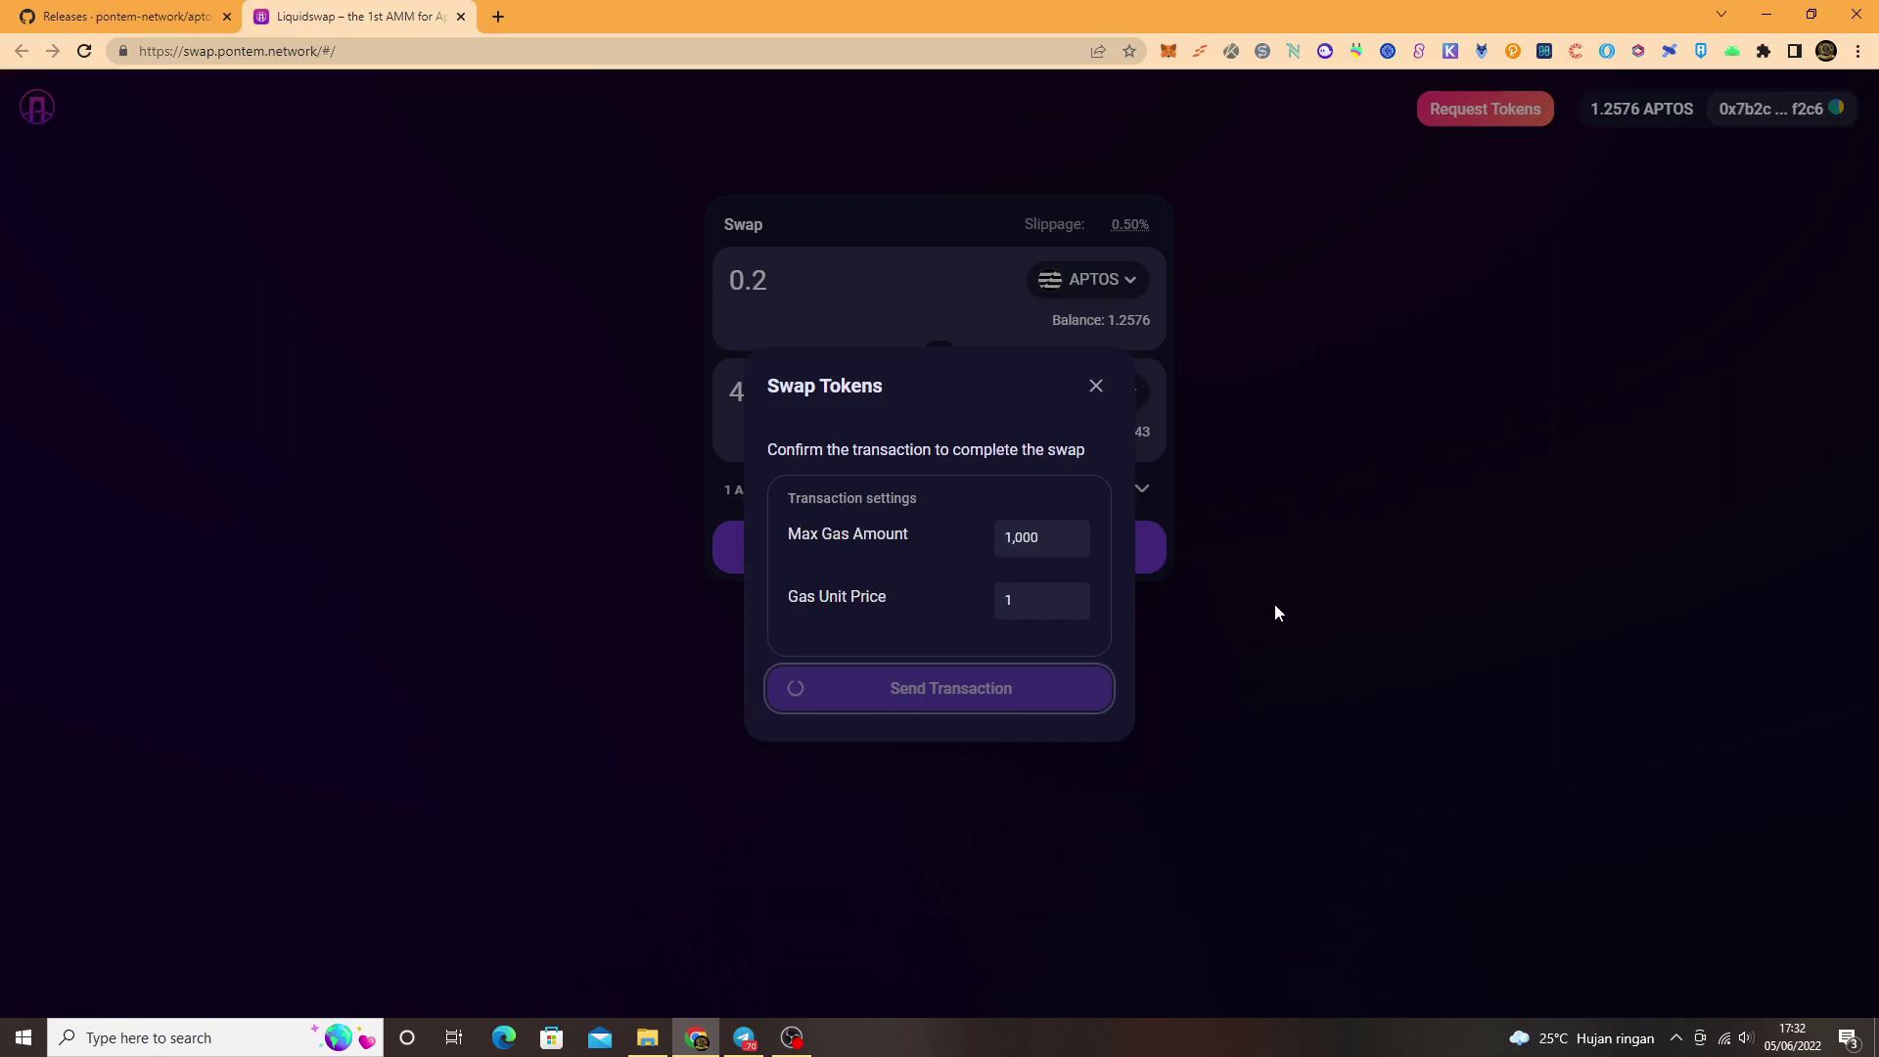
left_click(1040, 701)
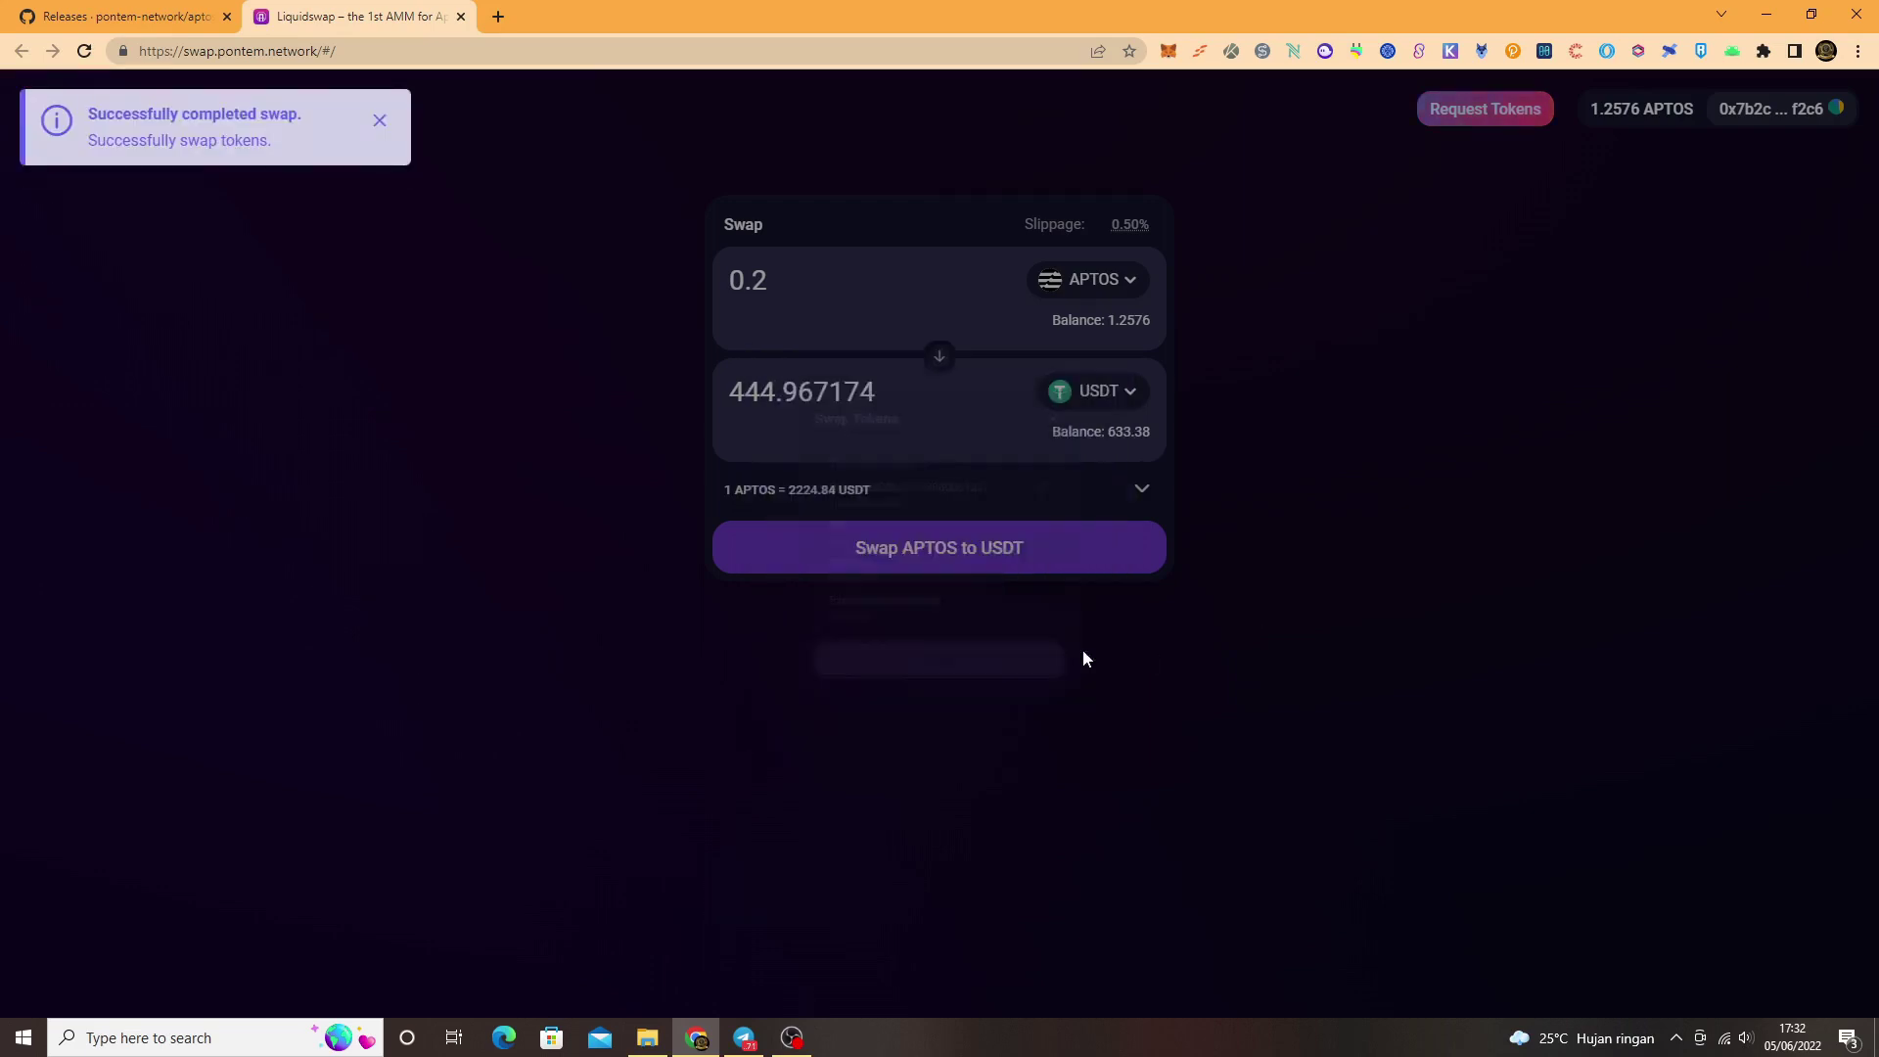
Step: Reverse the pair to sell BTC for APTOS and enter 0.002 BTC
left_click(1113, 401)
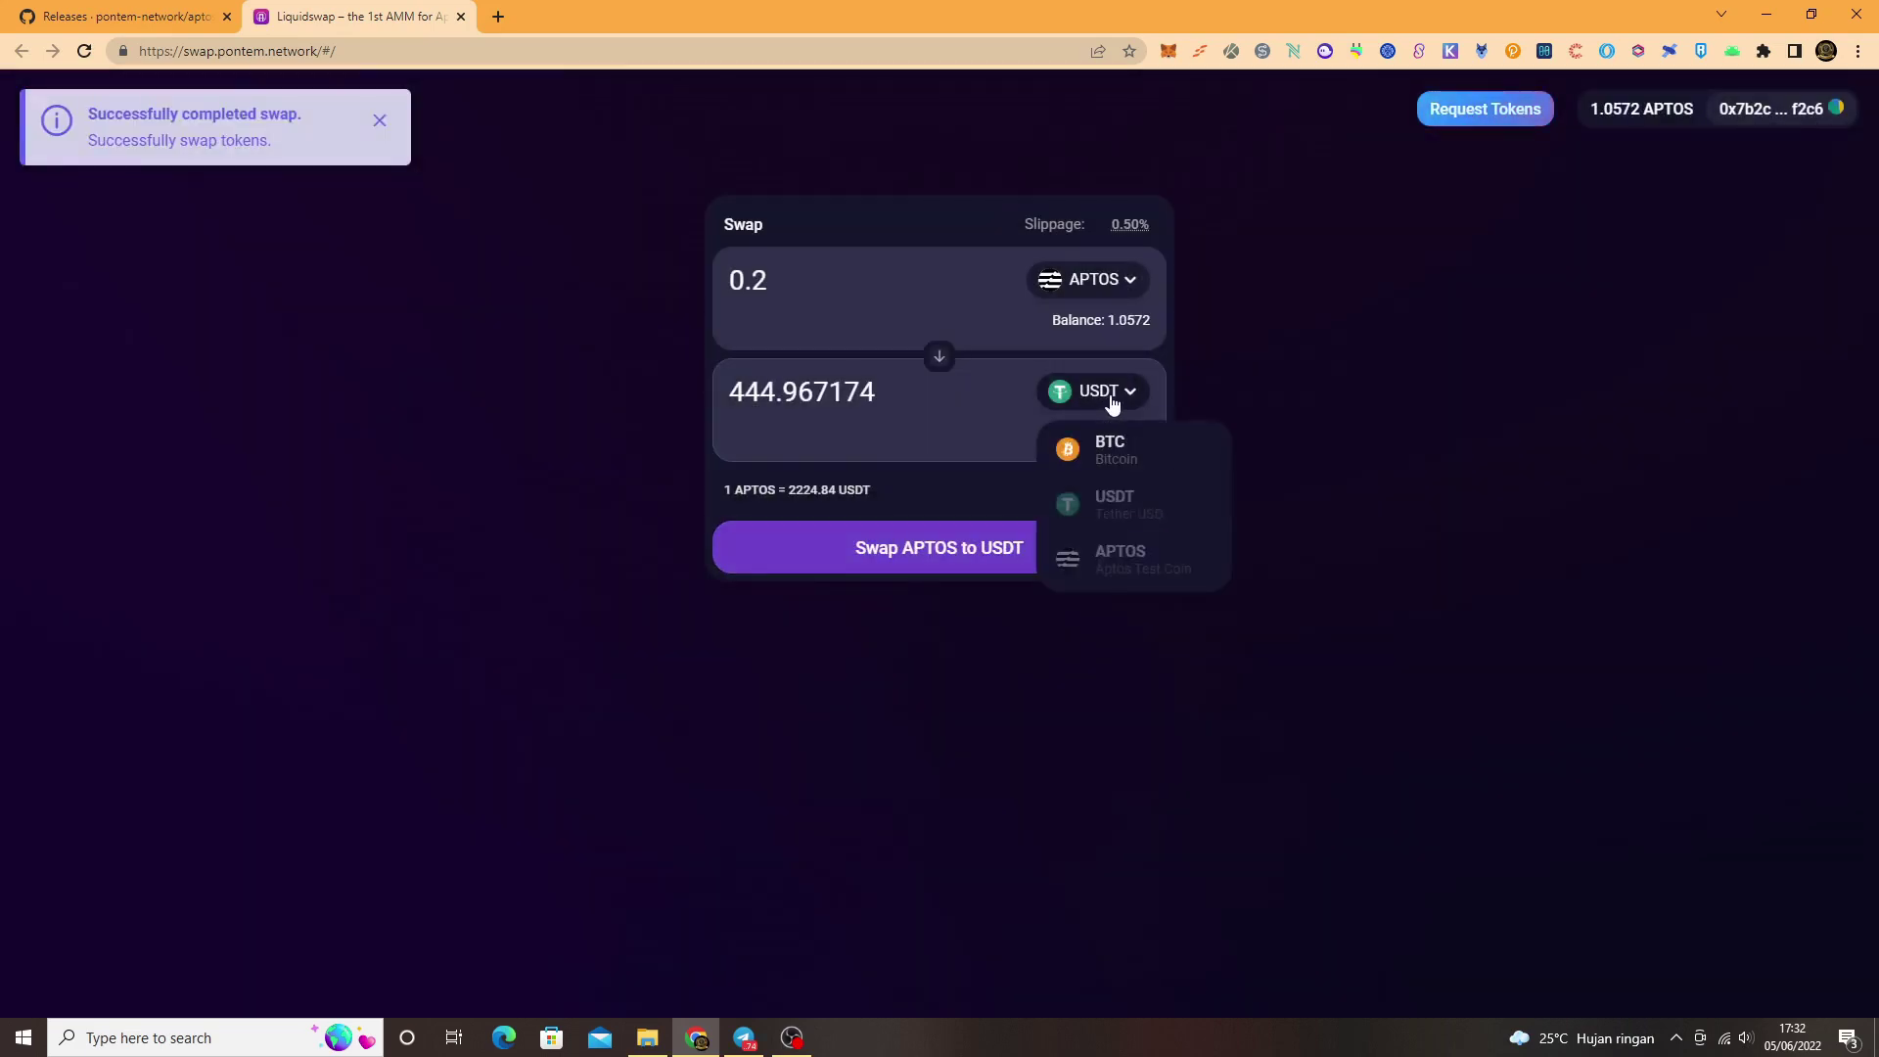
left_click(1109, 448)
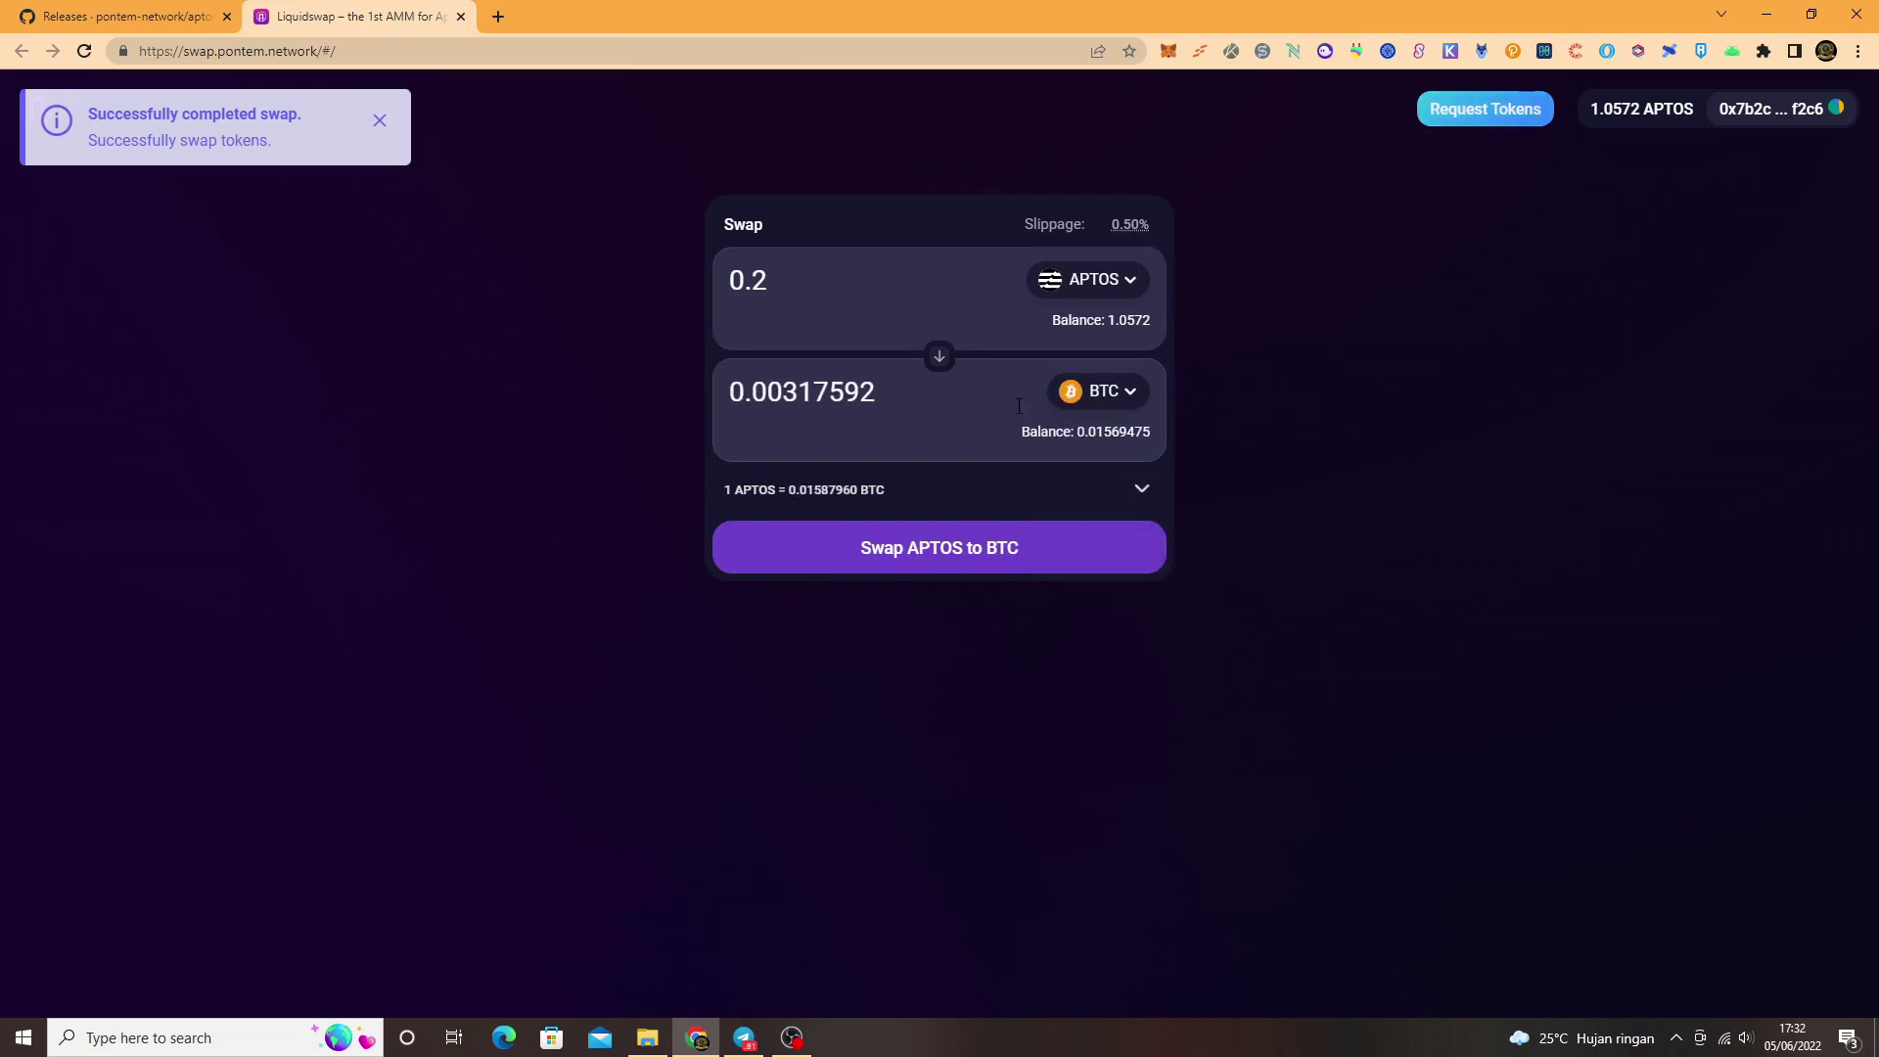
left_click(939, 357)
left_click(1098, 282)
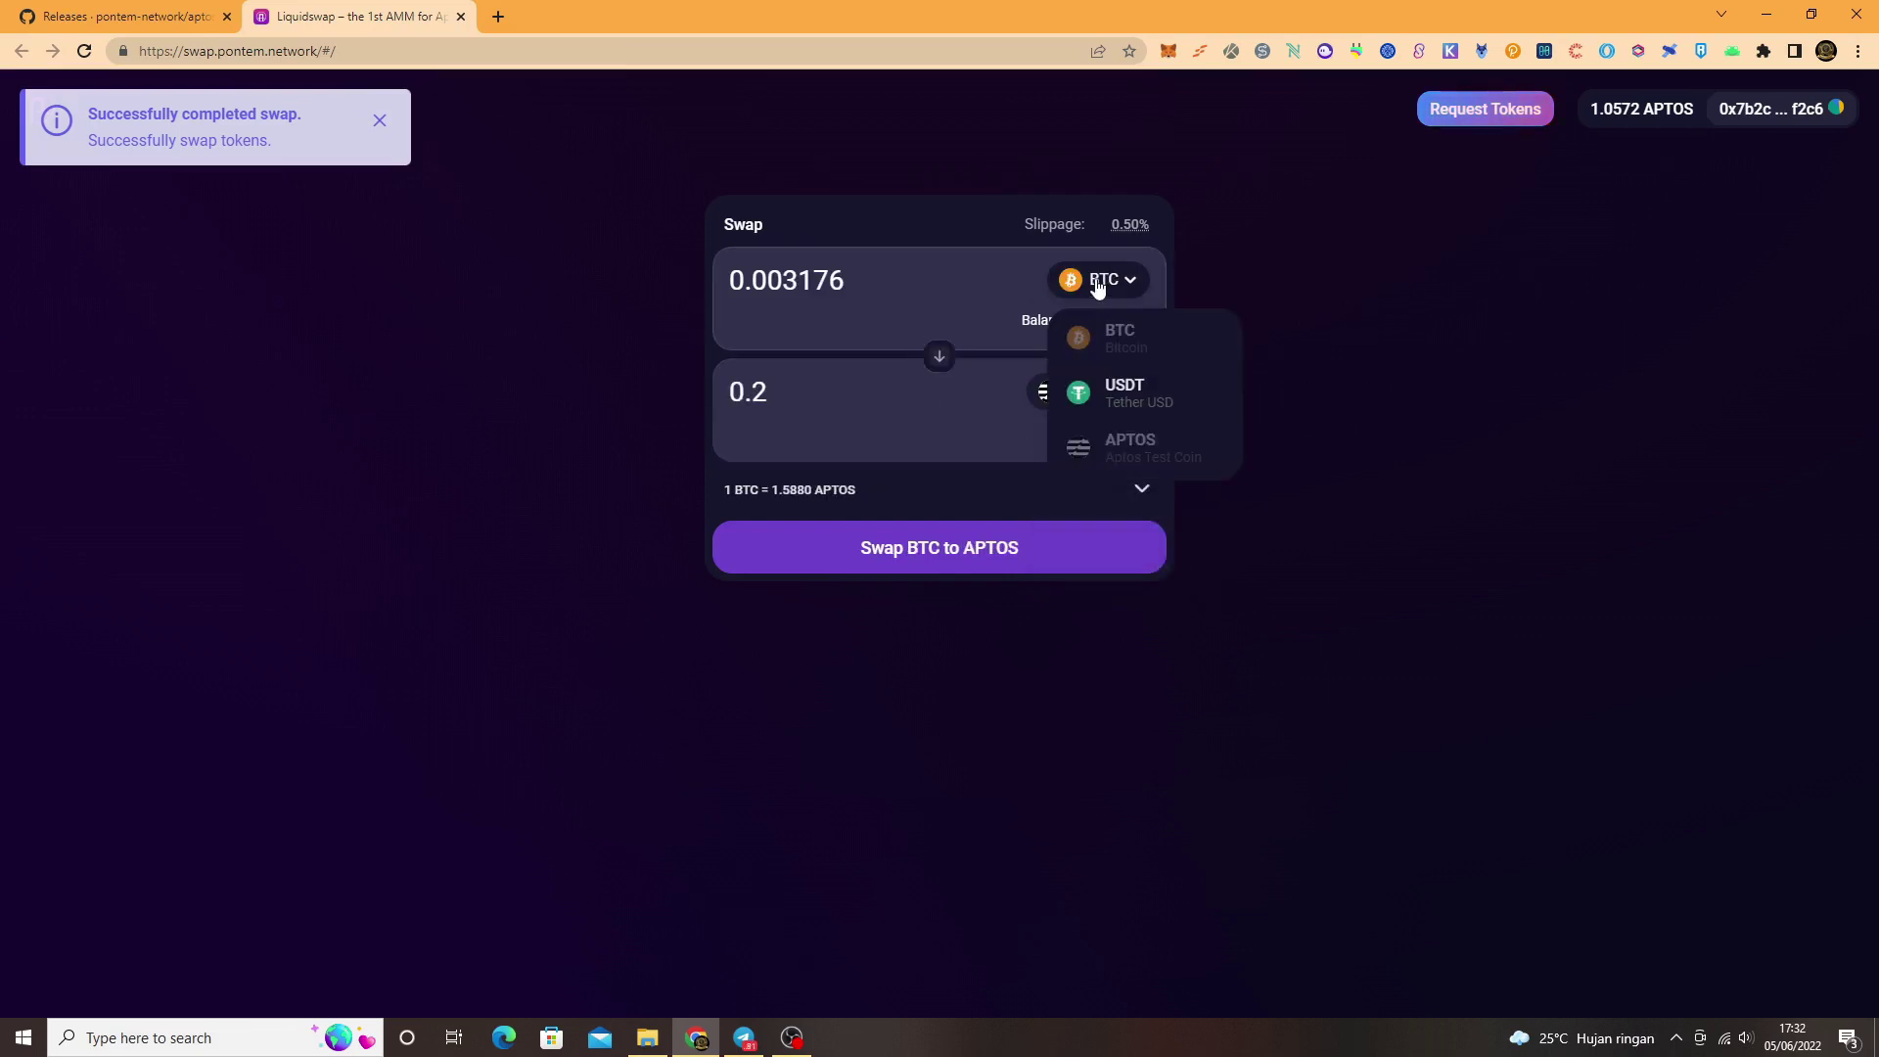
left_click(918, 288)
left_click_drag(914, 284, 655, 293)
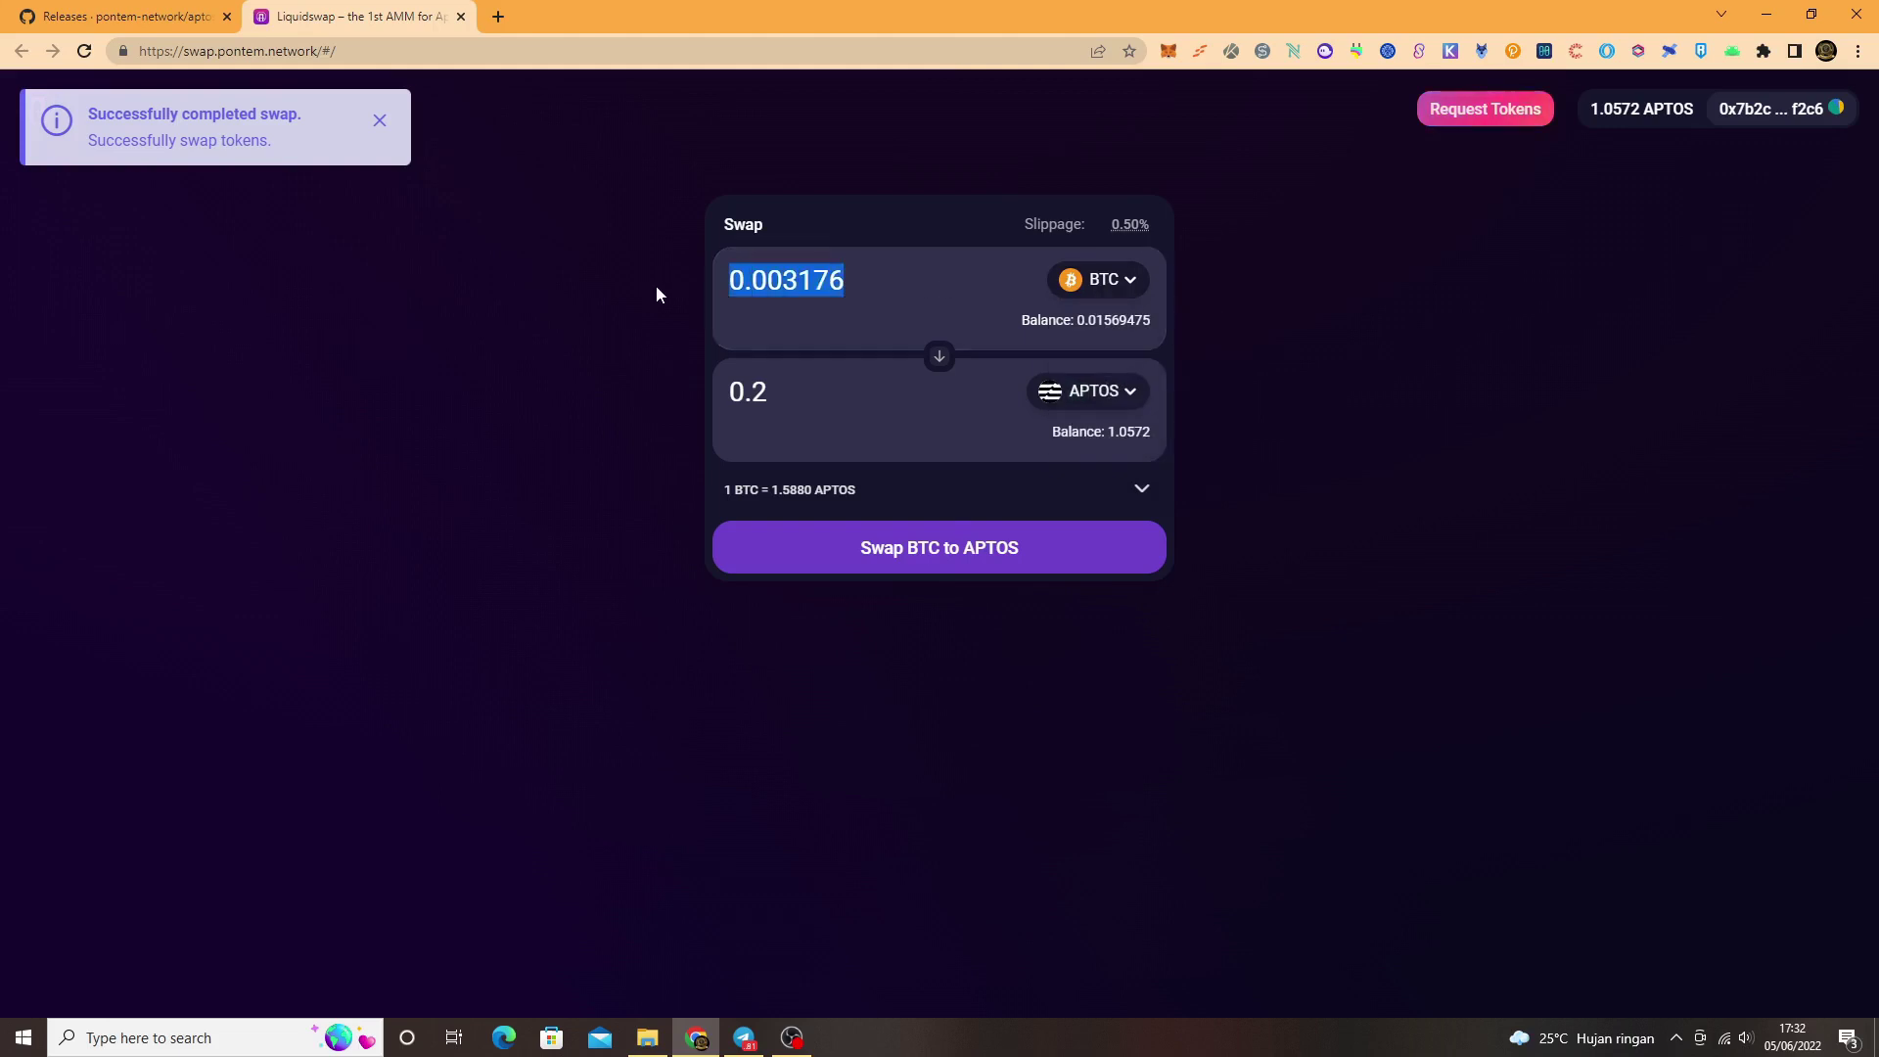
type("0")
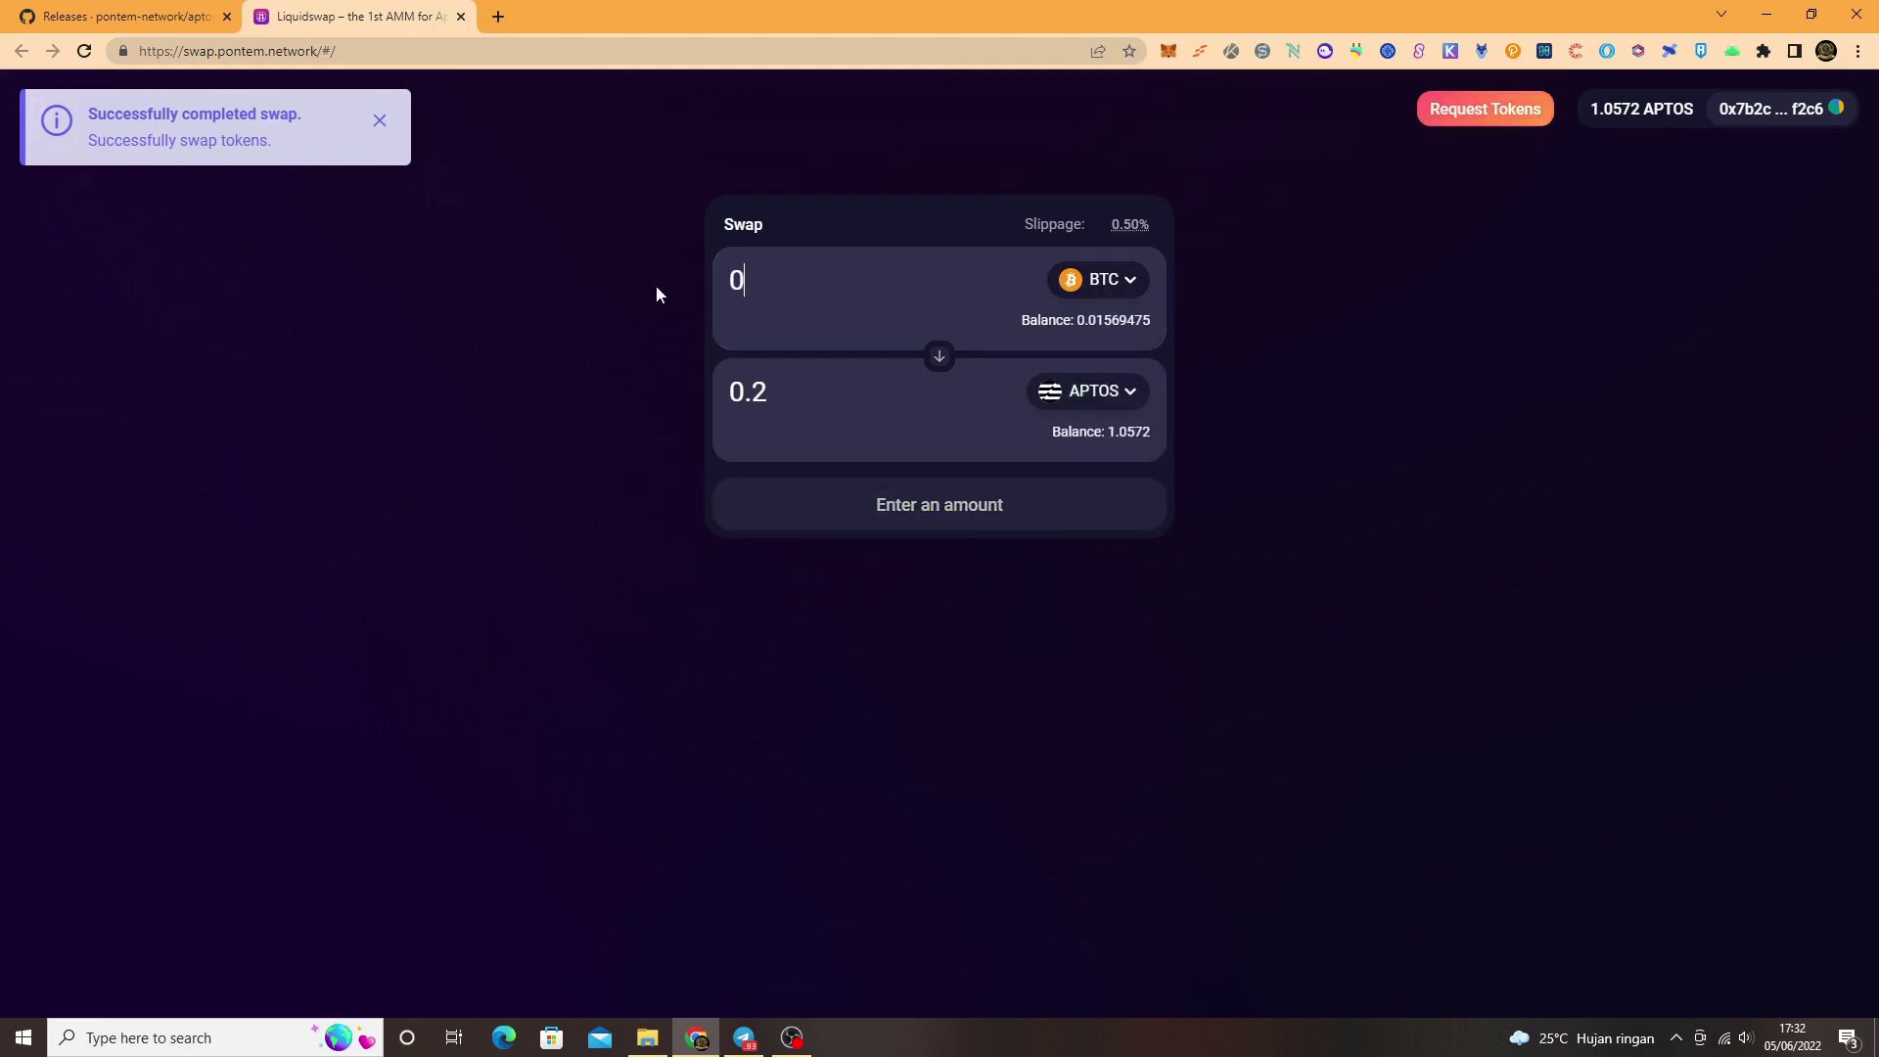
type(".002")
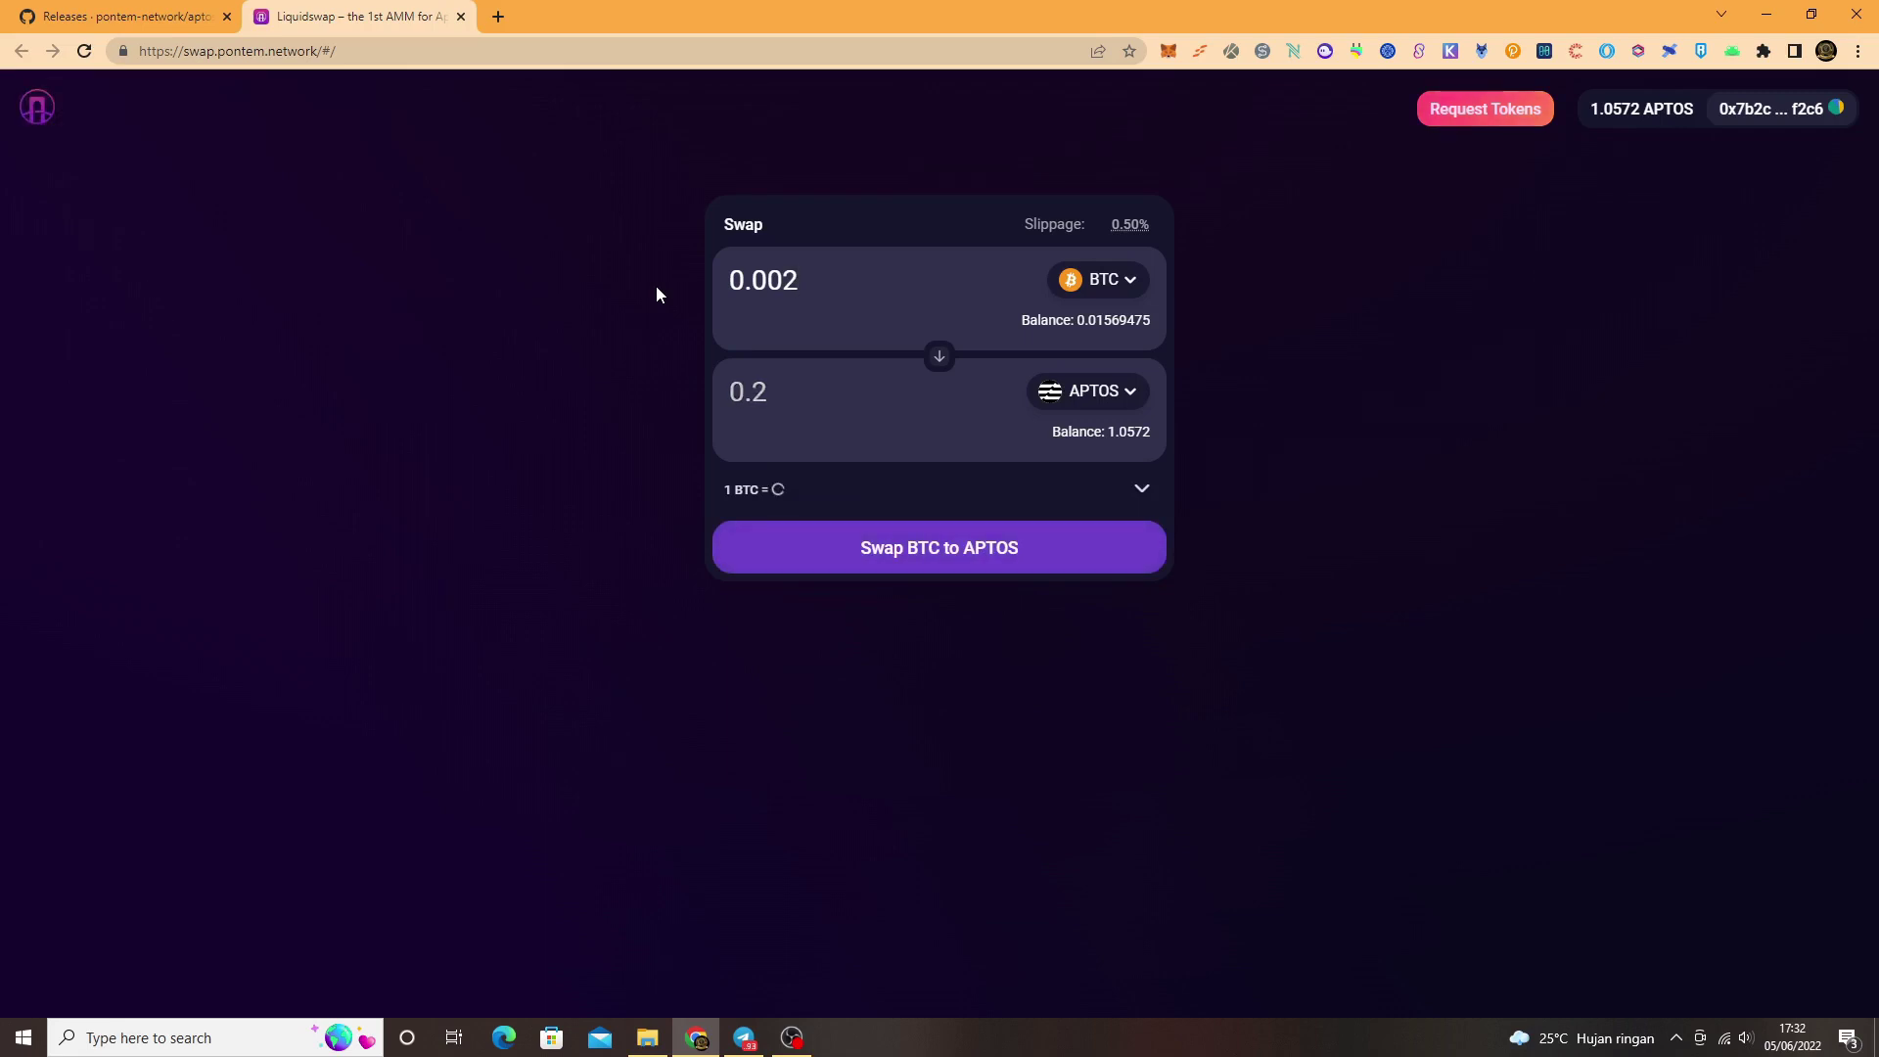
Step: Submit the 0.002 BTC swap, approve it in MultiMask, and close the transaction details
left_click(1000, 544)
left_click(1019, 688)
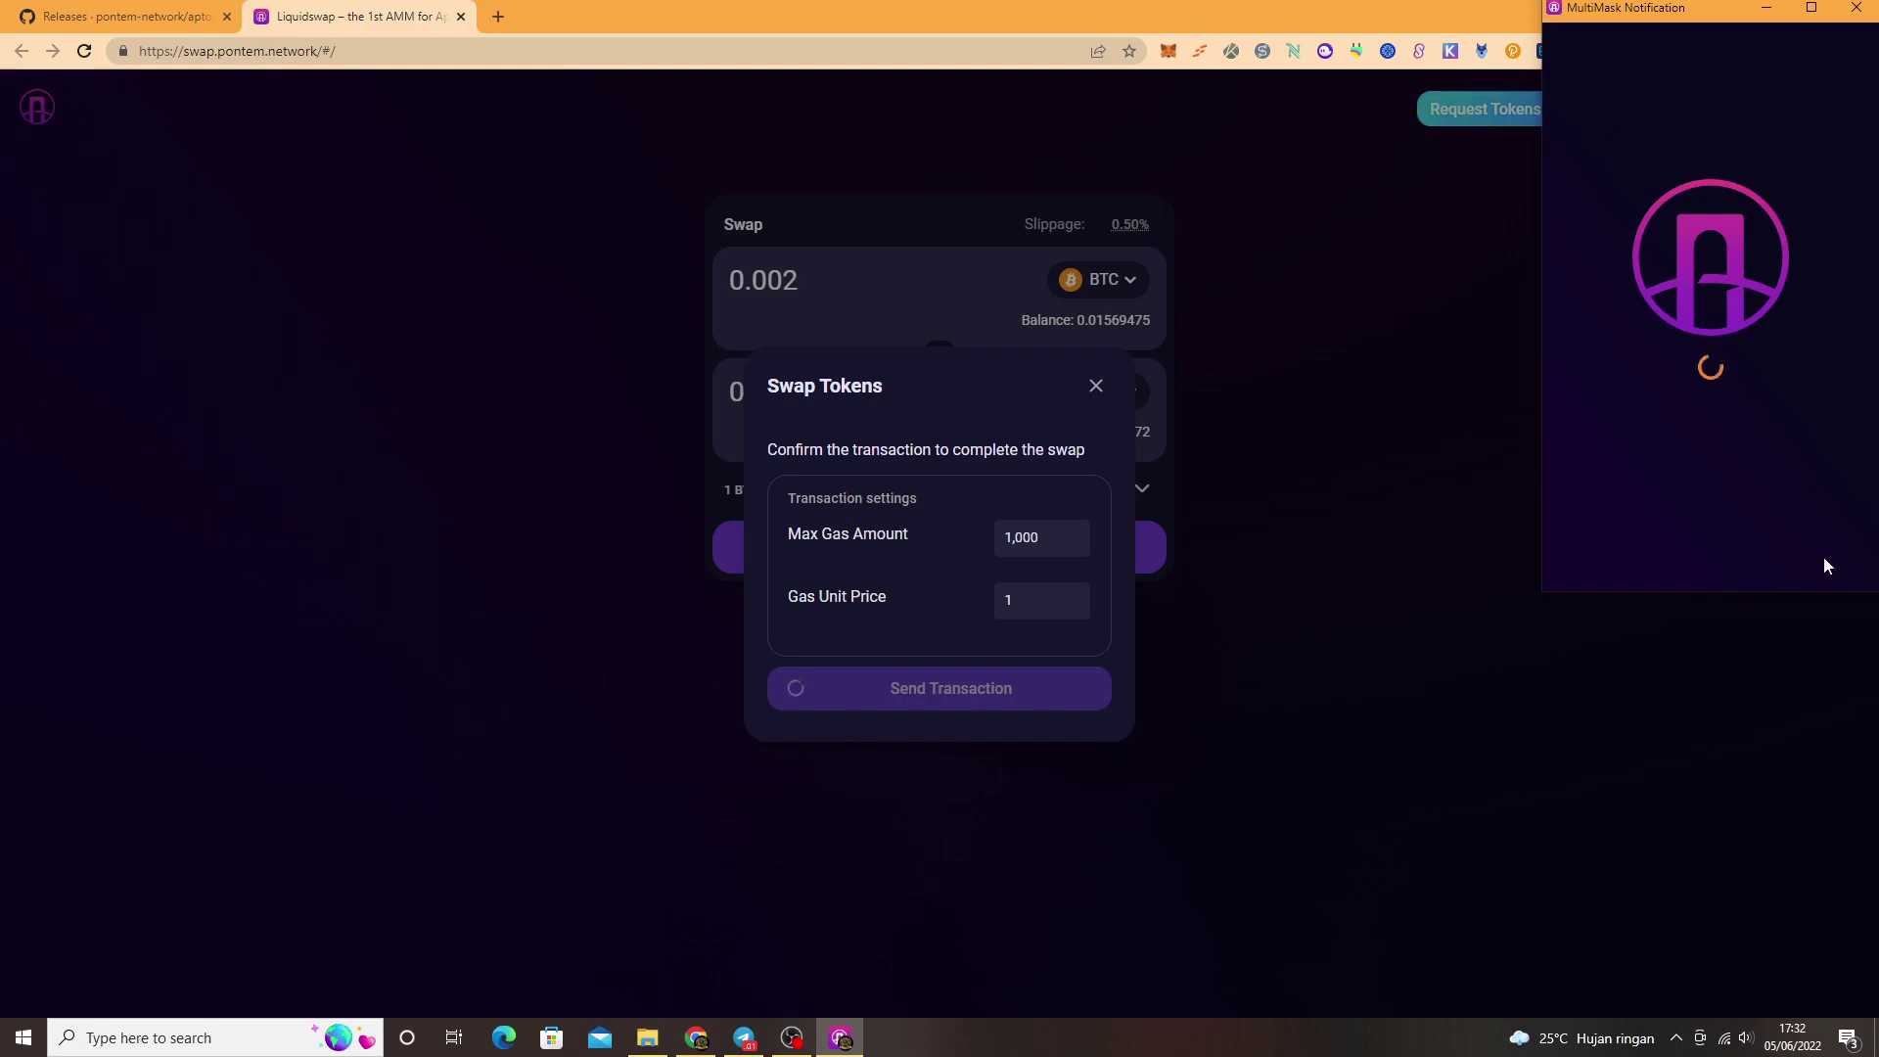
left_click(1781, 554)
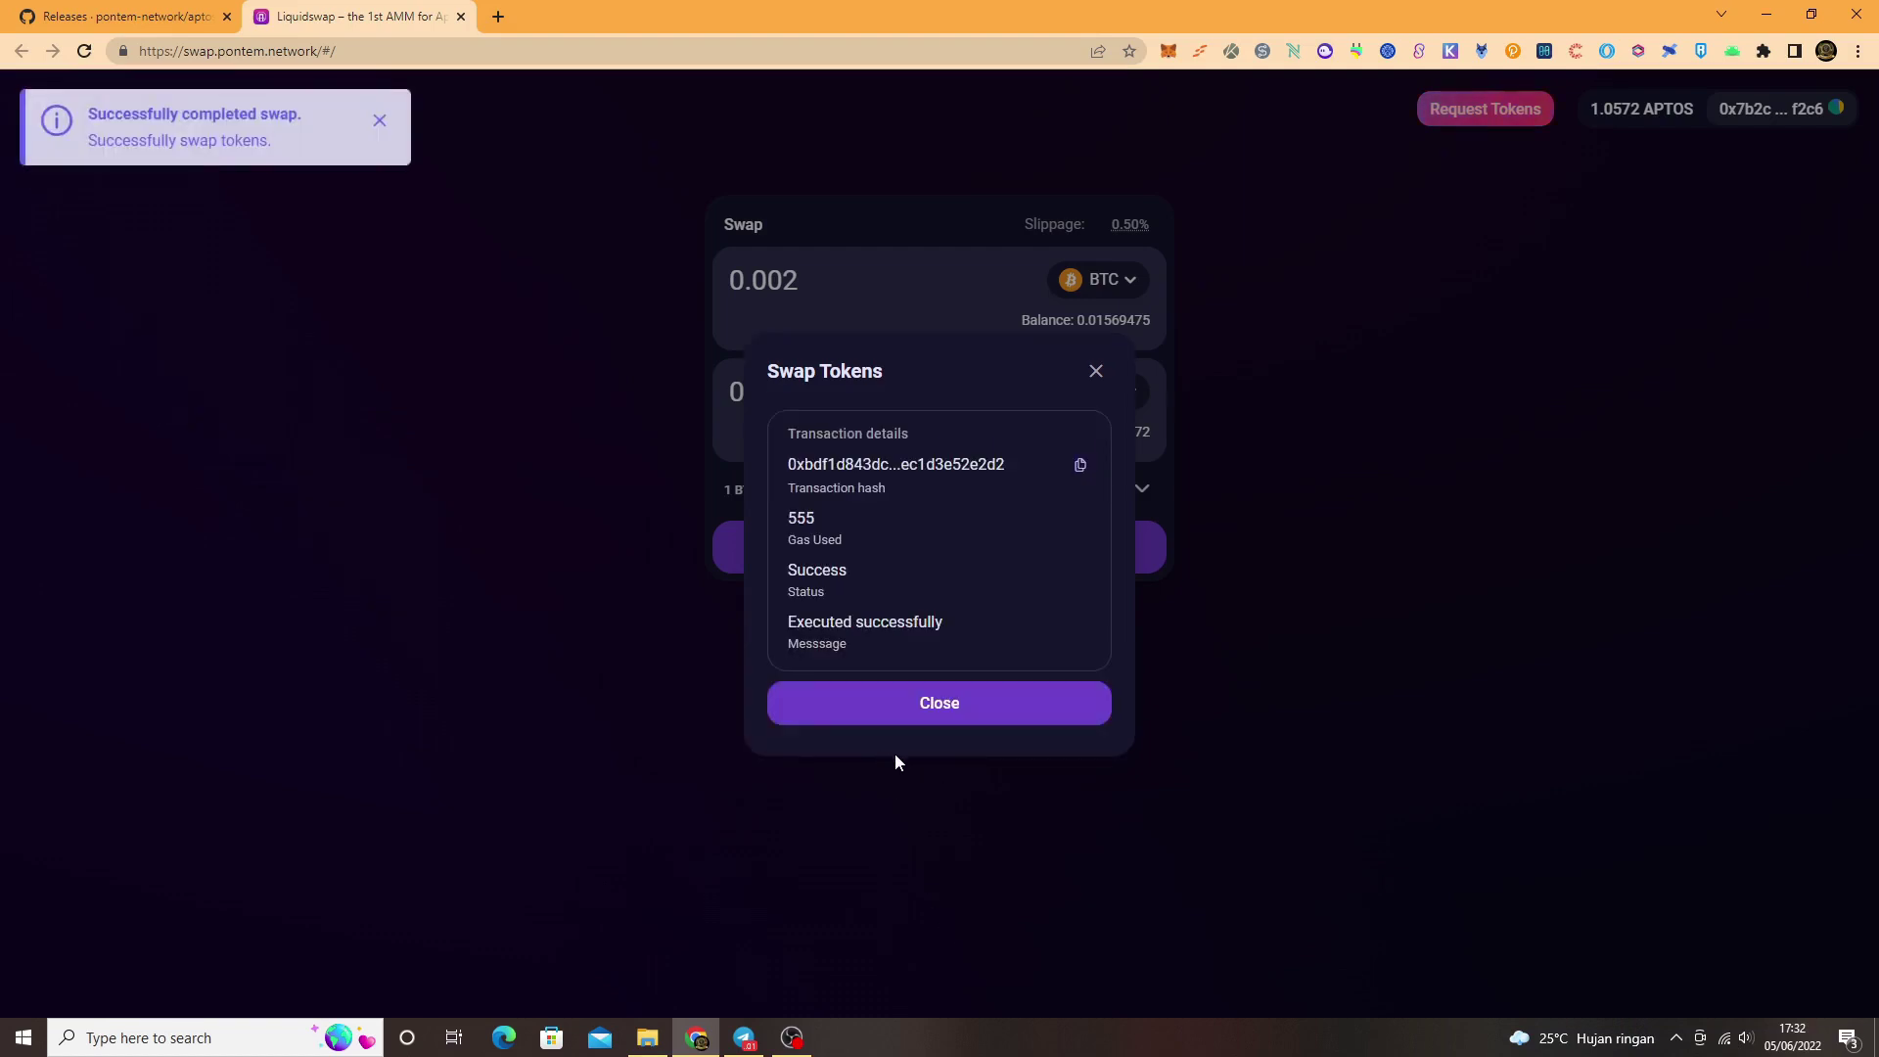
left_click(905, 722)
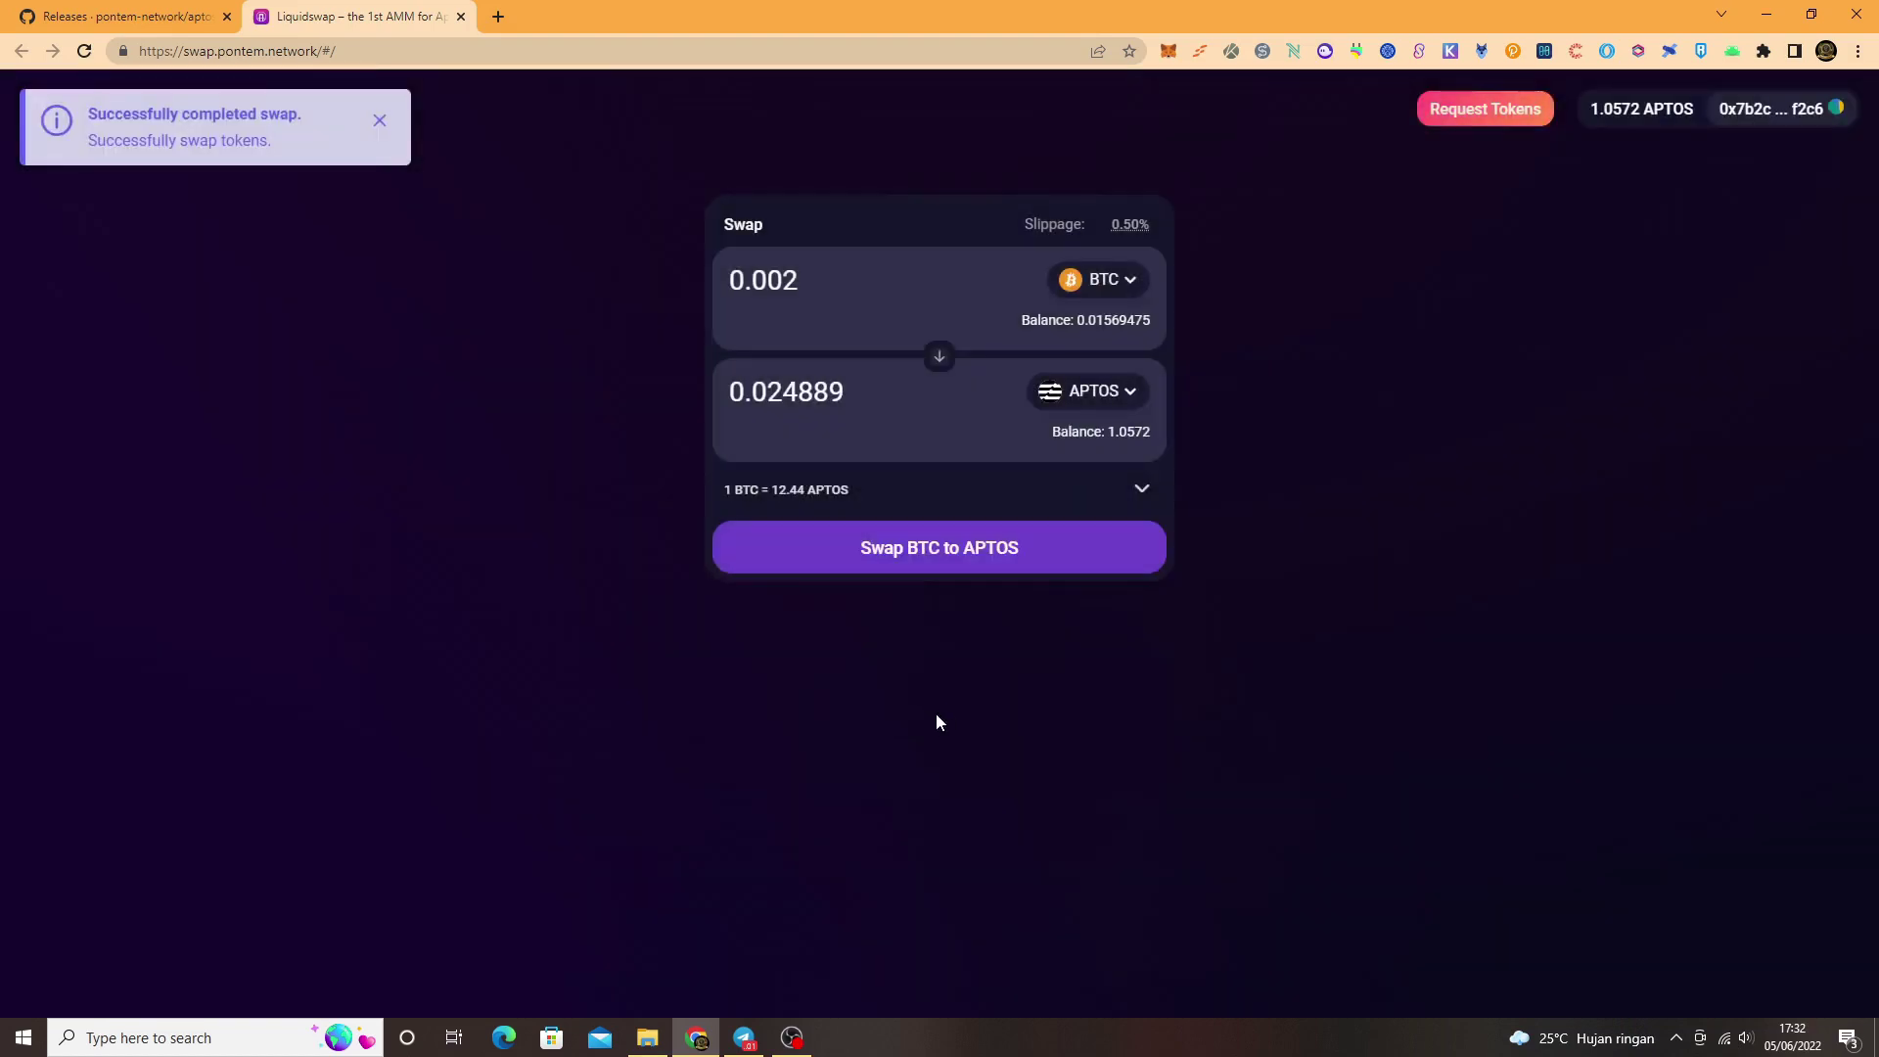
Step: Open the Join Discord link from the Telegram post, then minimize Chrome, Telegram and Explorer
left_click(745, 1041)
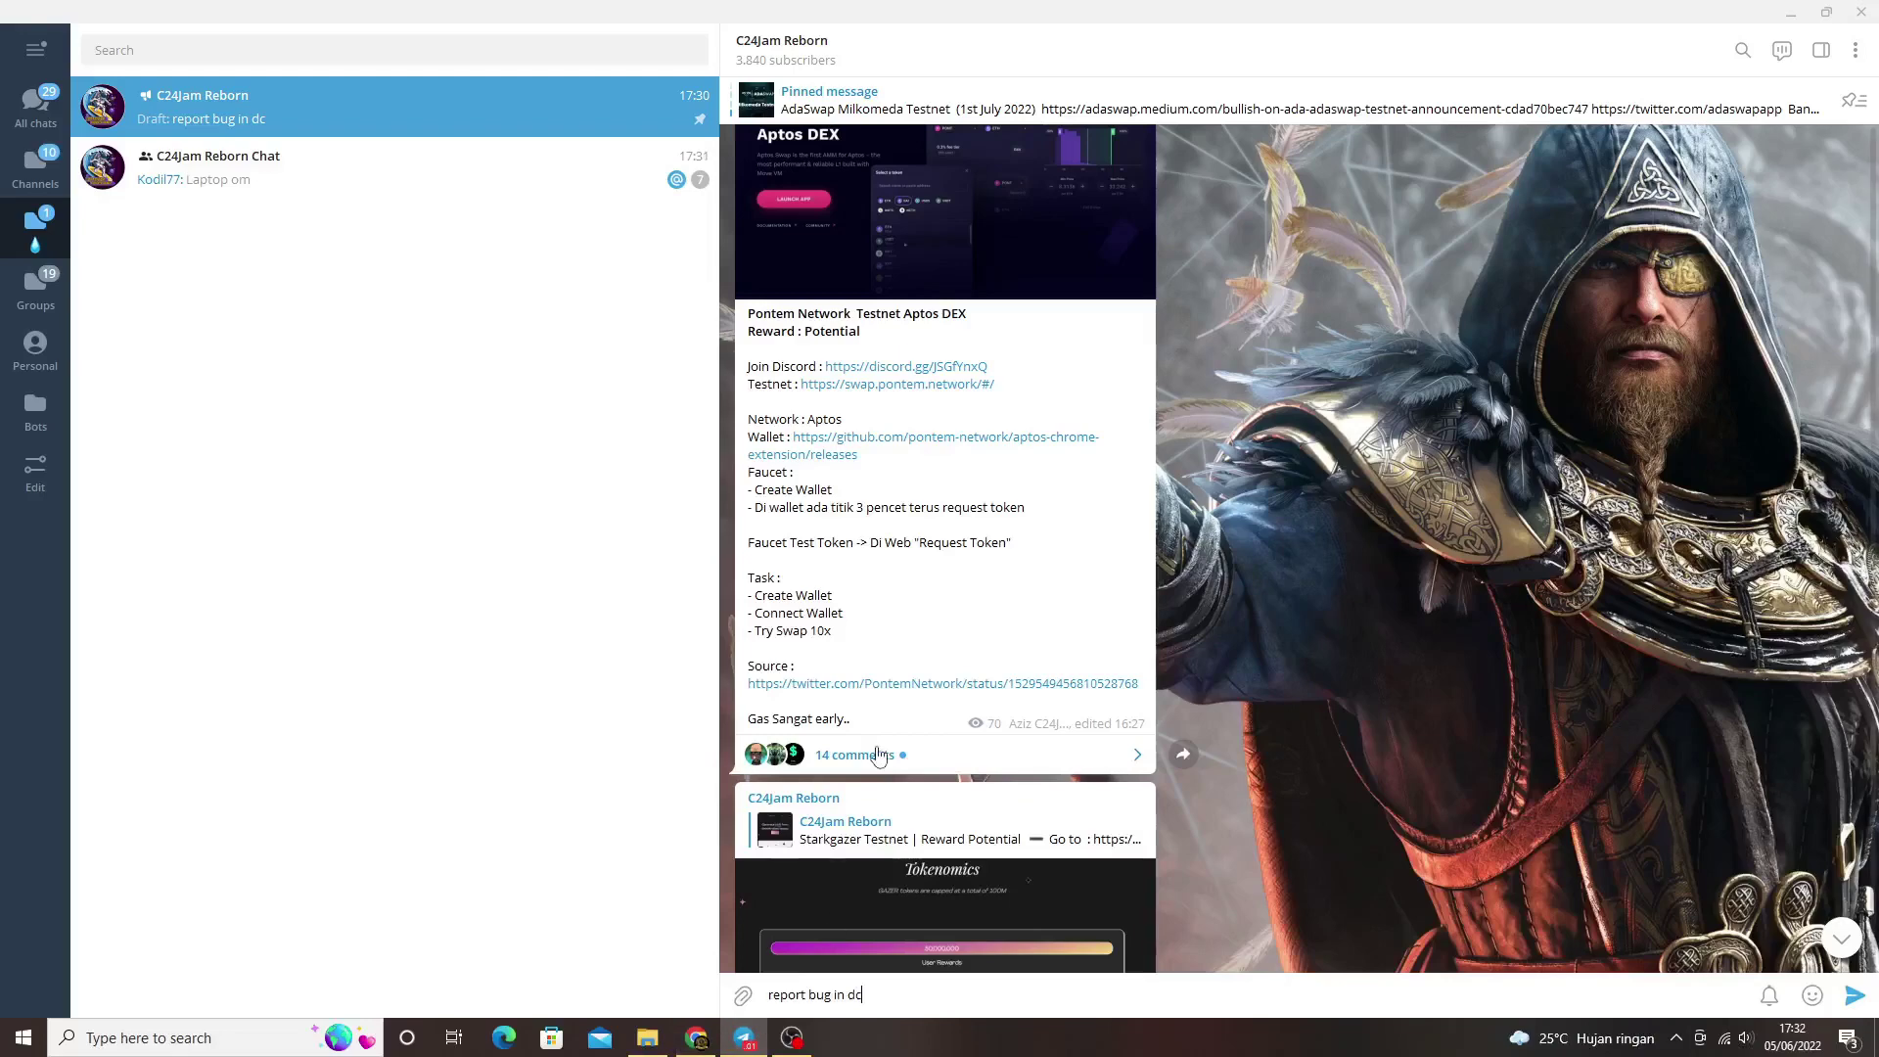
left_click(915, 368)
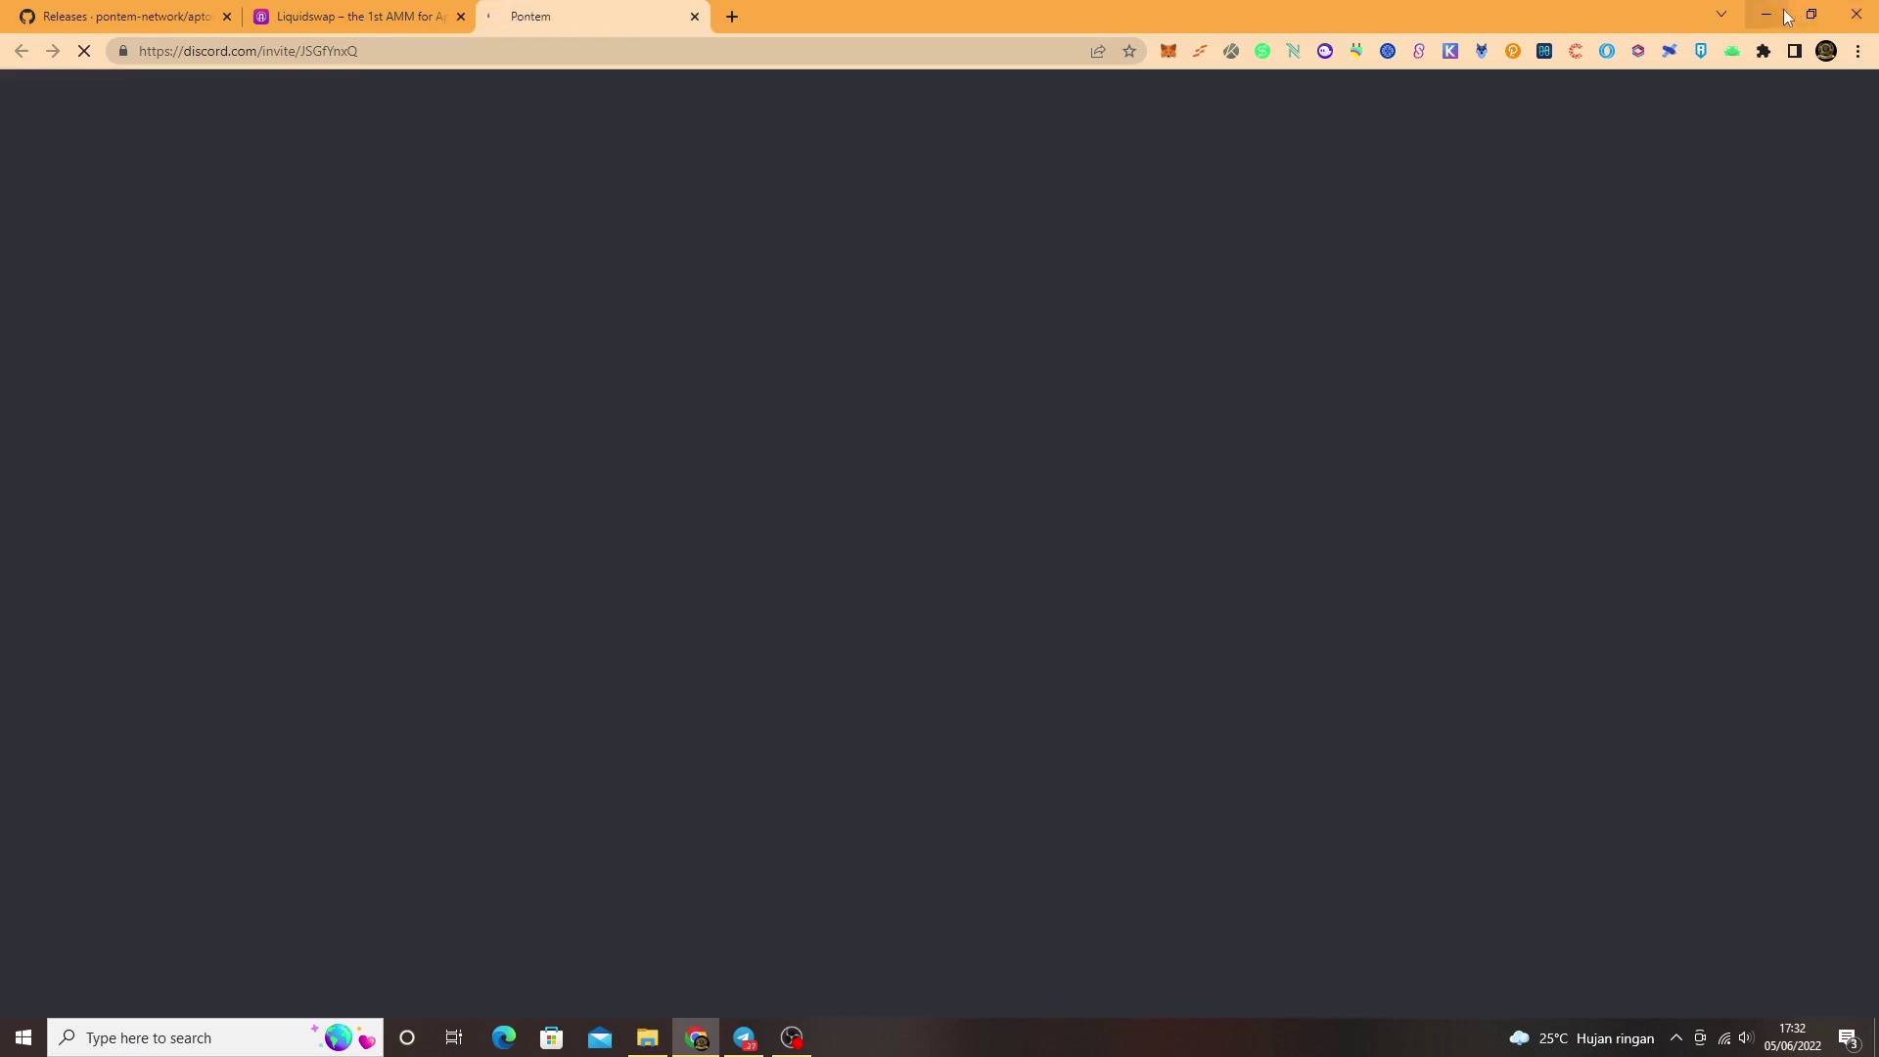
left_click(1771, 16)
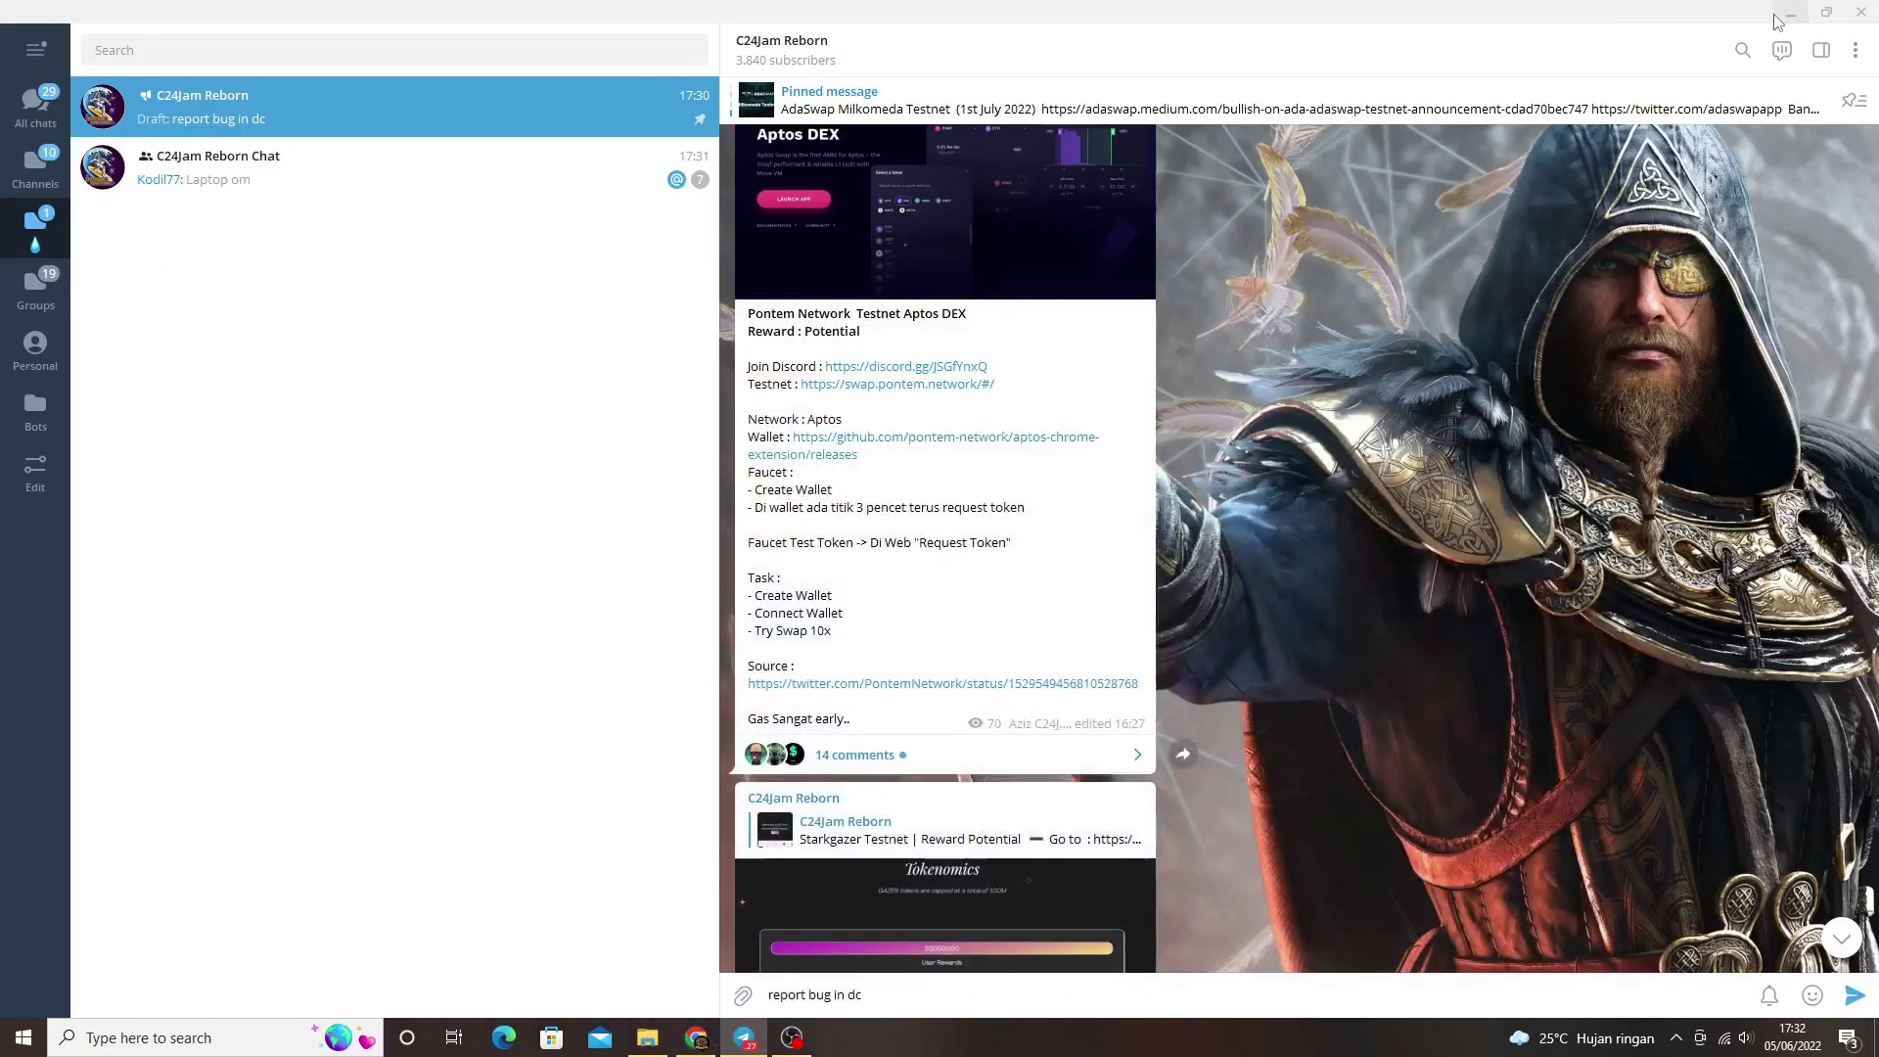
left_click(1789, 11)
left_click(1766, 11)
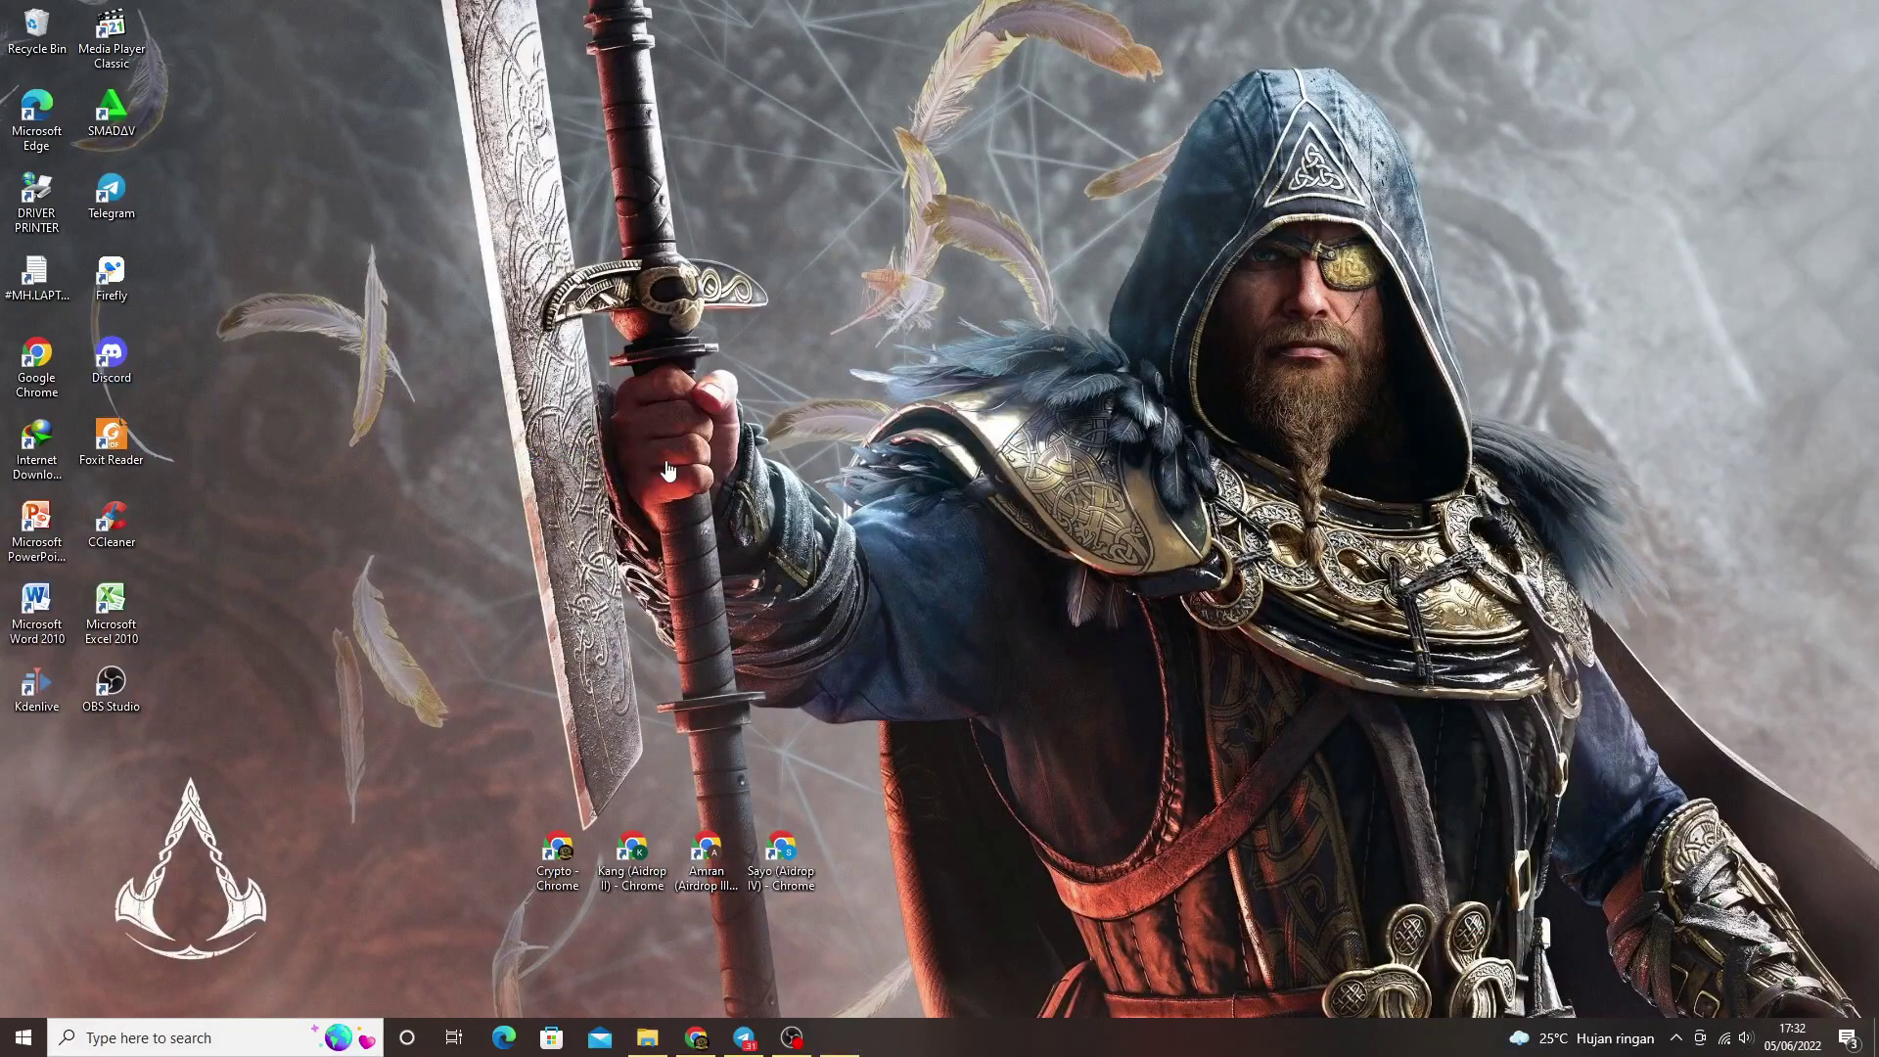
Step: Open #product-feedback, paste the swap screenshot and type 'Bug for small swap only failed'
scroll(517, 685, "up", 6)
scroll(510, 620, "down", 2)
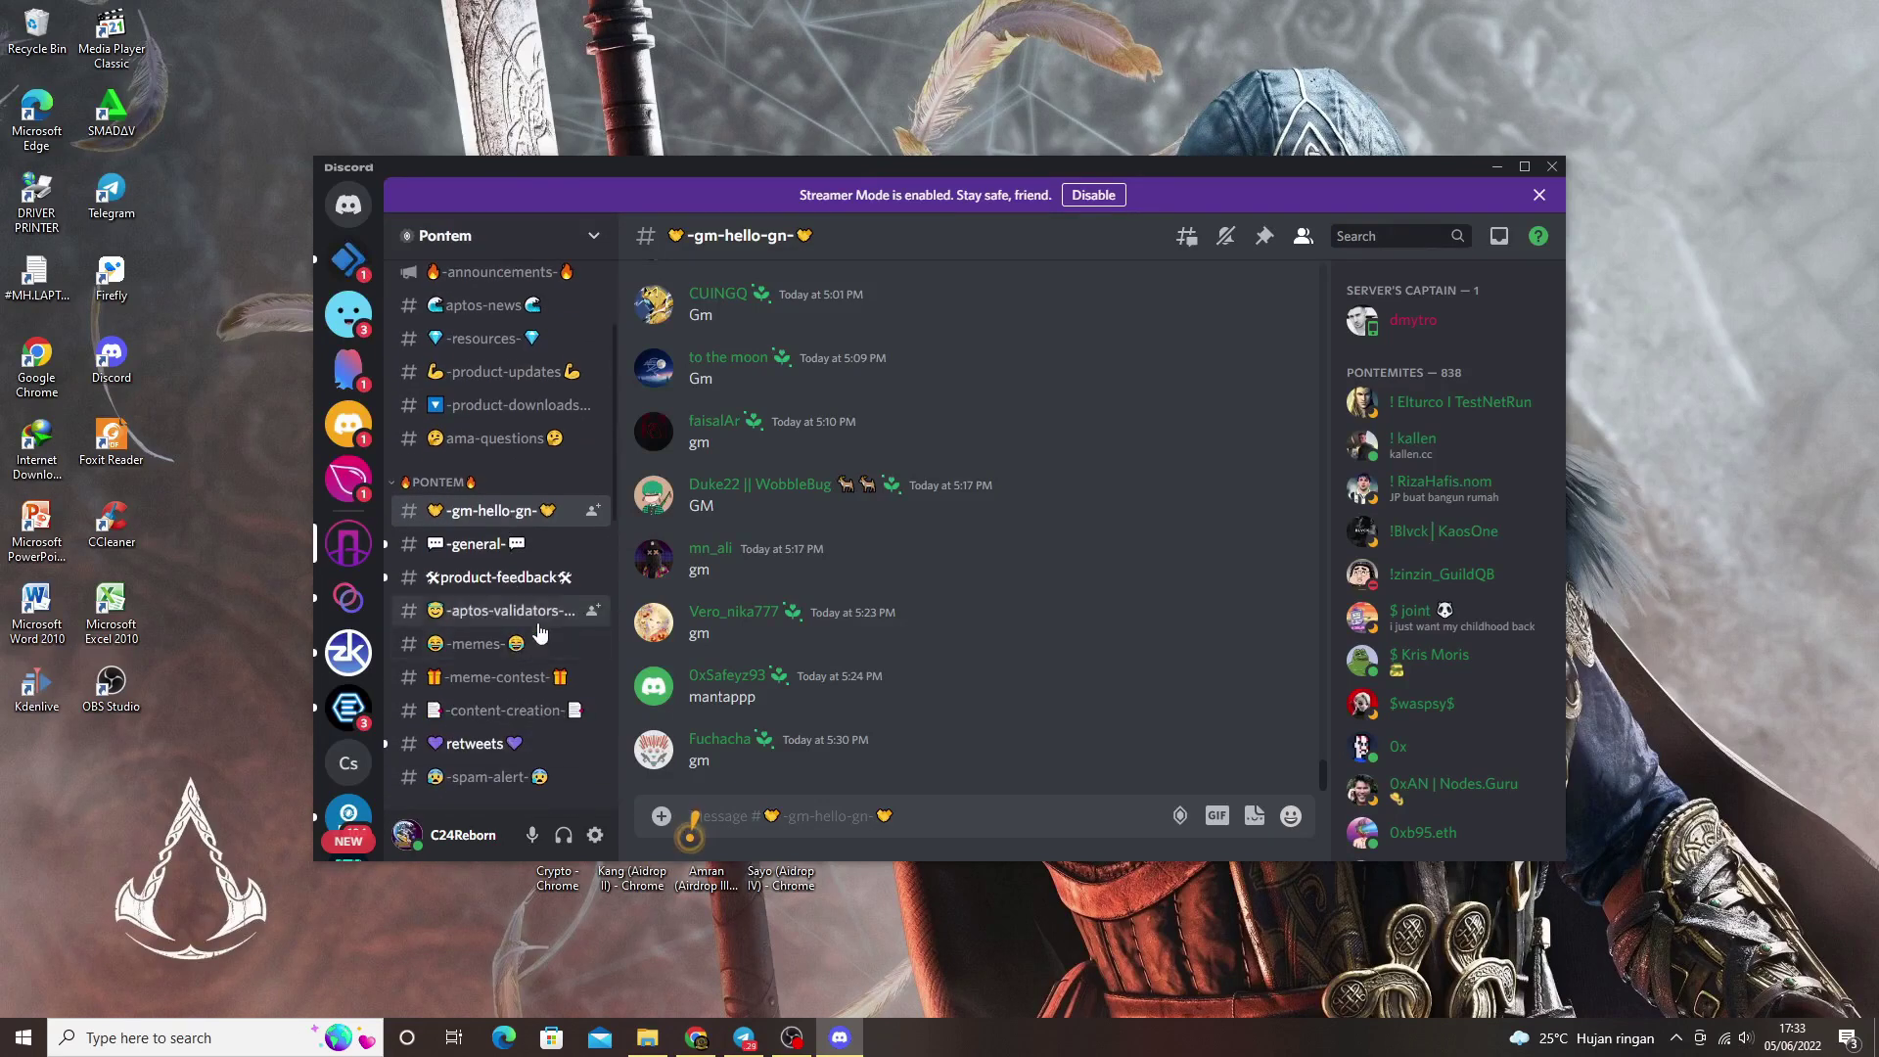
scroll(523, 675, "up", 2)
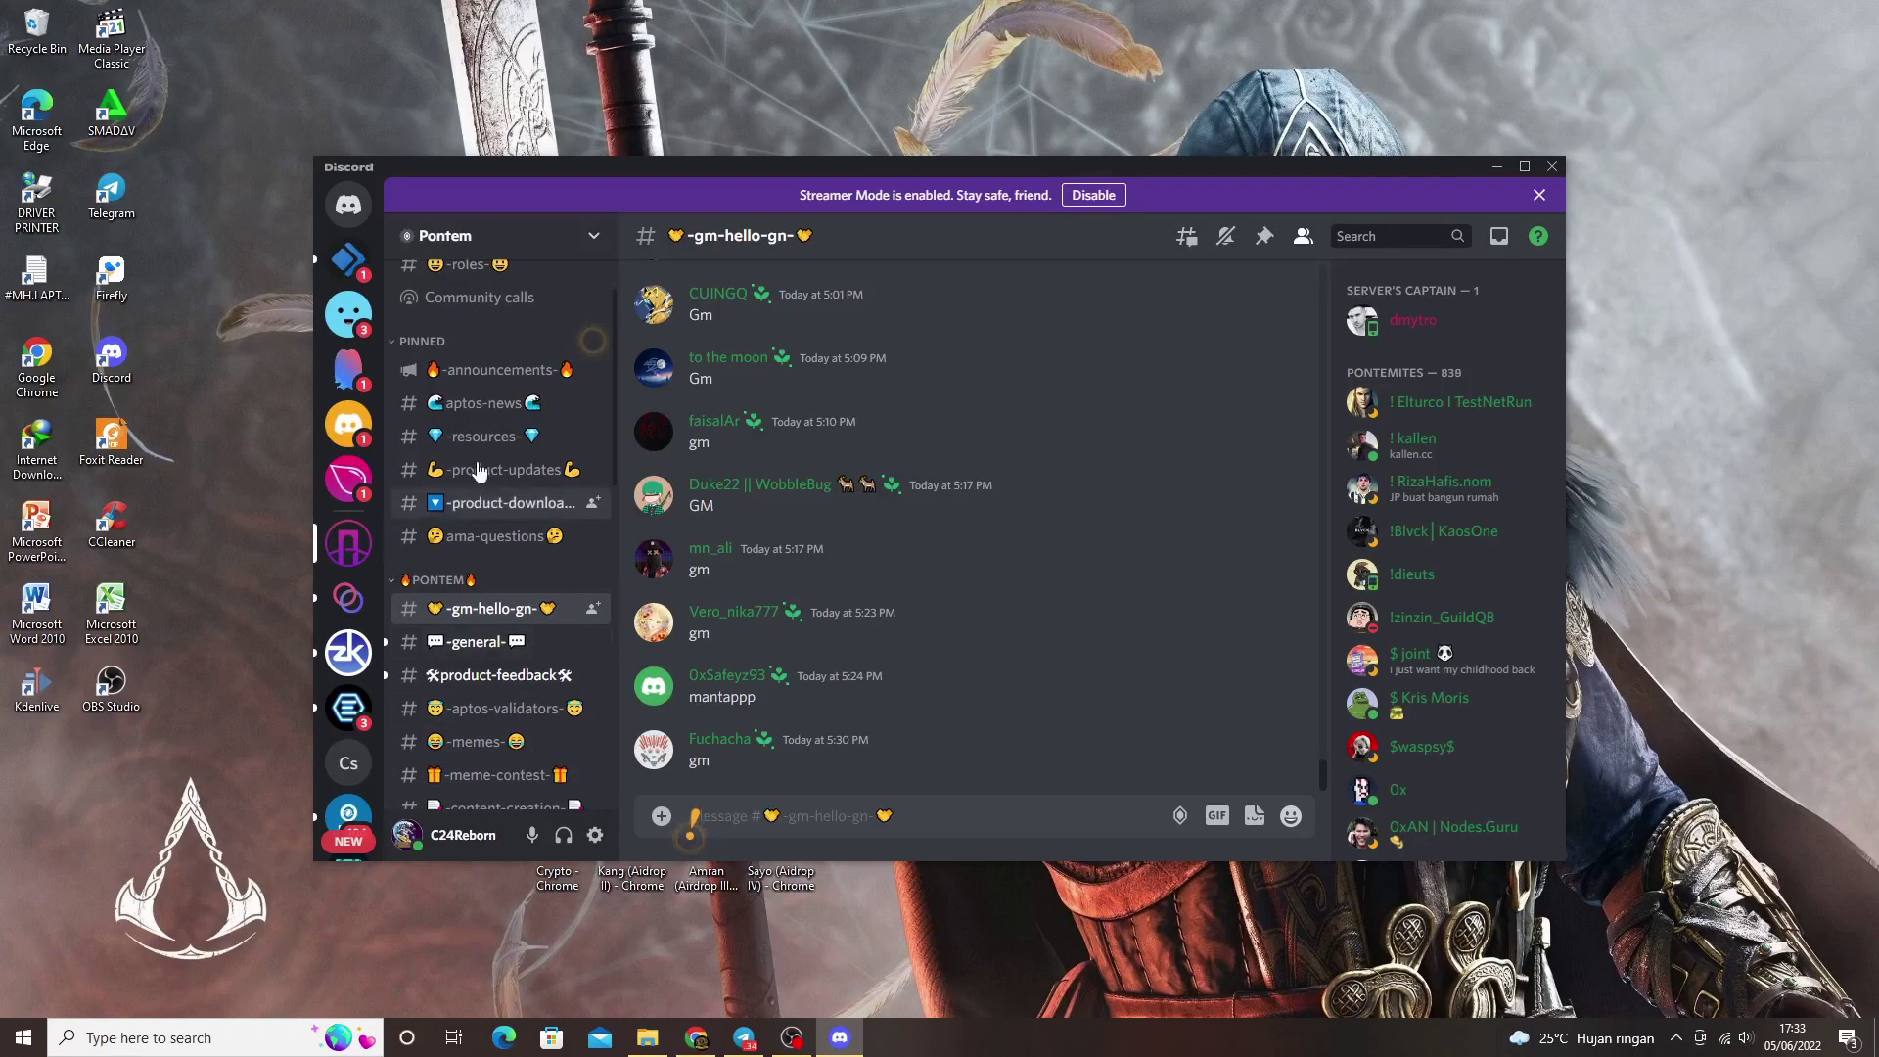
scroll(479, 460, "up", 2)
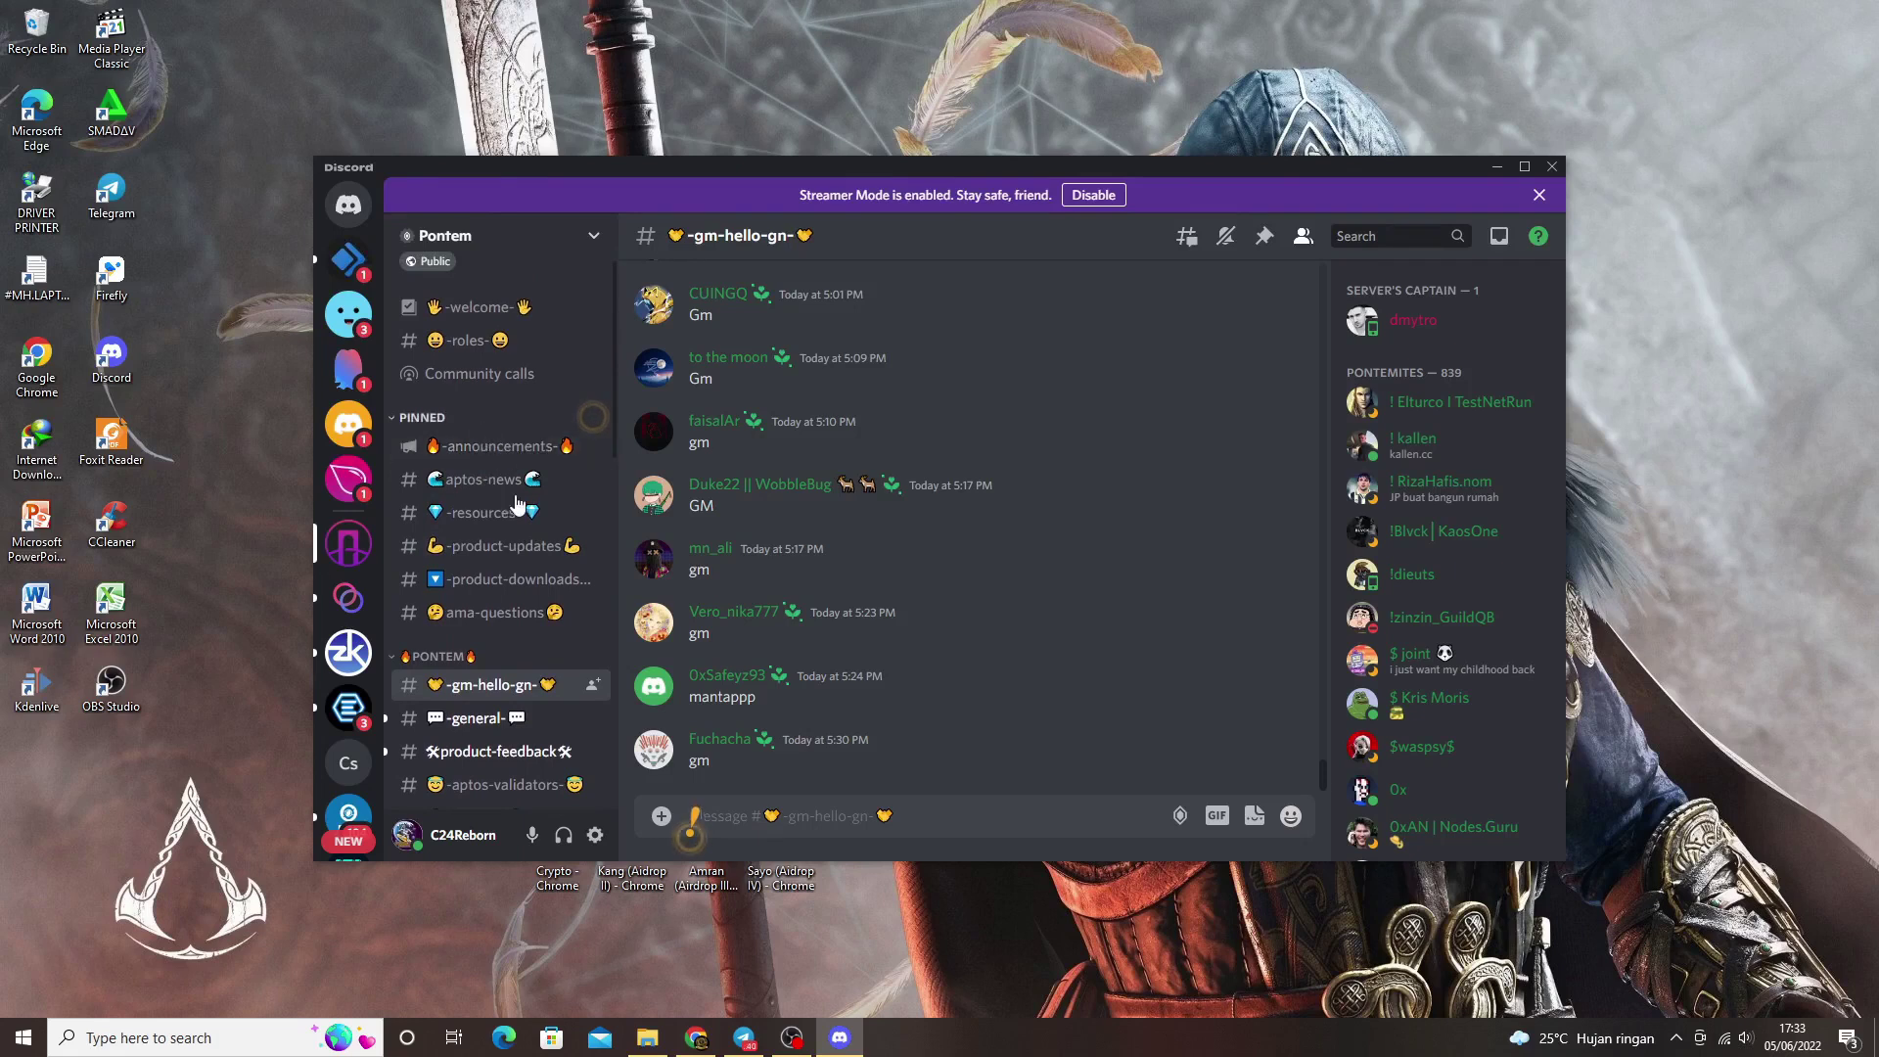
scroll(508, 683, "down", 5)
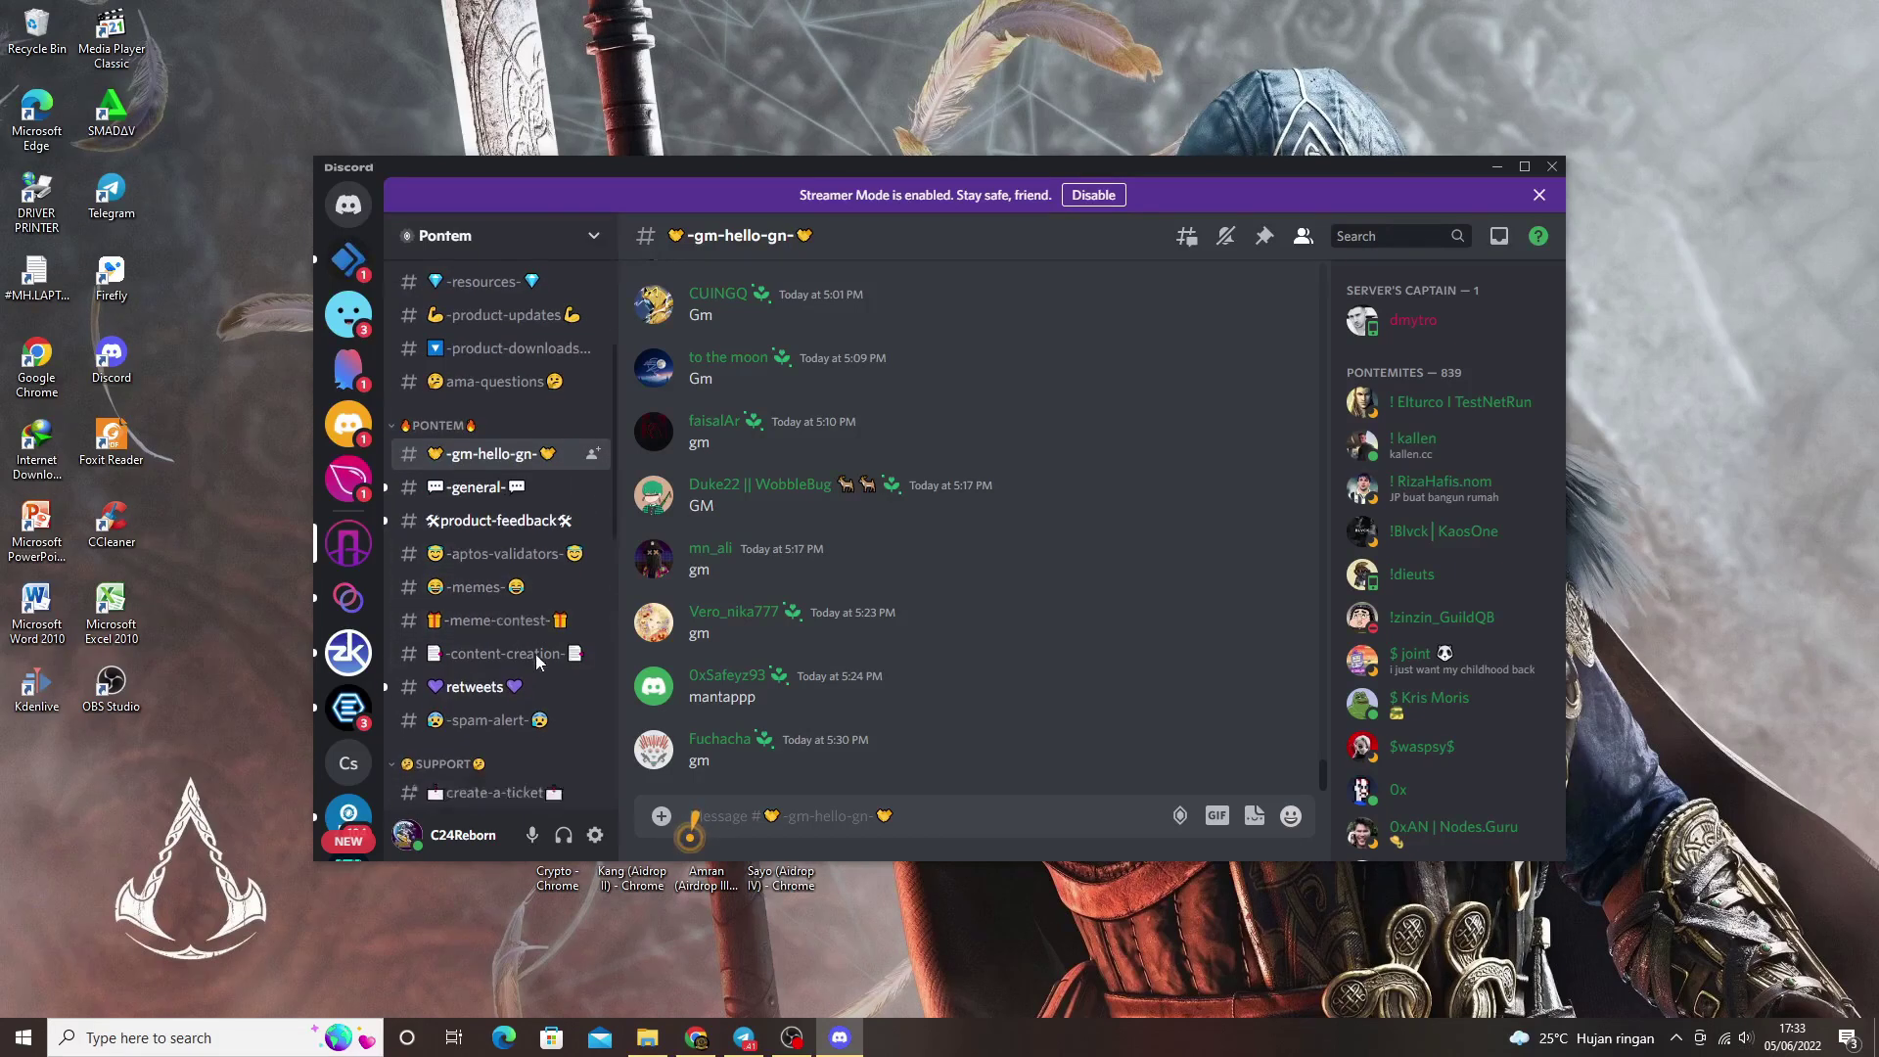
left_click(499, 457)
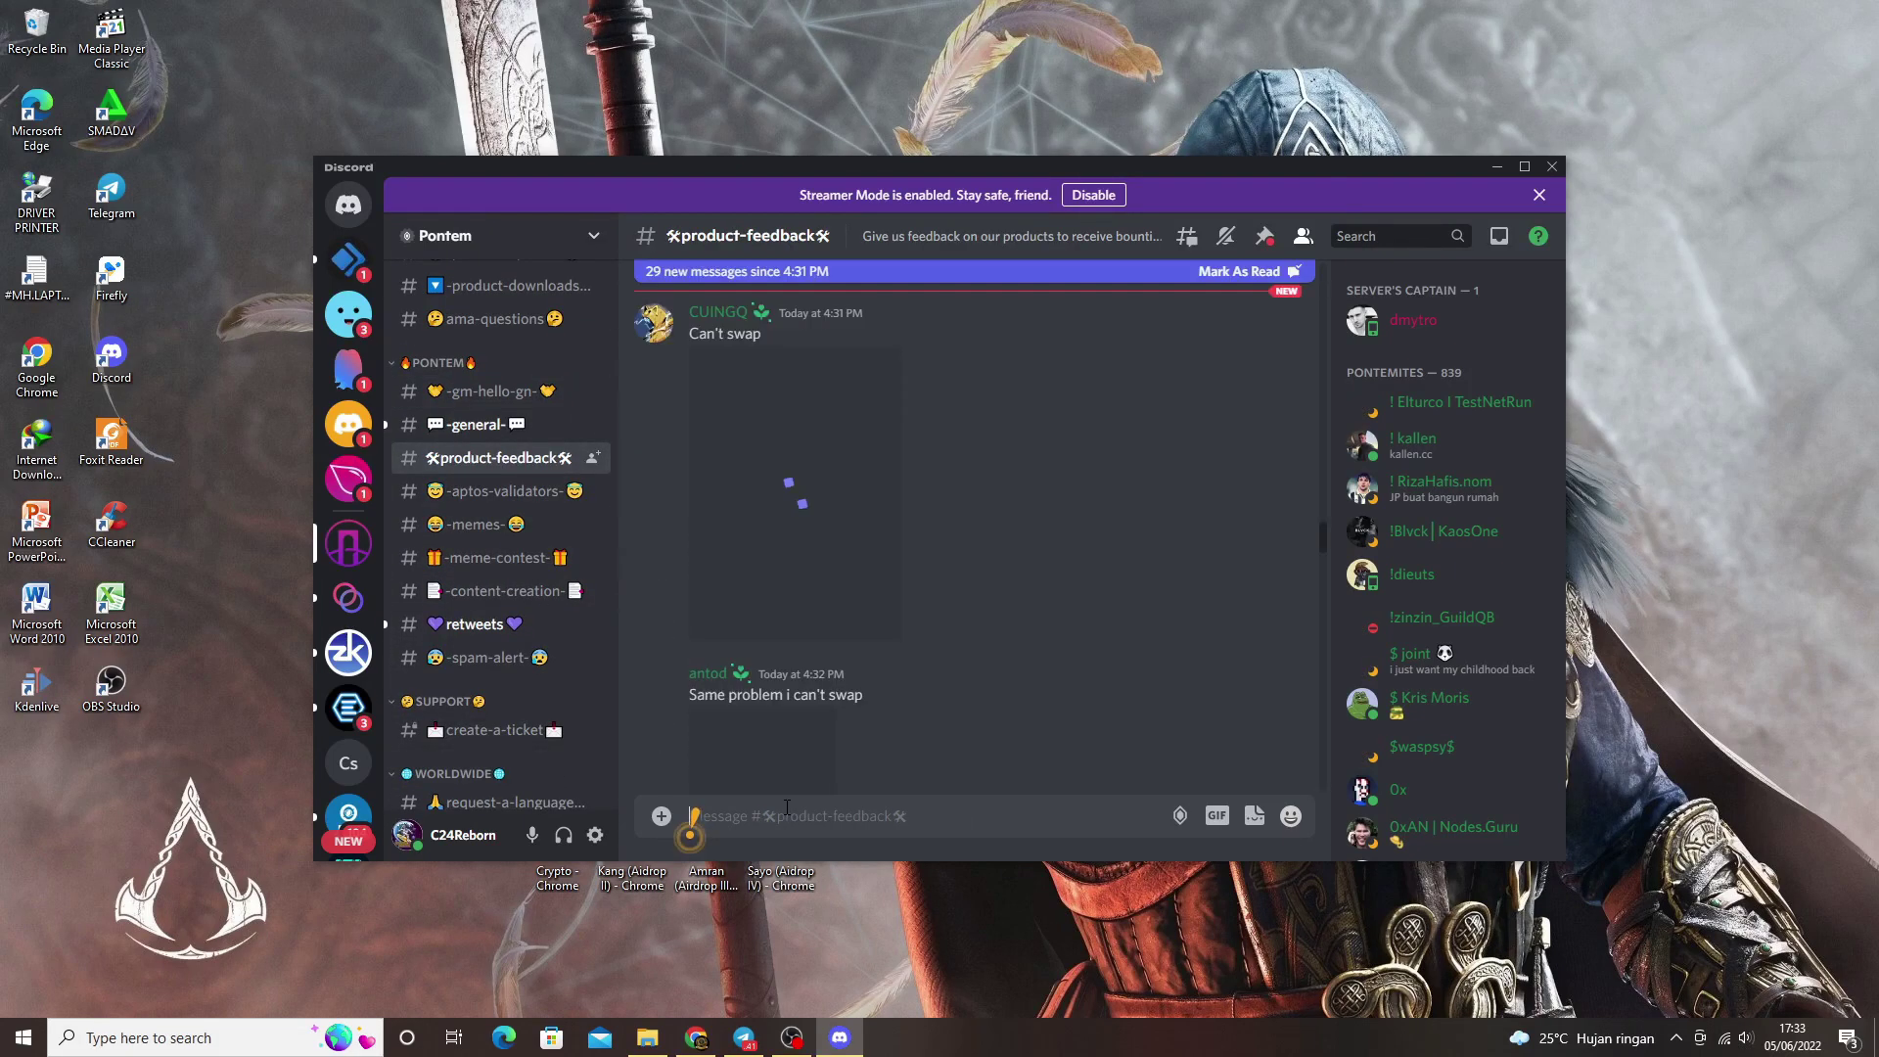
key("ctrl+v")
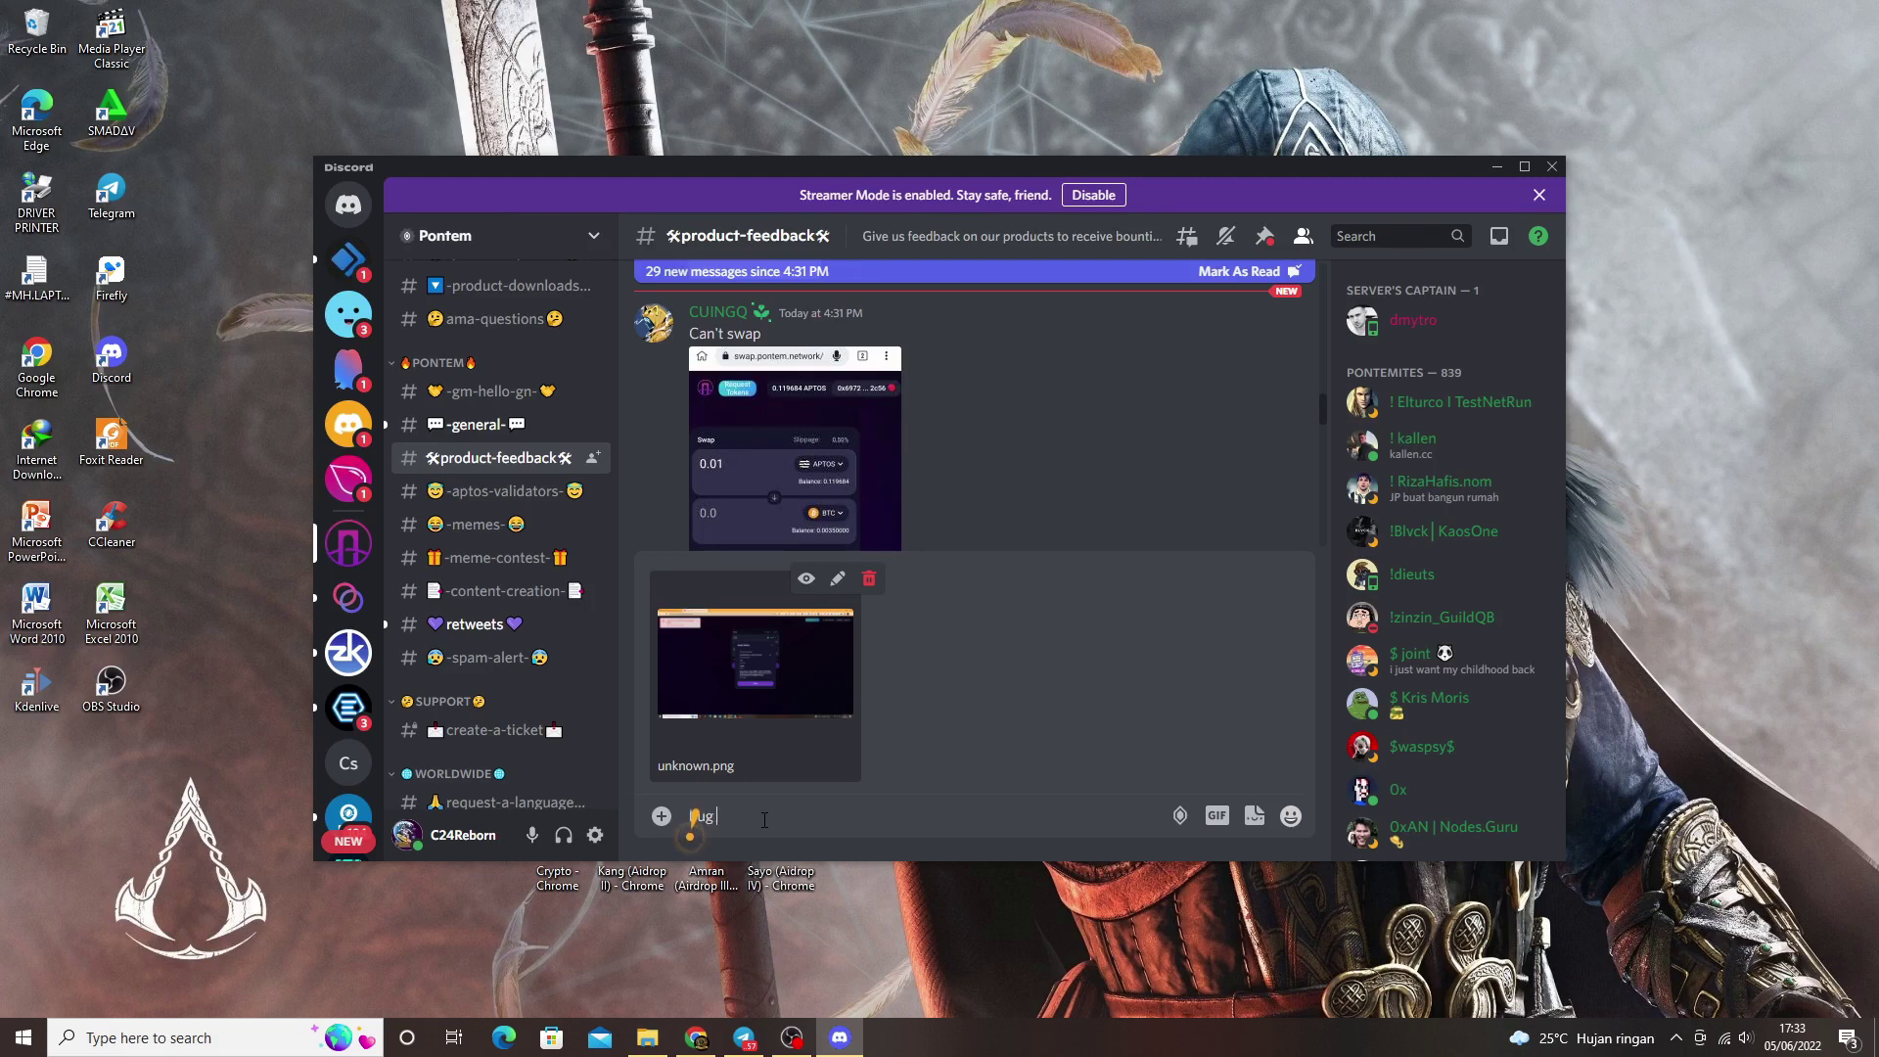
type("ug for small s")
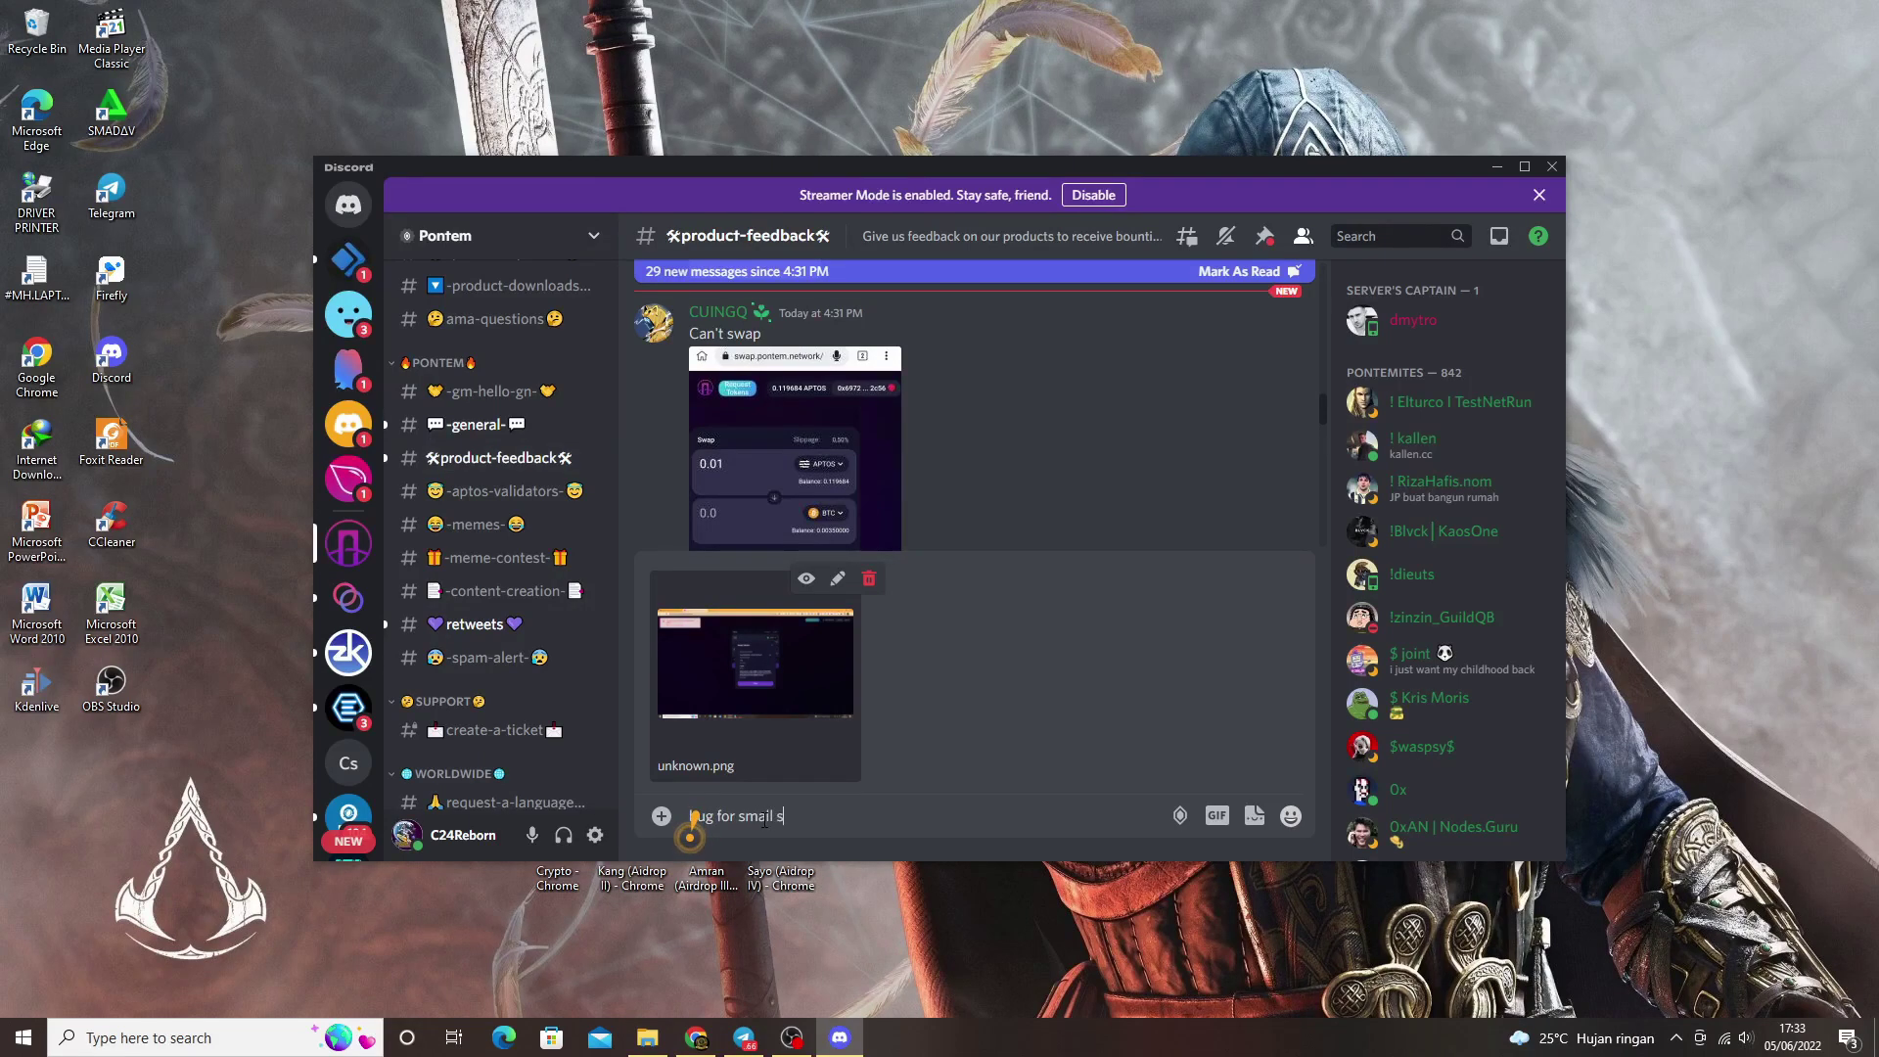
type("wap only failed")
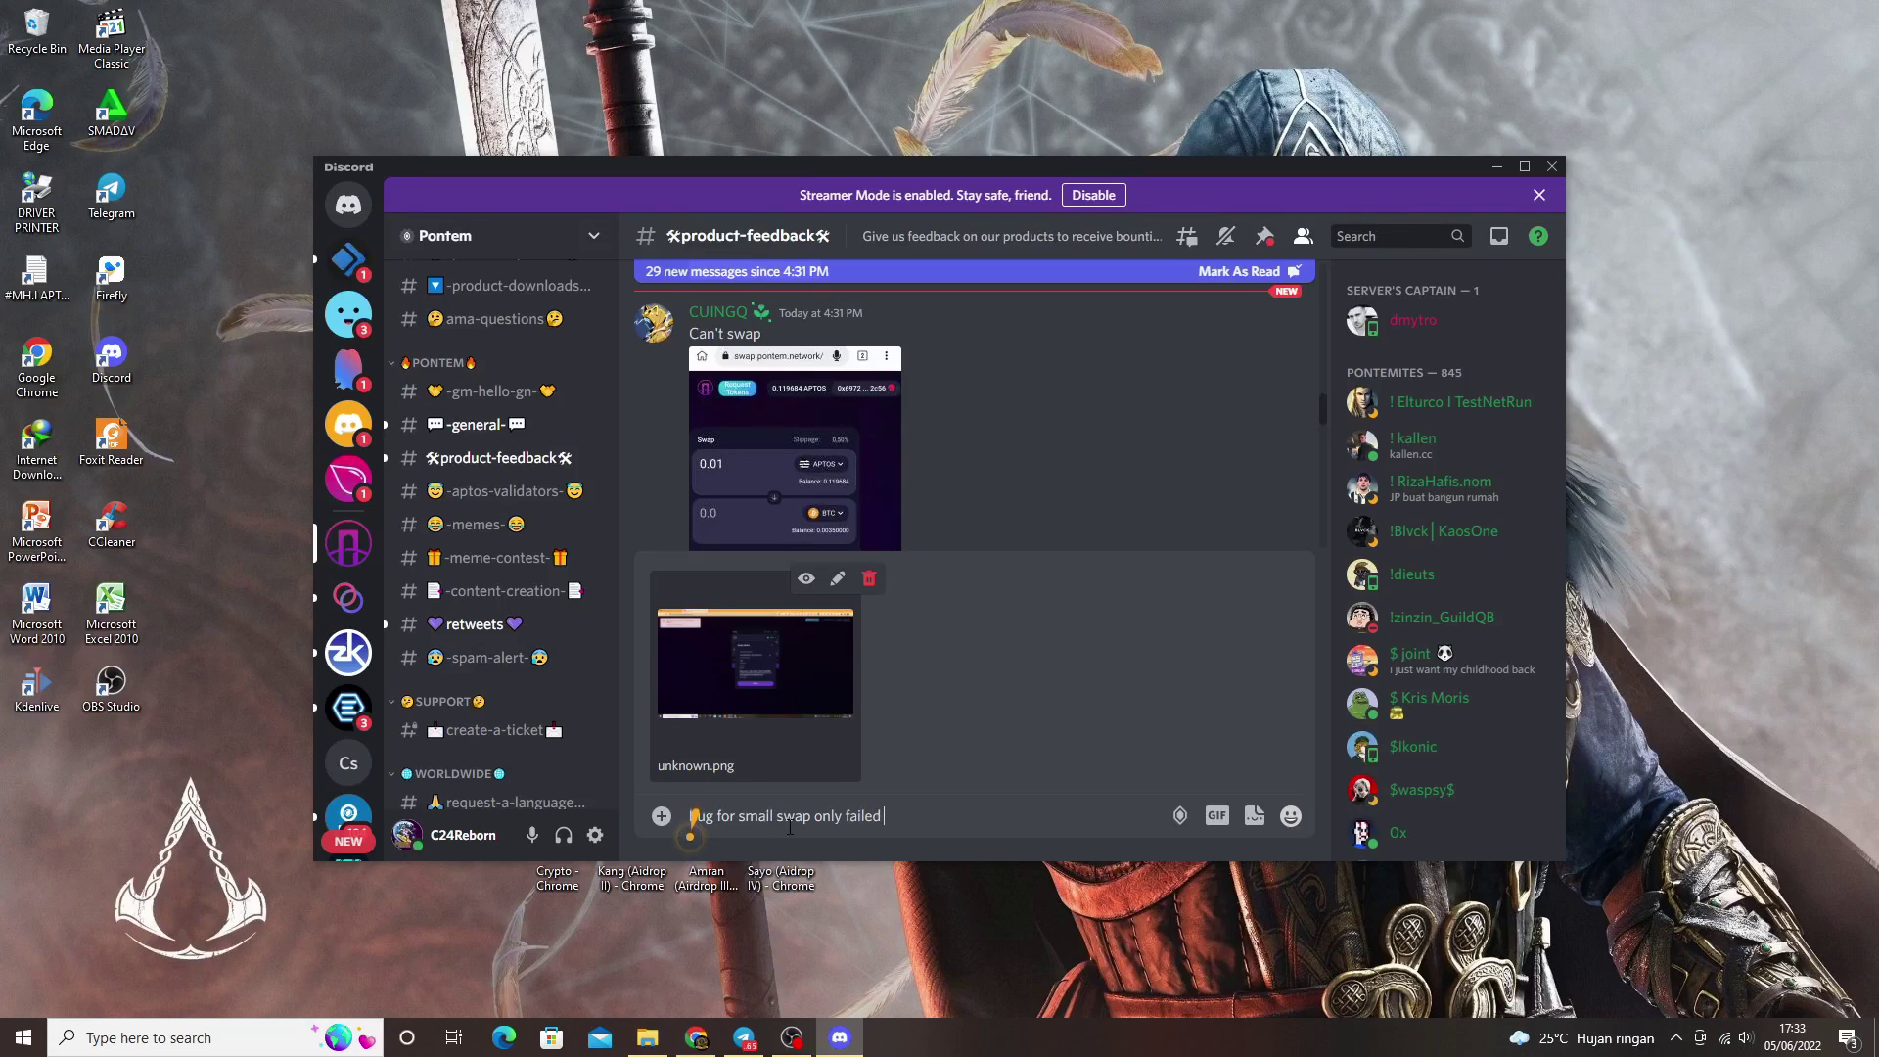
Step: Copy the Account 1 address from MultiMask via Chrome's Extensions menu, then return to Discord
left_click(696, 1038)
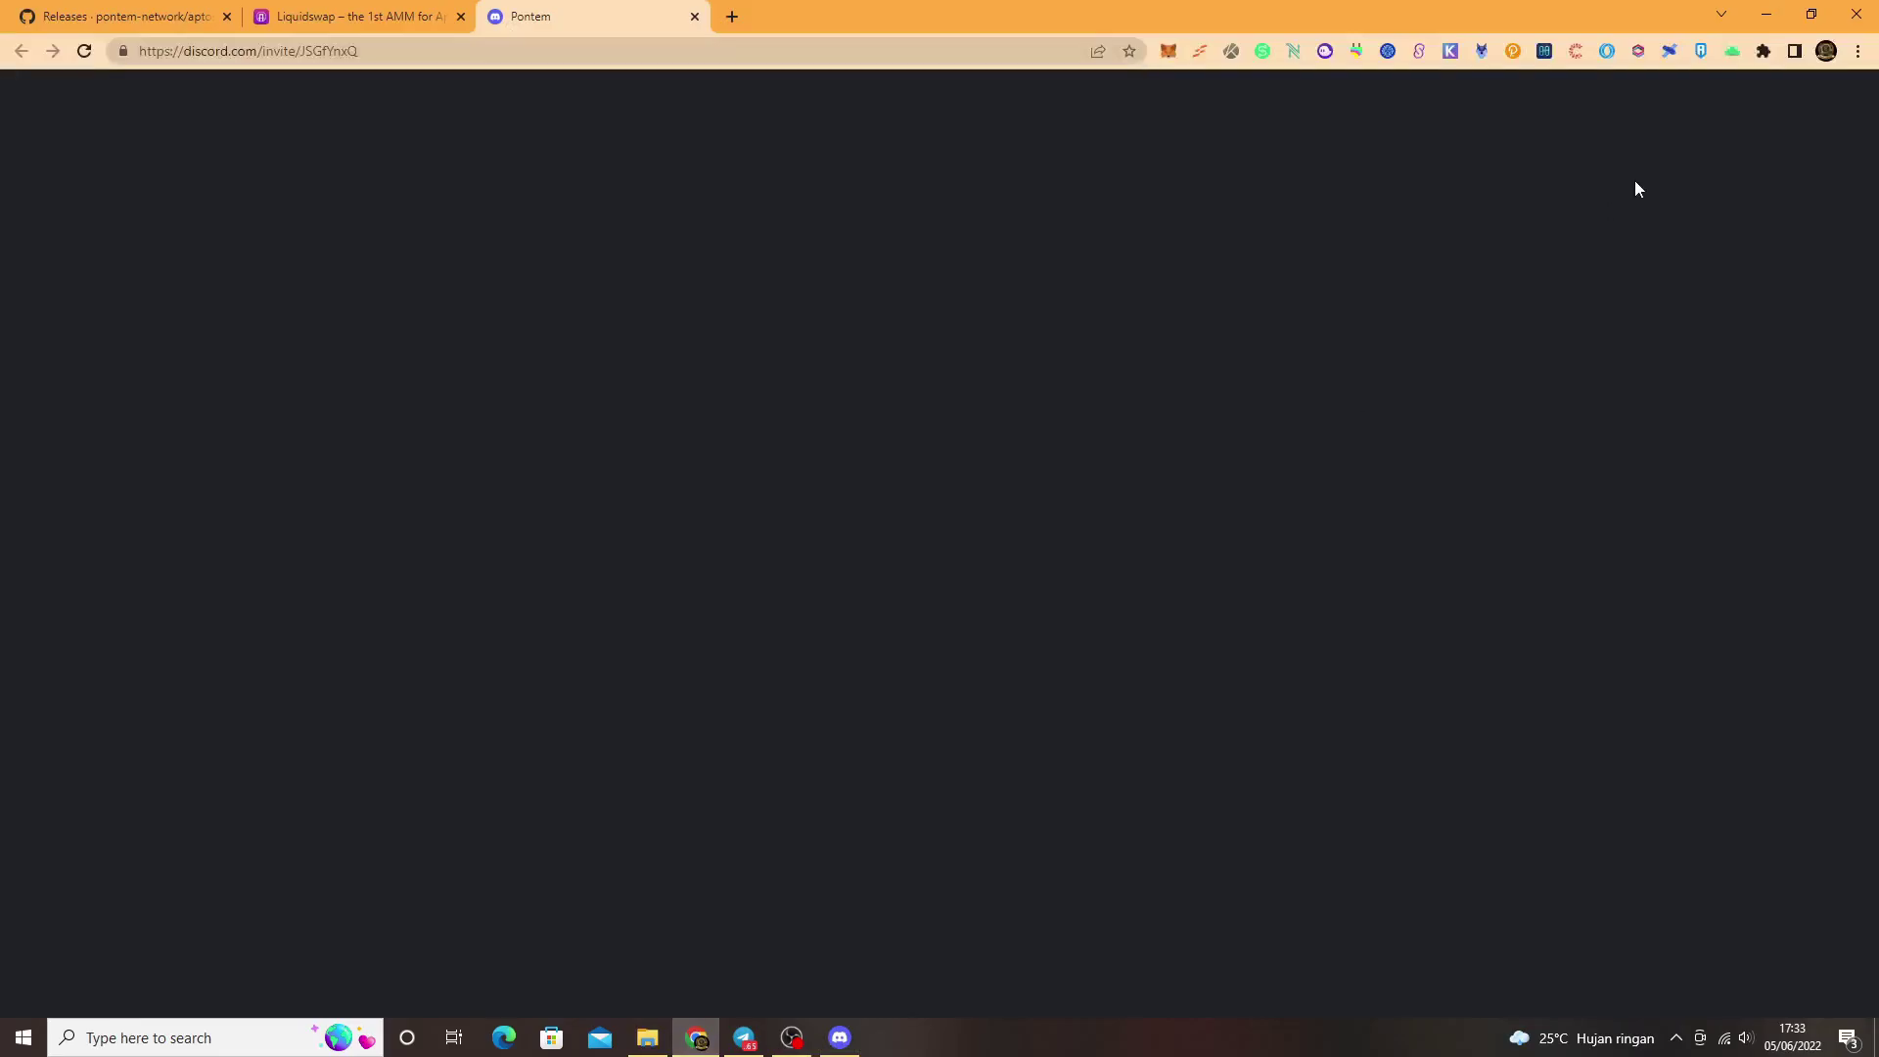
left_click(1763, 51)
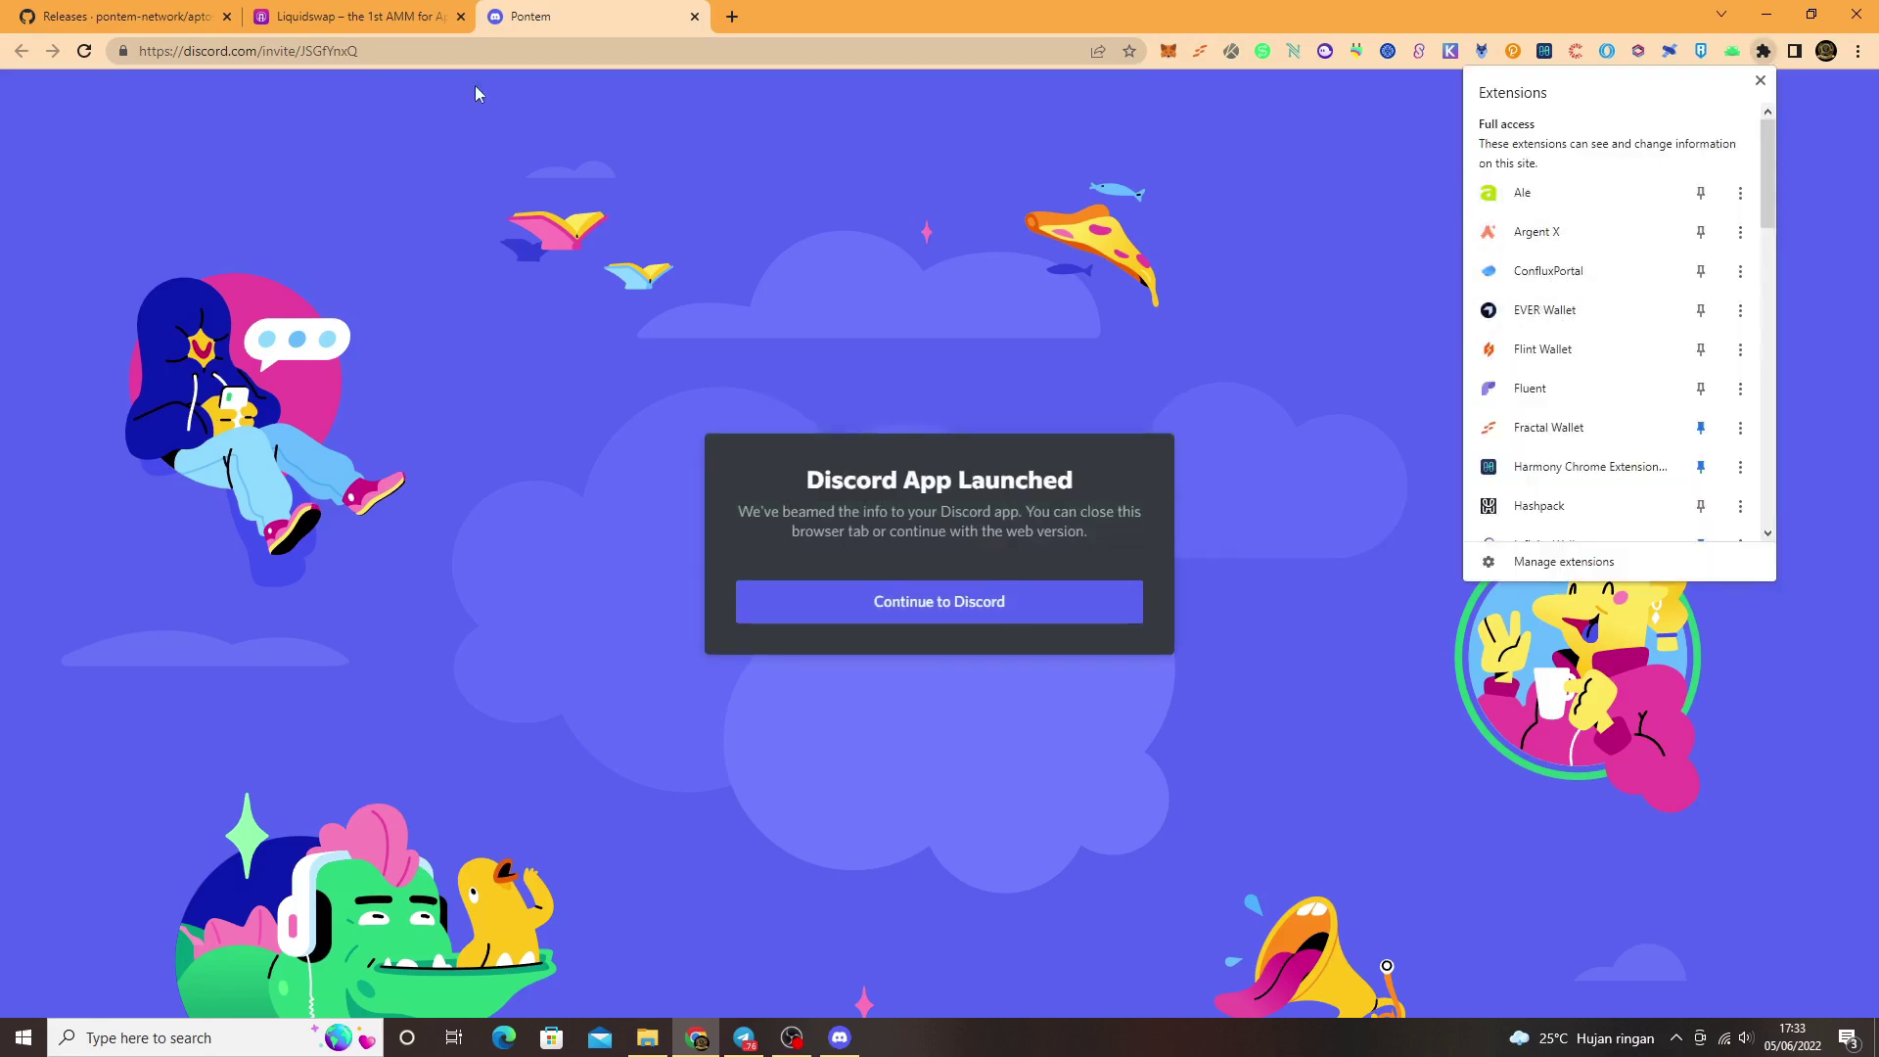
scroll(1546, 505, "down", 1)
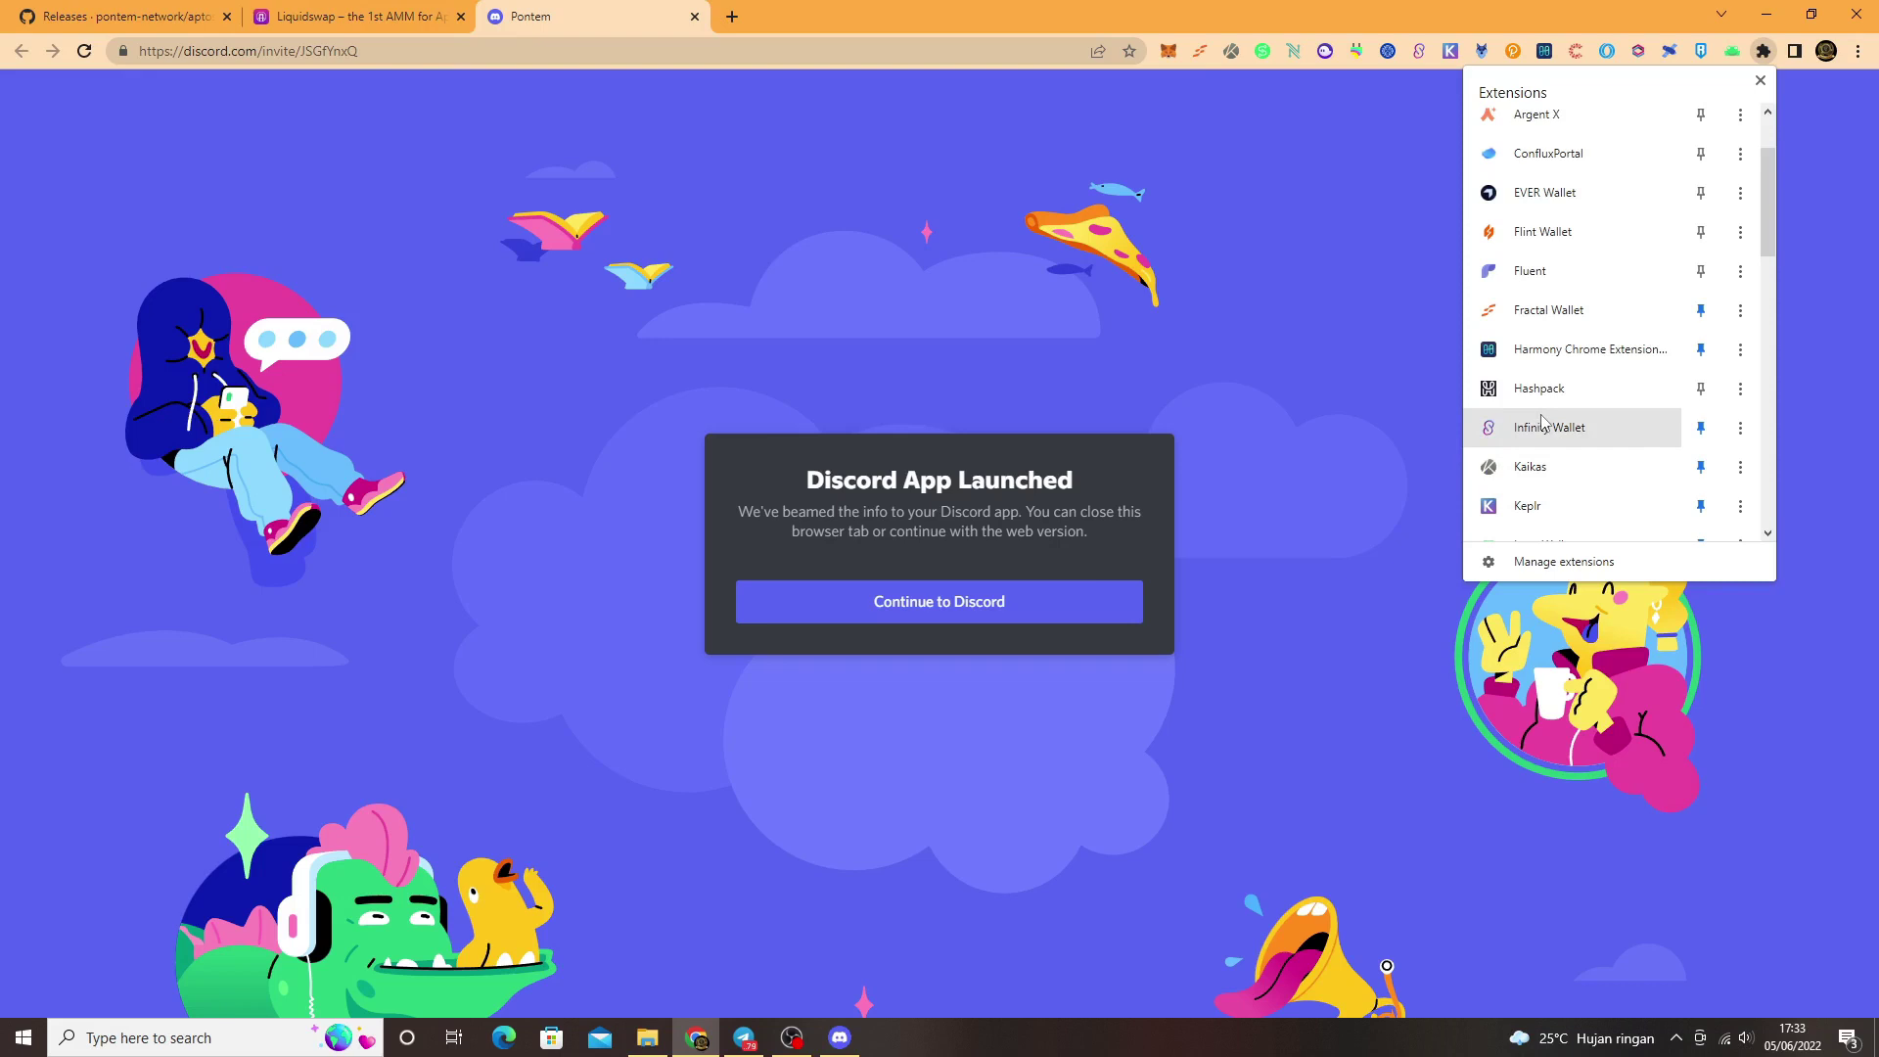
scroll(1543, 420, "down", 3)
left_click(1527, 309)
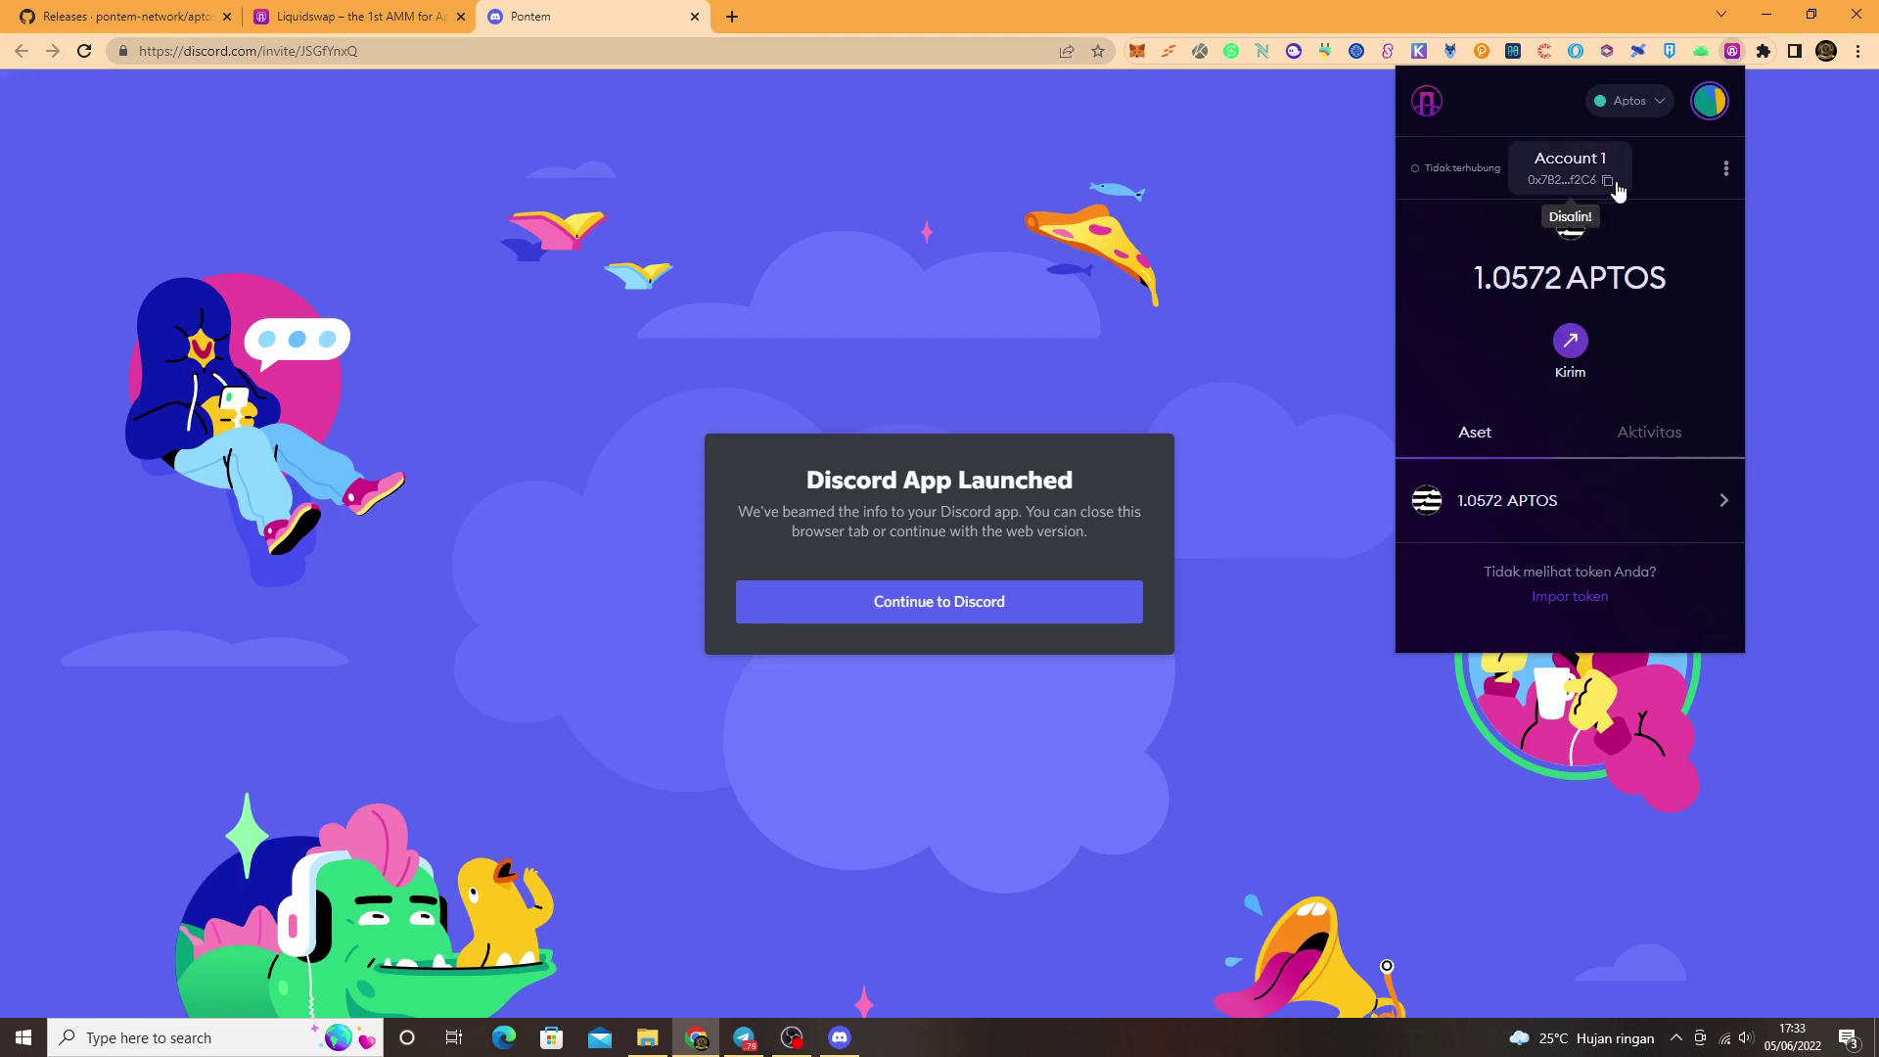
left_click(840, 1037)
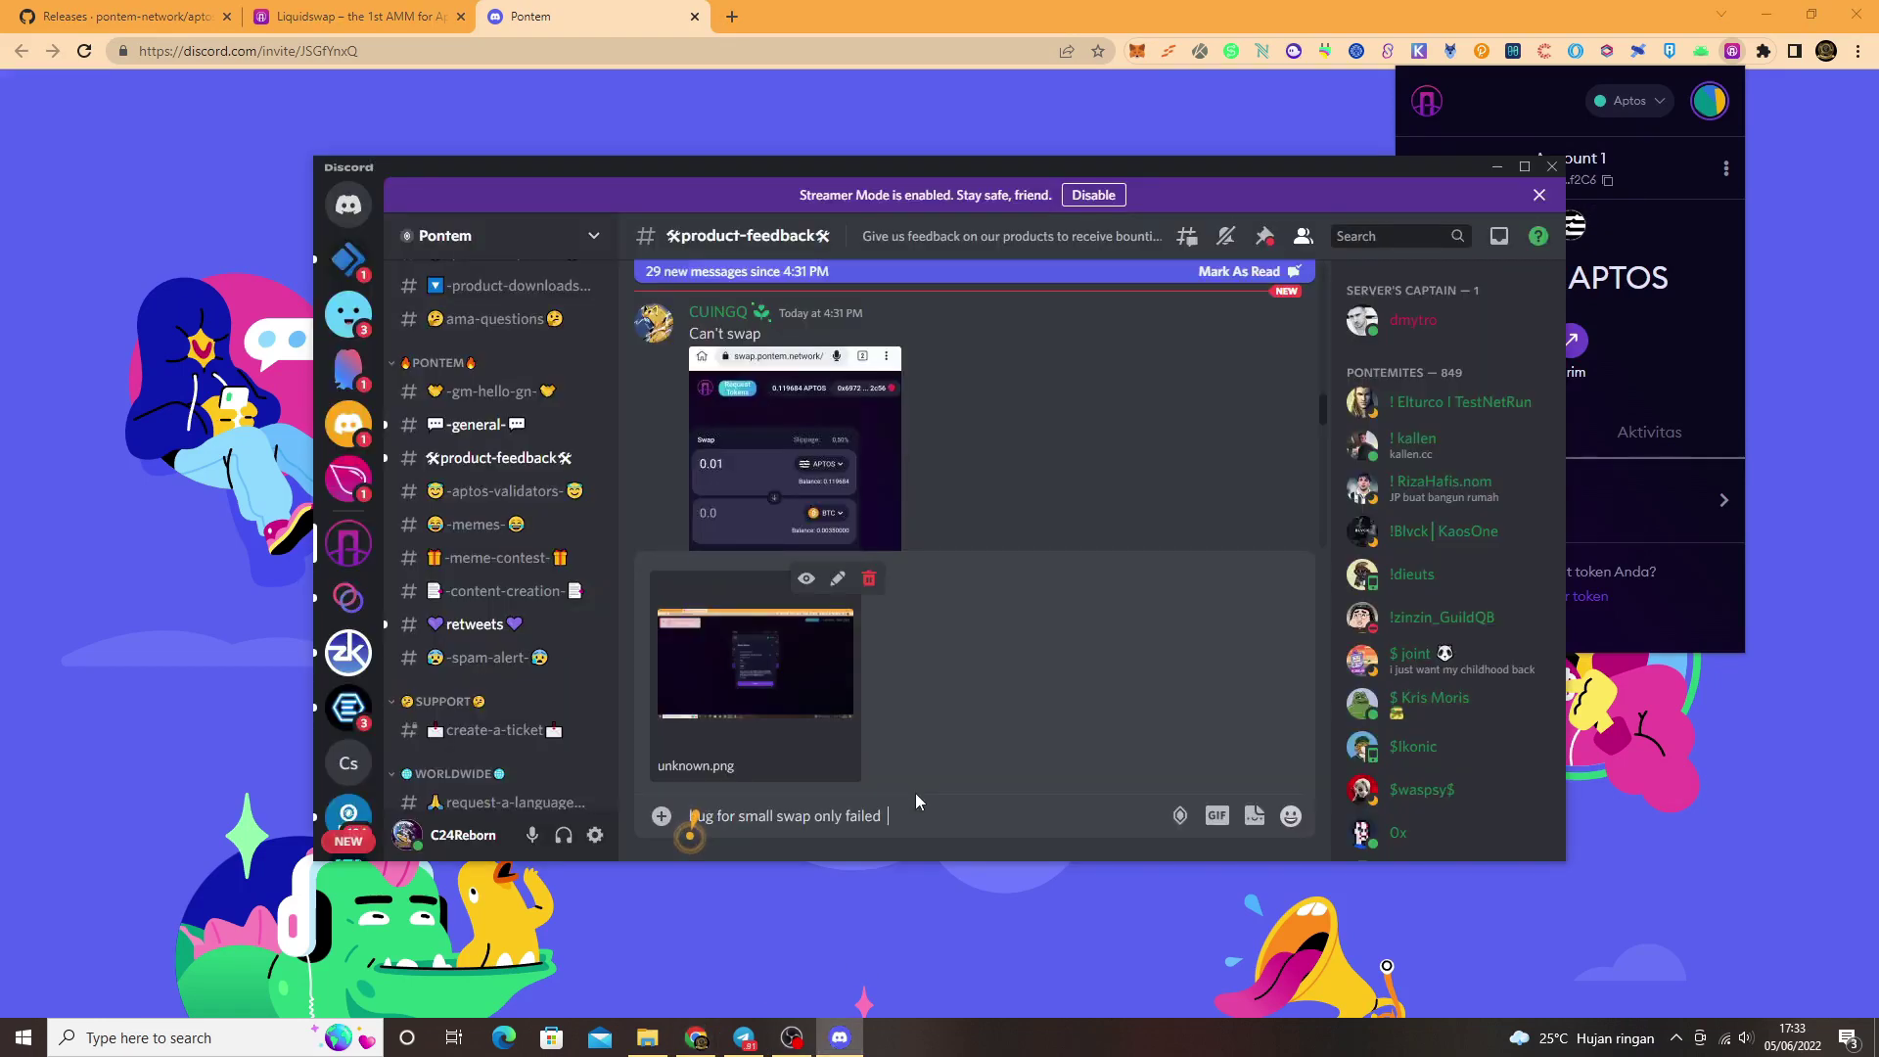
Step: Add 'my wallet:' with the pasted wallet address and send the report
type("my wallet:")
type("0x7B2CD08BcdAb8EA003610900ECBaFEB34Ca2Bb67329331b610e652B53154f2C6")
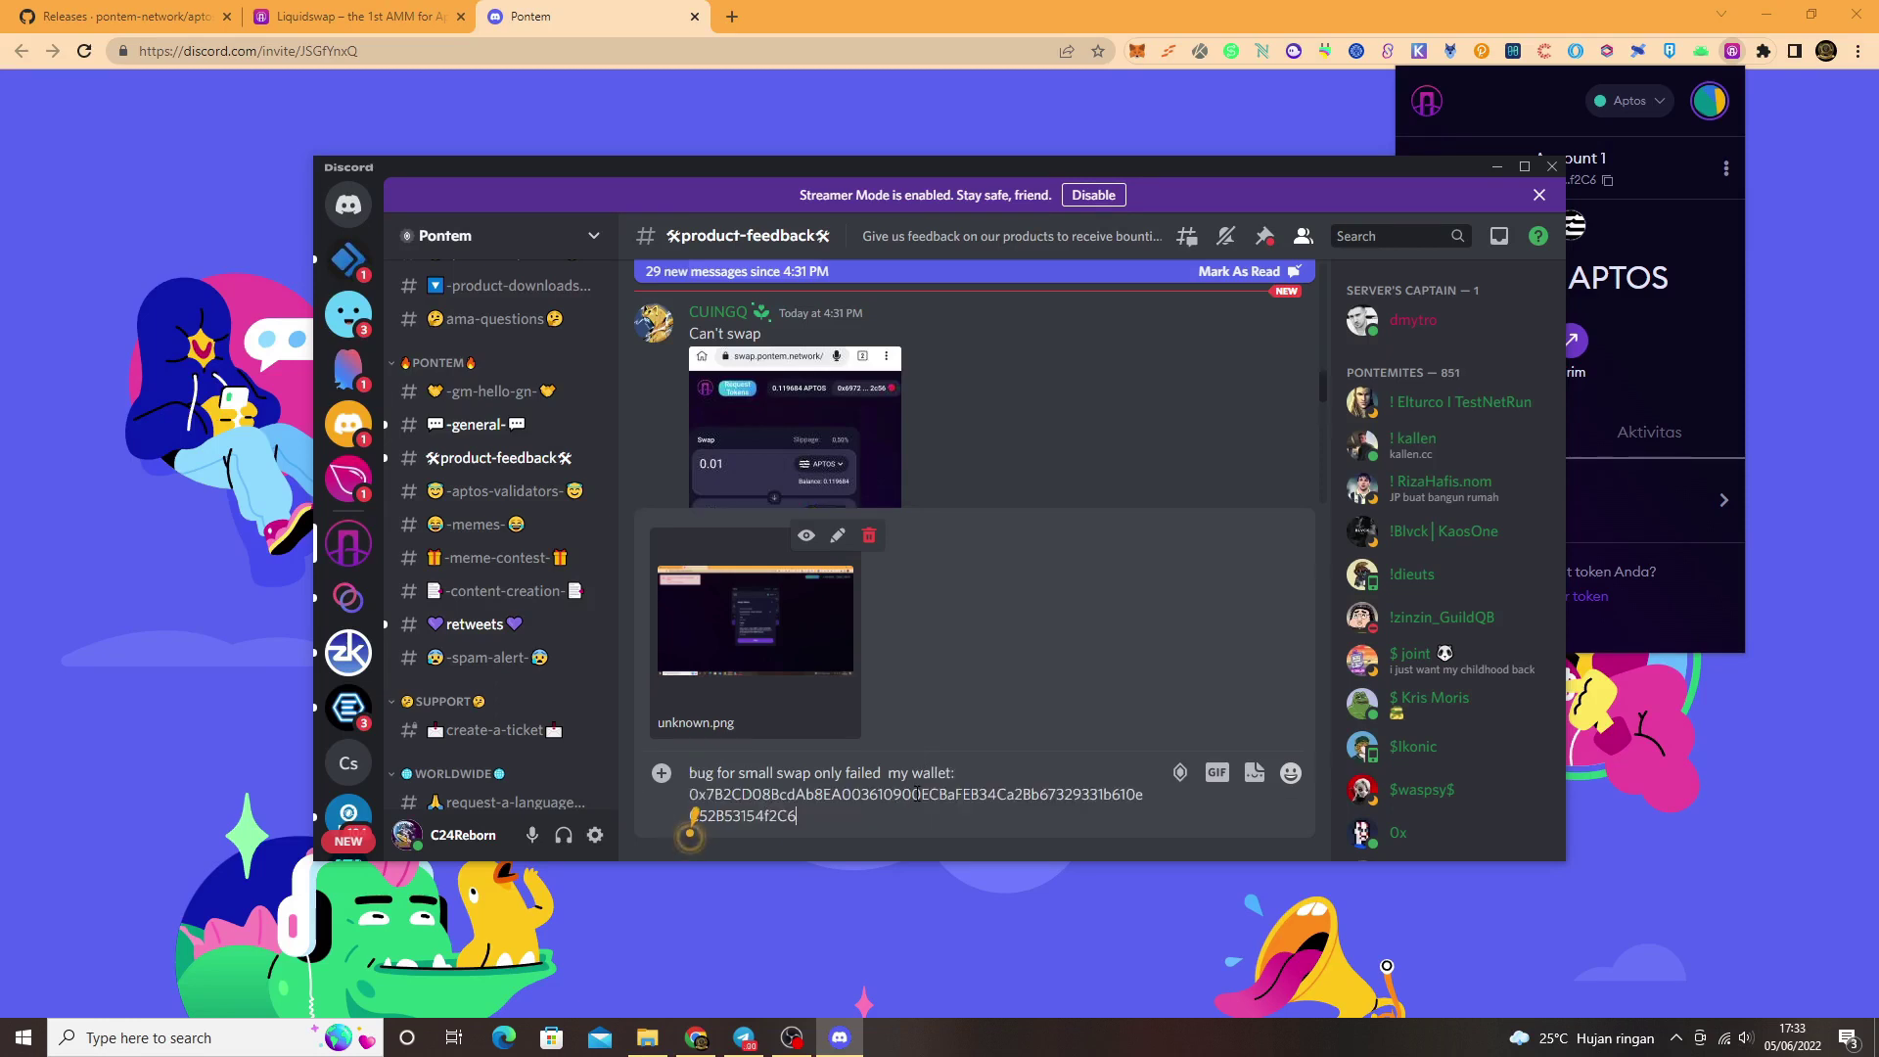
key("Return")
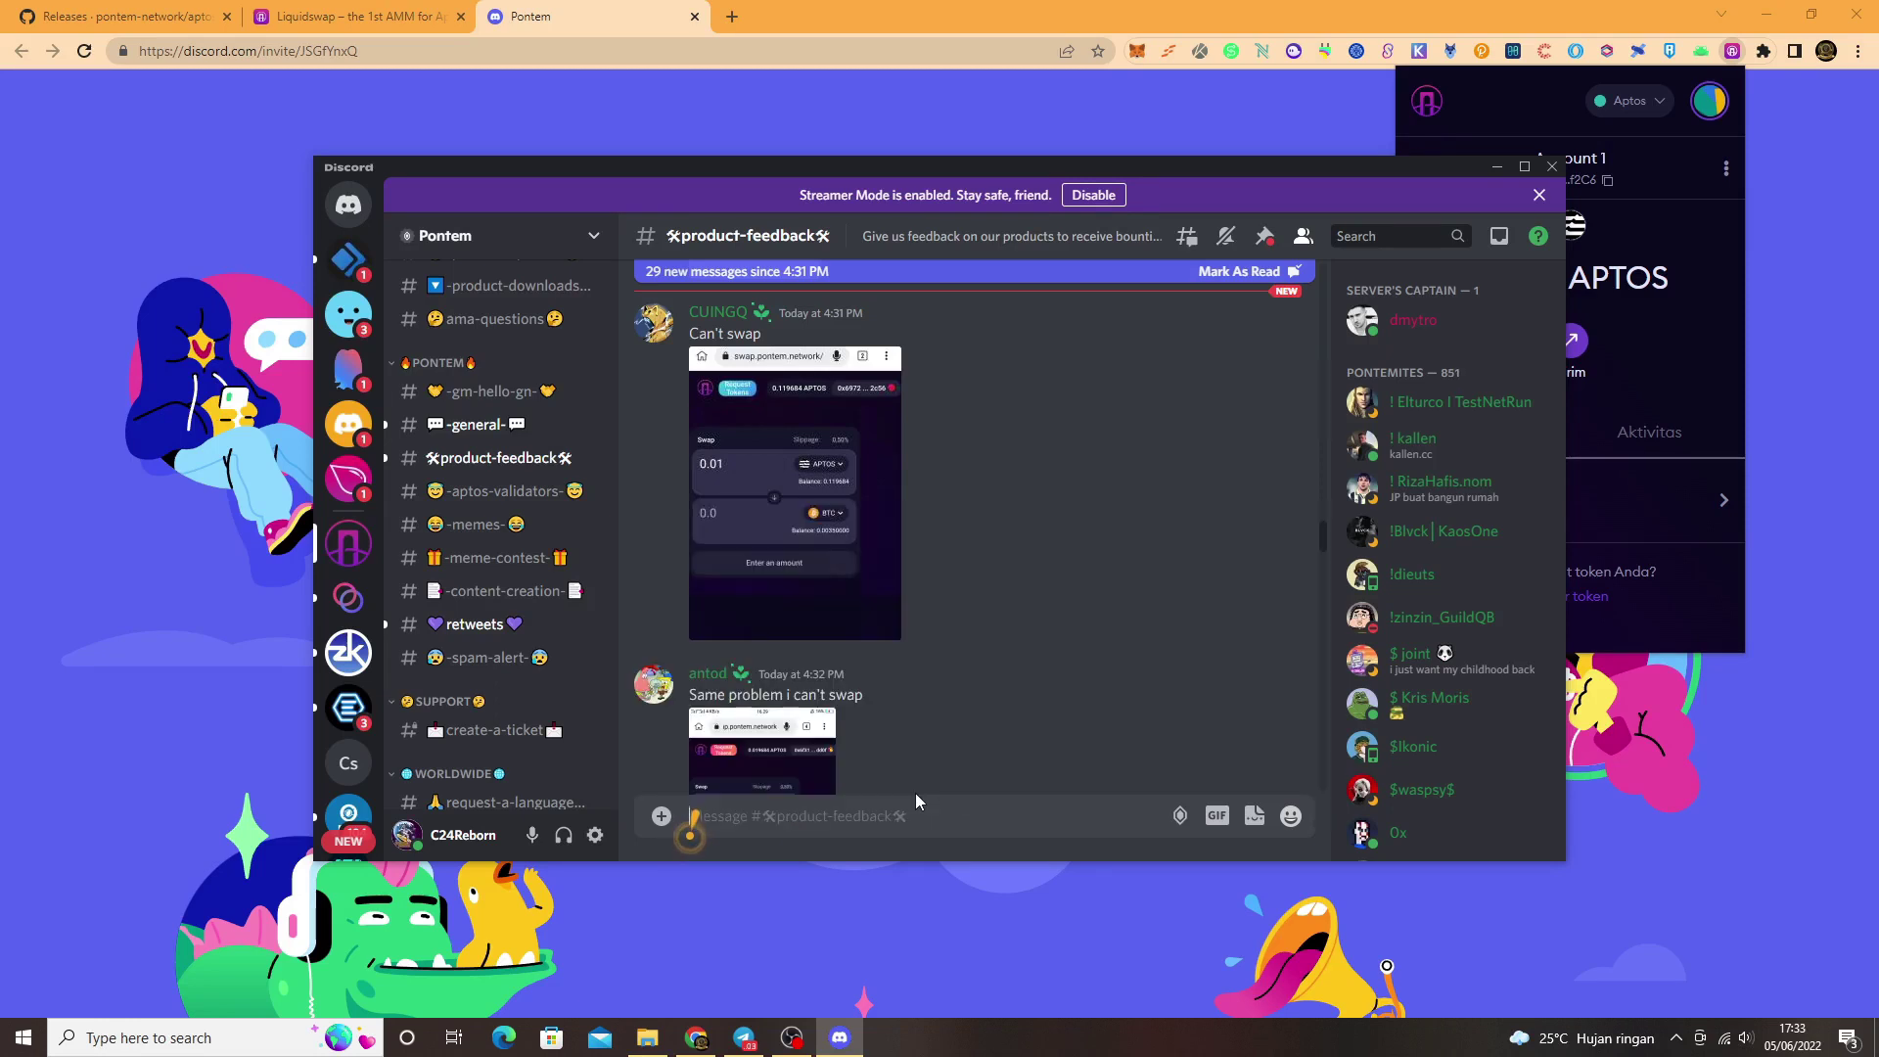
Step: Check the posted report, then hide Discord and close the leftover invite tab
scroll(929, 754, "down", 5)
scroll(942, 721, "down", 10)
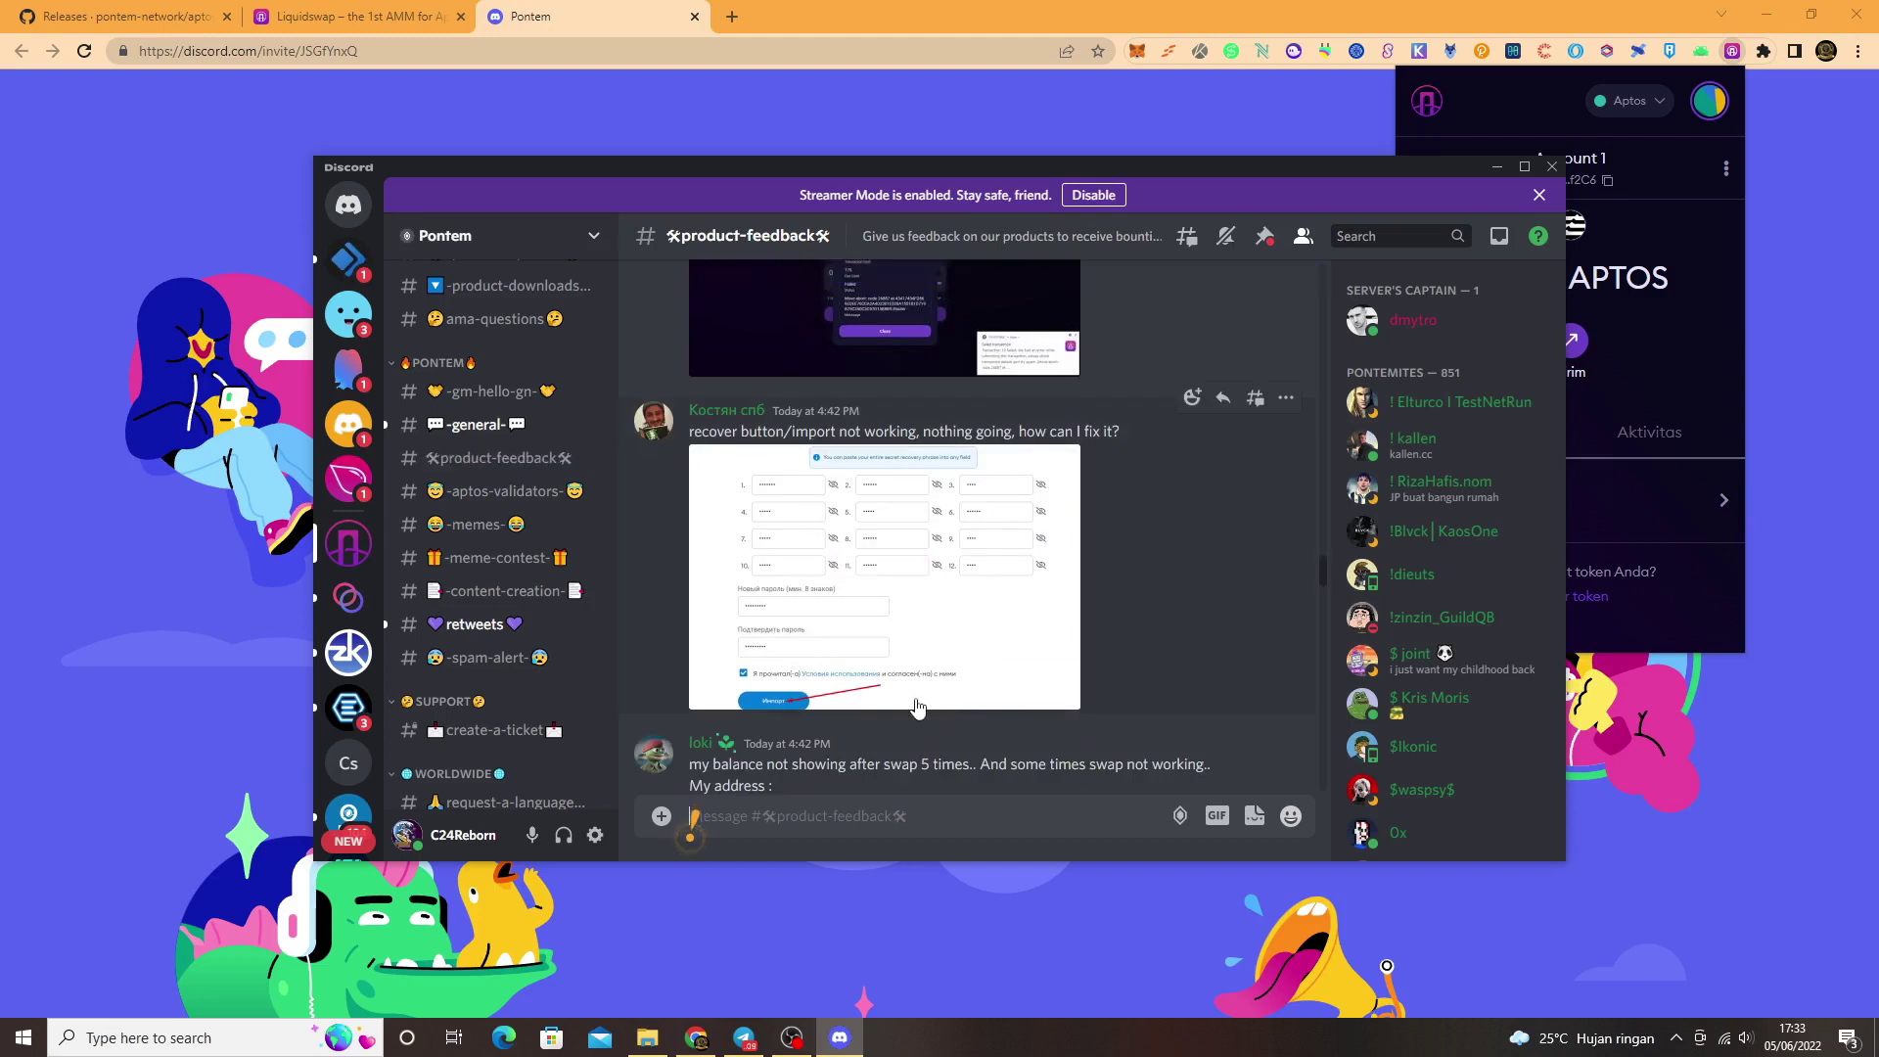
scroll(917, 716, "down", 5)
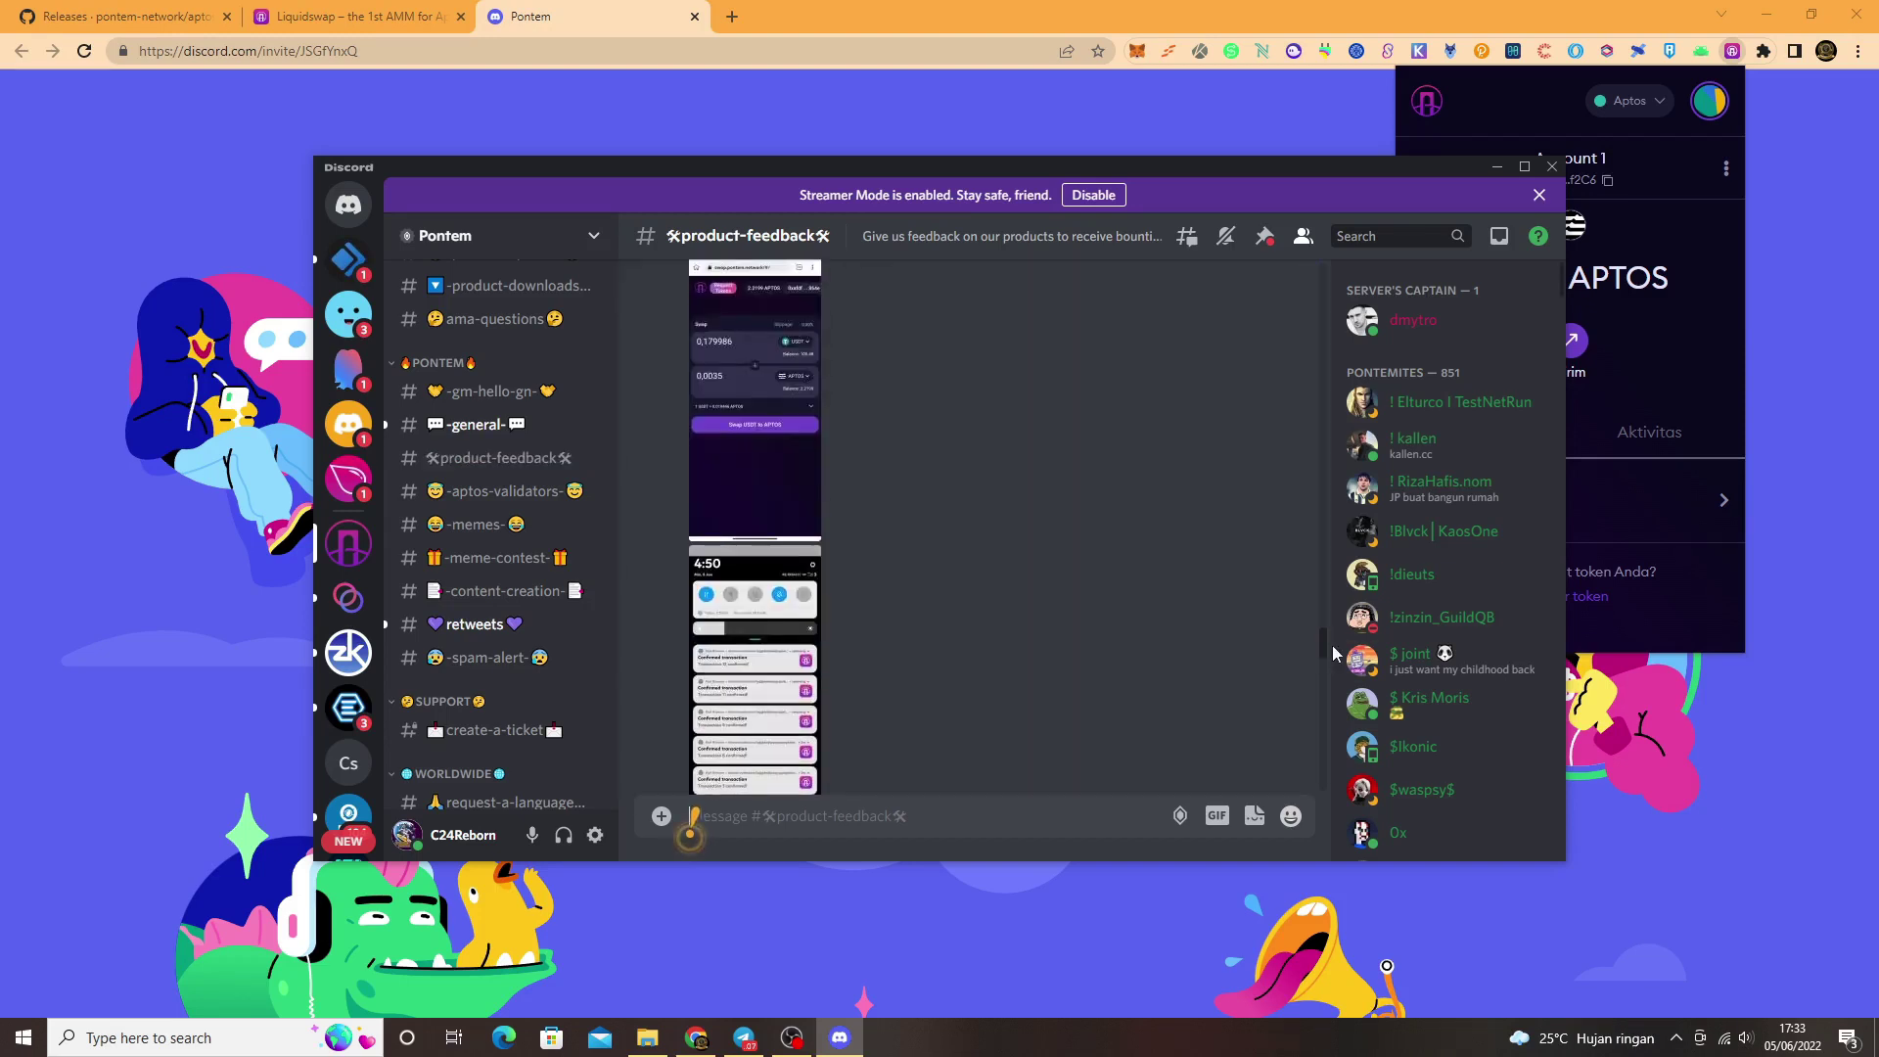
left_click_drag(1325, 644, 1323, 812)
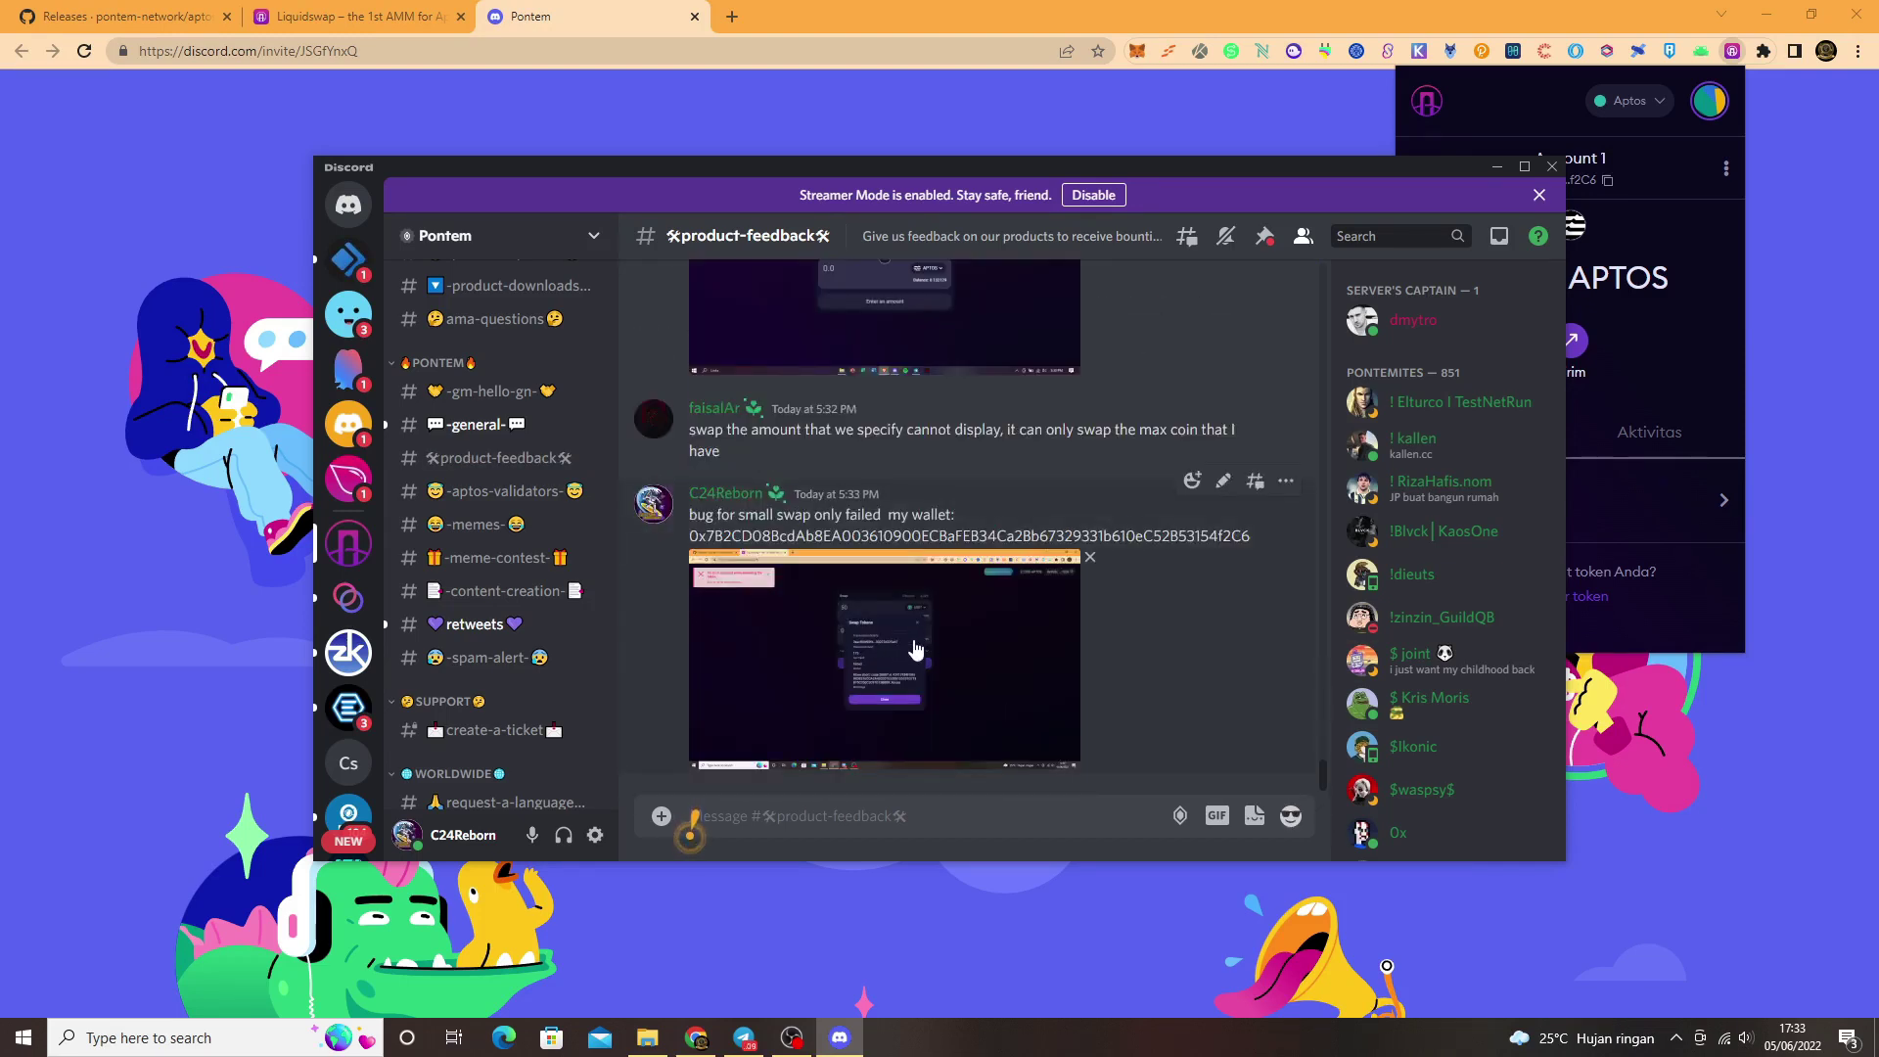
left_click(702, 27)
left_click(694, 17)
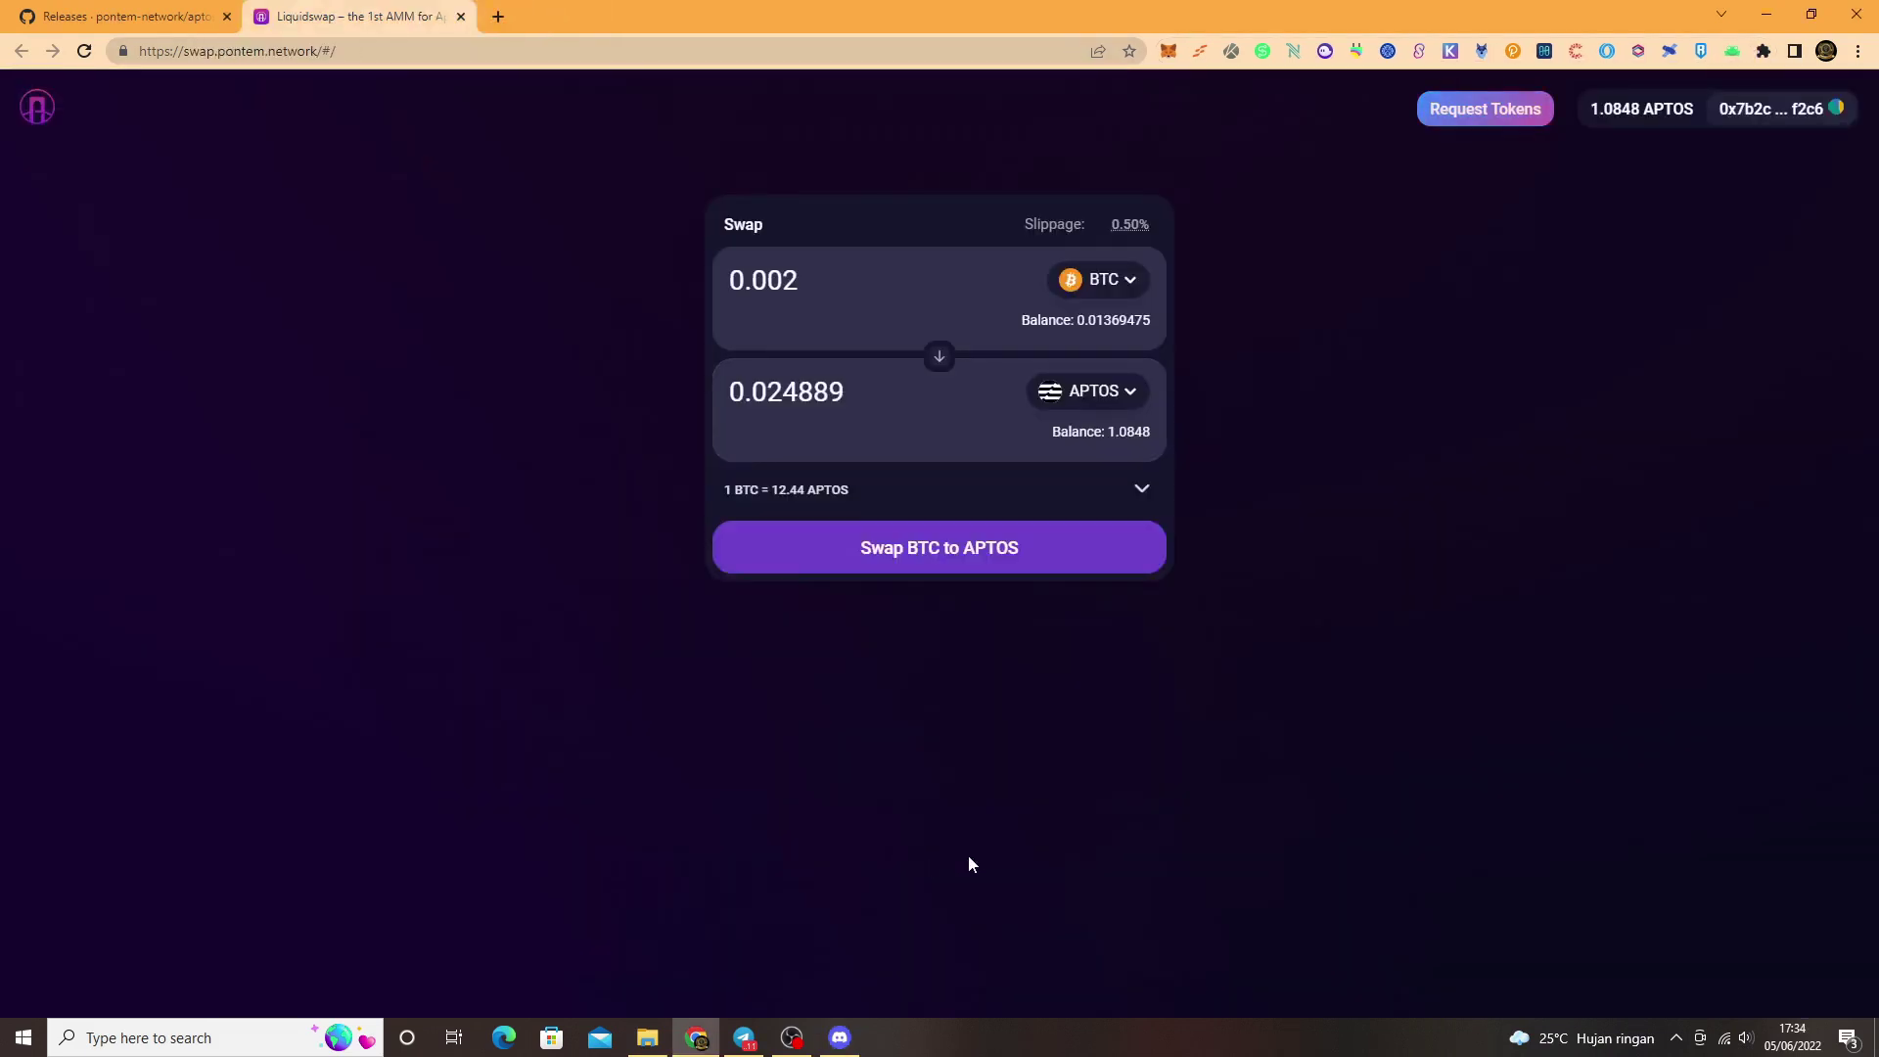